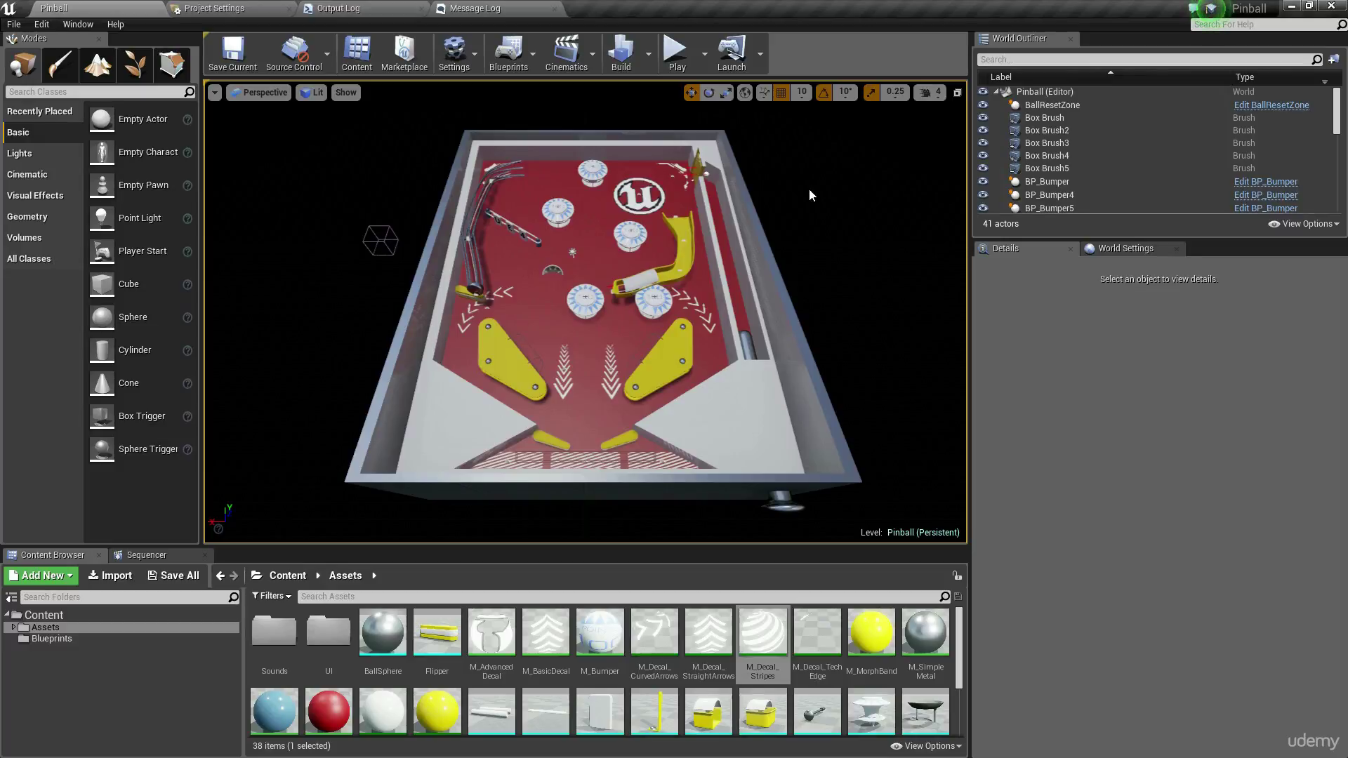
Create a particle system named P_BumperSparks in the Assets folder and open its editor docked beside the existing tabs
{"action": "scroll", "coordinate": [817, 742], "scroll_direction": "down", "scroll_amount": 3}
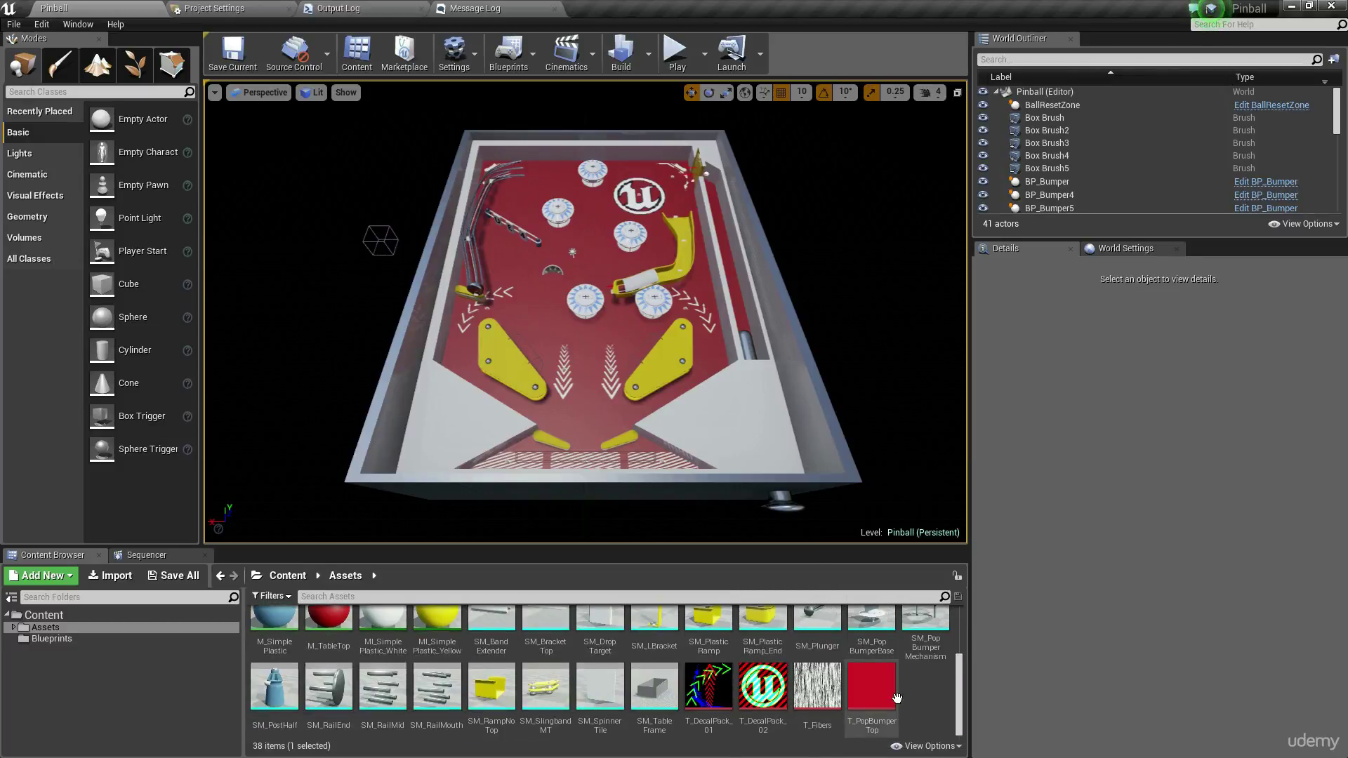
{"action": "left_click", "coordinate": [907, 692]}
{"action": "right_click", "coordinate": [925, 685]}
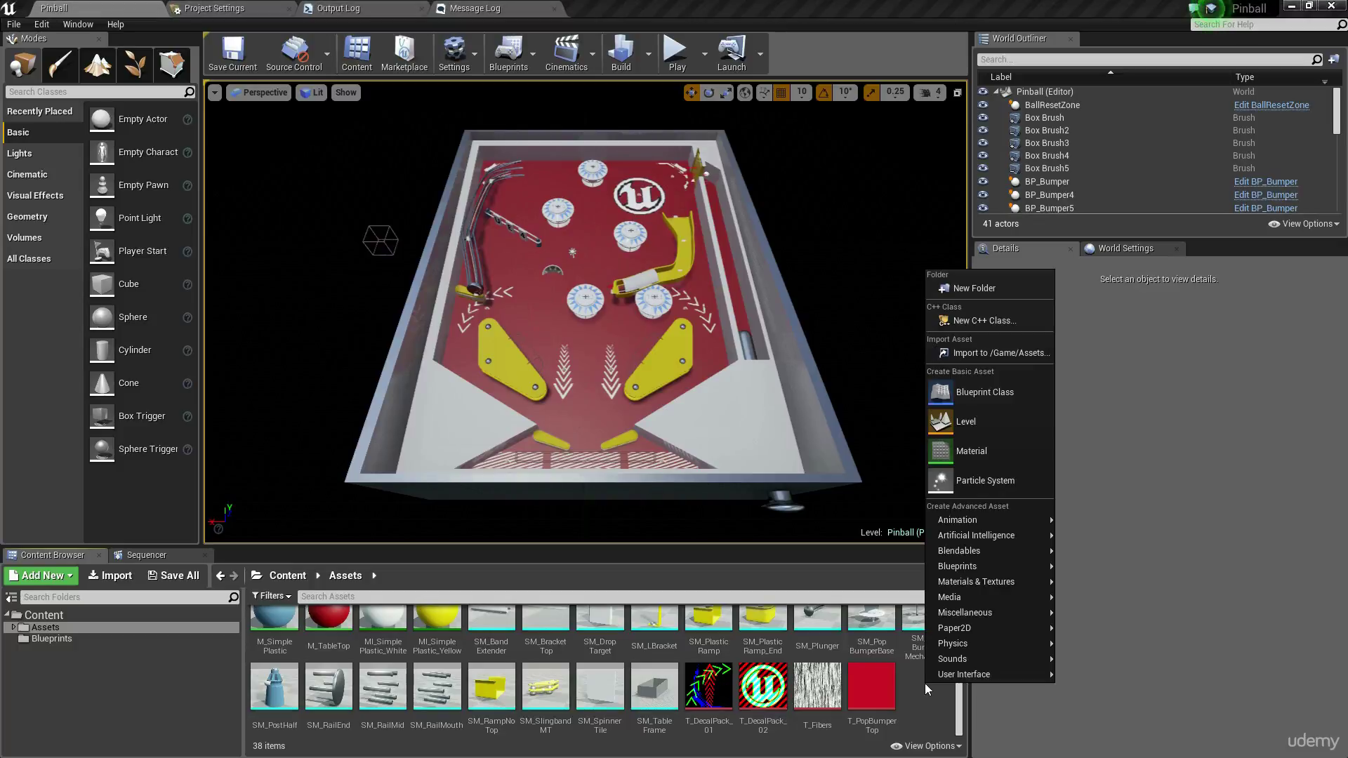
{"action": "left_click", "coordinate": [984, 483]}
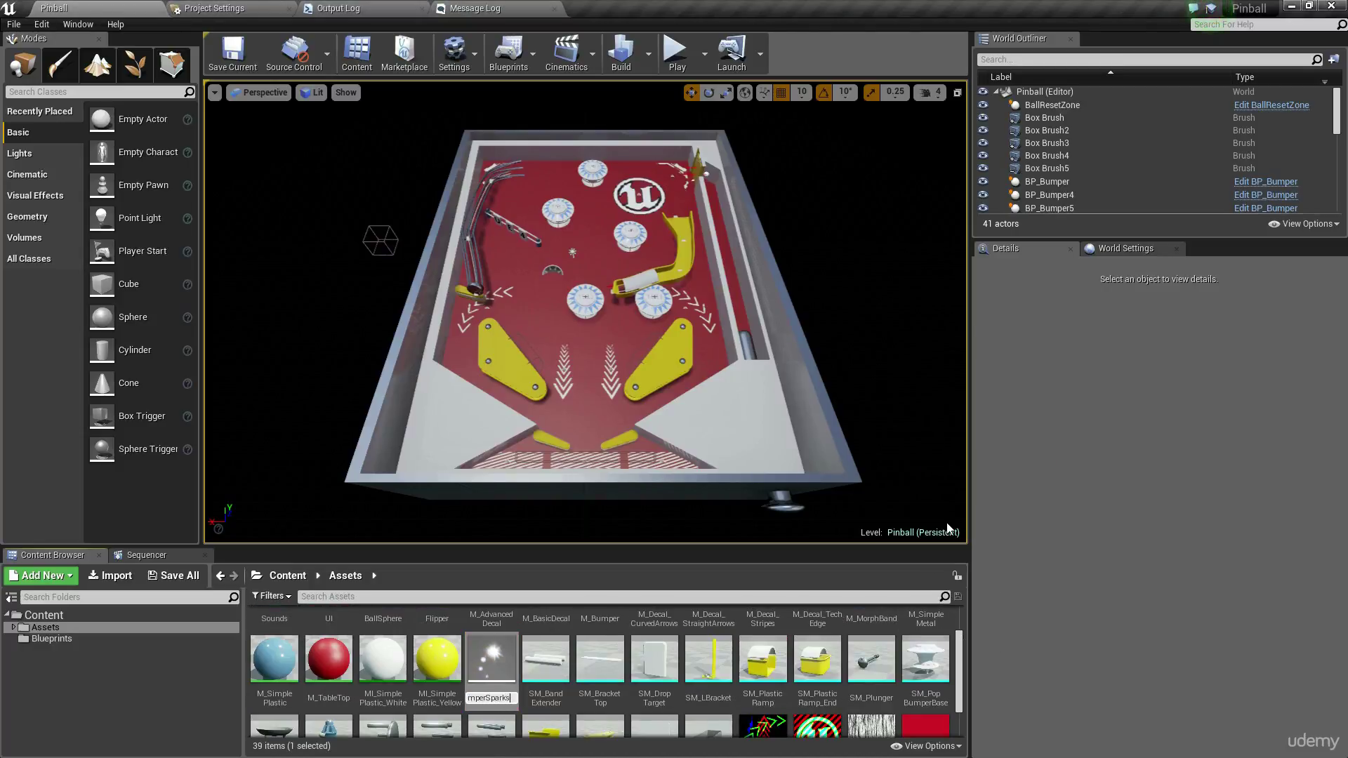
{"action": "type", "text": "P_BumperSparks"}
{"action": "key", "text": "Return"}
{"action": "double_click", "coordinate": [492, 656]}
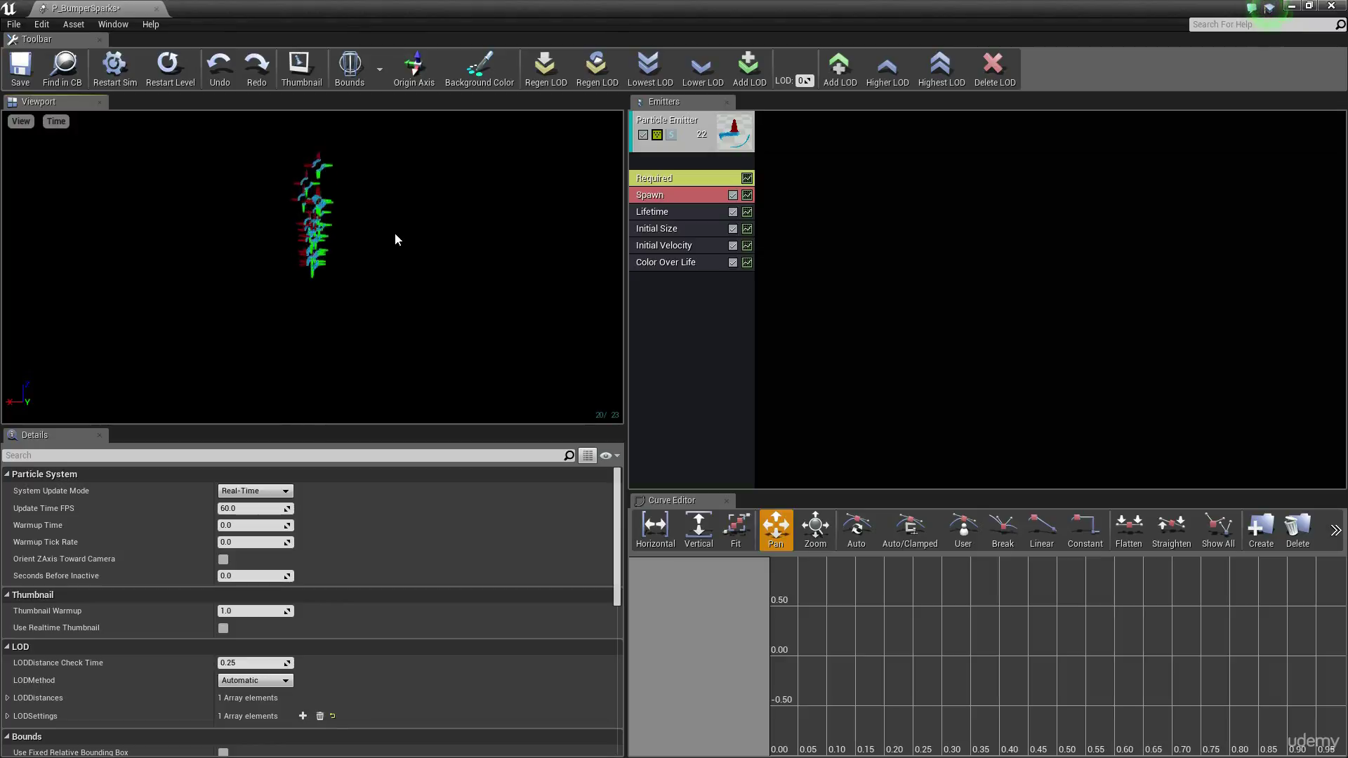
{"action": "left_click_drag", "start_coordinate": [129, 8], "coordinate": [827, 4]}
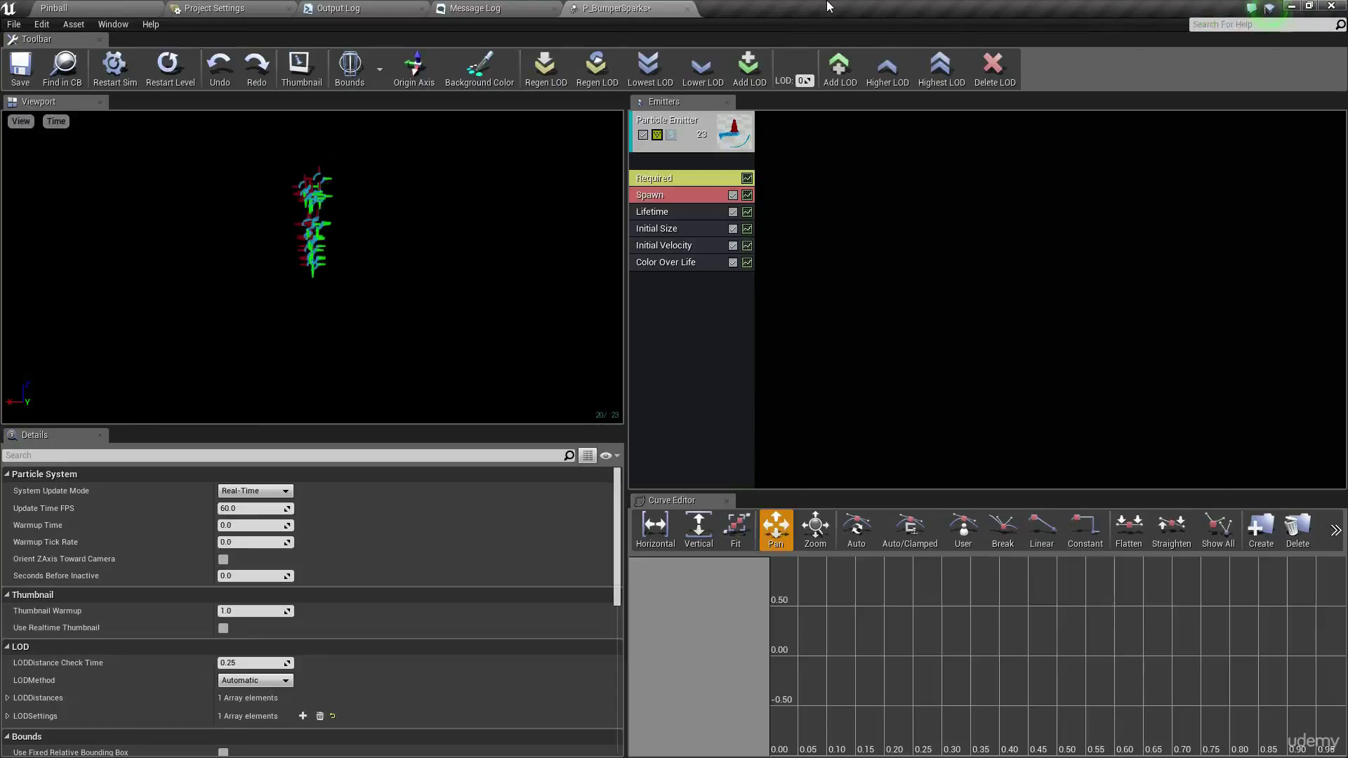
Return to the Pinball level and examine the BP_Bumper actor and the table surface around it up close
{"action": "left_click", "coordinate": [54, 8]}
{"action": "left_click", "coordinate": [586, 299]}
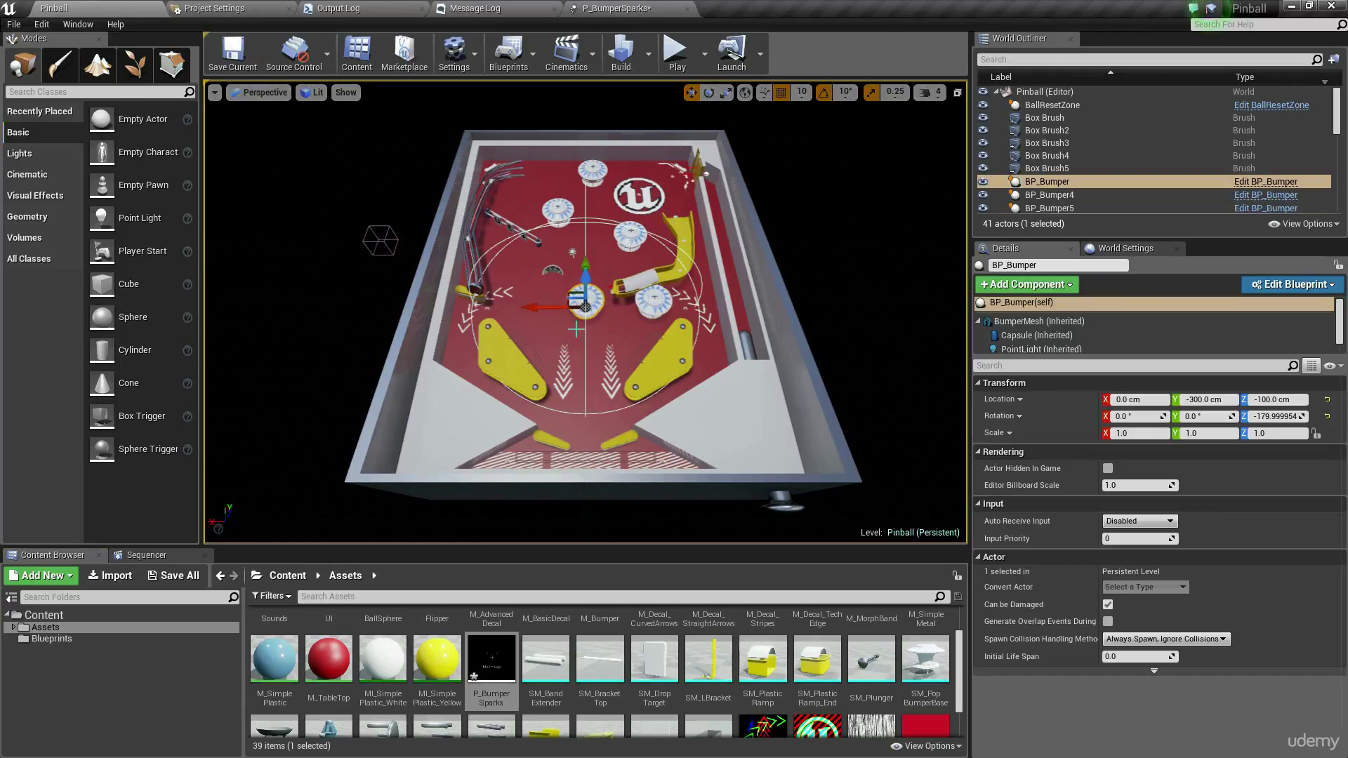
{"action": "right_click_drag", "start_coordinate": [651, 319], "coordinate": [654, 216]}
{"action": "key", "text": "g"}
{"action": "key", "text": "w"}
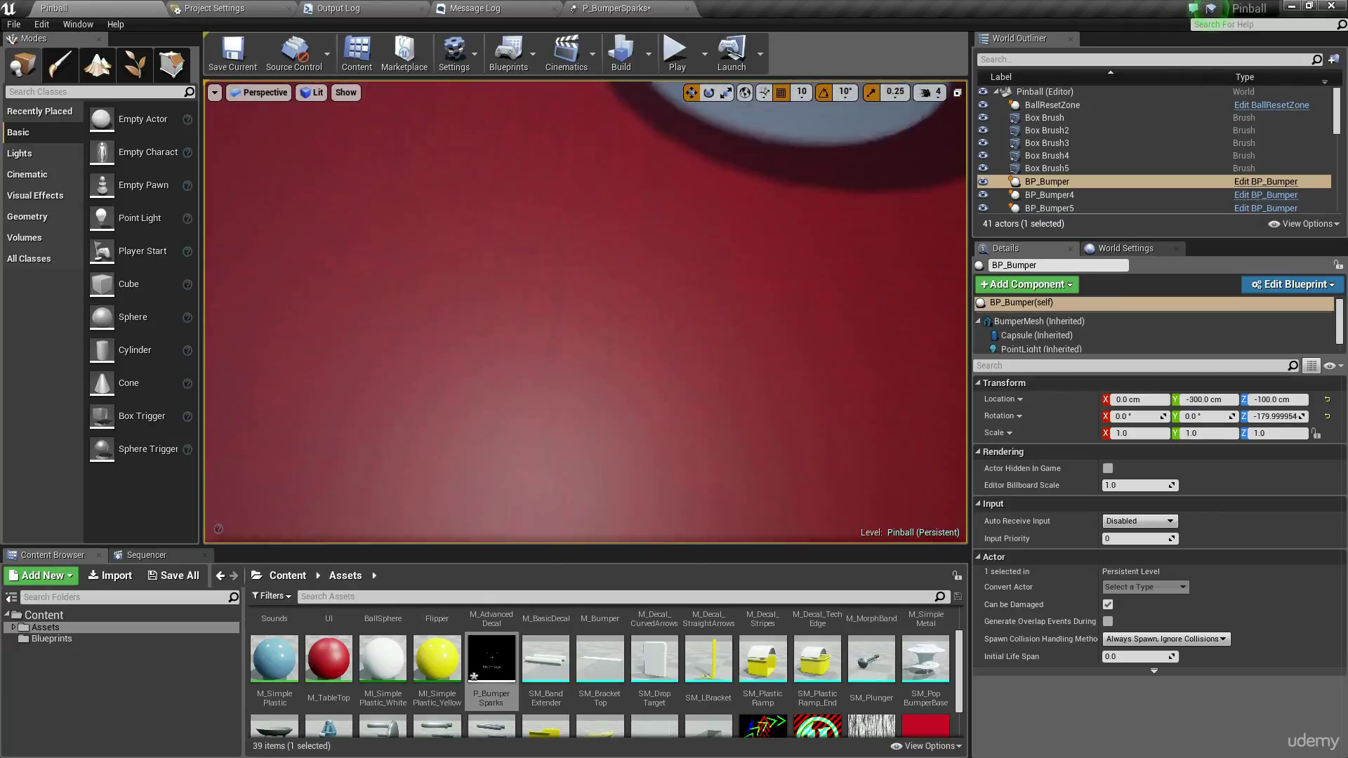
Delete the Initial Velocity module from the P_BumperSparks particle emitter
{"action": "left_click", "coordinate": [614, 8]}
{"action": "left_click", "coordinate": [749, 320]}
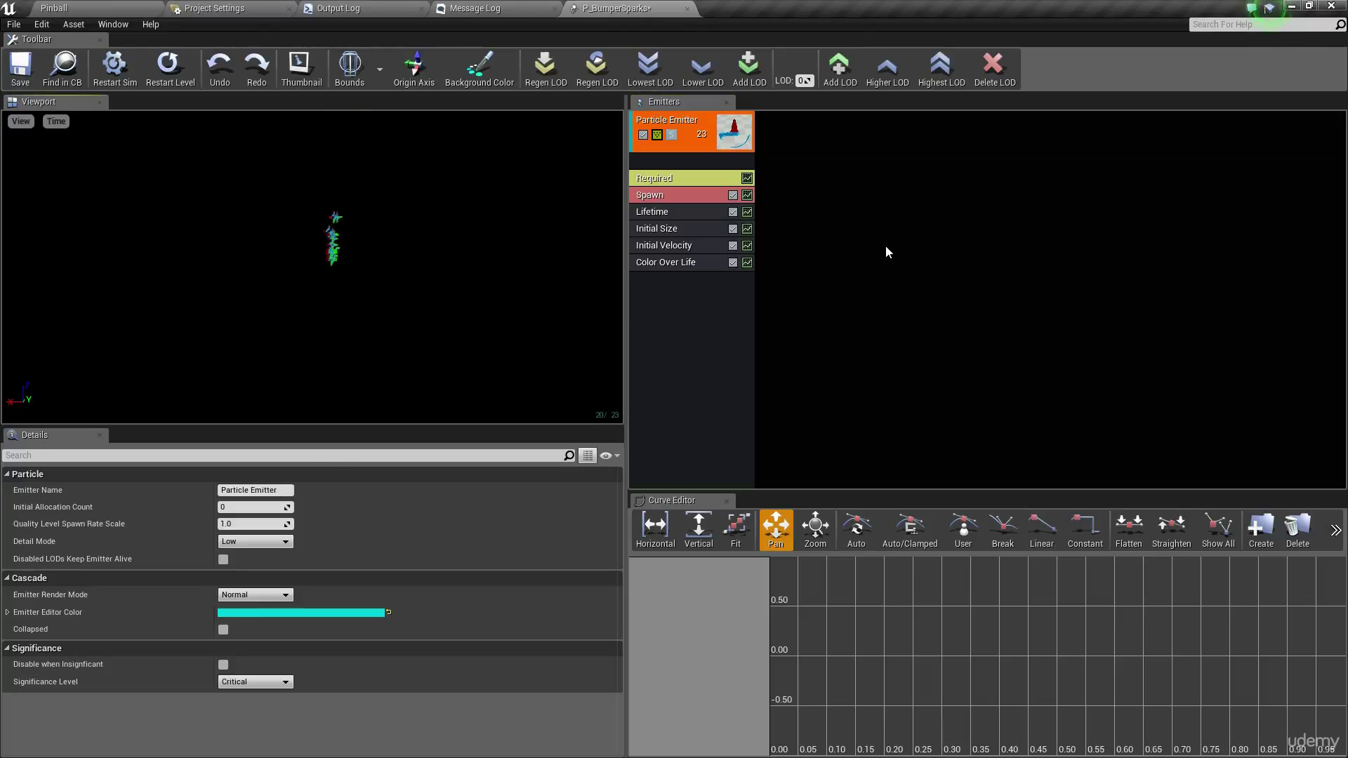
{"action": "left_click", "coordinate": [829, 282]}
{"action": "left_click", "coordinate": [696, 340]}
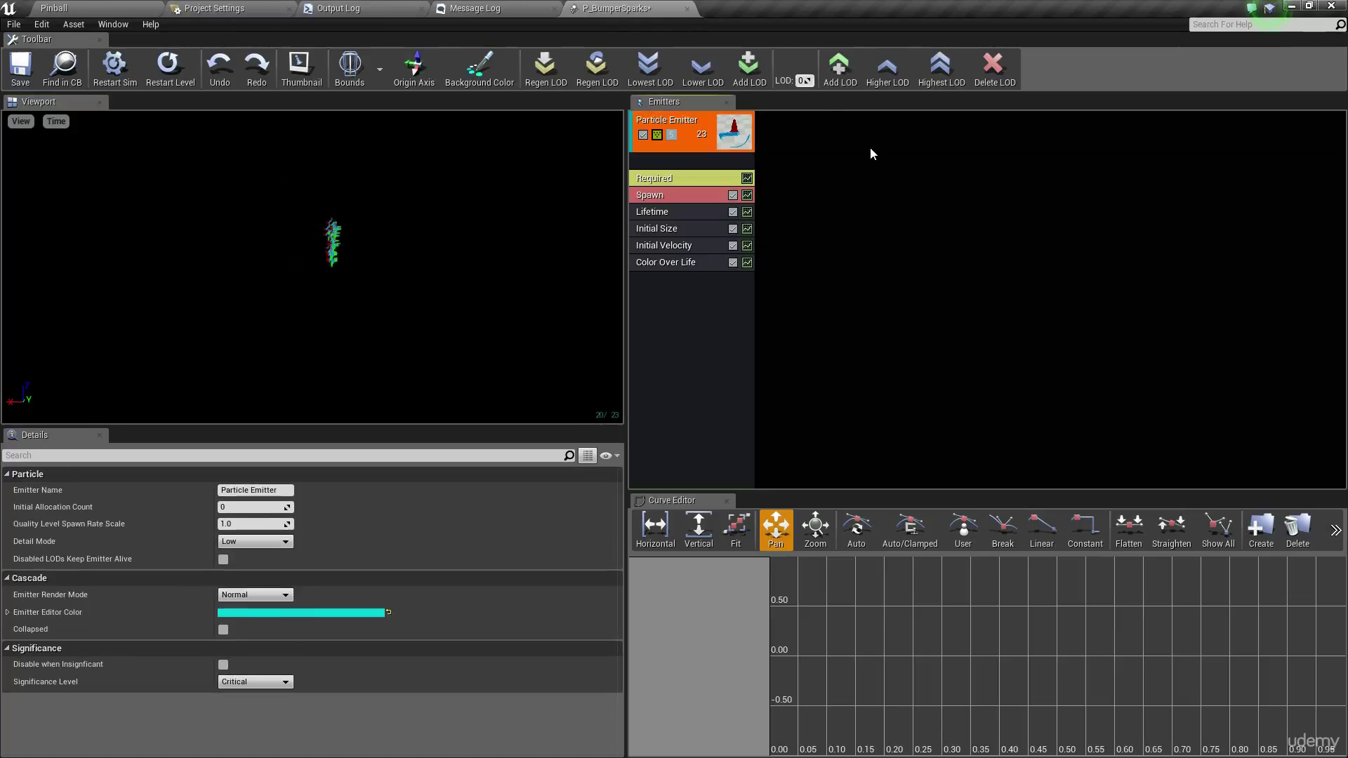
{"action": "left_click", "coordinate": [661, 244]}
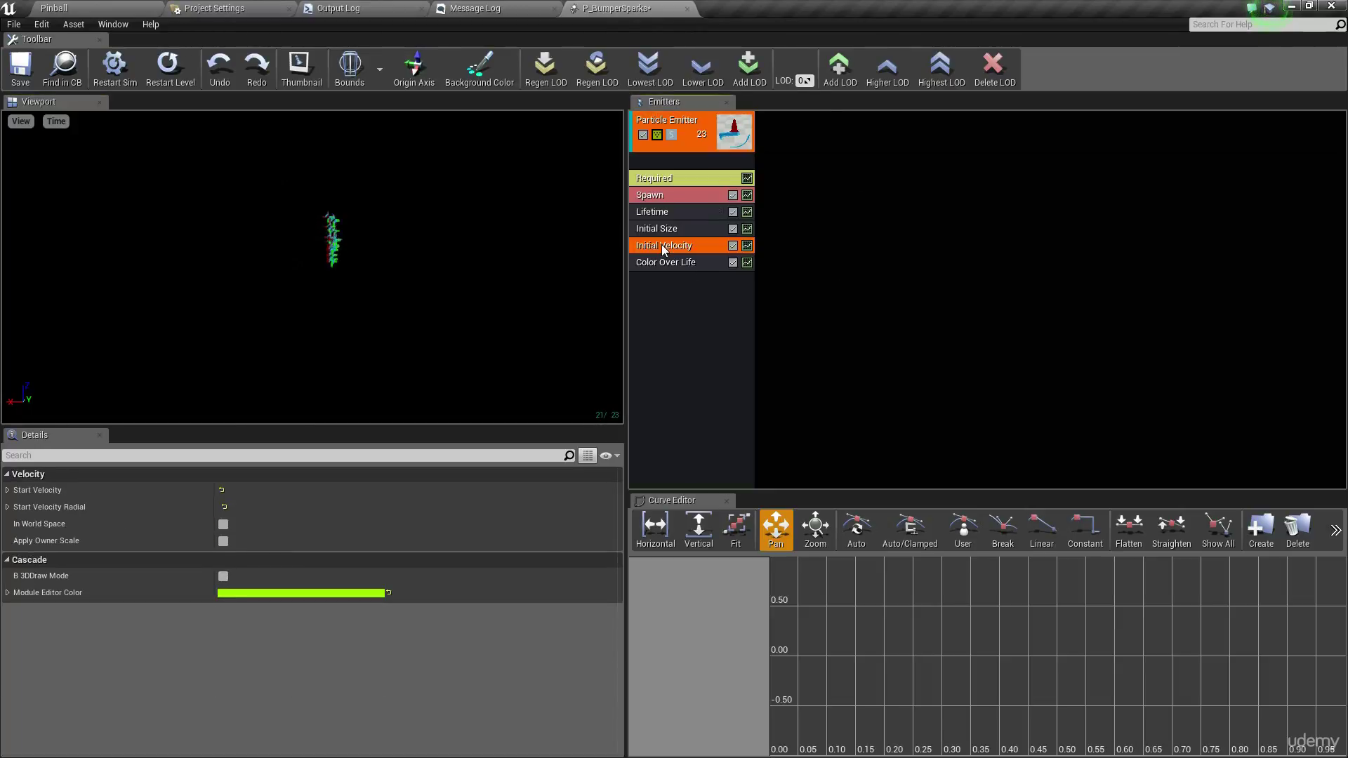
{"action": "key", "text": "Delete"}
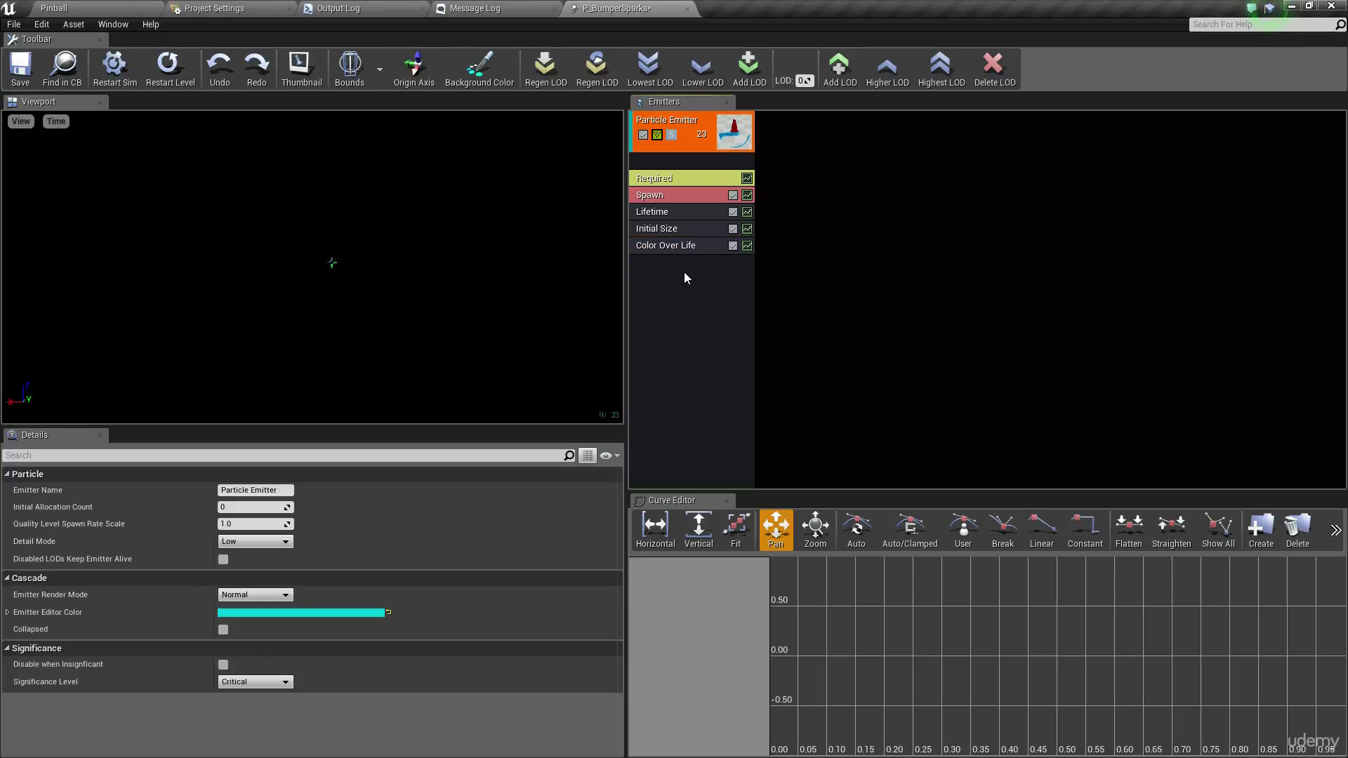
Add a Sphere location module to the emitter and show its settings
{"action": "right_click", "coordinate": [685, 273]}
{"action": "mouse_move", "coordinate": [718, 491]}
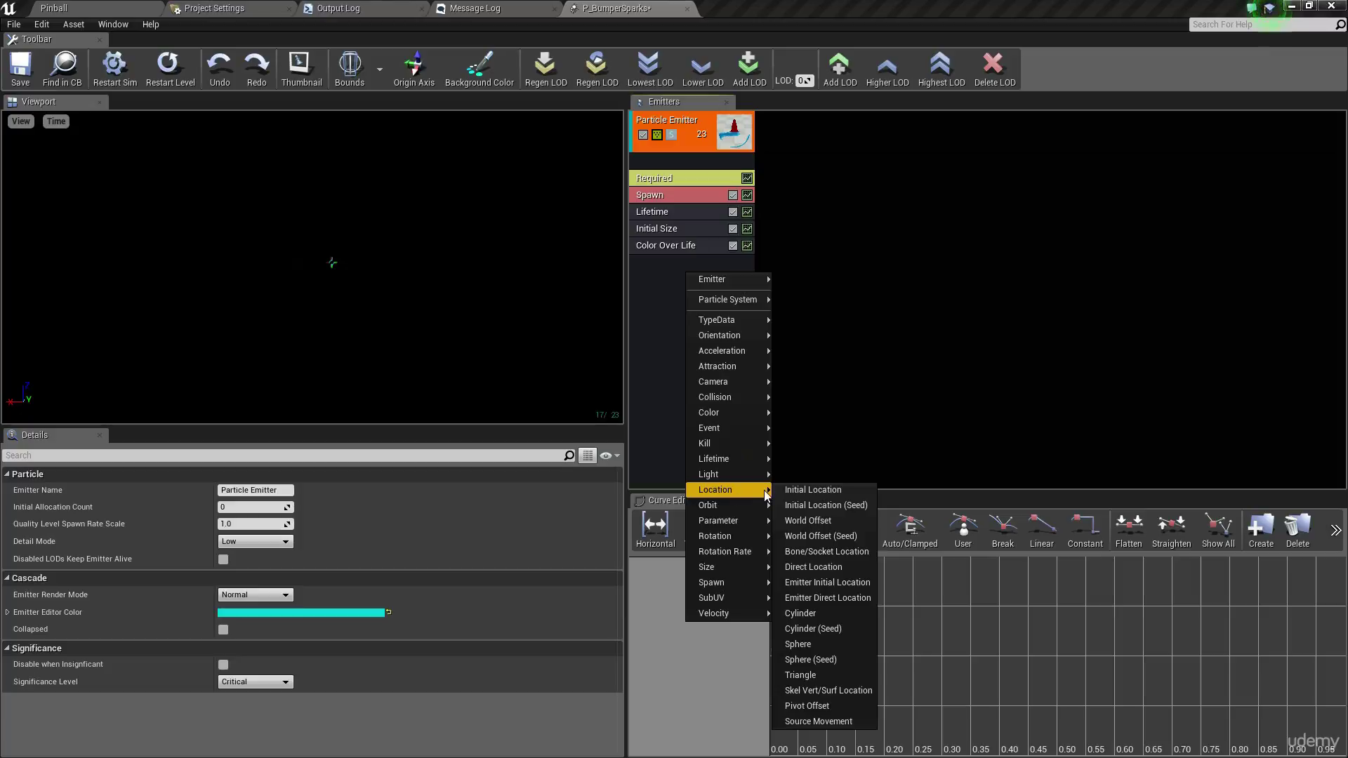
{"action": "left_click", "coordinate": [839, 645]}
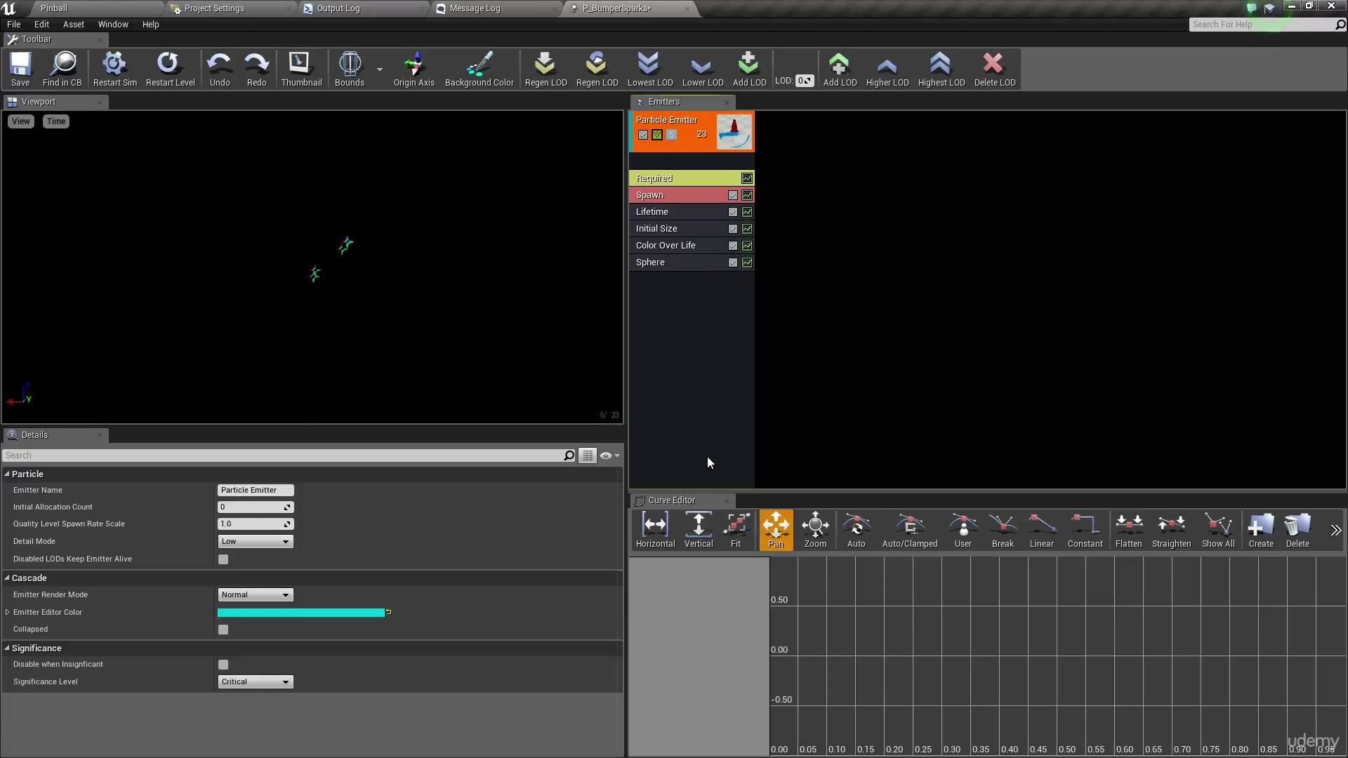
{"action": "left_click", "coordinate": [679, 265]}
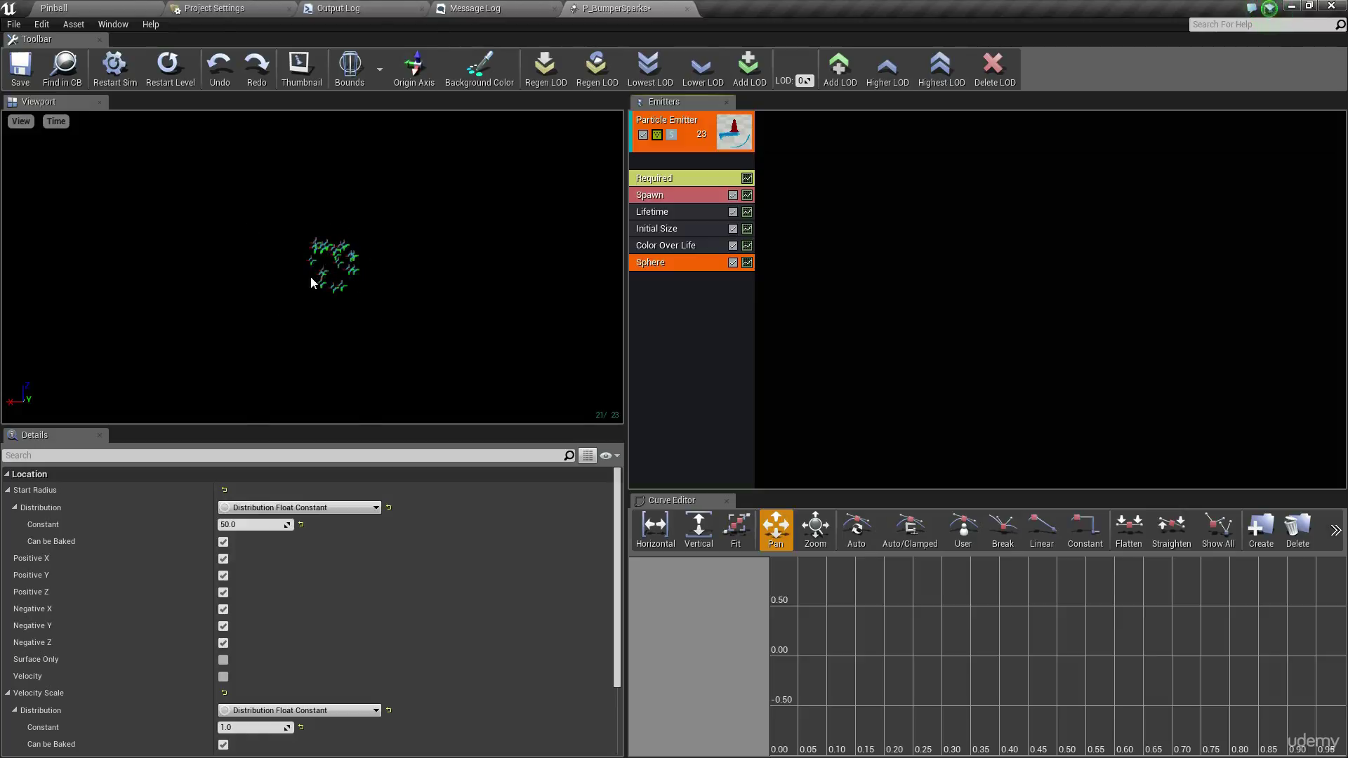
{"action": "right_click_drag", "start_coordinate": [374, 281], "coordinate": [374, 323]}
{"action": "left_click_drag", "start_coordinate": [374, 281], "coordinate": [533, 281]}
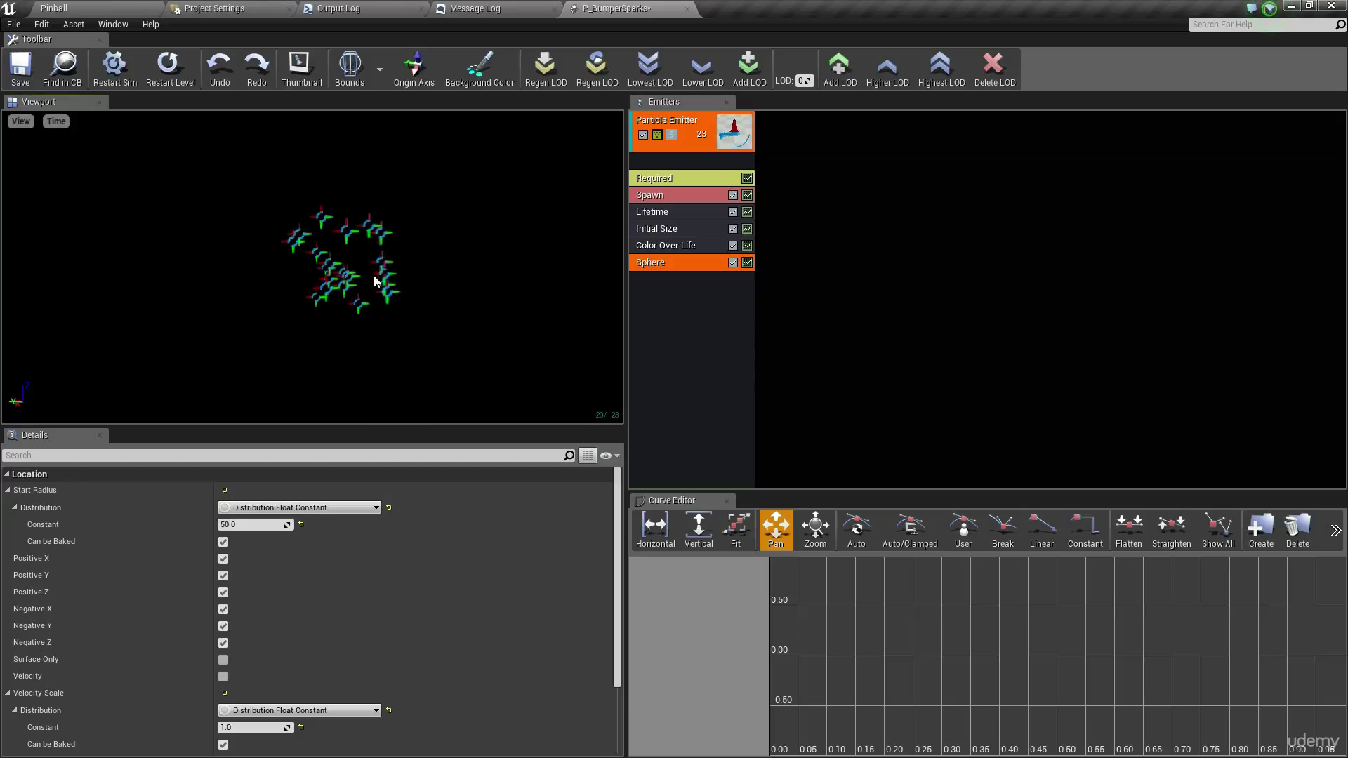
Set the constant spawn rate of the emitter to 200 and check the particle shape in the preview
{"action": "left_click", "coordinate": [666, 200]}
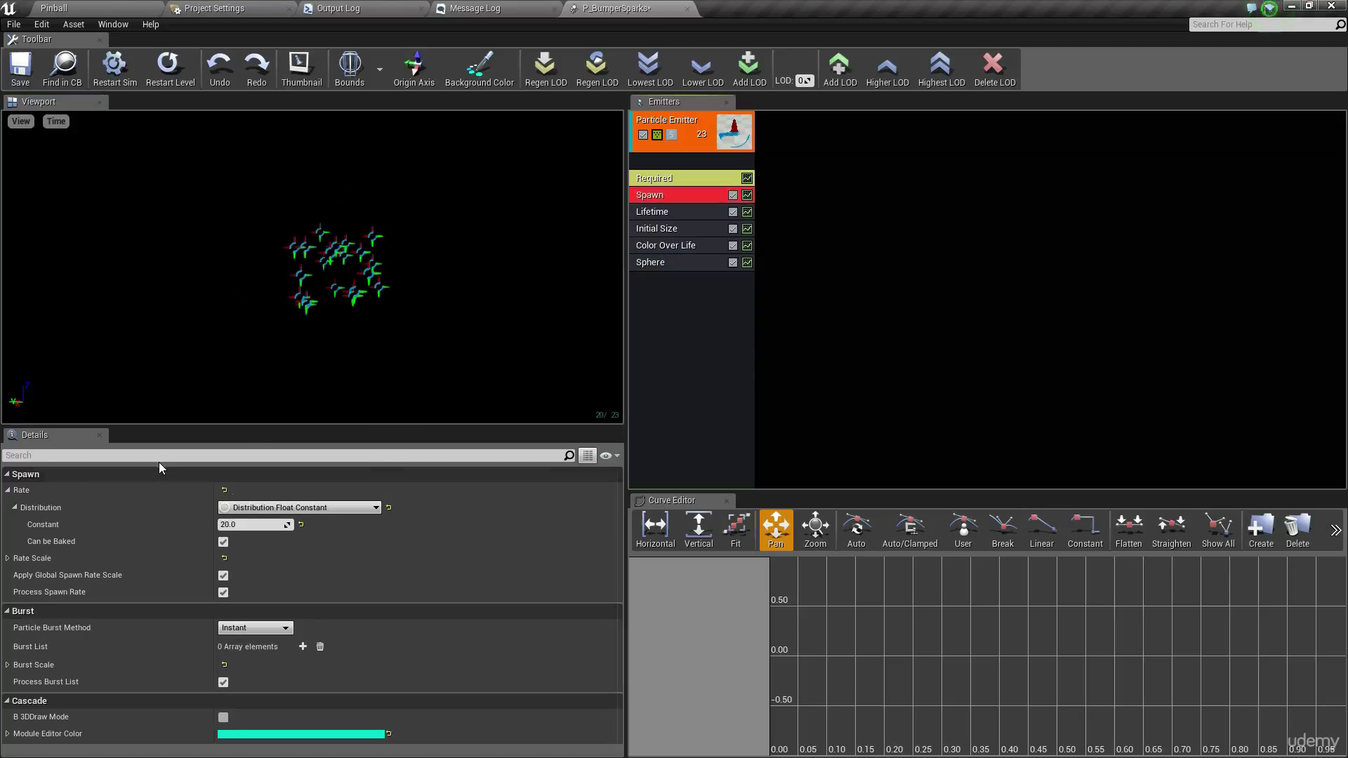
{"action": "key", "text": "Return"}
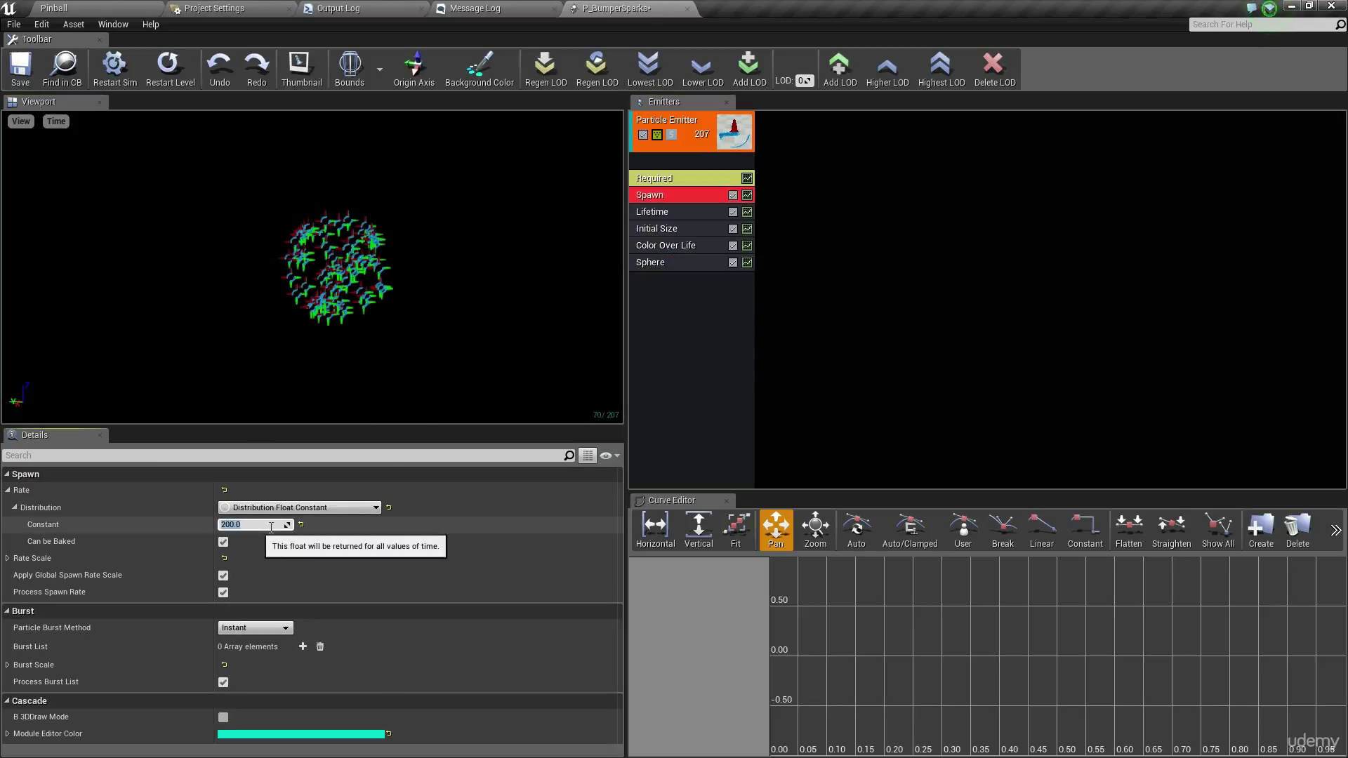
{"action": "right_click_drag", "start_coordinate": [302, 246], "coordinate": [330, 281]}
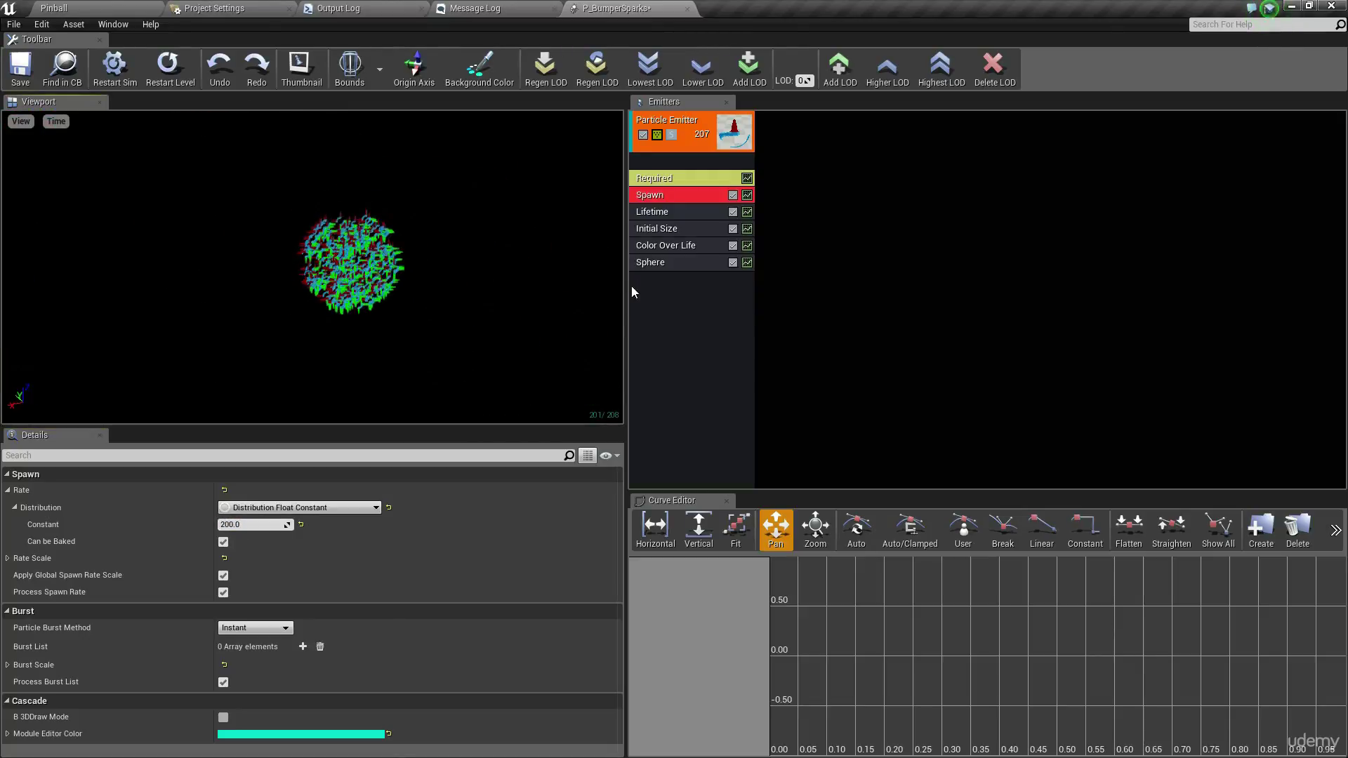
In the Sphere module, disable Positive Z and Negative Z and enable Surface Only so particles spawn in a flat ring
{"action": "left_click", "coordinate": [692, 263]}
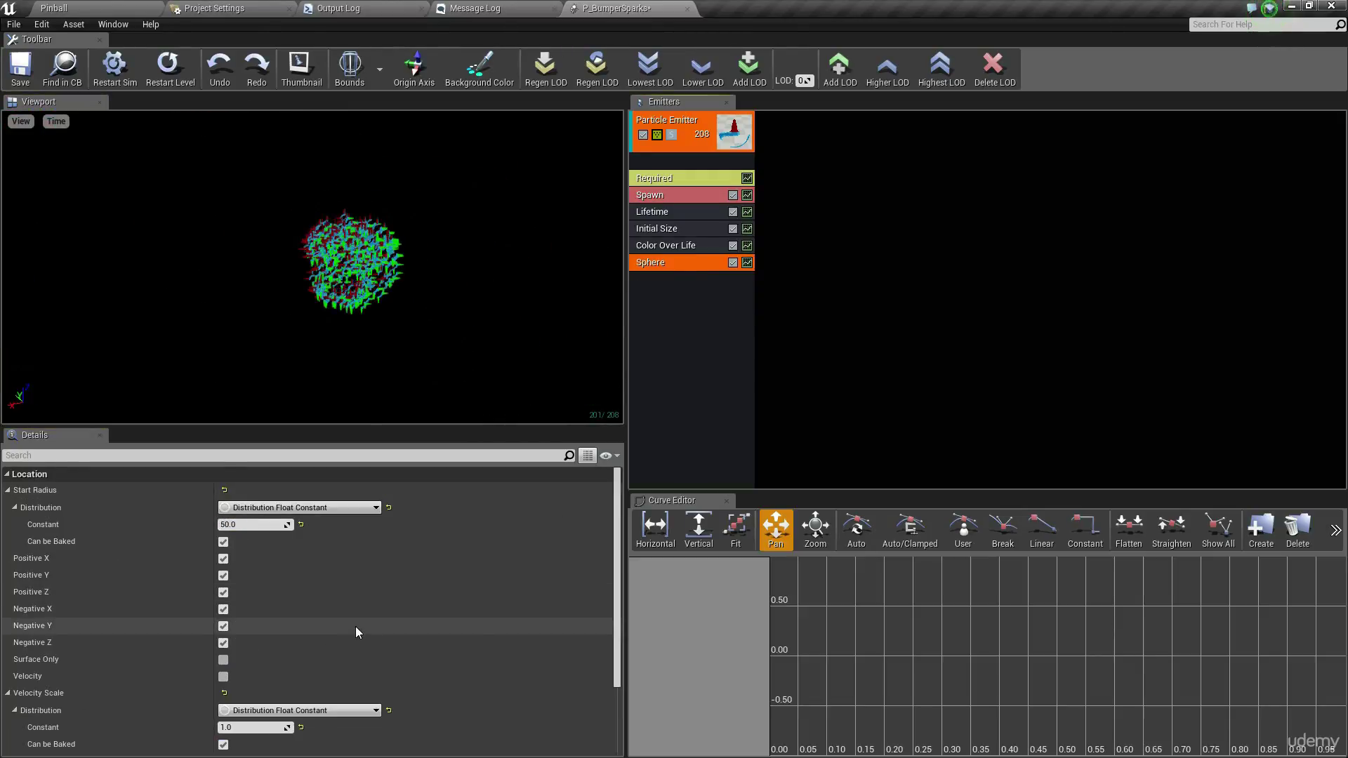
{"action": "scroll", "coordinate": [355, 626], "scroll_direction": "down", "scroll_amount": 1}
{"action": "scroll", "coordinate": [355, 626], "scroll_direction": "up", "scroll_amount": 1}
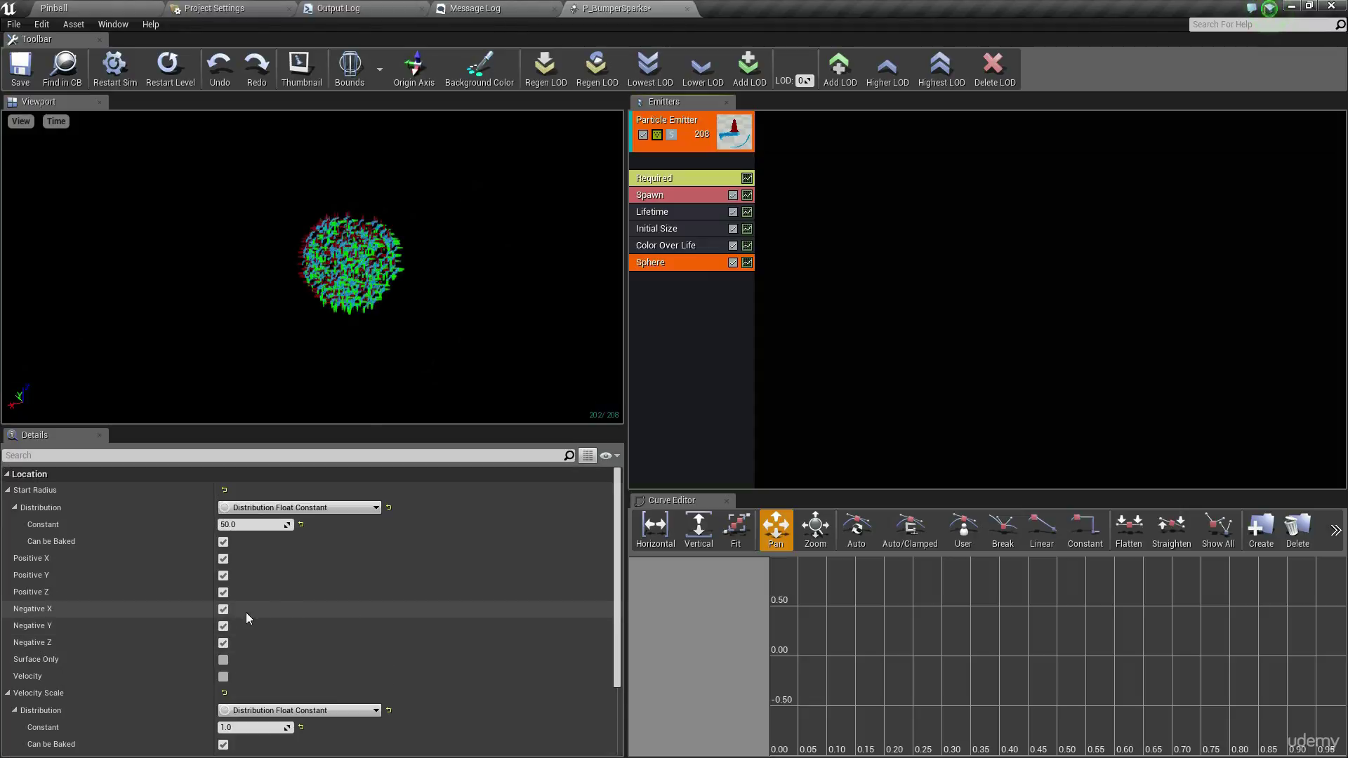
{"action": "left_click", "coordinate": [223, 592]}
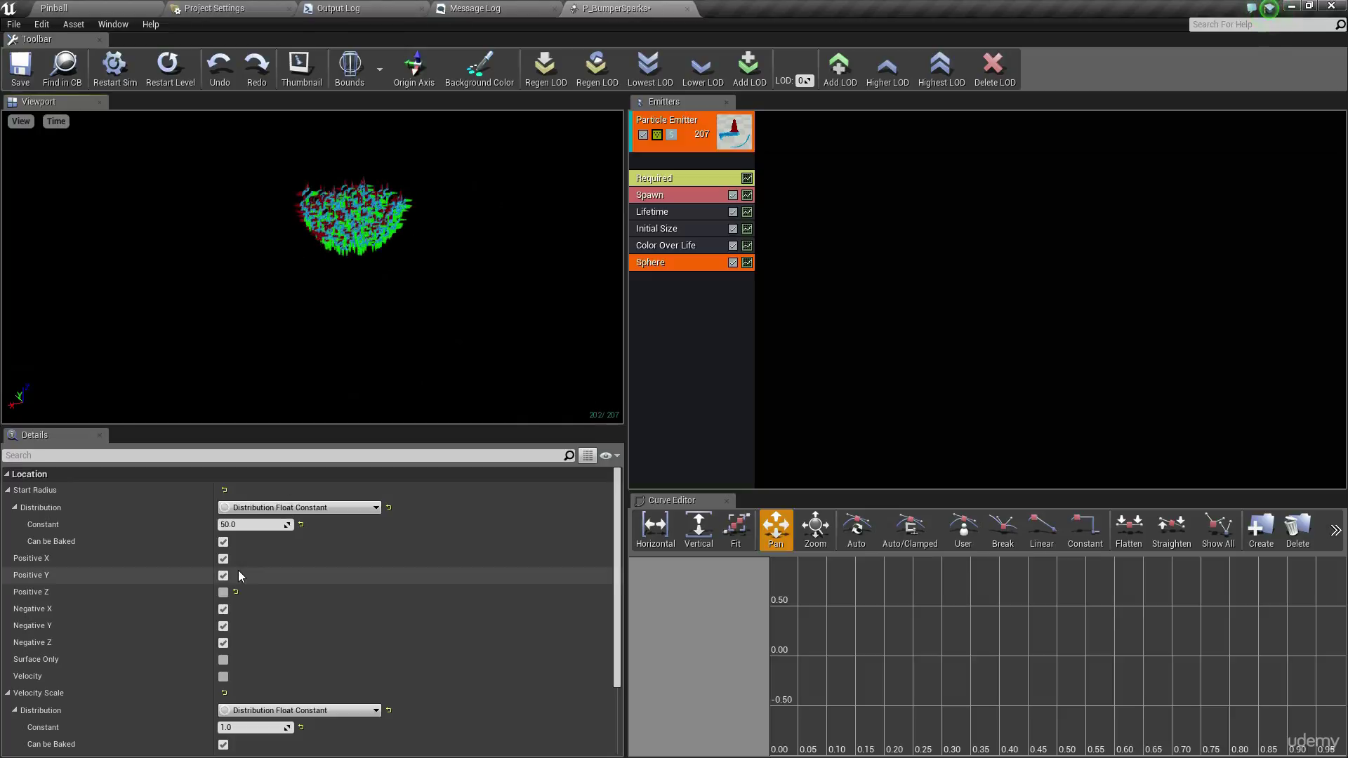
{"action": "left_click", "coordinate": [223, 643]}
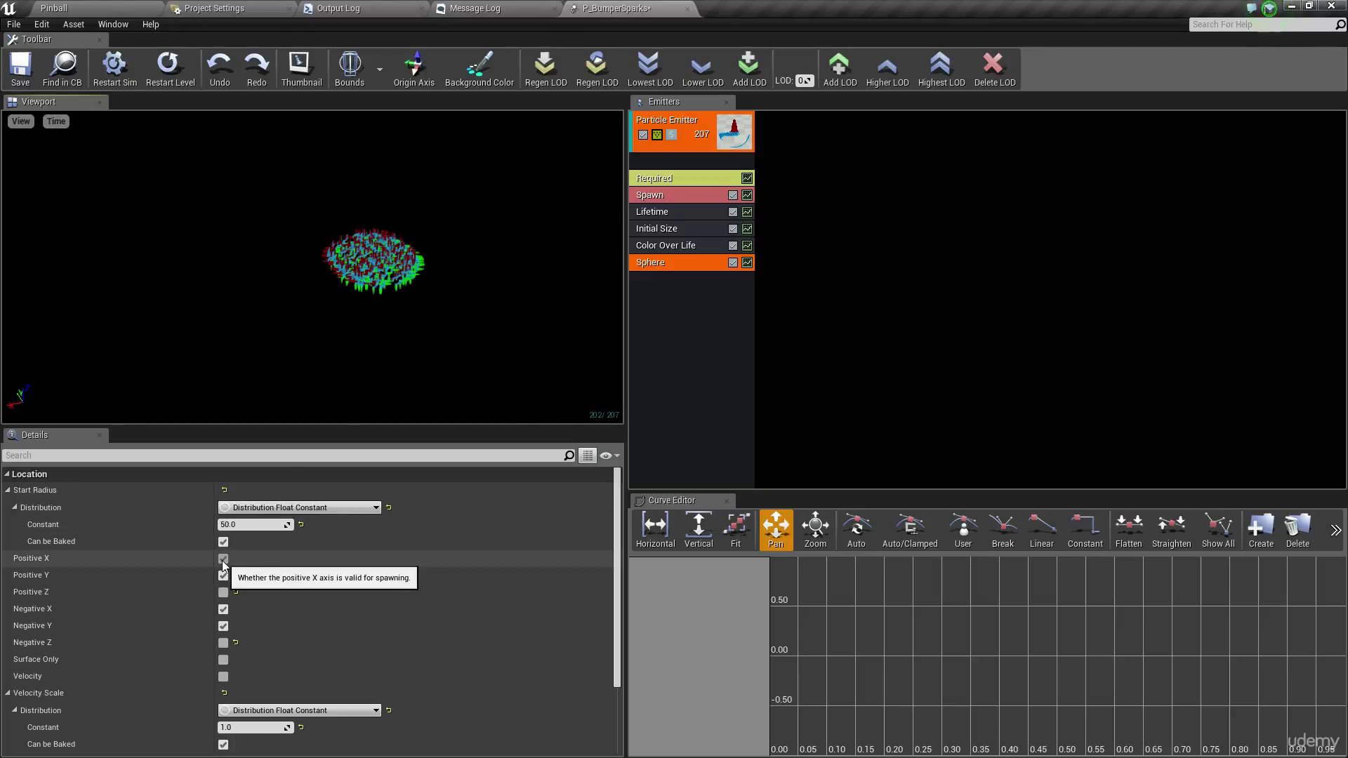
{"action": "left_click", "coordinate": [222, 660]}
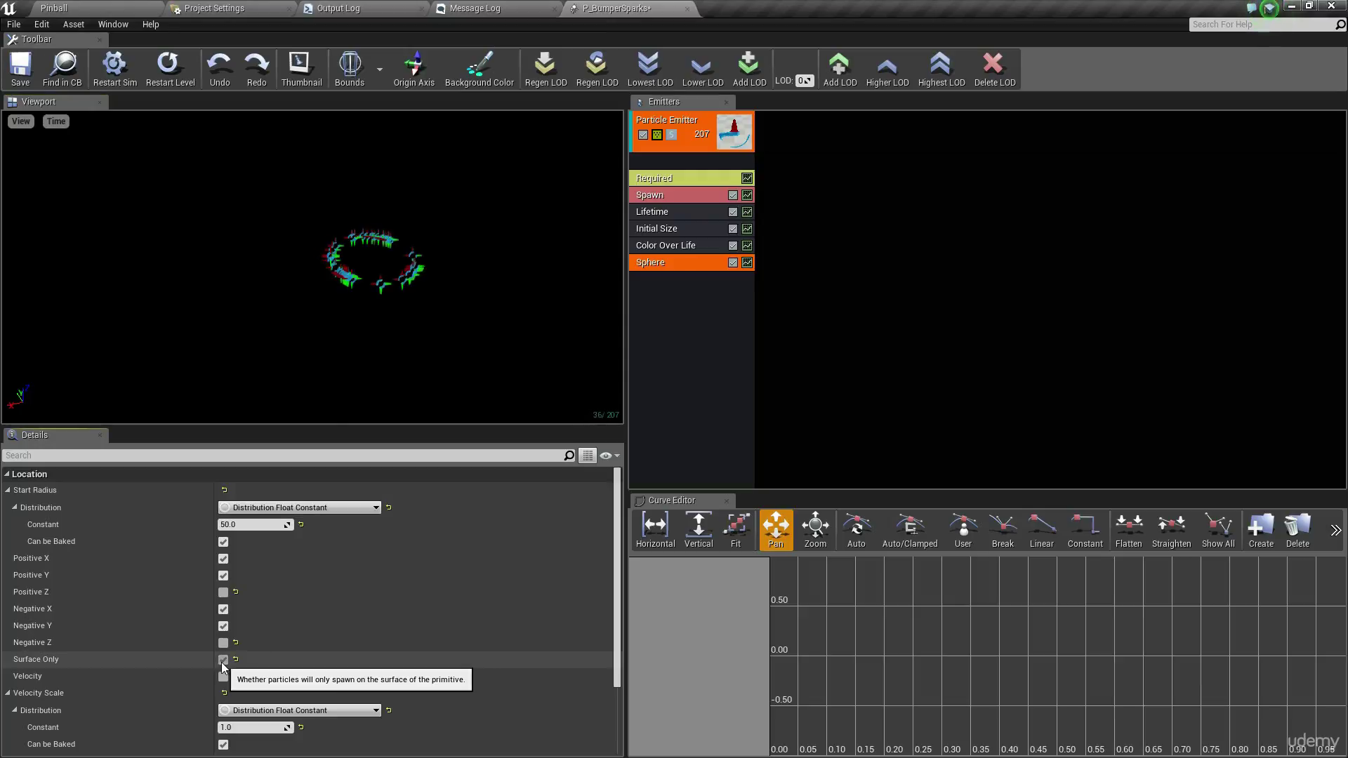
{"action": "left_click_drag", "start_coordinate": [283, 216], "coordinate": [382, 318]}
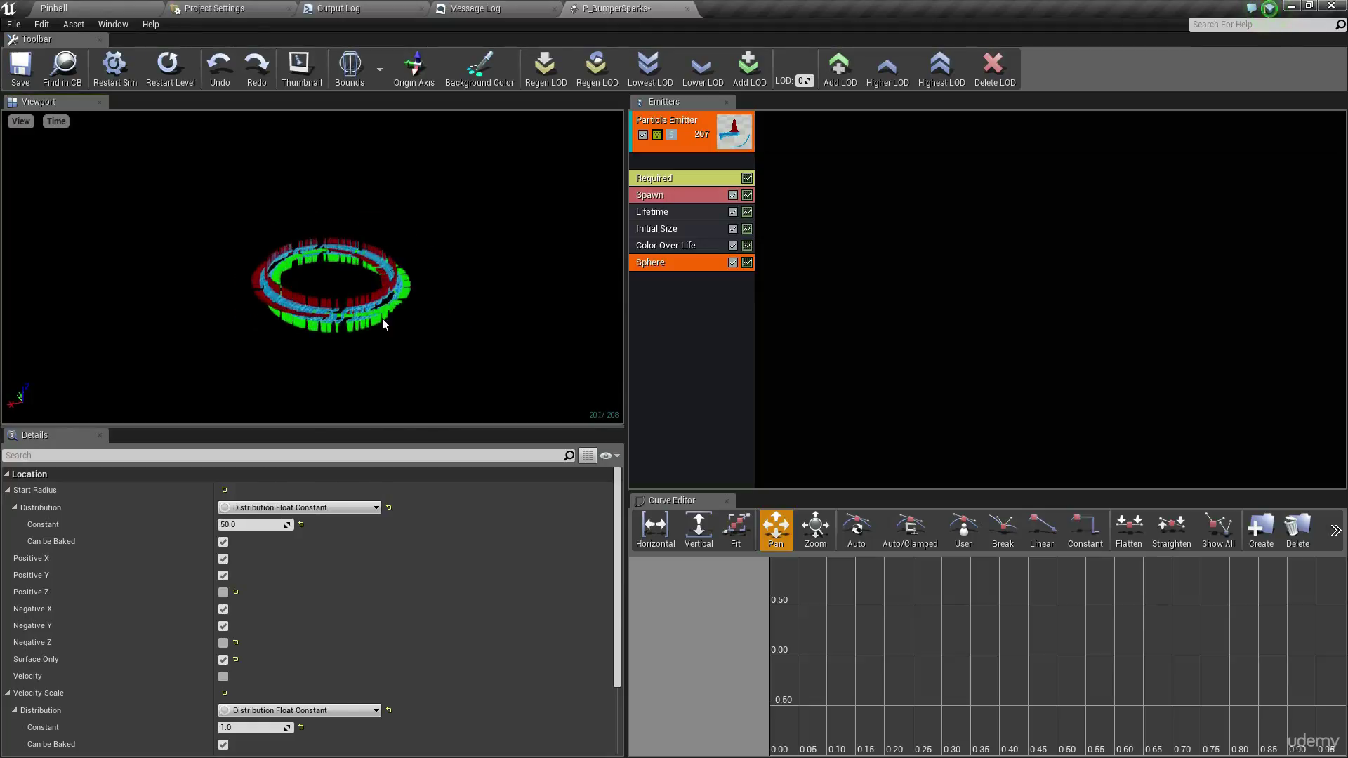
Enable Velocity in the Sphere module and set its constant Velocity Scale to 20
{"action": "left_click", "coordinate": [224, 677]}
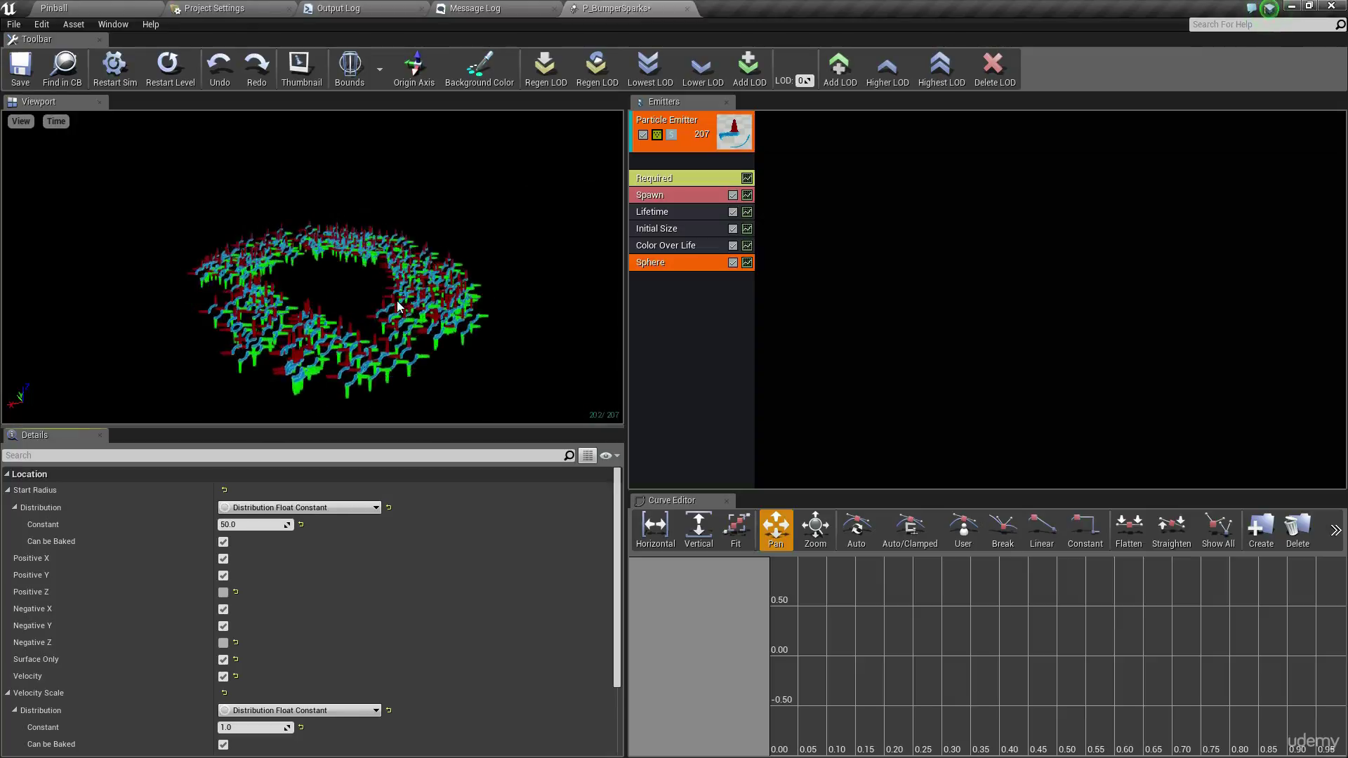
{"action": "right_click_drag", "start_coordinate": [367, 310], "coordinate": [393, 314]}
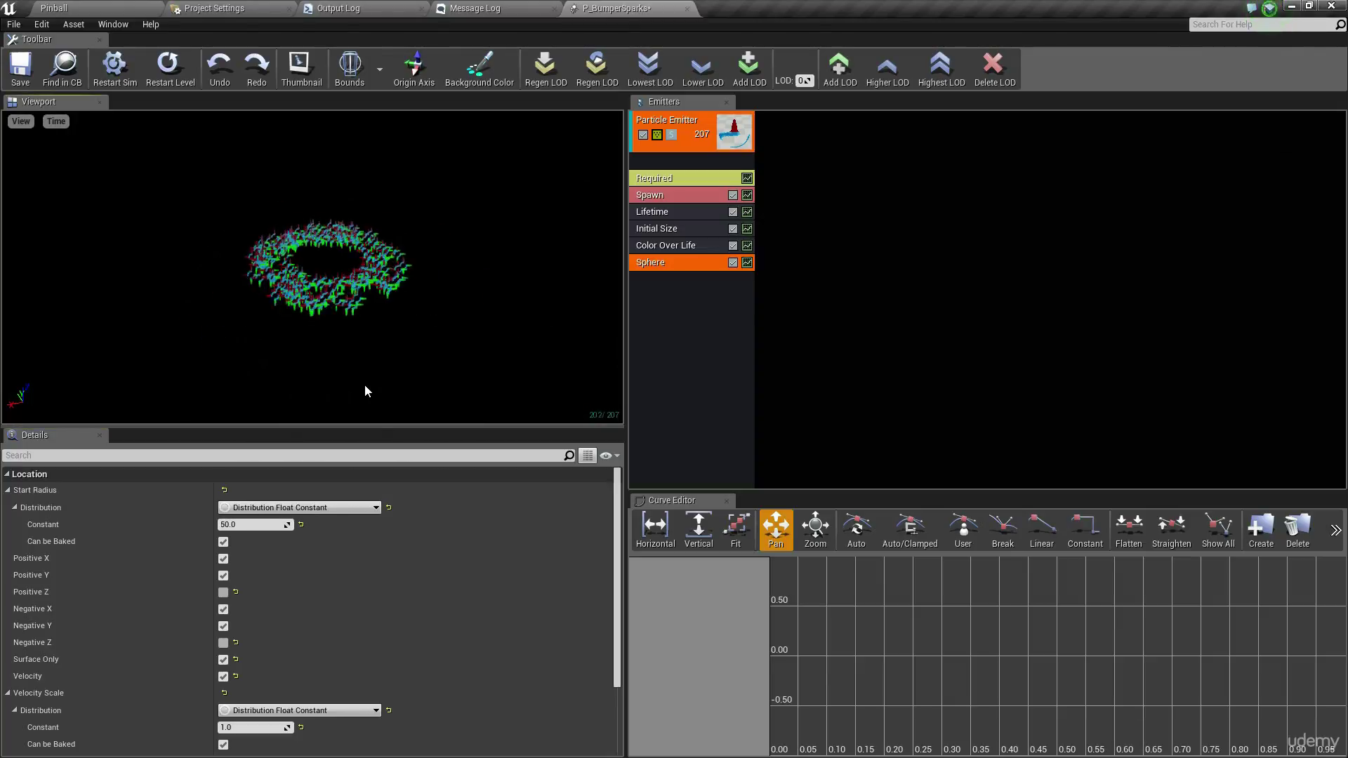
{"action": "left_click_drag", "start_coordinate": [403, 296], "coordinate": [404, 312]}
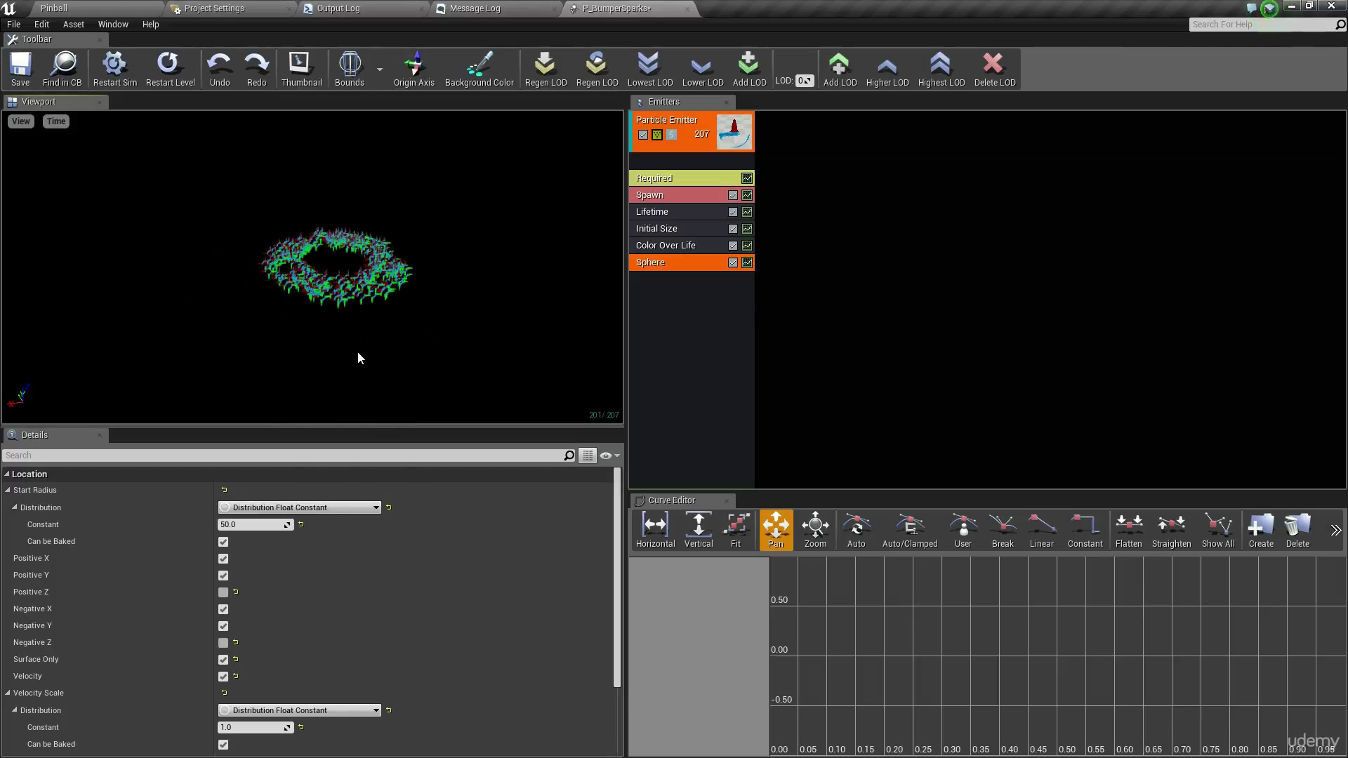
{"action": "left_click_drag", "start_coordinate": [362, 353], "coordinate": [360, 366]}
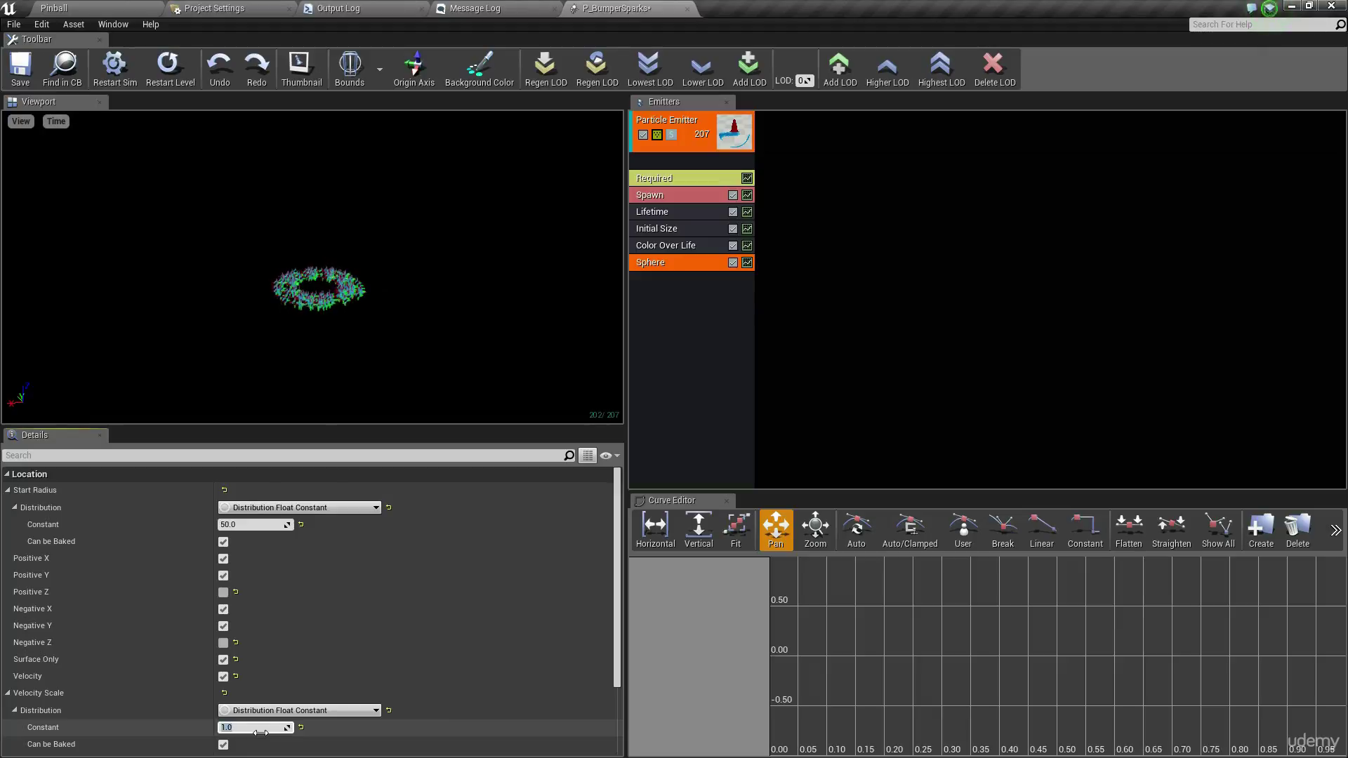
{"action": "type", "text": "20"}
{"action": "key", "text": "Return"}
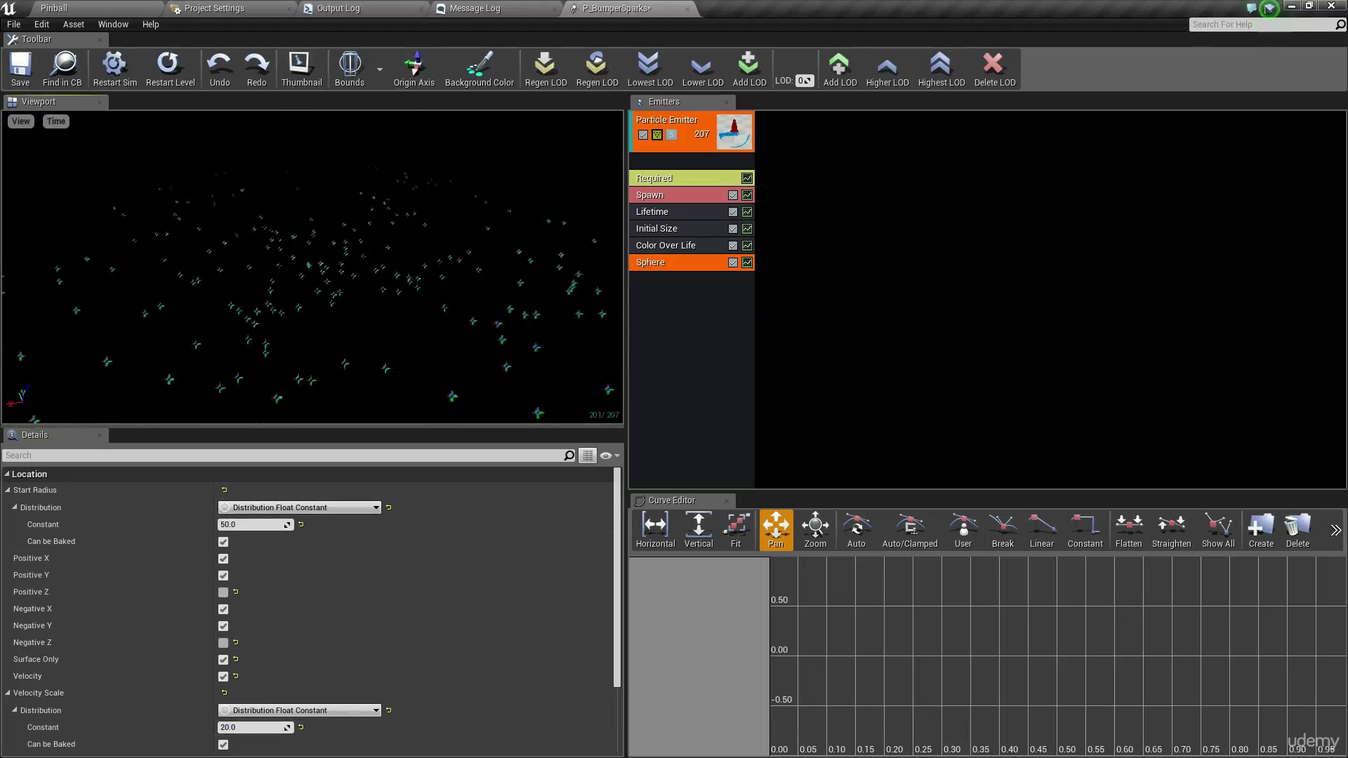
Set the constant spawn rate in the Spawn module to 0
{"action": "left_click", "coordinate": [820, 258]}
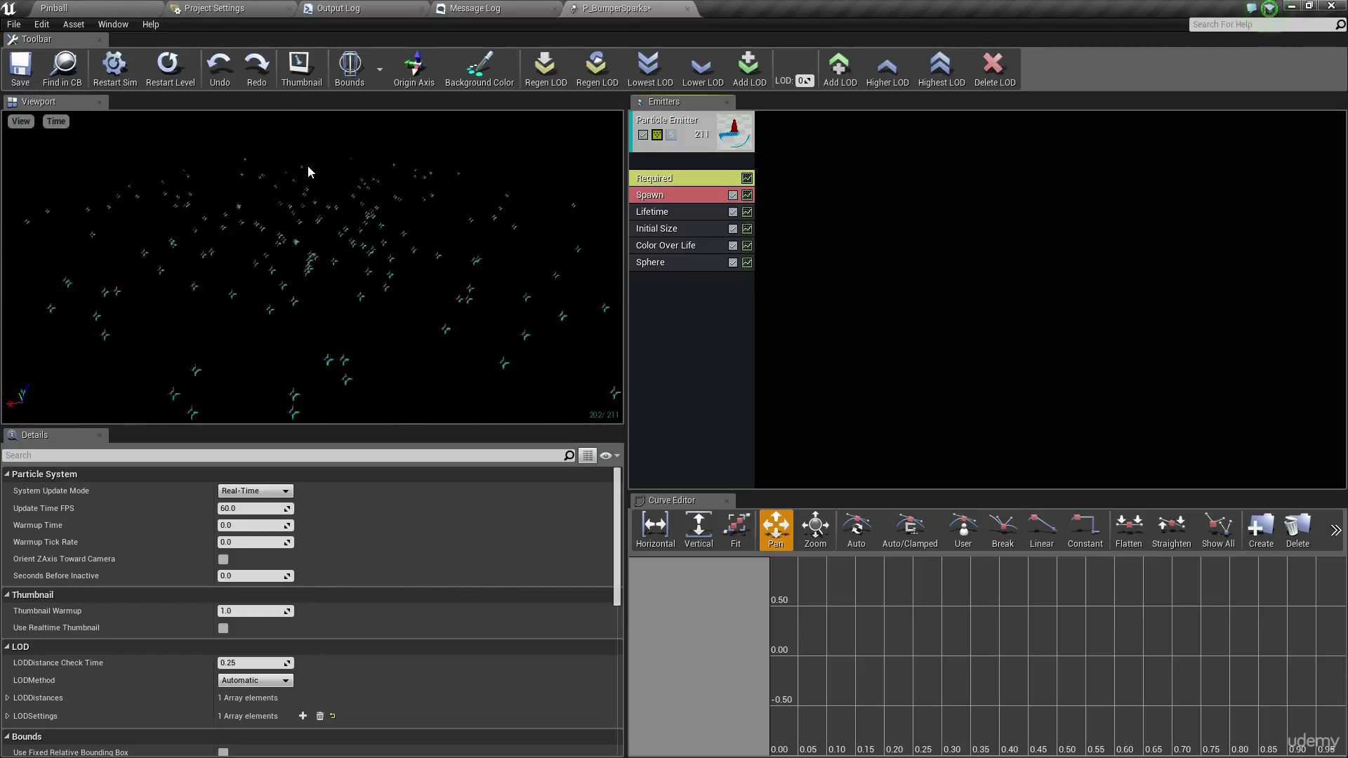
{"action": "left_click", "coordinate": [650, 197]}
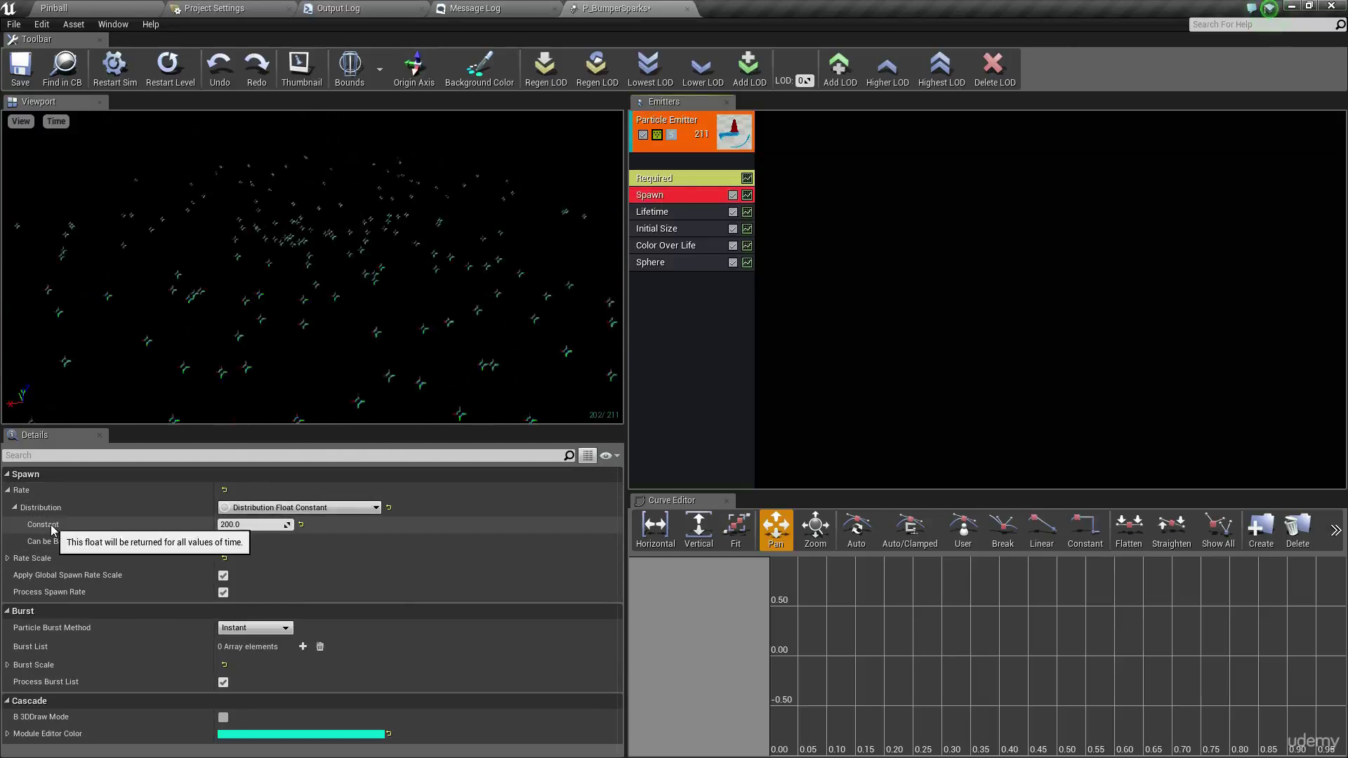
{"action": "left_click", "coordinate": [251, 524]}
{"action": "type", "text": "0"}
{"action": "key", "text": "Return"}
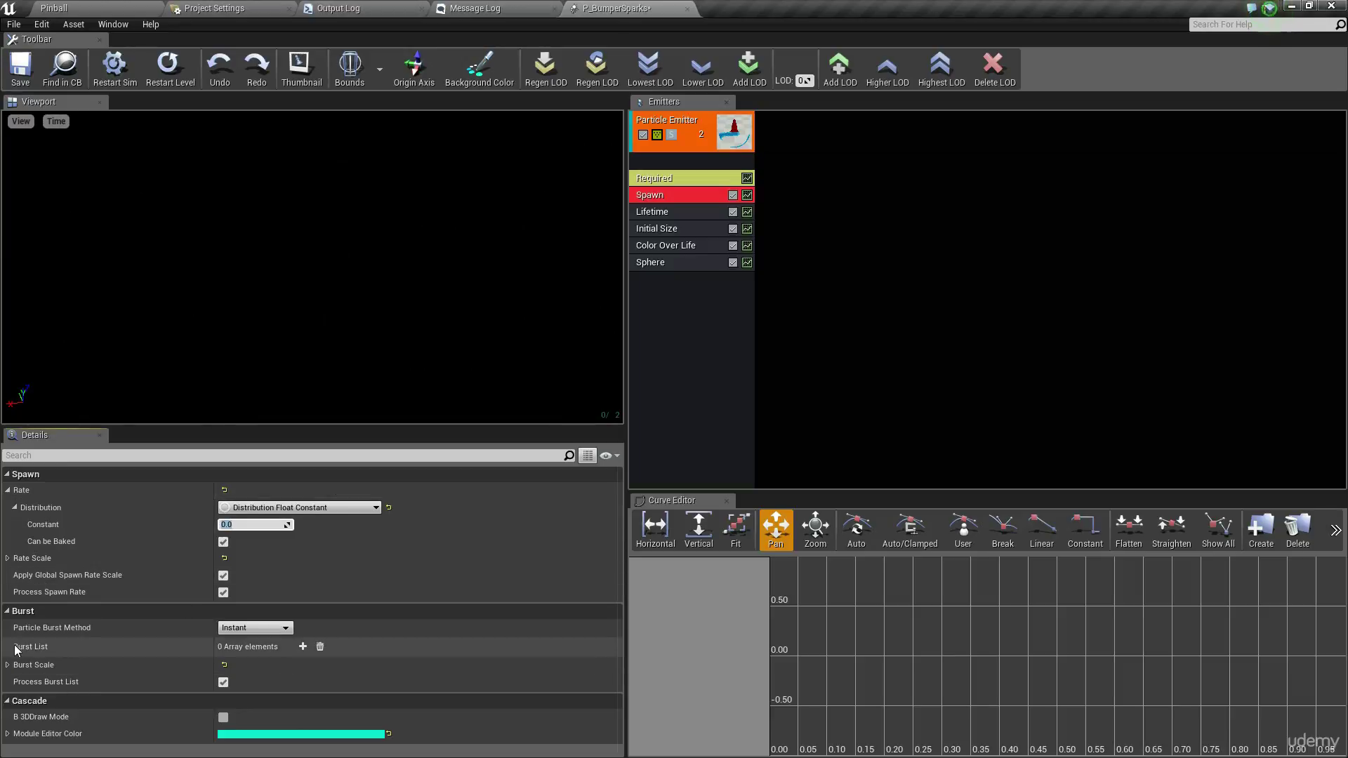
Add one Burst List entry to the Spawn module with a Count of 500
{"action": "left_click", "coordinate": [303, 646]}
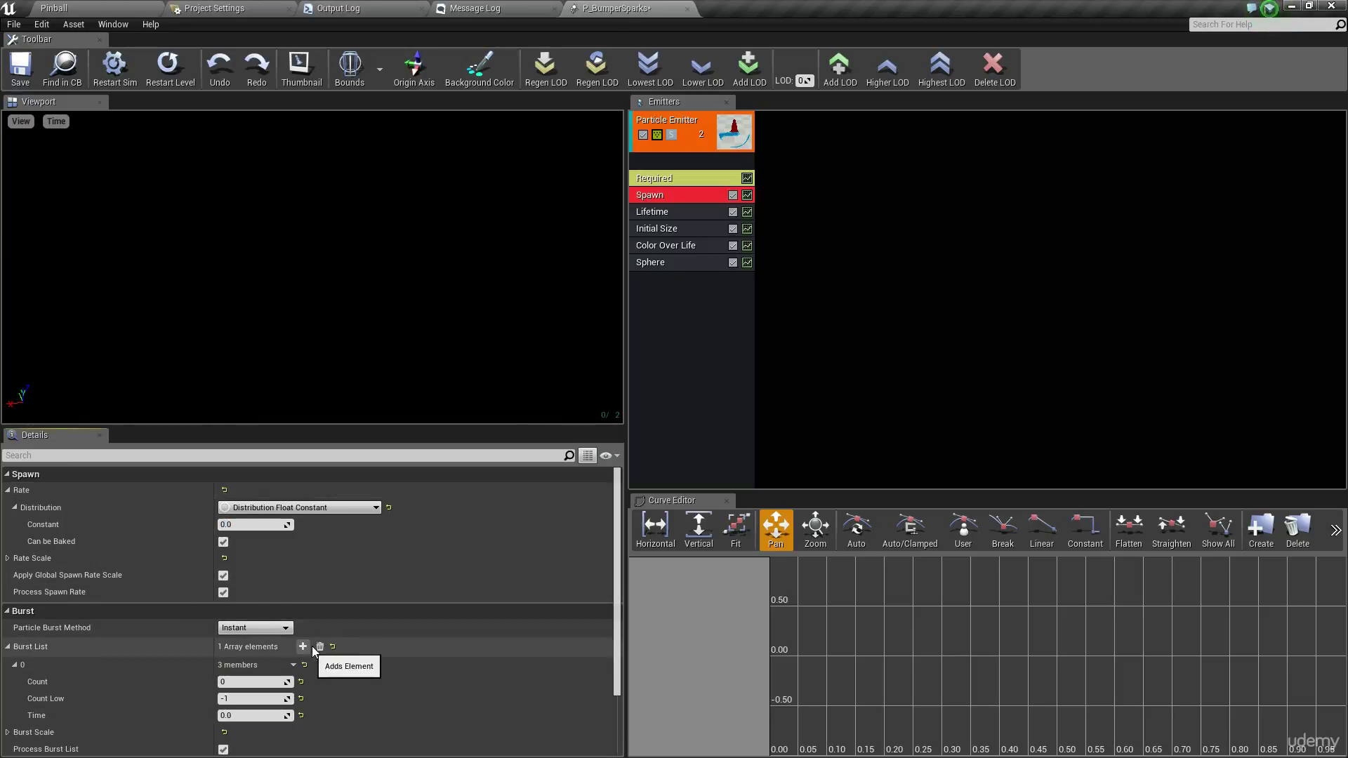
{"action": "left_click", "coordinate": [242, 682]}
{"action": "type", "text": "500"}
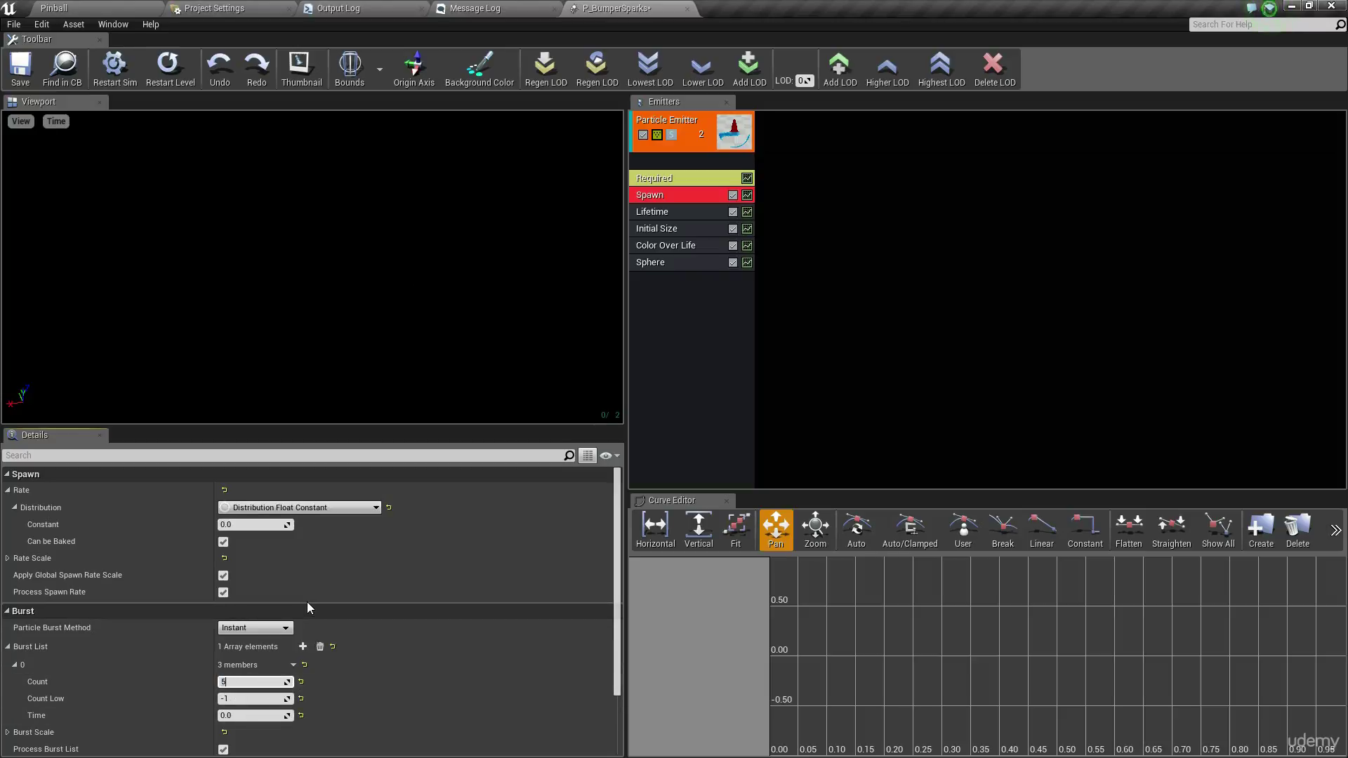
{"action": "key", "text": "Return"}
{"action": "left_click", "coordinate": [965, 290]}
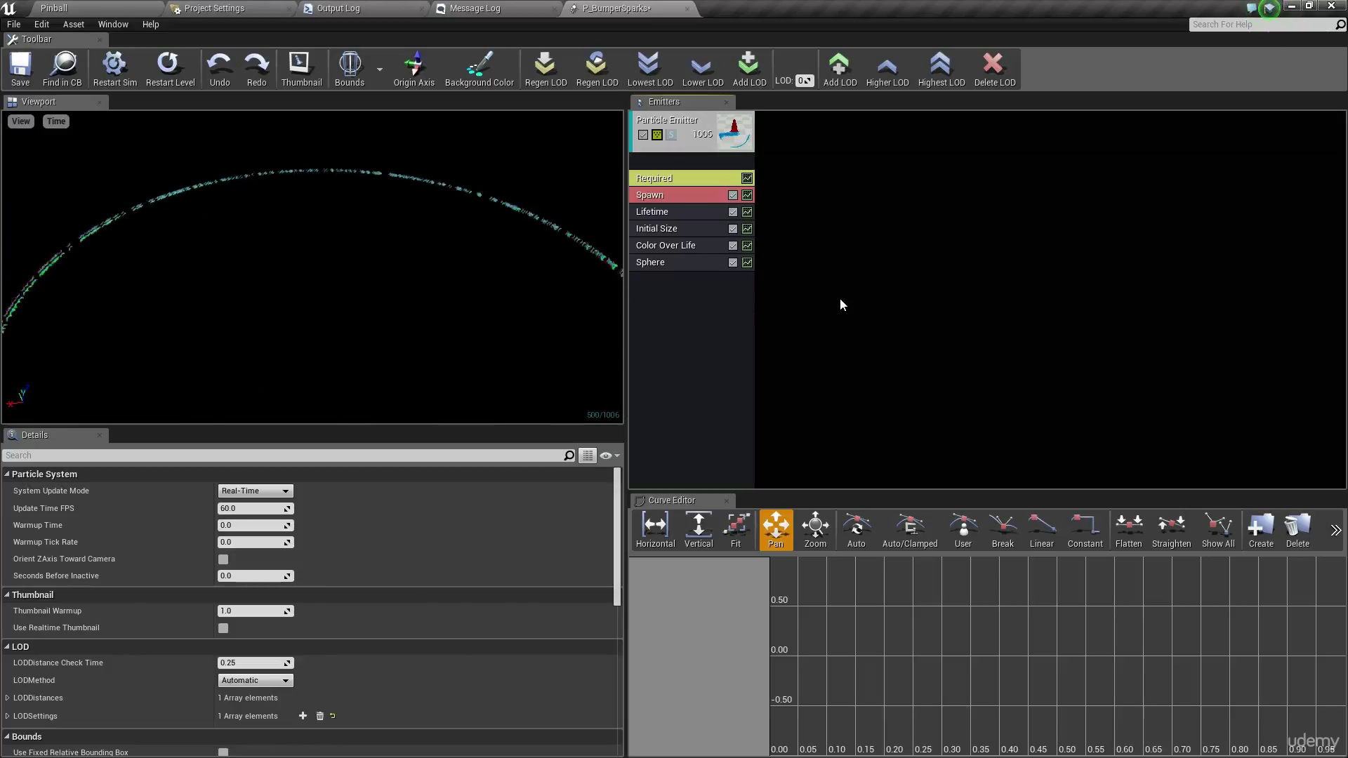
Change the Sphere module's Velocity Scale distribution to Distribution Float Uniform with a Min of 20 and a Max of 30
{"action": "left_click", "coordinate": [688, 266]}
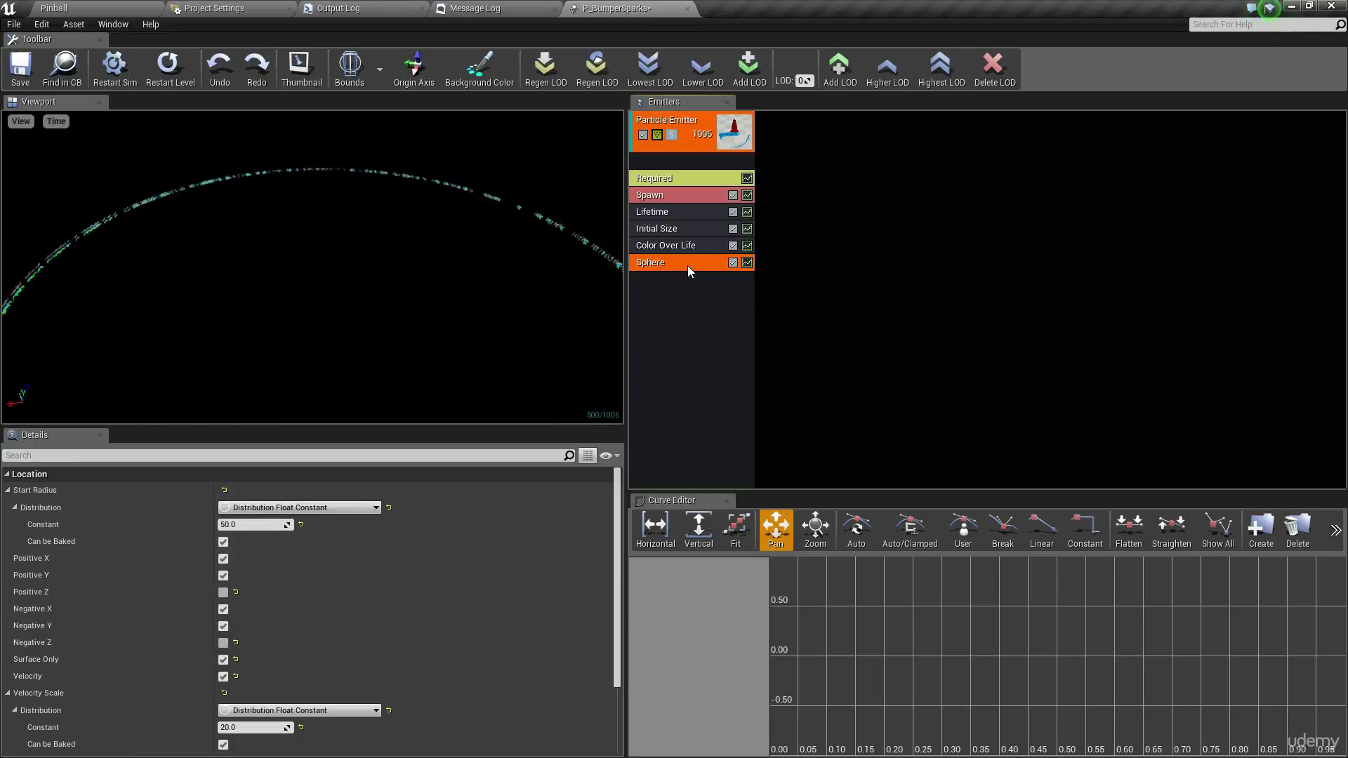
{"action": "scroll", "coordinate": [452, 535], "scroll_direction": "down", "scroll_amount": 3}
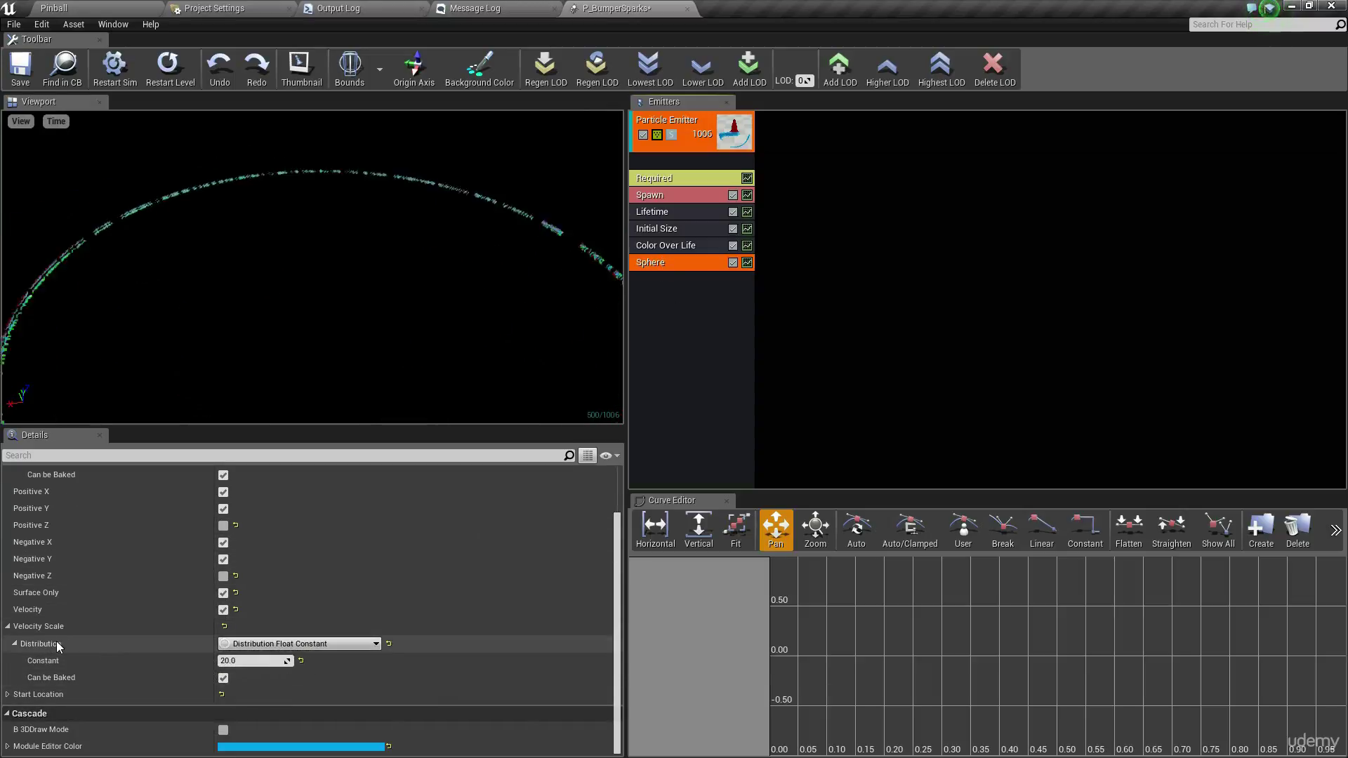
{"action": "left_click", "coordinate": [316, 644]}
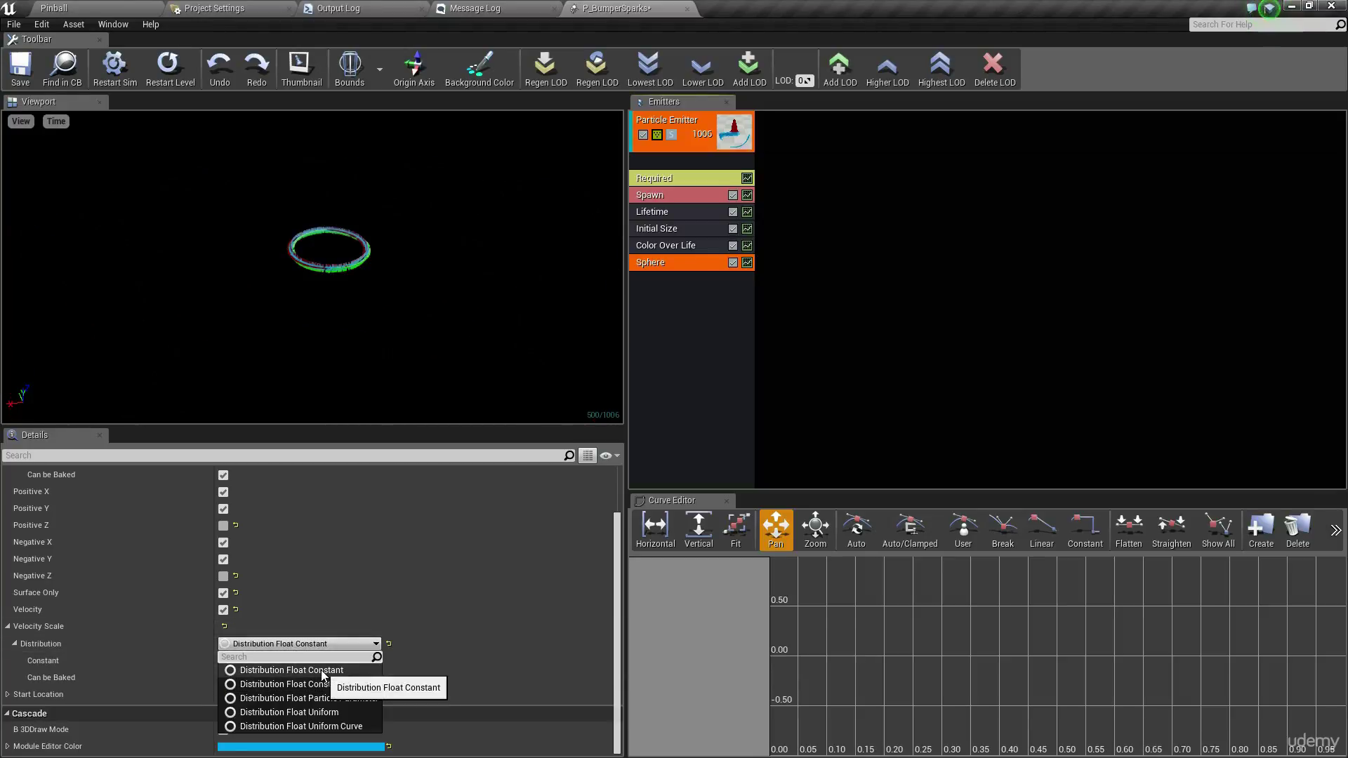
{"action": "left_click", "coordinate": [332, 713]}
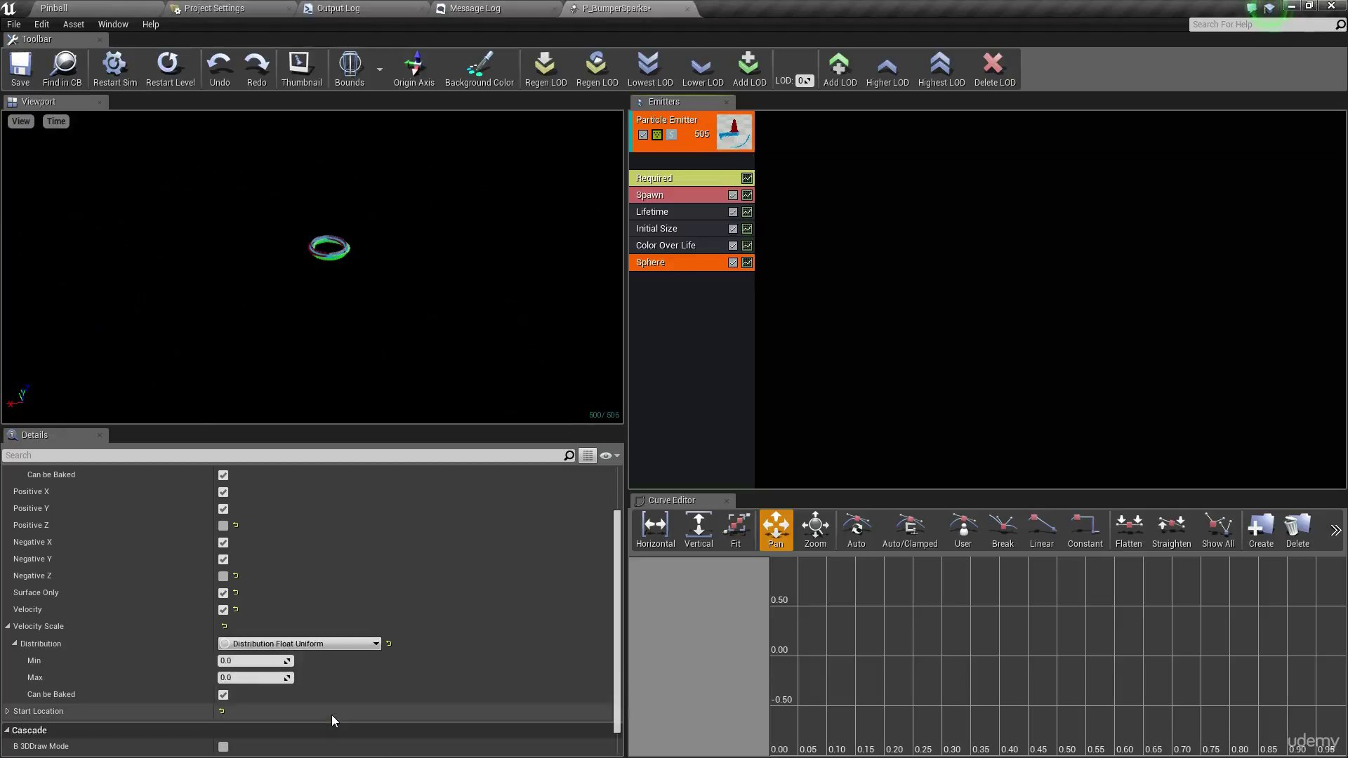
{"action": "left_click", "coordinate": [256, 661]}
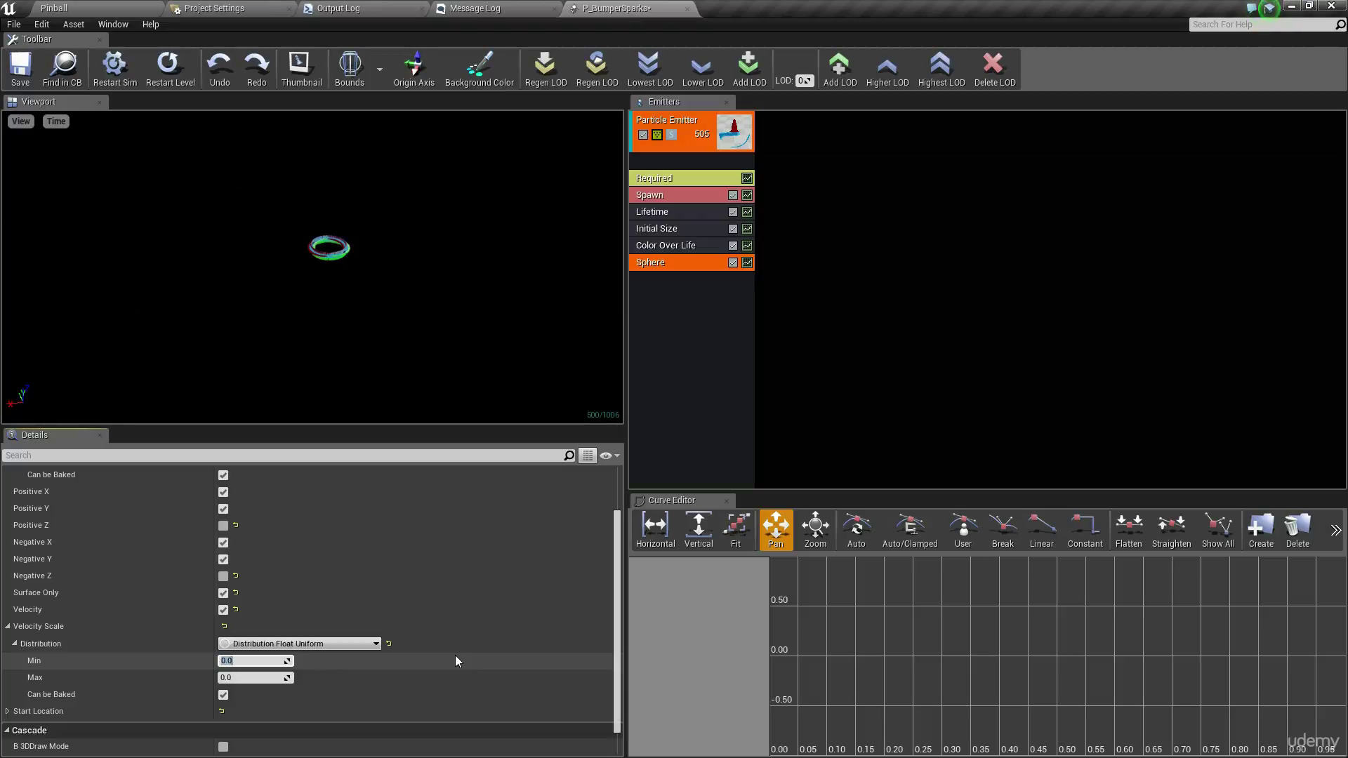
{"action": "type", "text": "20"}
{"action": "key", "text": "Tab"}
{"action": "type", "text": "30"}
{"action": "key", "text": "Return"}
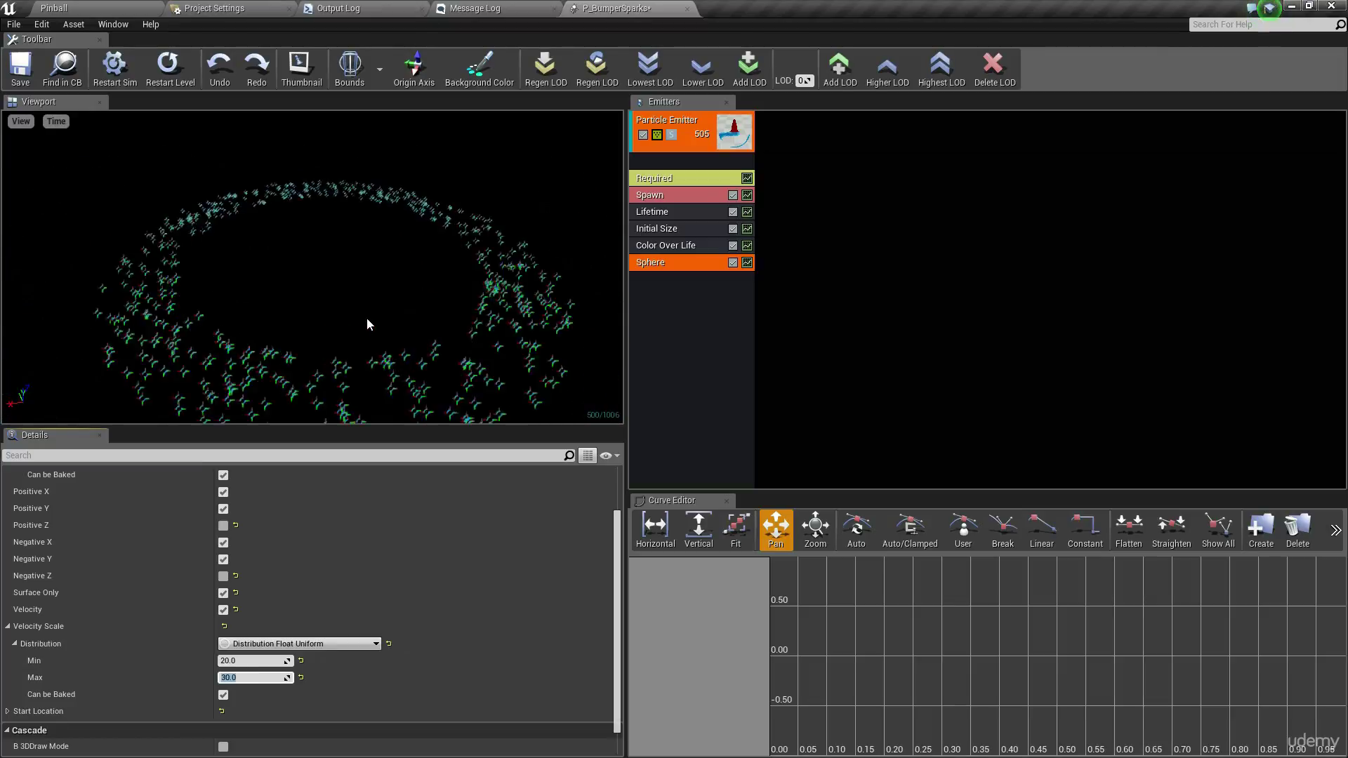
Set the Sphere module's constant Start Radius to 200 and view the selected bumper in the Pinball level for size comparison
{"action": "scroll", "coordinate": [323, 528], "scroll_direction": "up", "scroll_amount": 3}
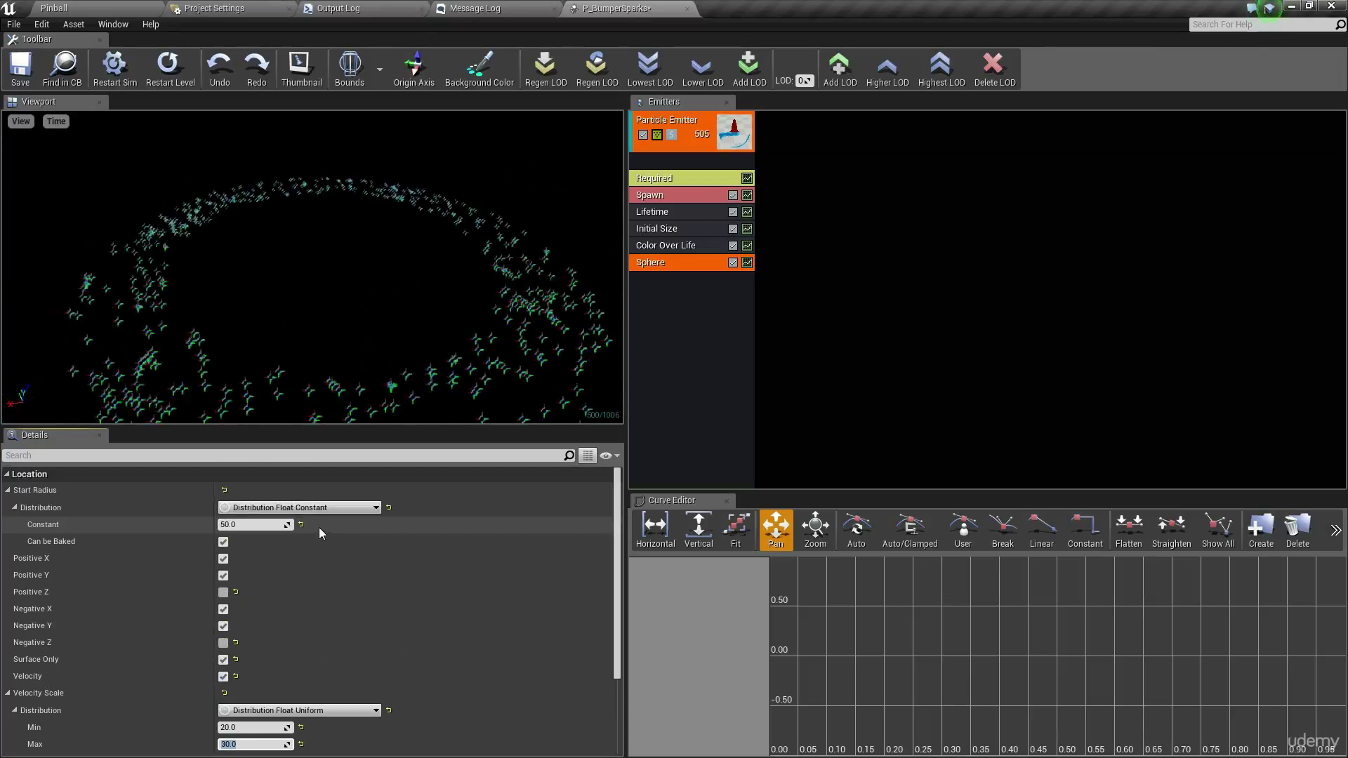
{"action": "left_click", "coordinate": [249, 526]}
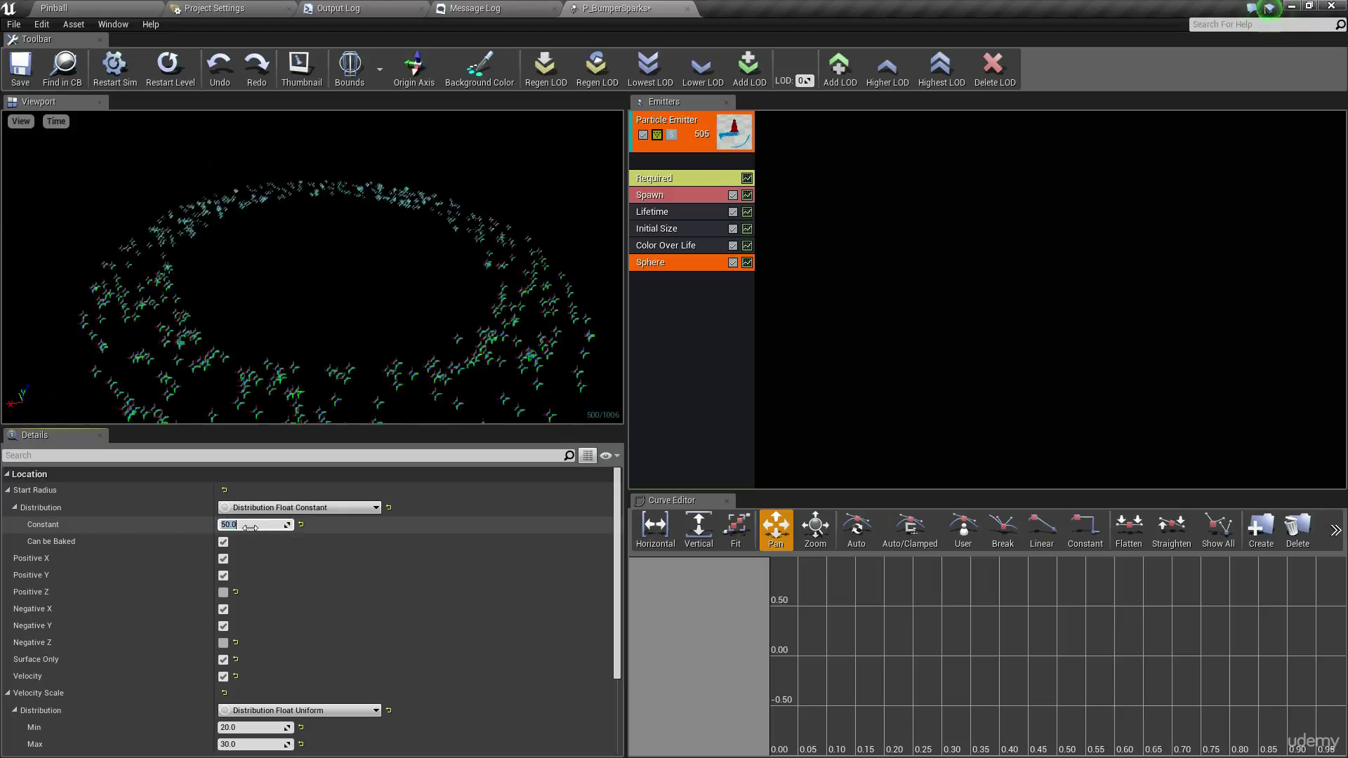
{"action": "type", "text": "200"}
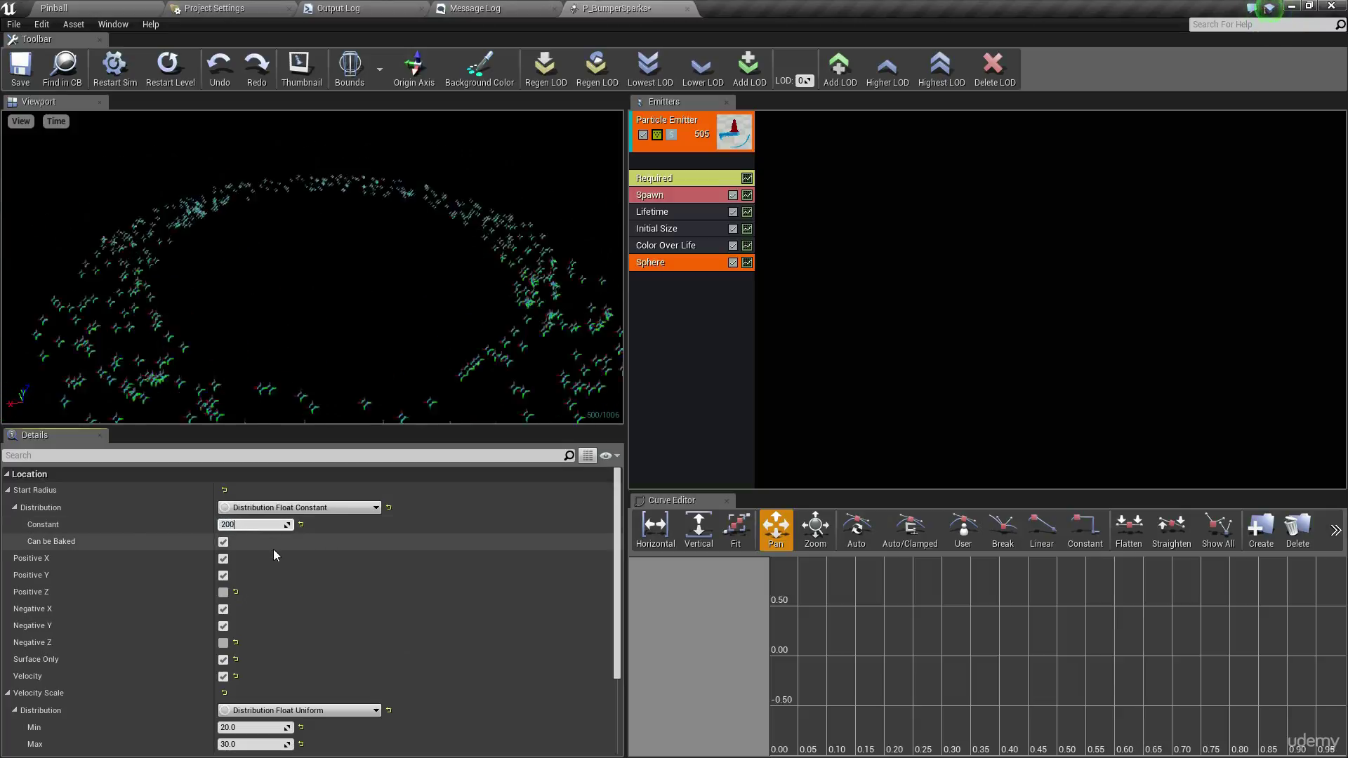
{"action": "key", "text": "Return"}
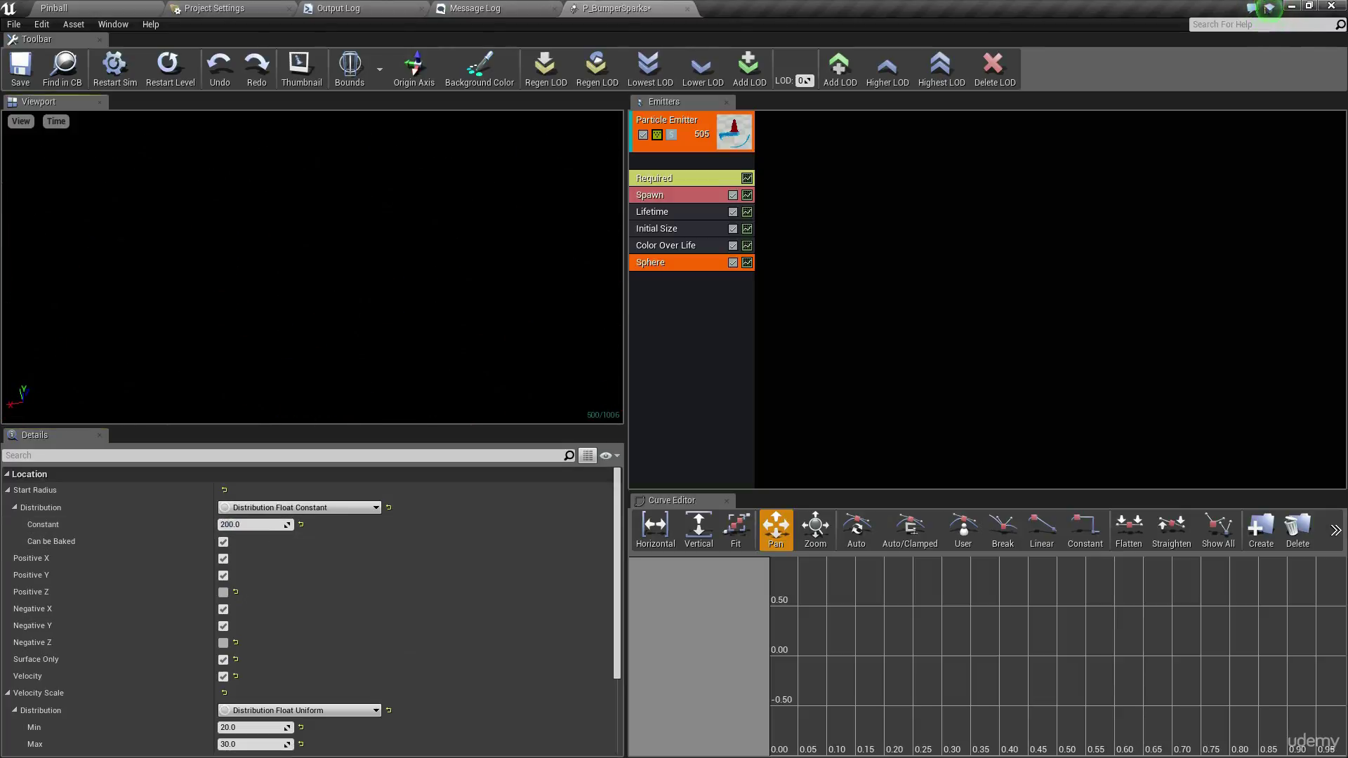
{"action": "left_click", "coordinate": [58, 7]}
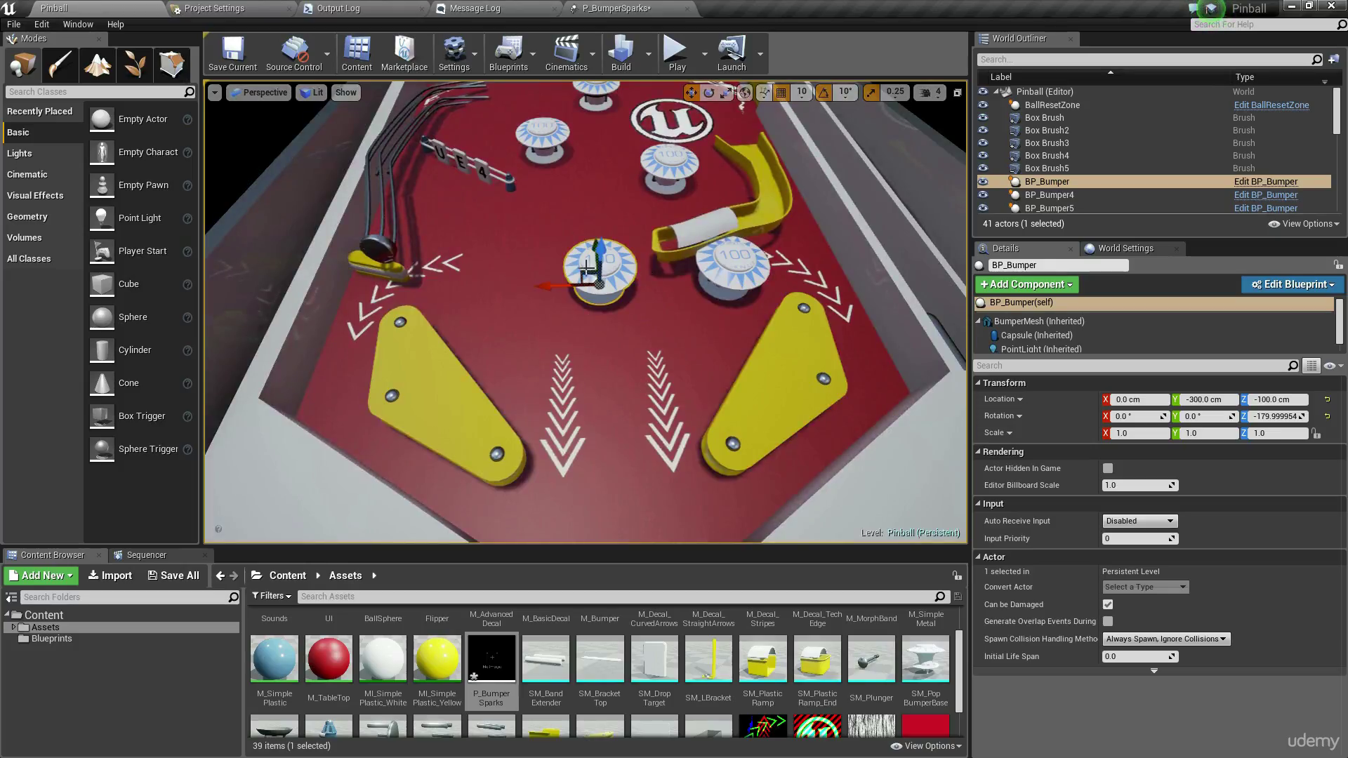
{"action": "key", "text": "f"}
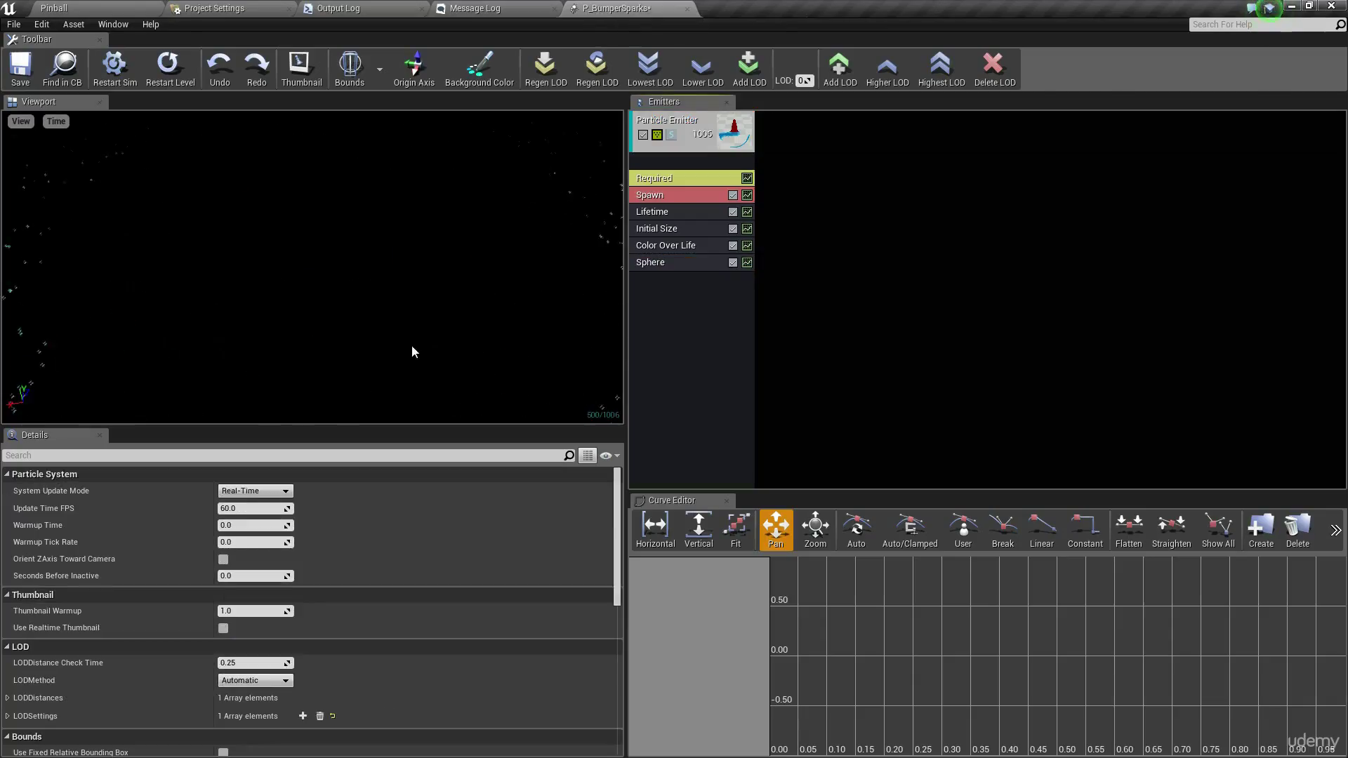
Set the Max of the Sphere module's Velocity Scale to 10 in P_BumperSparks
{"action": "scroll", "coordinate": [367, 591], "scroll_direction": "down", "scroll_amount": 5}
{"action": "left_click", "coordinate": [699, 263]}
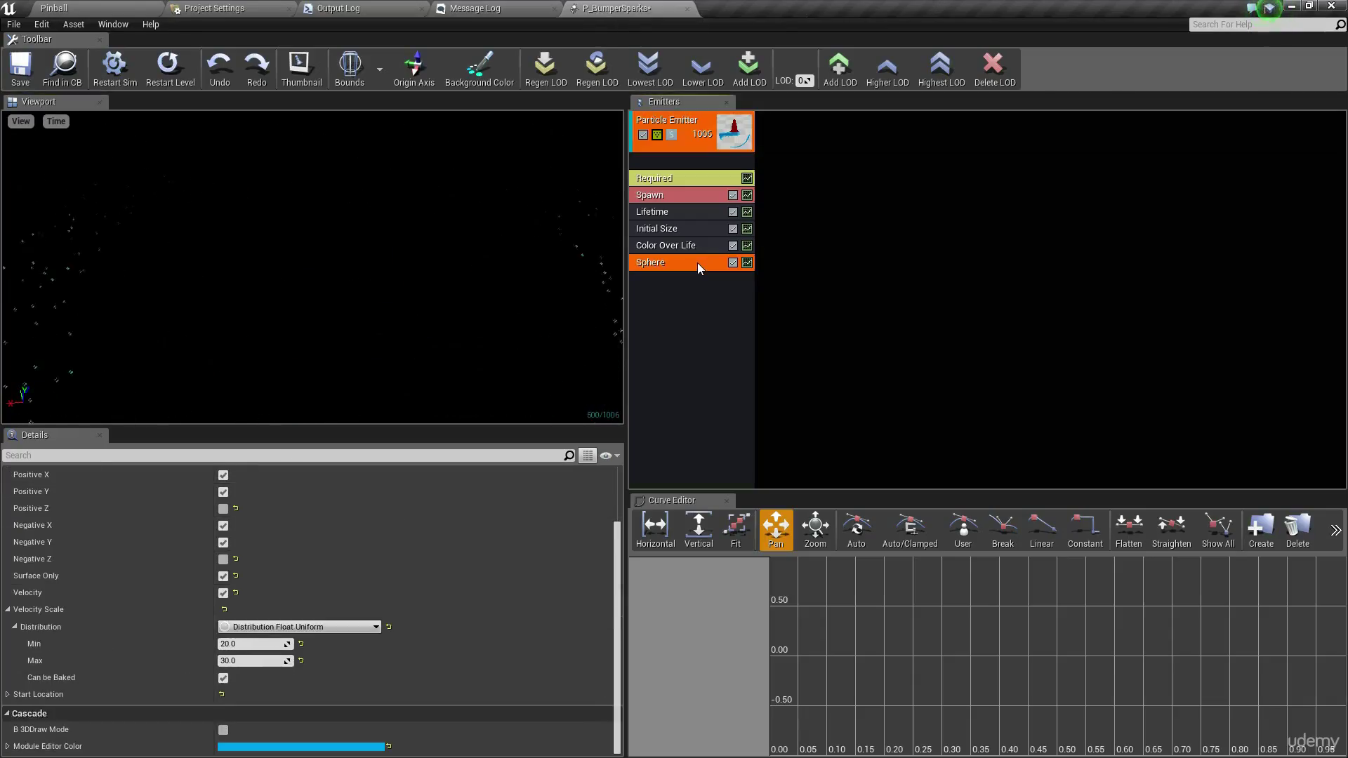
{"action": "left_click", "coordinate": [259, 660]}
{"action": "type", "text": "1"}
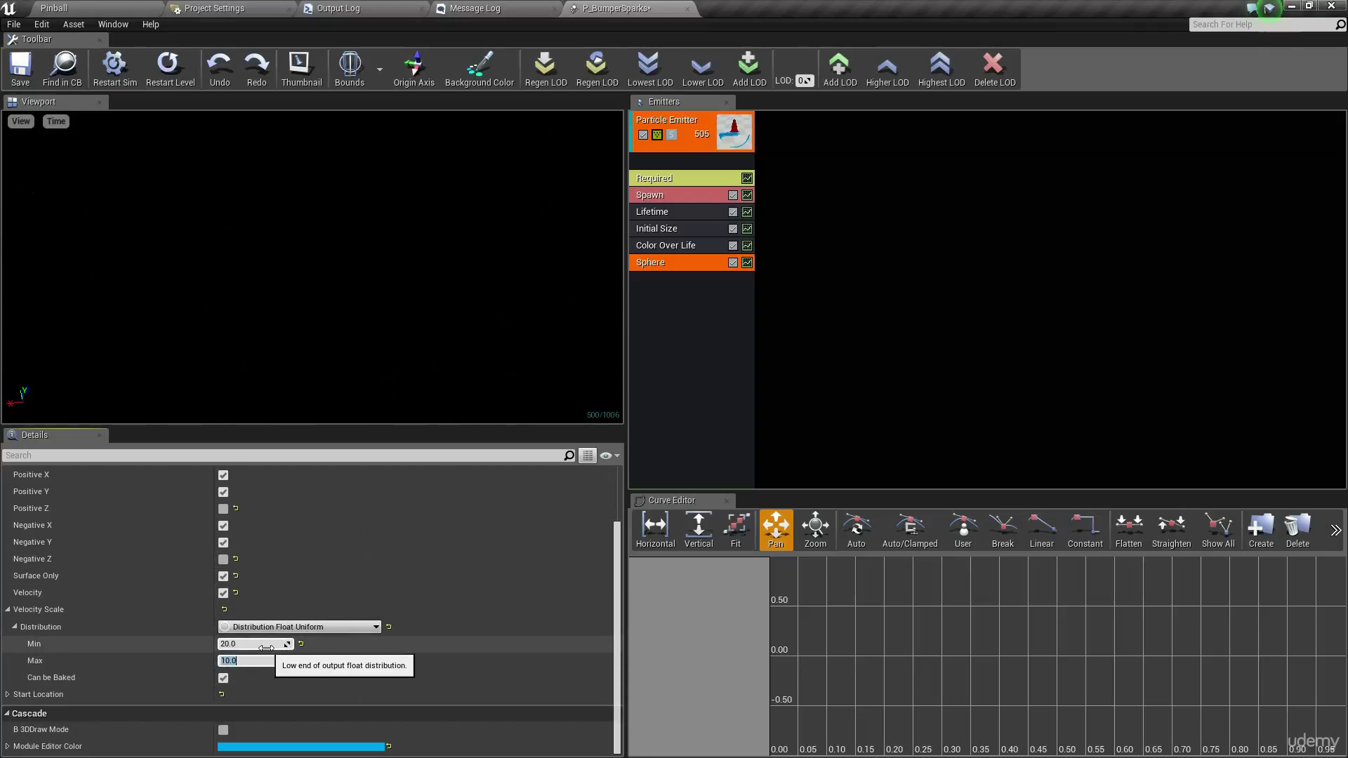
{"action": "left_click", "coordinate": [976, 226]}
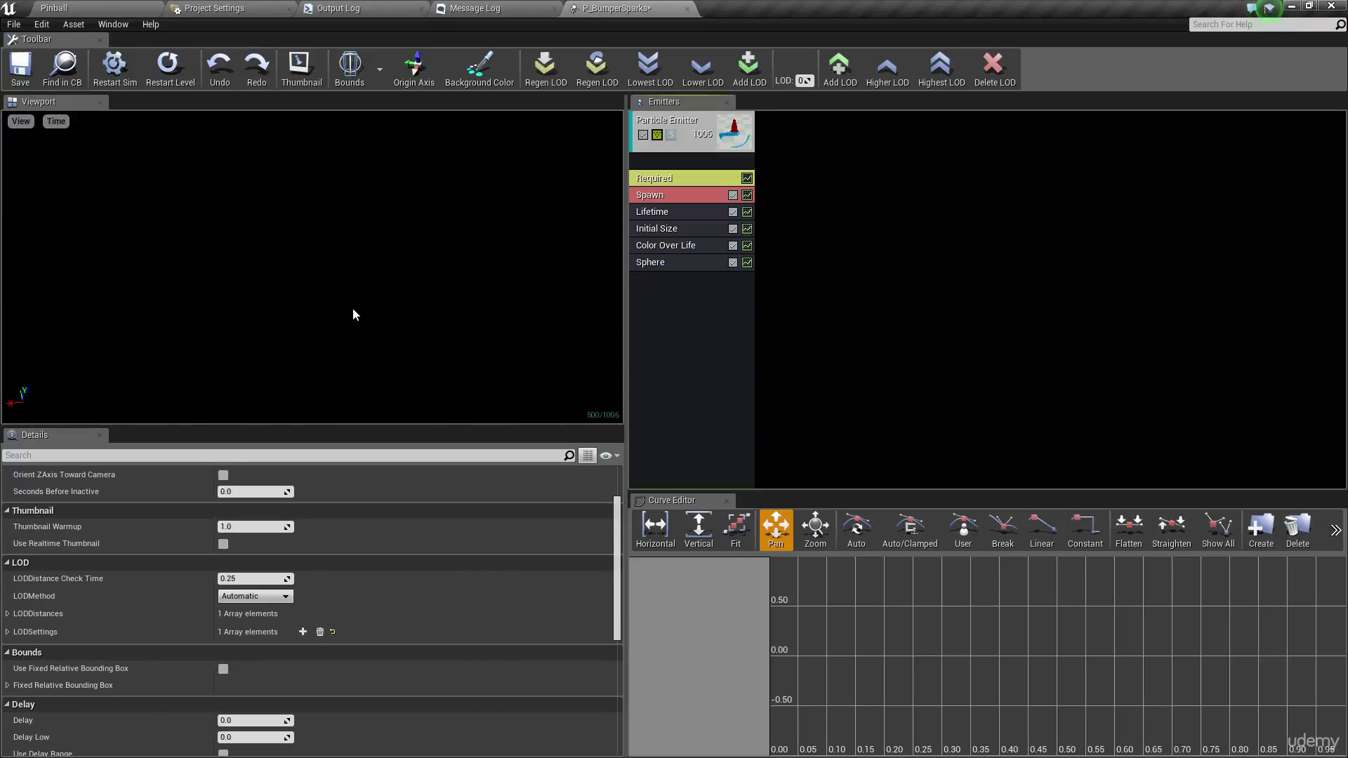
Move the level editor's Content Browser into its own tab and create a material named M_SimpleSpot in the Assets folder
{"action": "left_click", "coordinate": [88, 6]}
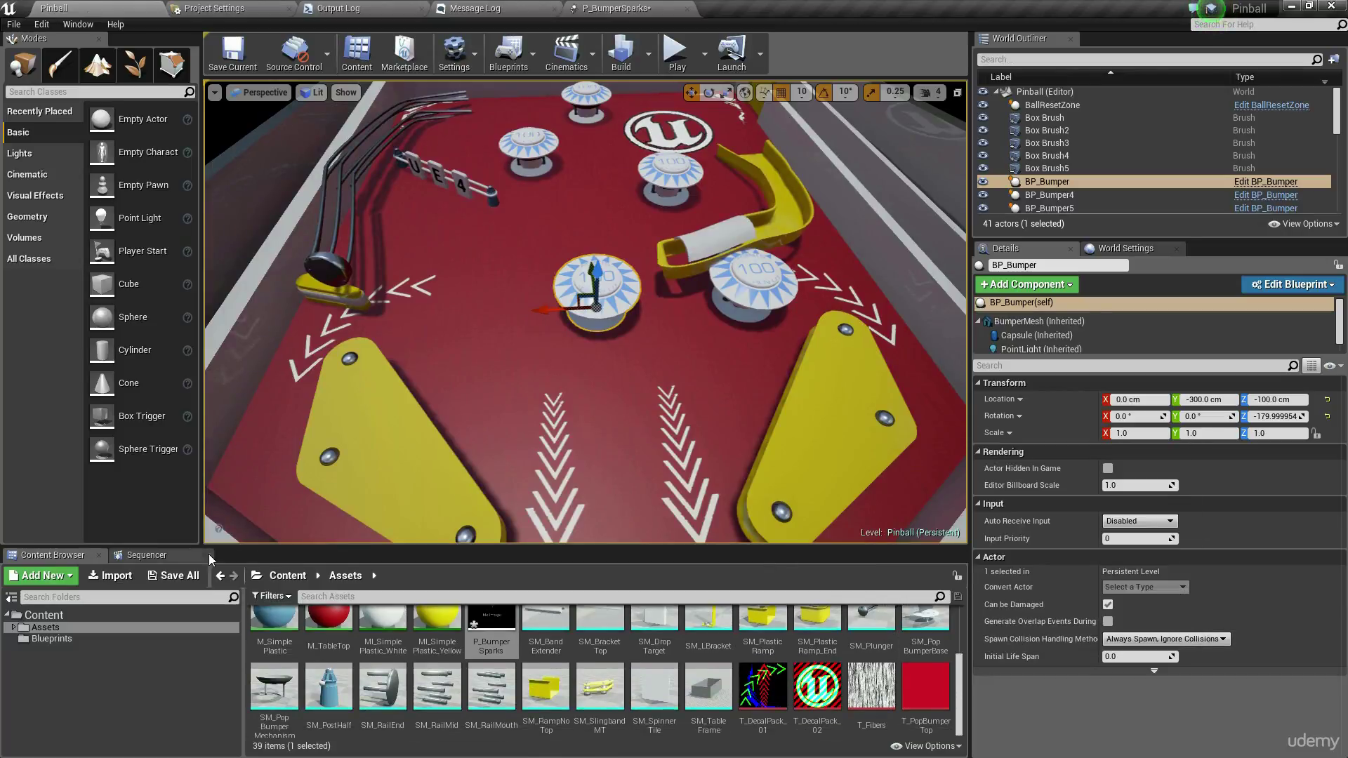
{"action": "left_click_drag", "start_coordinate": [42, 554], "coordinate": [746, 9]}
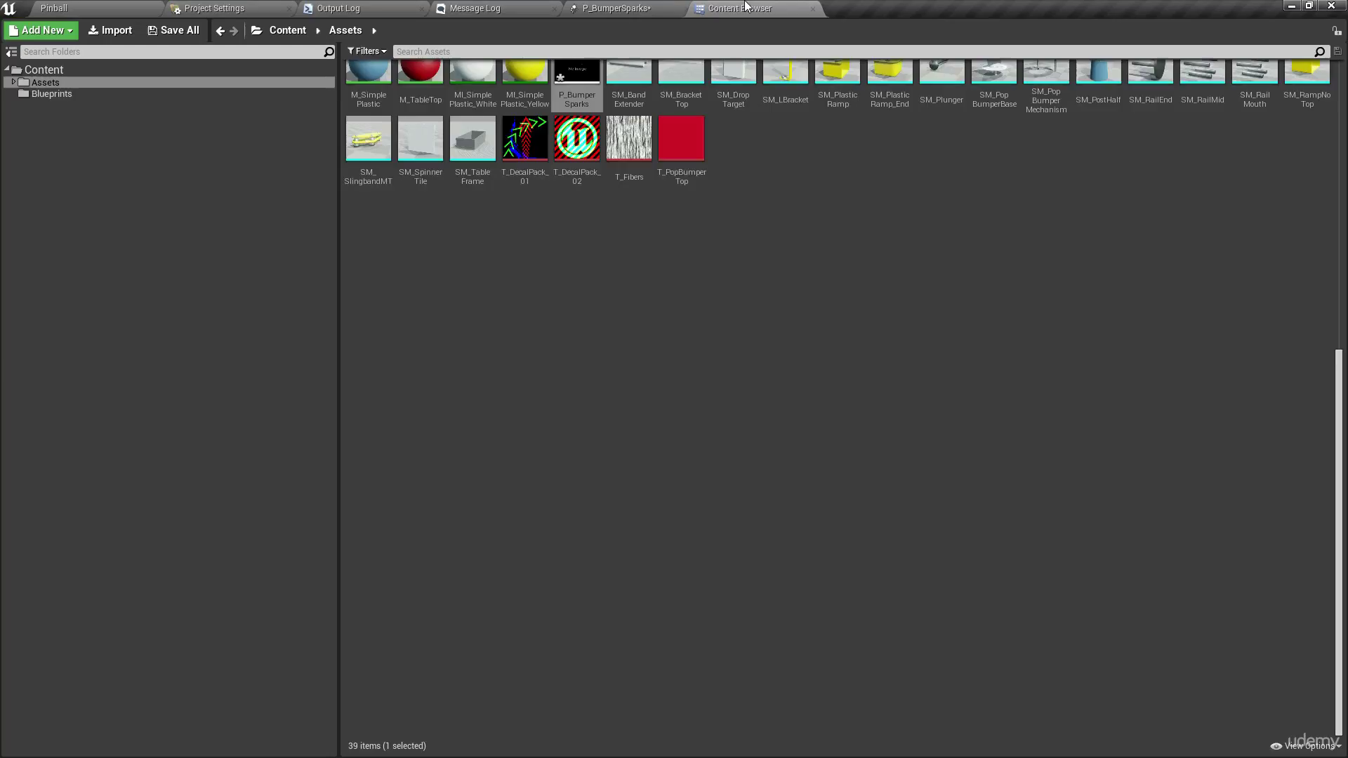
{"action": "right_click", "coordinate": [451, 254]}
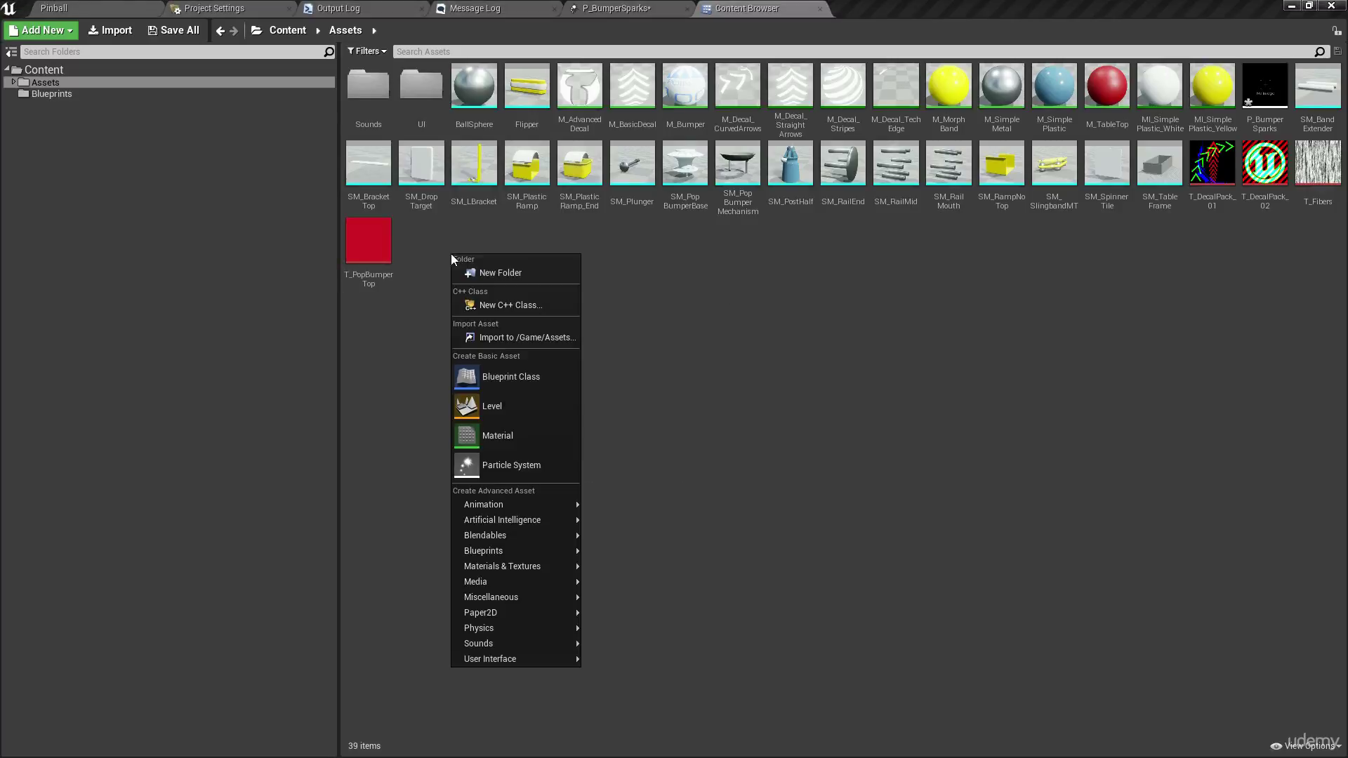
{"action": "left_click", "coordinate": [511, 441]}
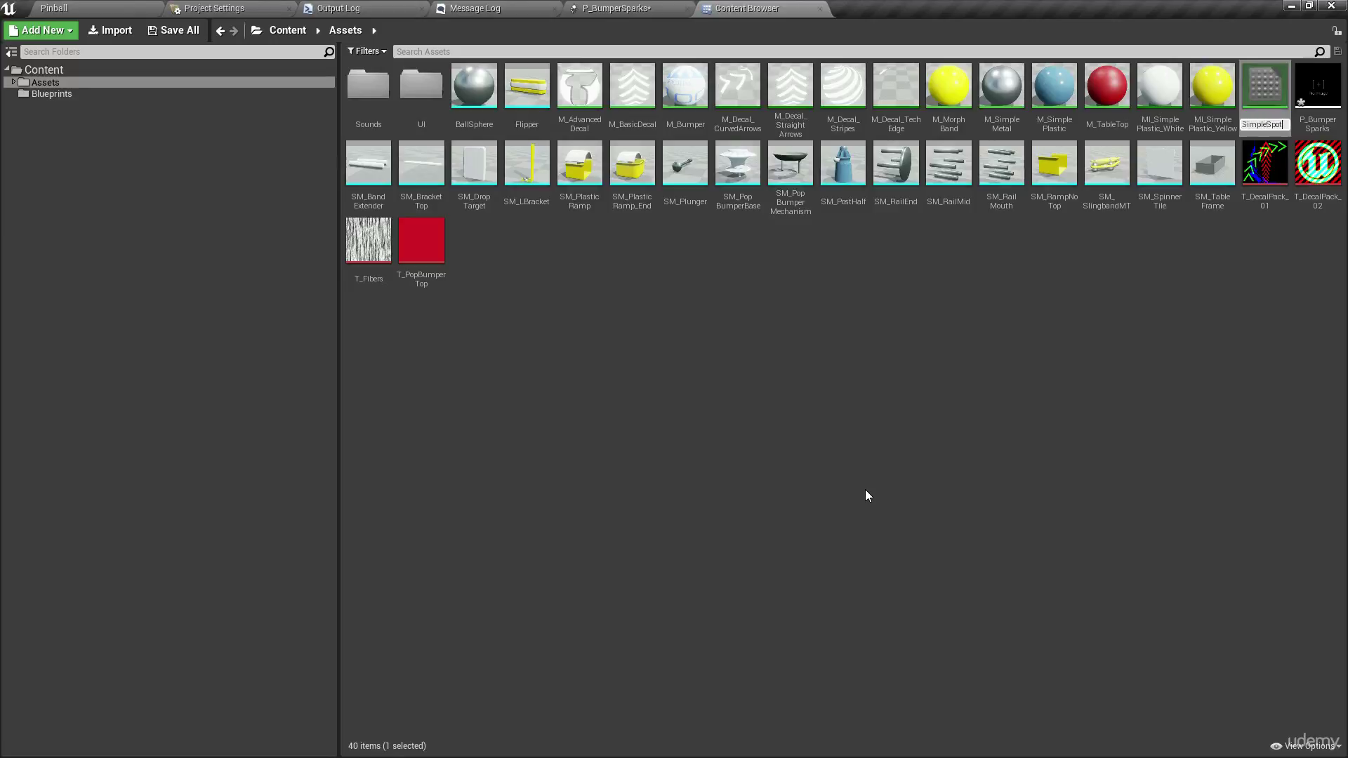
{"action": "key", "text": "Return"}
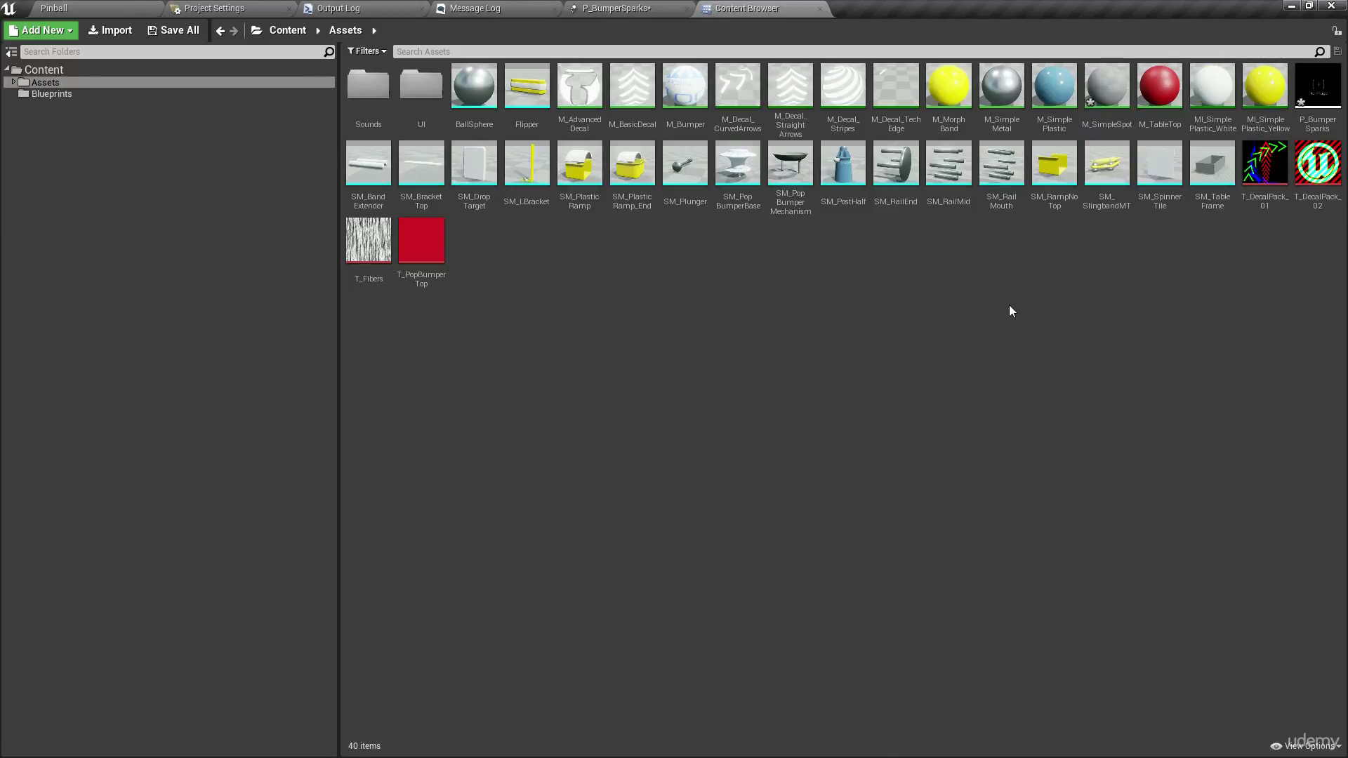
Open M_SimpleSpot for editing and show its preview on a plane
{"action": "double_click", "coordinate": [1102, 83]}
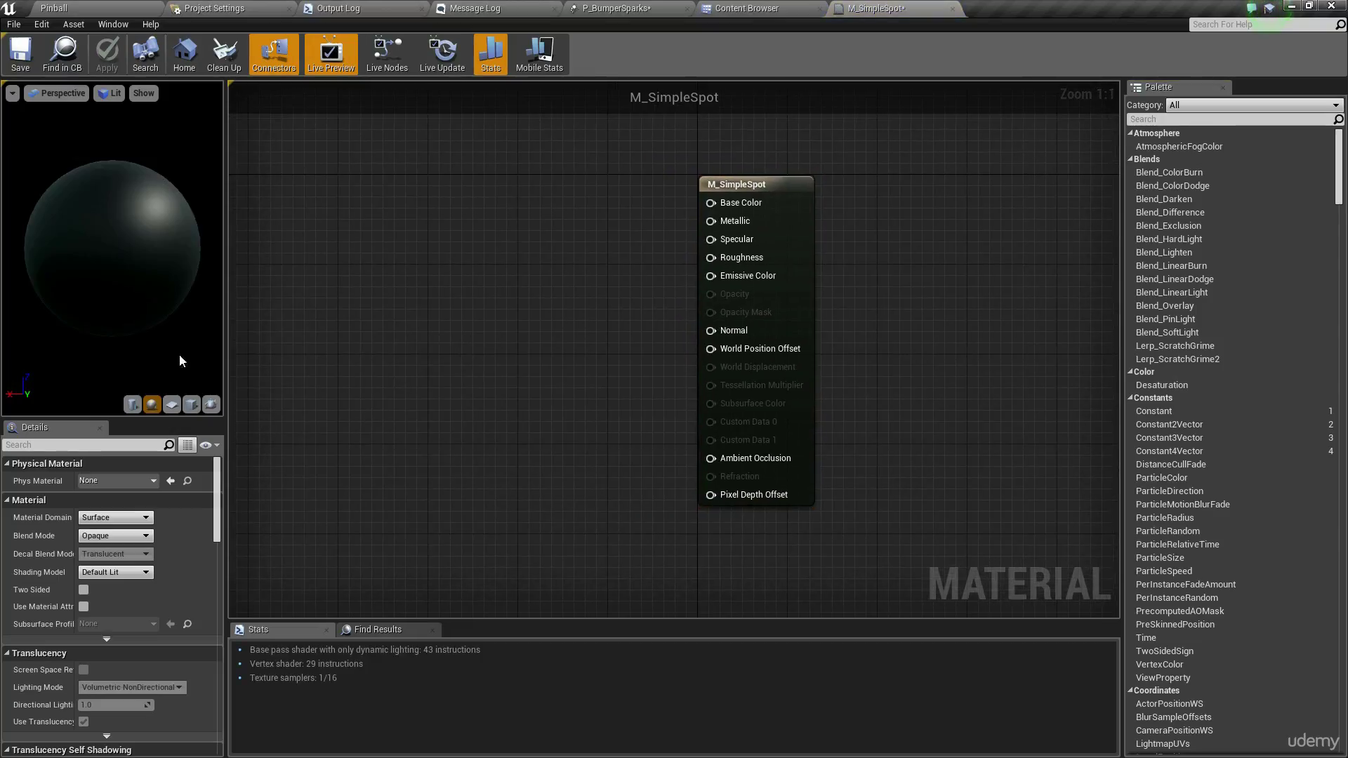
{"action": "left_click", "coordinate": [172, 406]}
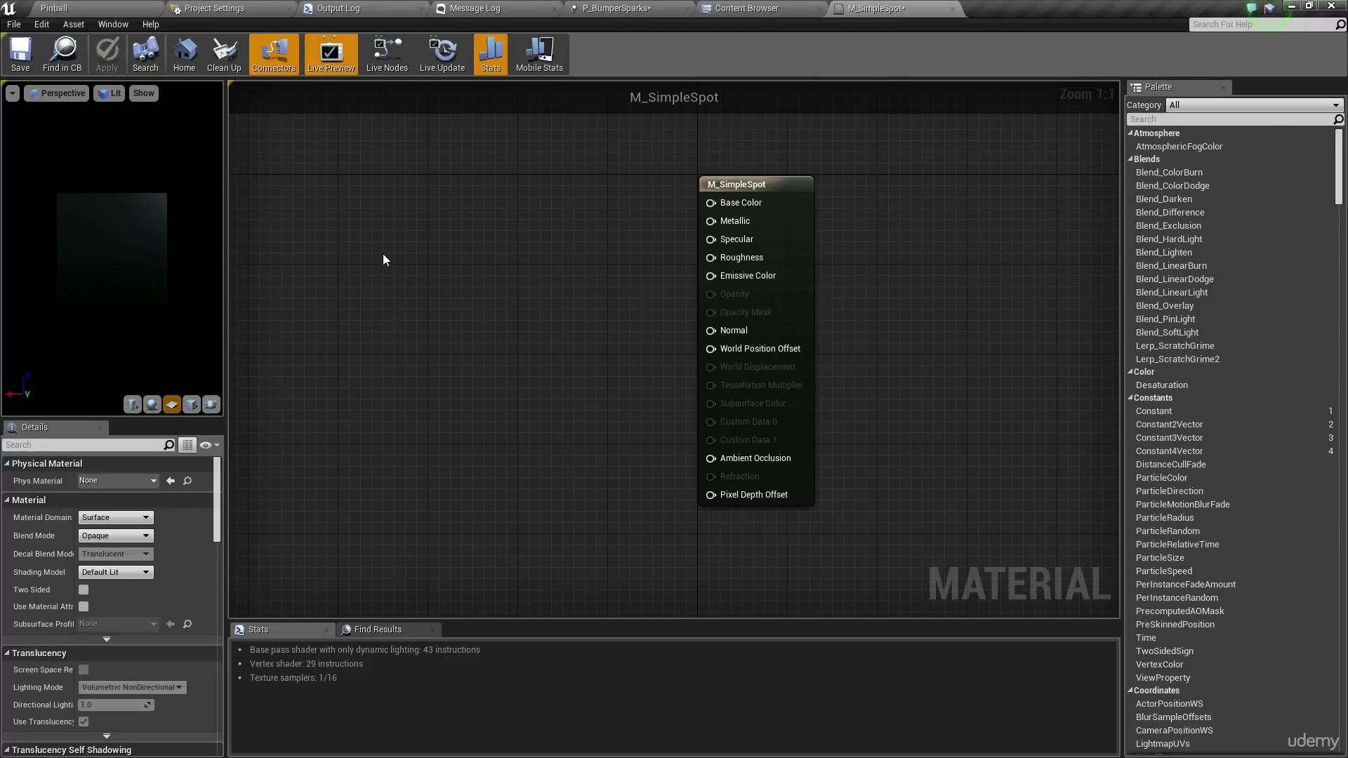
{"action": "right_click_drag", "start_coordinate": [396, 248], "coordinate": [524, 242]}
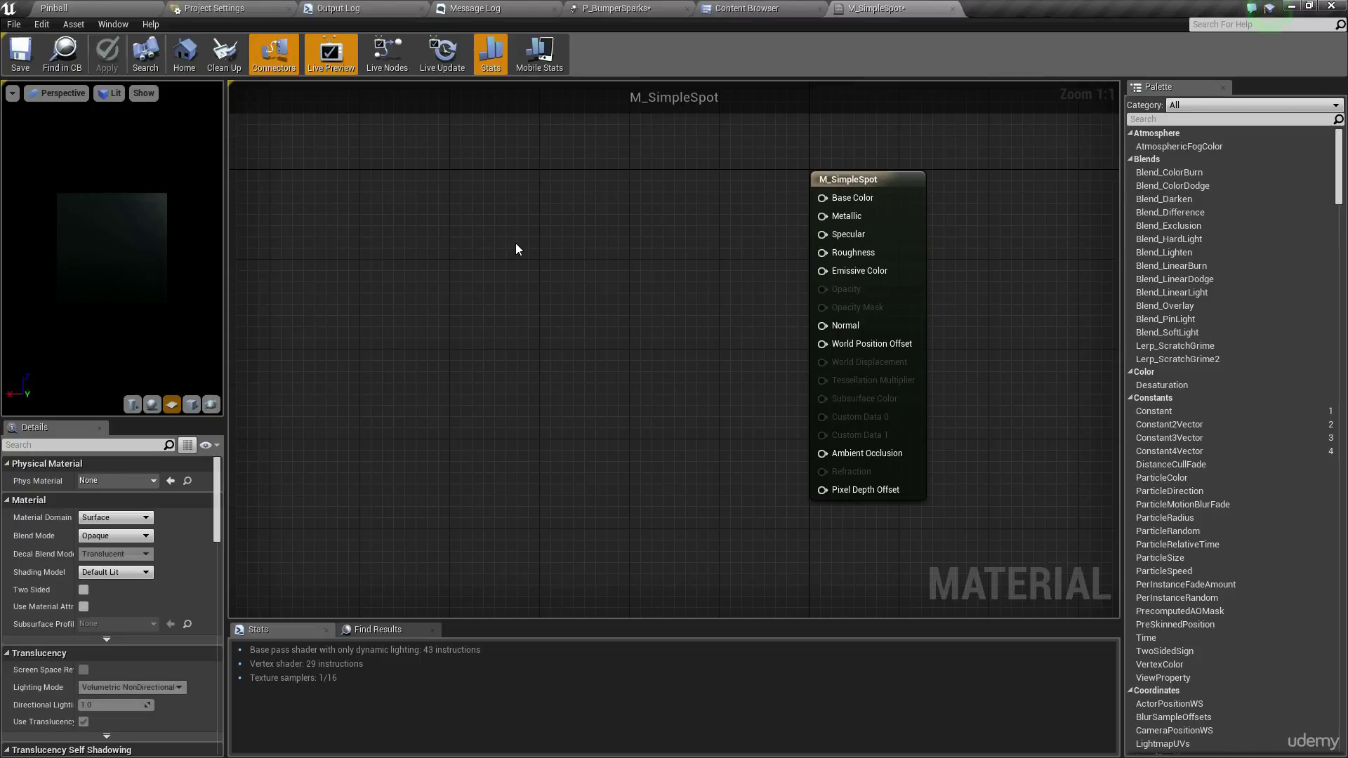
Add a RadialGradientExponential node to the graph and place it beside the M_SimpleSpot material node
{"action": "right_click", "coordinate": [480, 219]}
{"action": "type", "text": "radioa"}
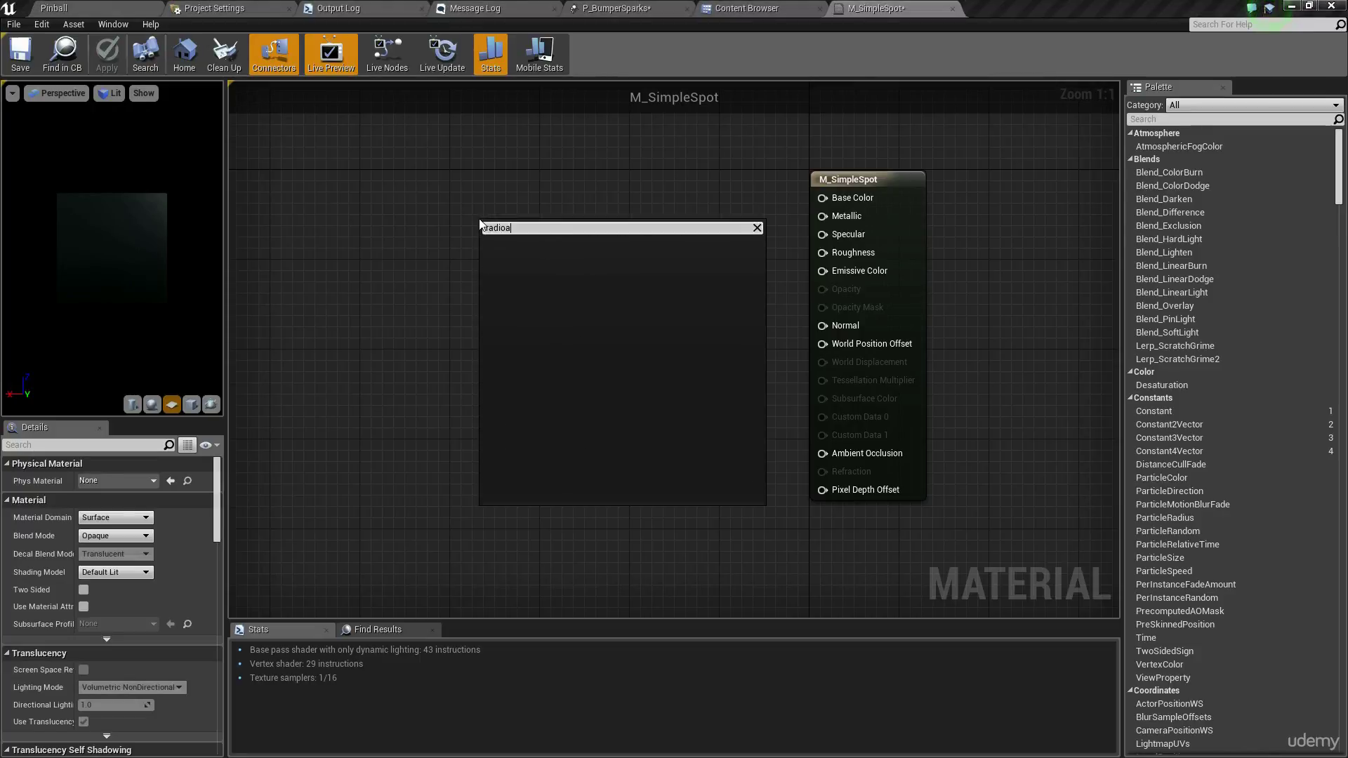
{"action": "key", "text": "BackSpace"}
{"action": "type", "text": "a"}
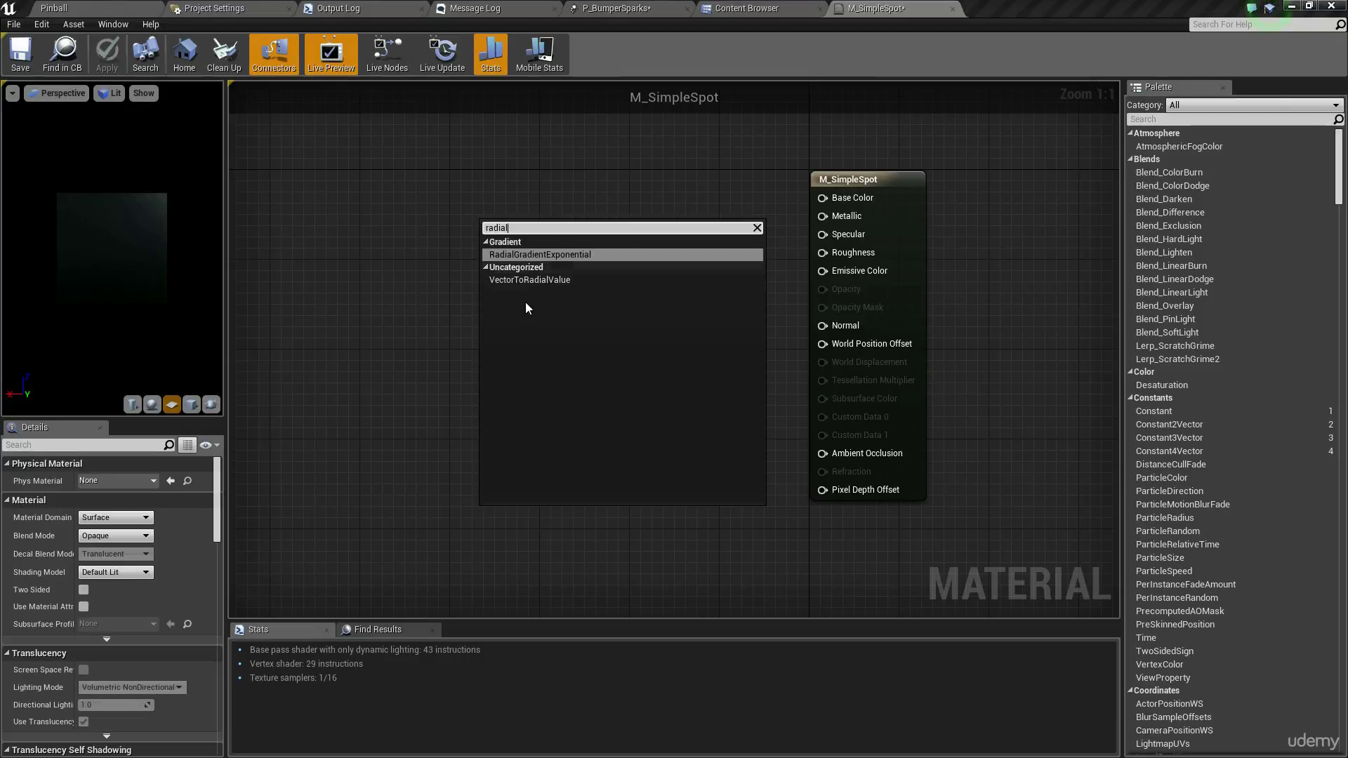
{"action": "left_click", "coordinate": [579, 254]}
{"action": "left_click_drag", "start_coordinate": [615, 281], "coordinate": [515, 368]}
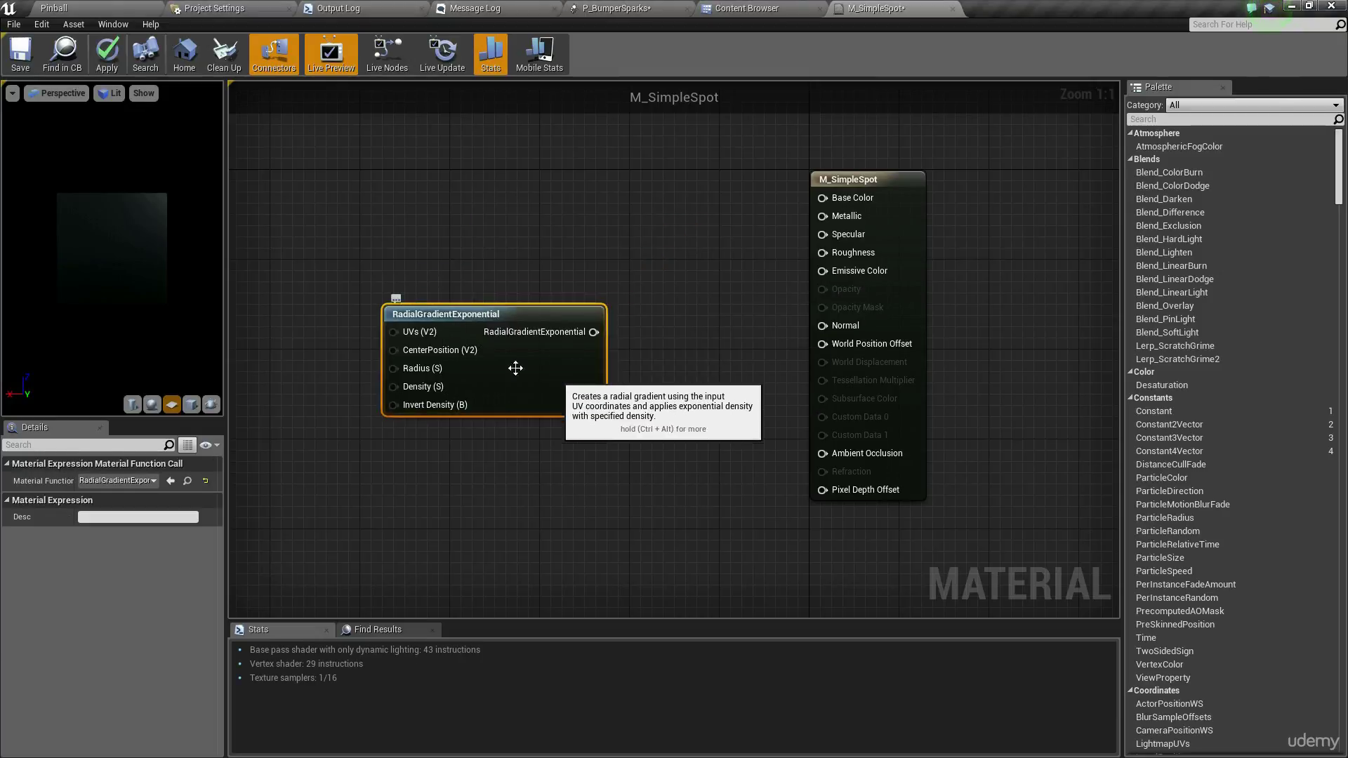
Connect the RadialGradientExponential output to Emissive Color and inspect the gradient on the preview plane
{"action": "left_click", "coordinate": [612, 403]}
{"action": "left_click_drag", "start_coordinate": [594, 332], "coordinate": [860, 271]}
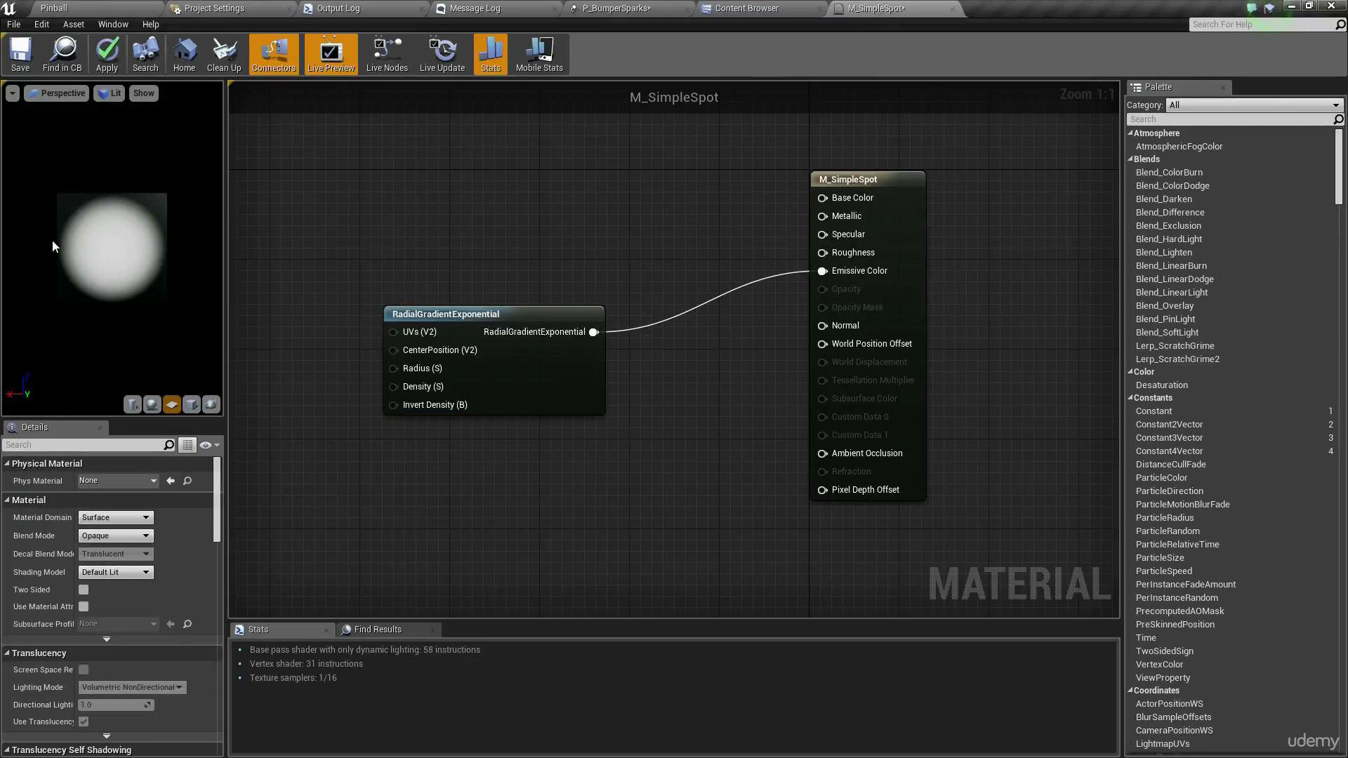
{"action": "right_click_drag", "start_coordinate": [149, 213], "coordinate": [158, 171]}
{"action": "left_click_drag", "start_coordinate": [158, 172], "coordinate": [176, 232]}
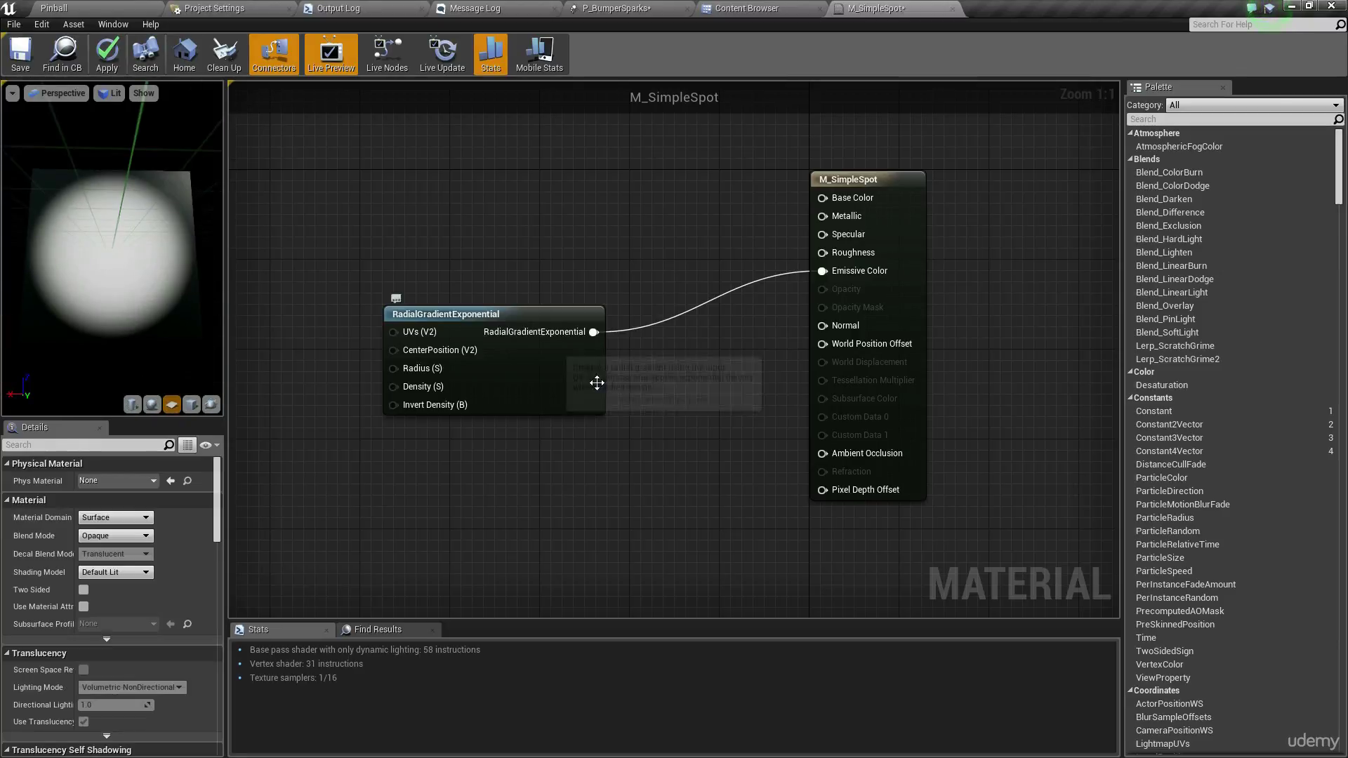
Move the RadialGradientExponential node farther from the material node and set the material's Blend Mode to Translucent
{"action": "left_click_drag", "start_coordinate": [539, 386], "coordinate": [443, 313]}
{"action": "left_click", "coordinate": [424, 316]}
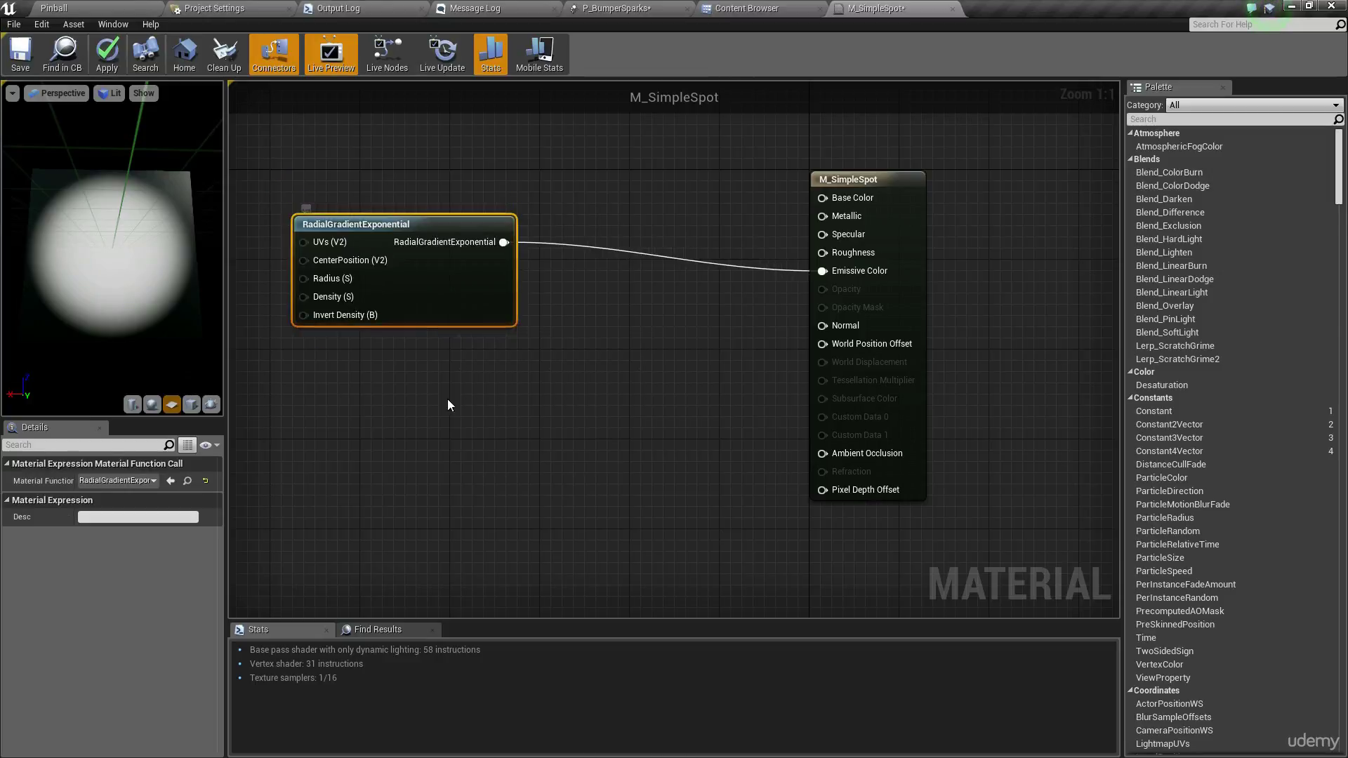
{"action": "left_click", "coordinate": [449, 399]}
{"action": "right_click_drag", "start_coordinate": [457, 394], "coordinate": [671, 393]}
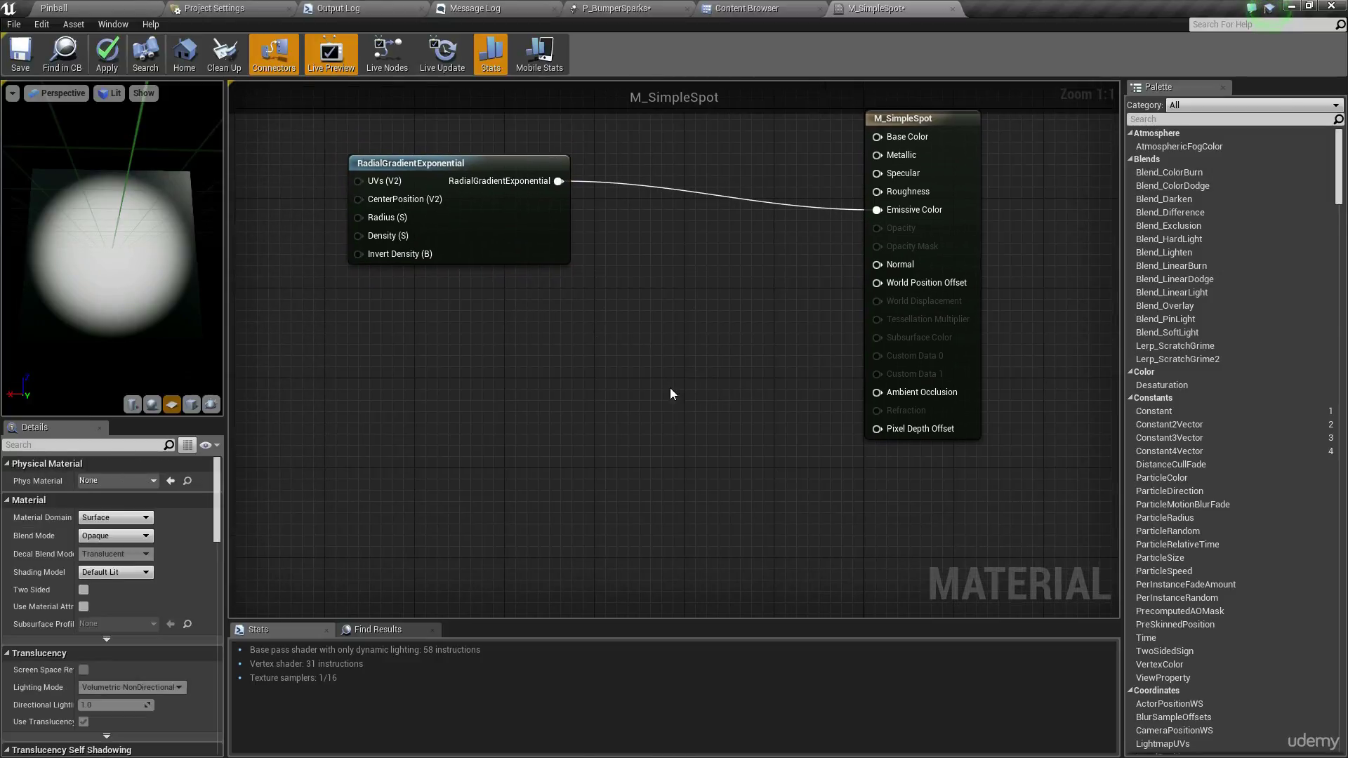
{"action": "left_click", "coordinate": [122, 536]}
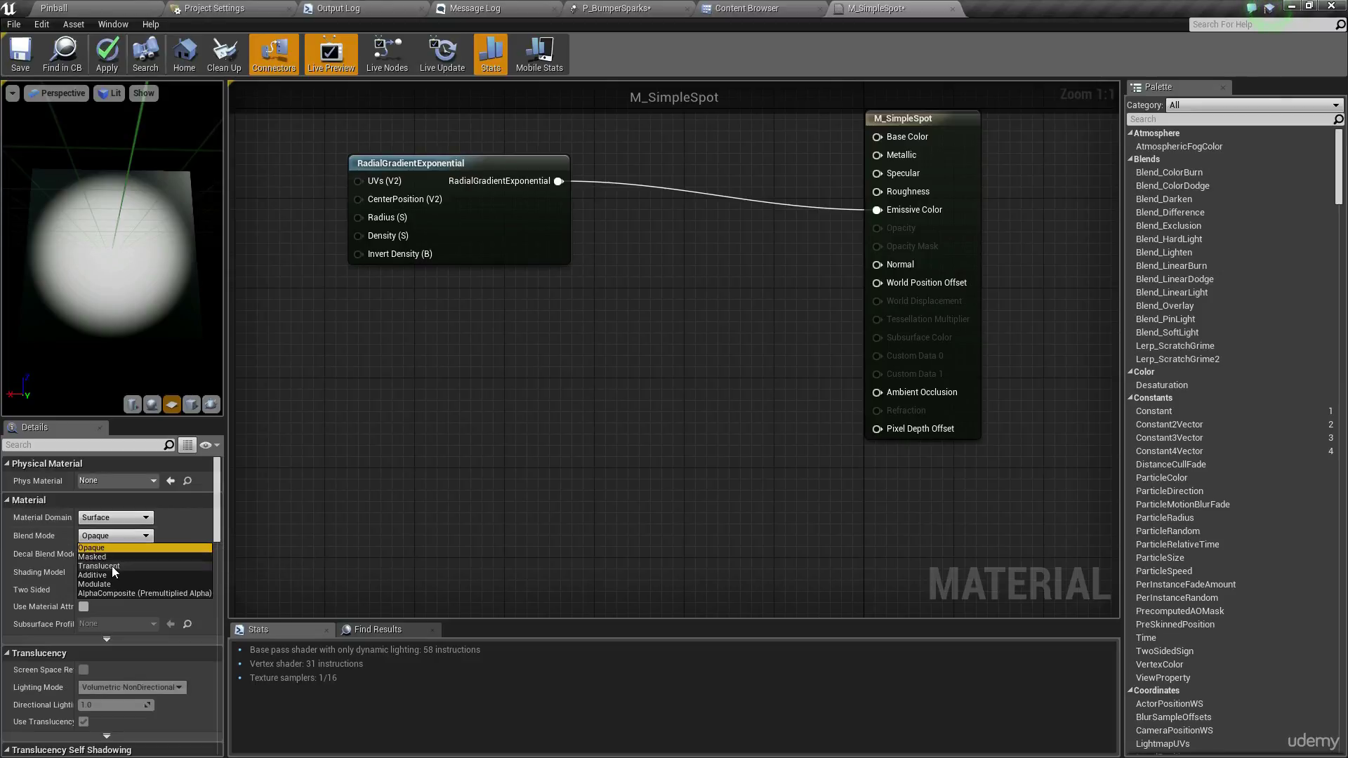
{"action": "left_click", "coordinate": [112, 566]}
Disconnect the RadialGradientExponential node from Emissive Color and connect its output to Opacity, keeping the node level with that input
{"action": "right_click_drag", "start_coordinate": [473, 221], "coordinate": [408, 287]}
{"action": "left_click_drag", "start_coordinate": [409, 286], "coordinate": [408, 332]}
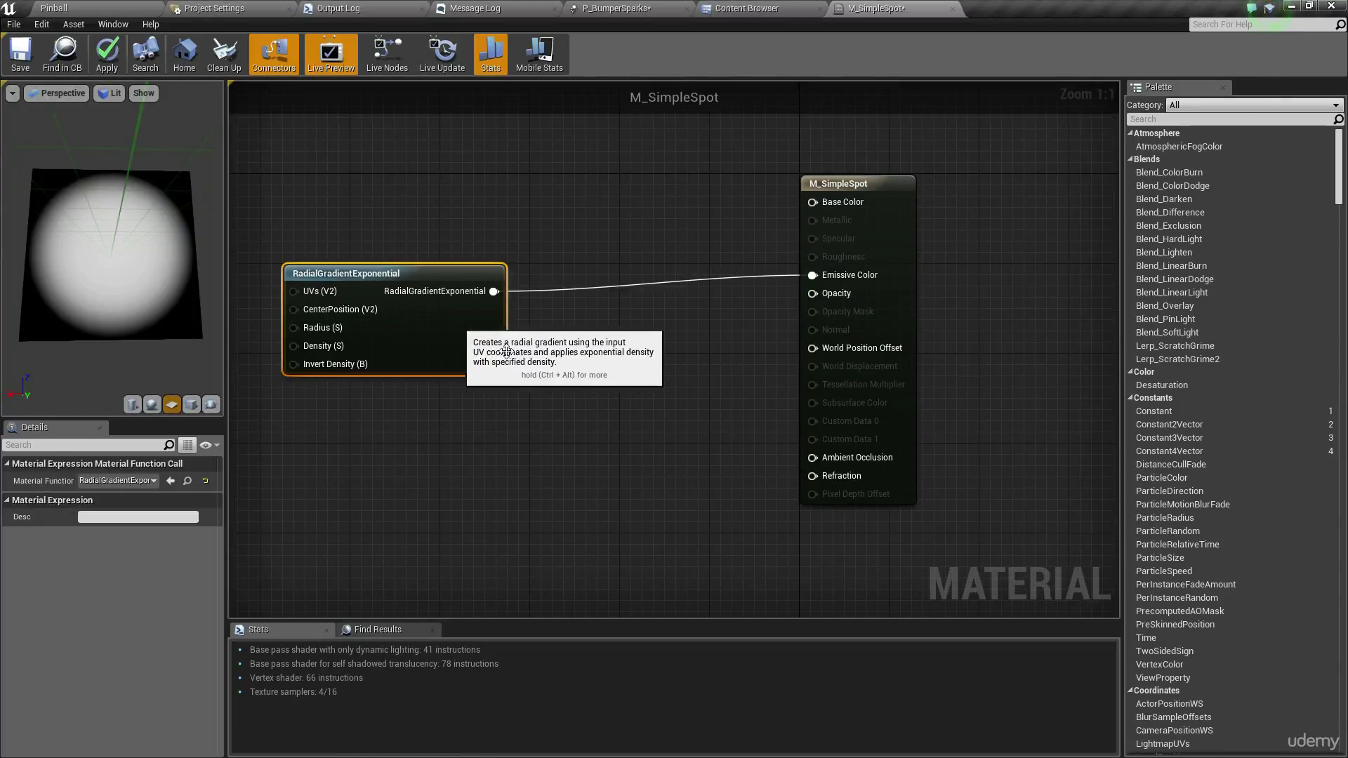
{"action": "left_click", "coordinate": [813, 275], "text": "alt"}
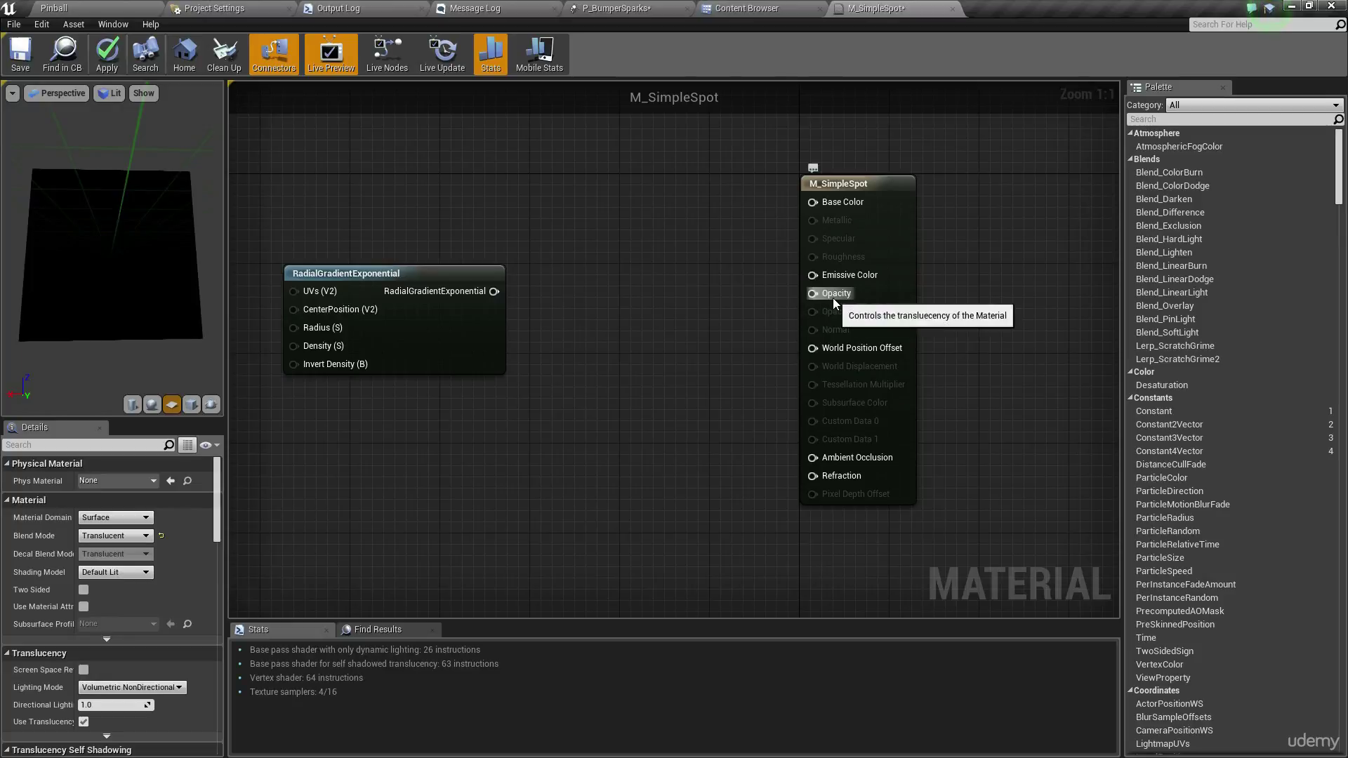
{"action": "left_click_drag", "start_coordinate": [812, 293], "coordinate": [494, 291]}
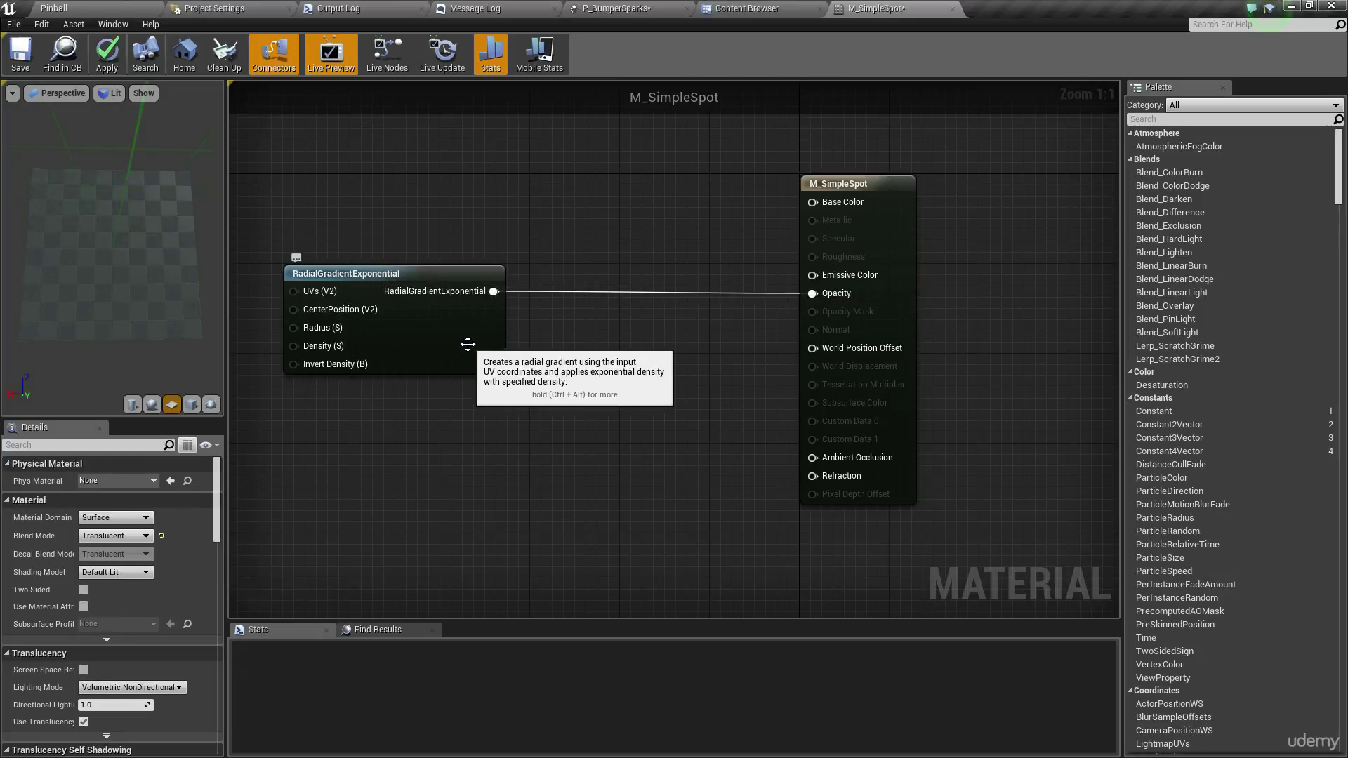
{"action": "left_click_drag", "start_coordinate": [467, 342], "coordinate": [464, 366]}
{"action": "left_click", "coordinate": [562, 337]}
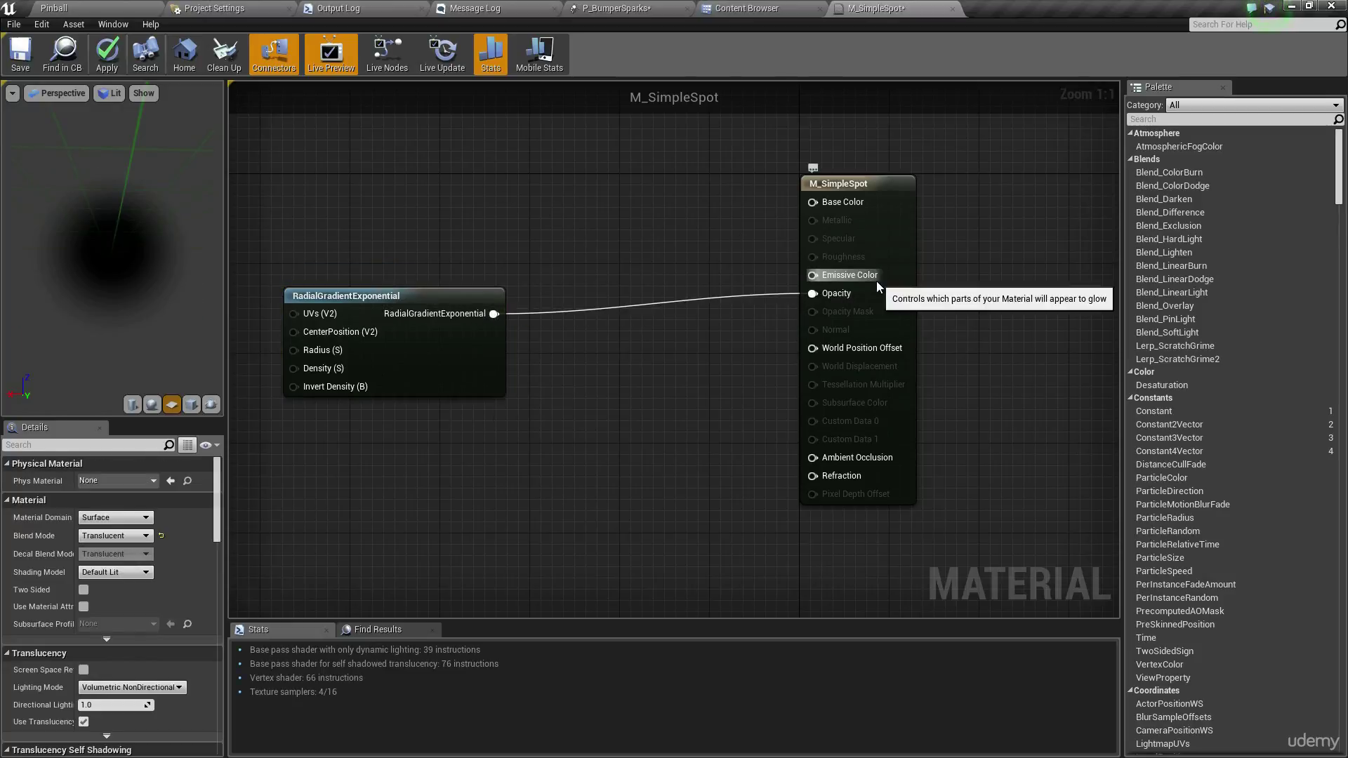
Move the RadialGradientExponential node lower and farther away from the M_SimpleSpot material node
{"action": "mouse_move", "coordinate": [159, 237]}
{"action": "left_mouse_down"}
{"action": "mouse_move", "coordinate": [127, 240]}
{"action": "mouse_move", "coordinate": [150, 235]}
{"action": "left_mouse_up"}
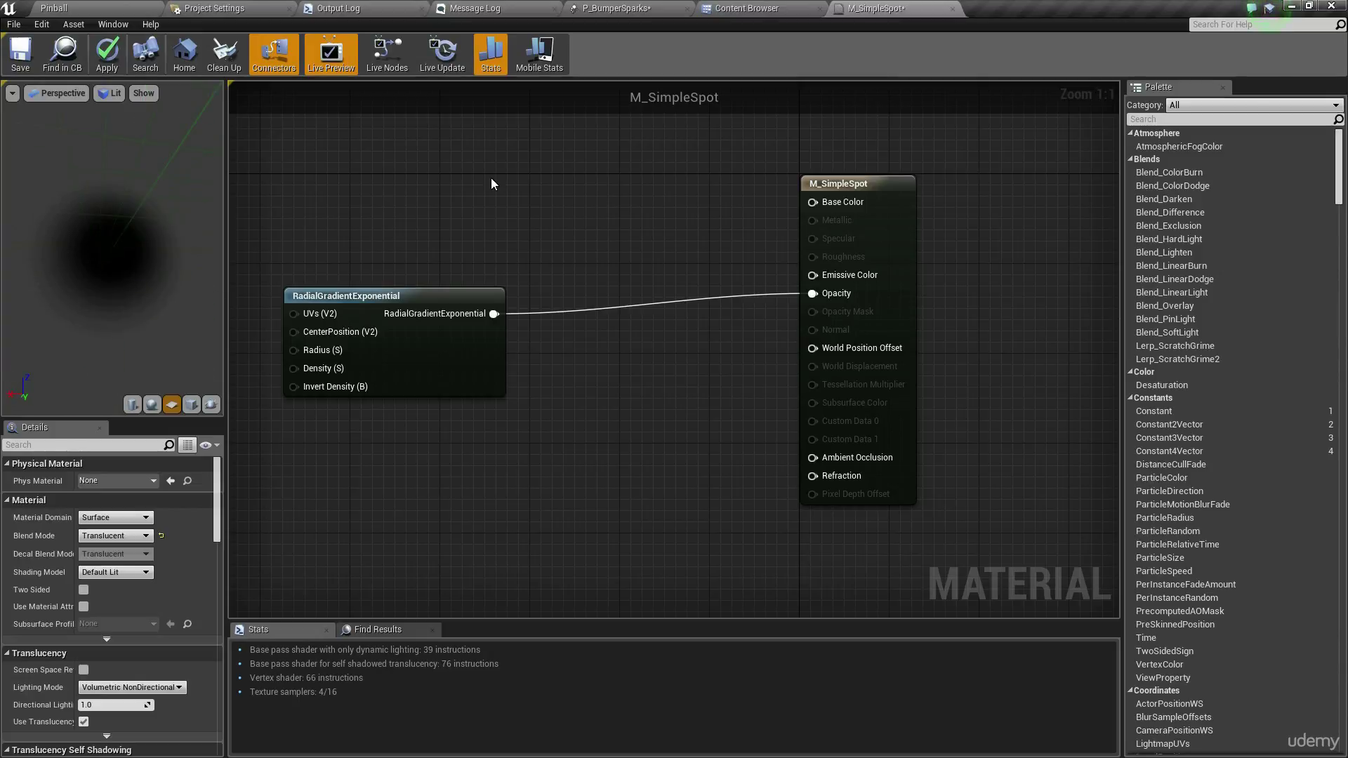
{"action": "left_click", "coordinate": [105, 537]}
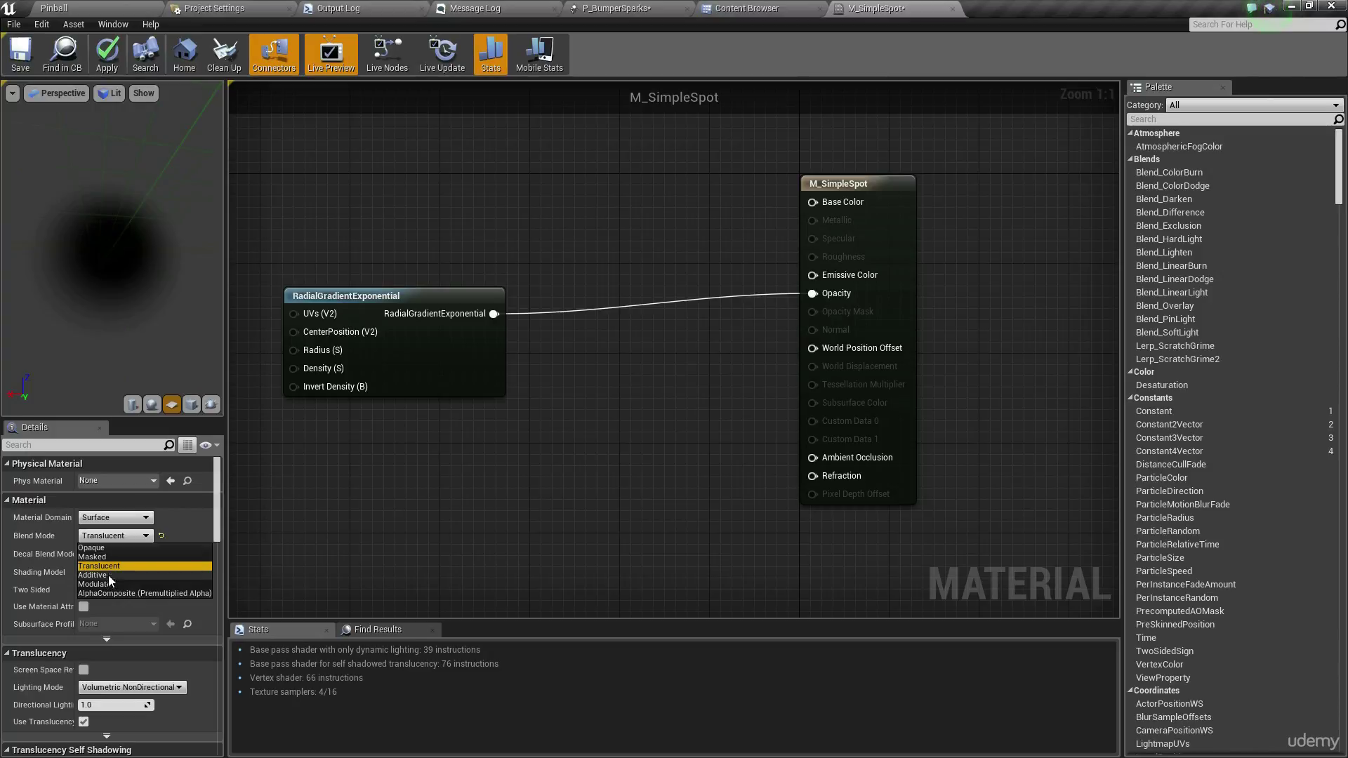
{"action": "left_click", "coordinate": [465, 482]}
{"action": "left_click_drag", "start_coordinate": [440, 337], "coordinate": [394, 370]}
{"action": "left_click", "coordinate": [403, 268]}
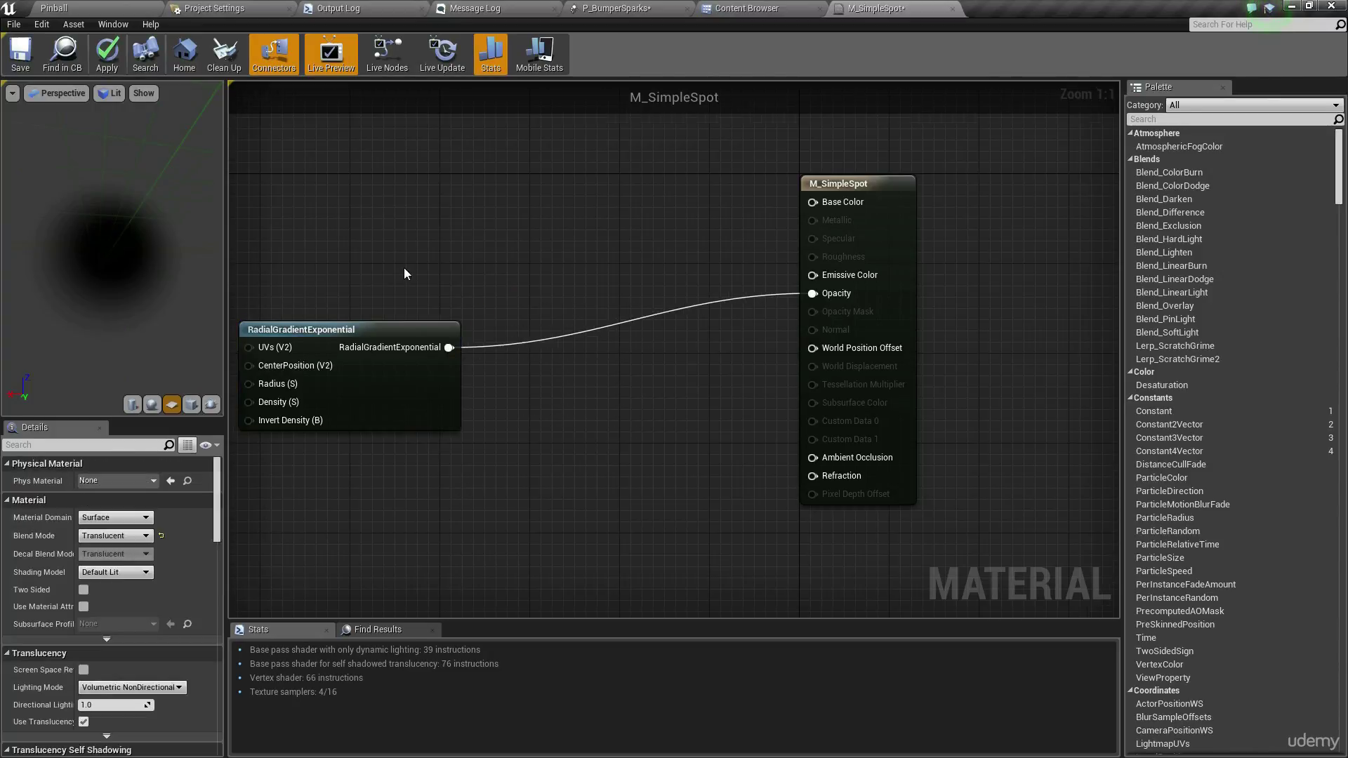
{"action": "mouse_move", "coordinate": [403, 268]}
{"action": "right_mouse_down"}
{"action": "mouse_move", "coordinate": [435, 280]}
{"action": "mouse_move", "coordinate": [392, 308]}
{"action": "right_mouse_up"}
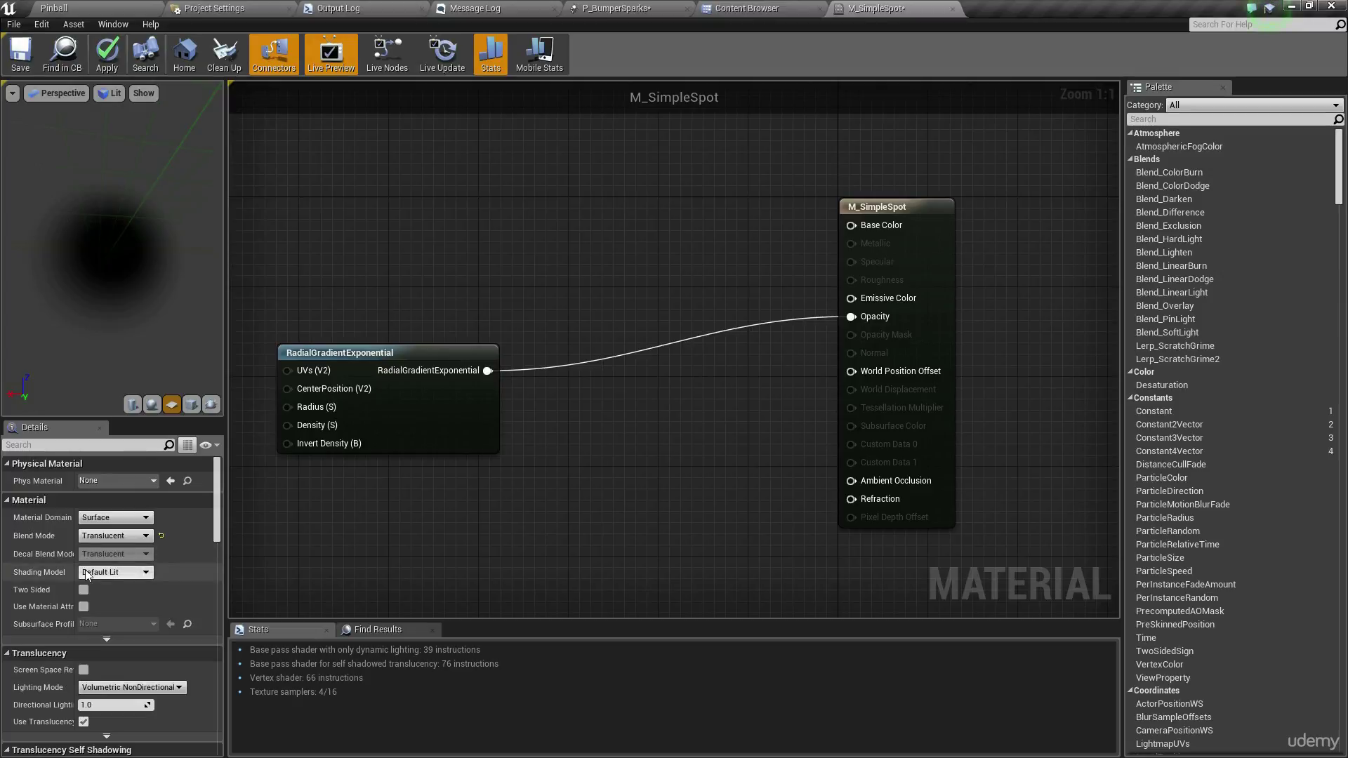
Set the material's Shading Model to Unlit and check the gradient on the preview plane
{"action": "right_click_drag", "start_coordinate": [497, 546], "coordinate": [466, 497]}
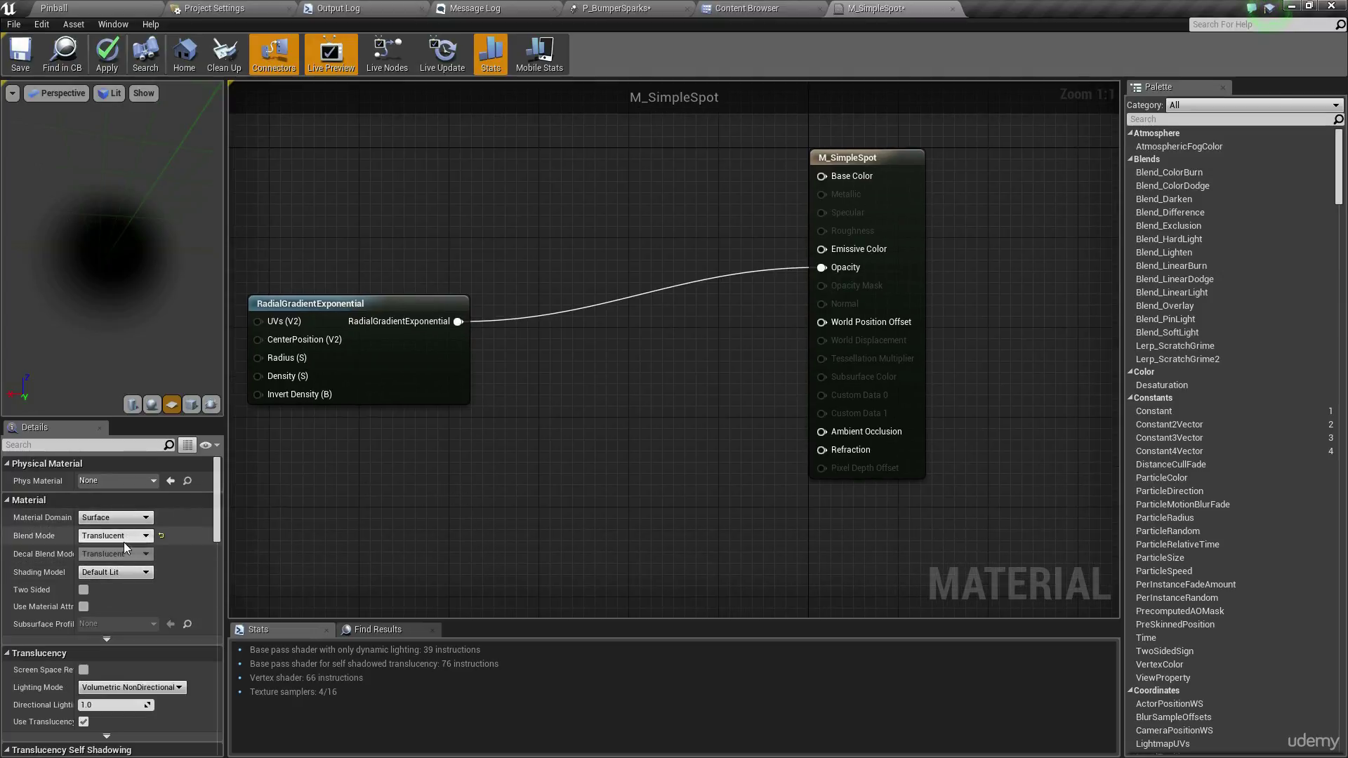
{"action": "left_click", "coordinate": [116, 572]}
{"action": "left_click", "coordinate": [97, 591]}
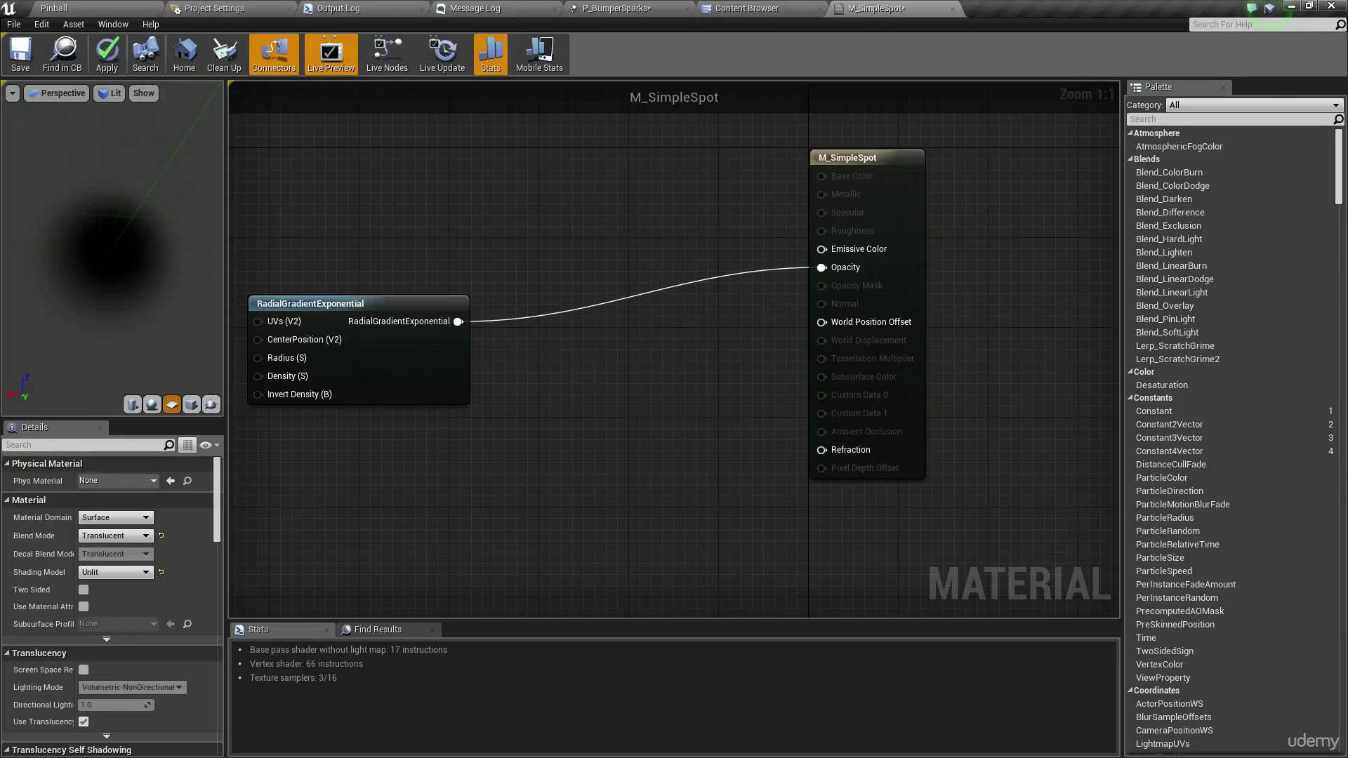
{"action": "mouse_move", "coordinate": [111, 301]}
{"action": "left_mouse_down"}
{"action": "mouse_move", "coordinate": [130, 296]}
{"action": "mouse_move", "coordinate": [111, 302]}
{"action": "left_mouse_up"}
Add a Particle Color node above the RadialGradientExponential node and connect its combined color output to Emissive Color
{"action": "right_click_drag", "start_coordinate": [402, 189], "coordinate": [368, 238]}
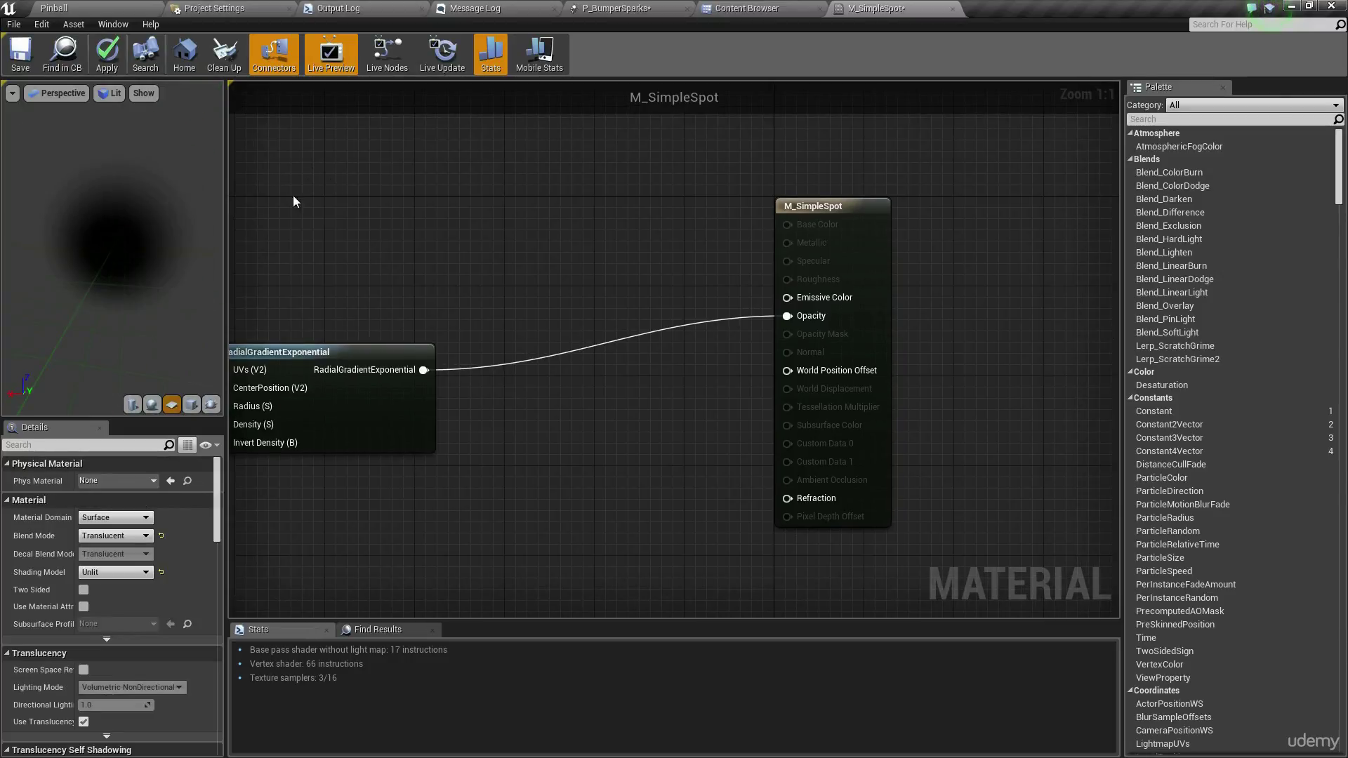
{"action": "right_click_drag", "start_coordinate": [293, 201], "coordinate": [457, 198]}
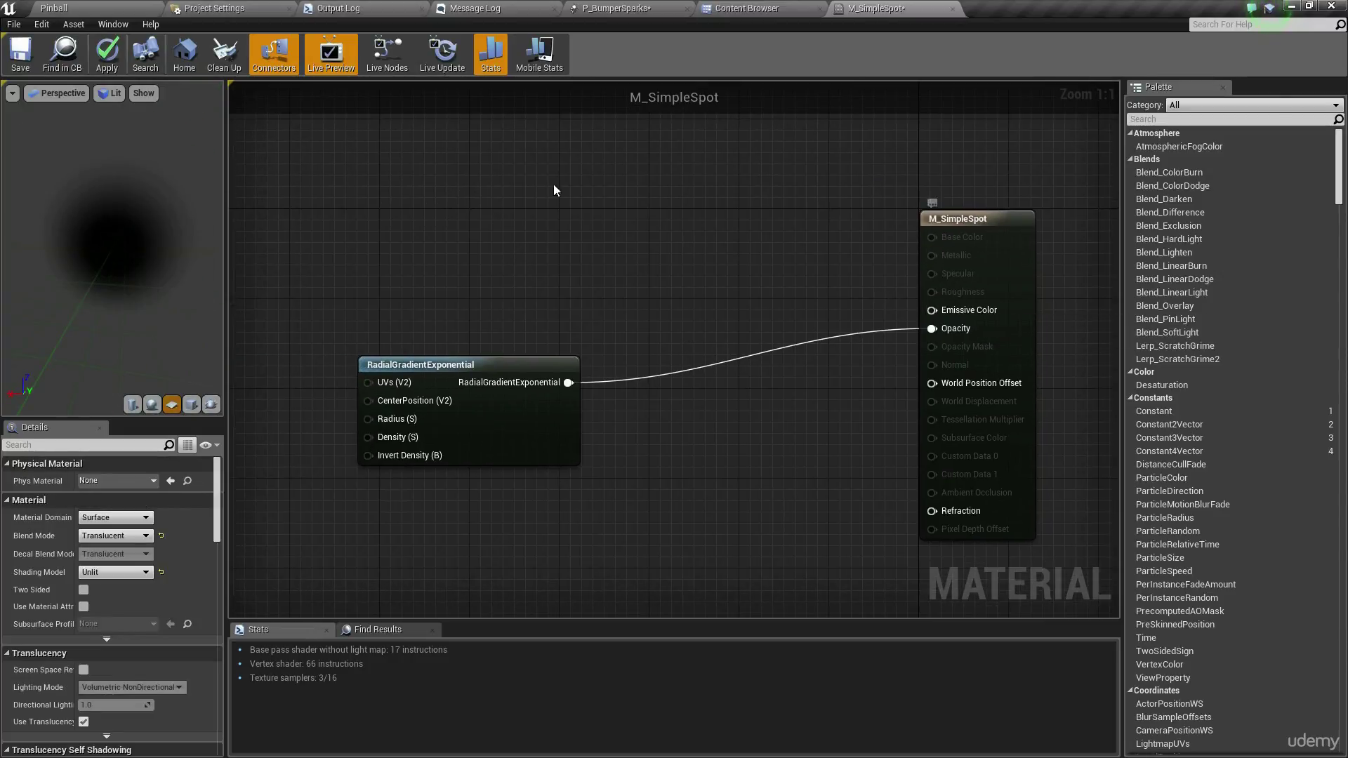
{"action": "right_click", "coordinate": [483, 158]}
{"action": "type", "text": "particle"}
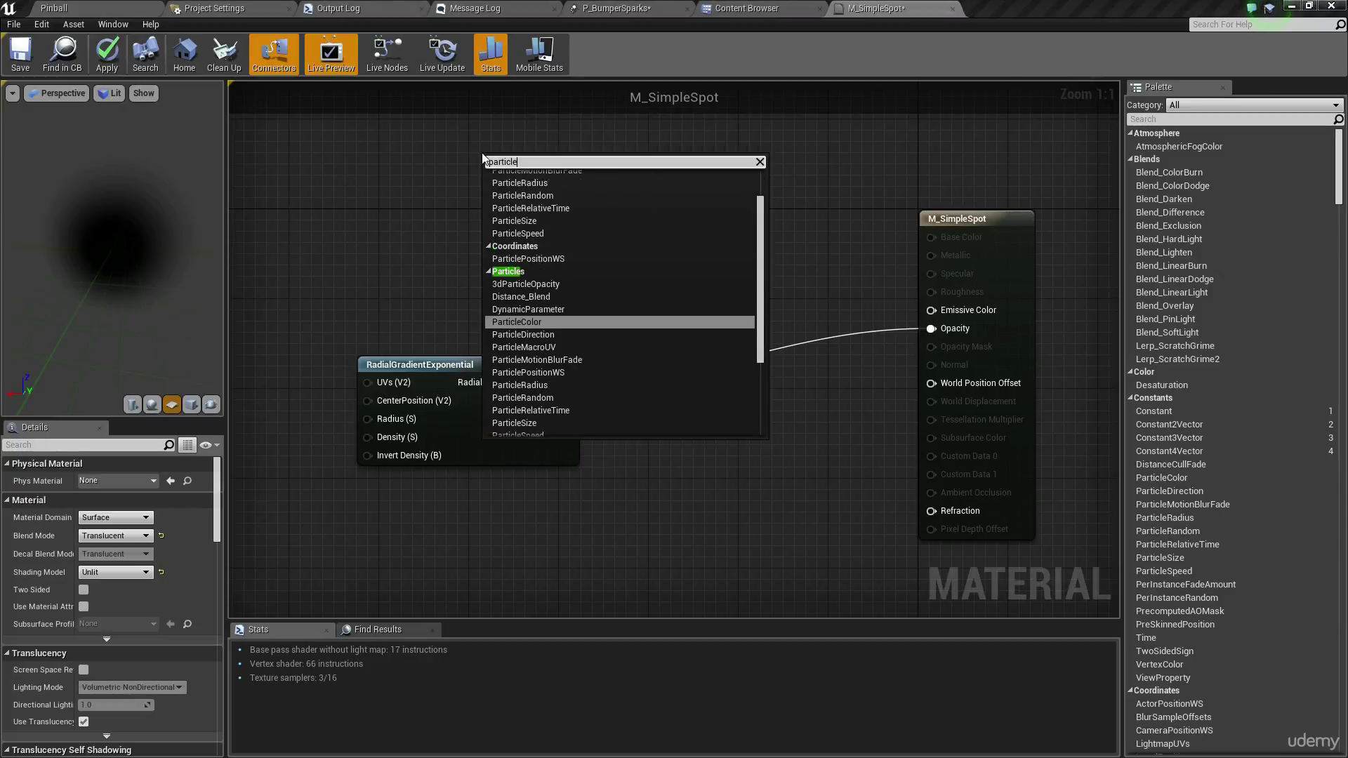
{"action": "scroll", "coordinate": [537, 183], "scroll_direction": "up", "scroll_amount": 2}
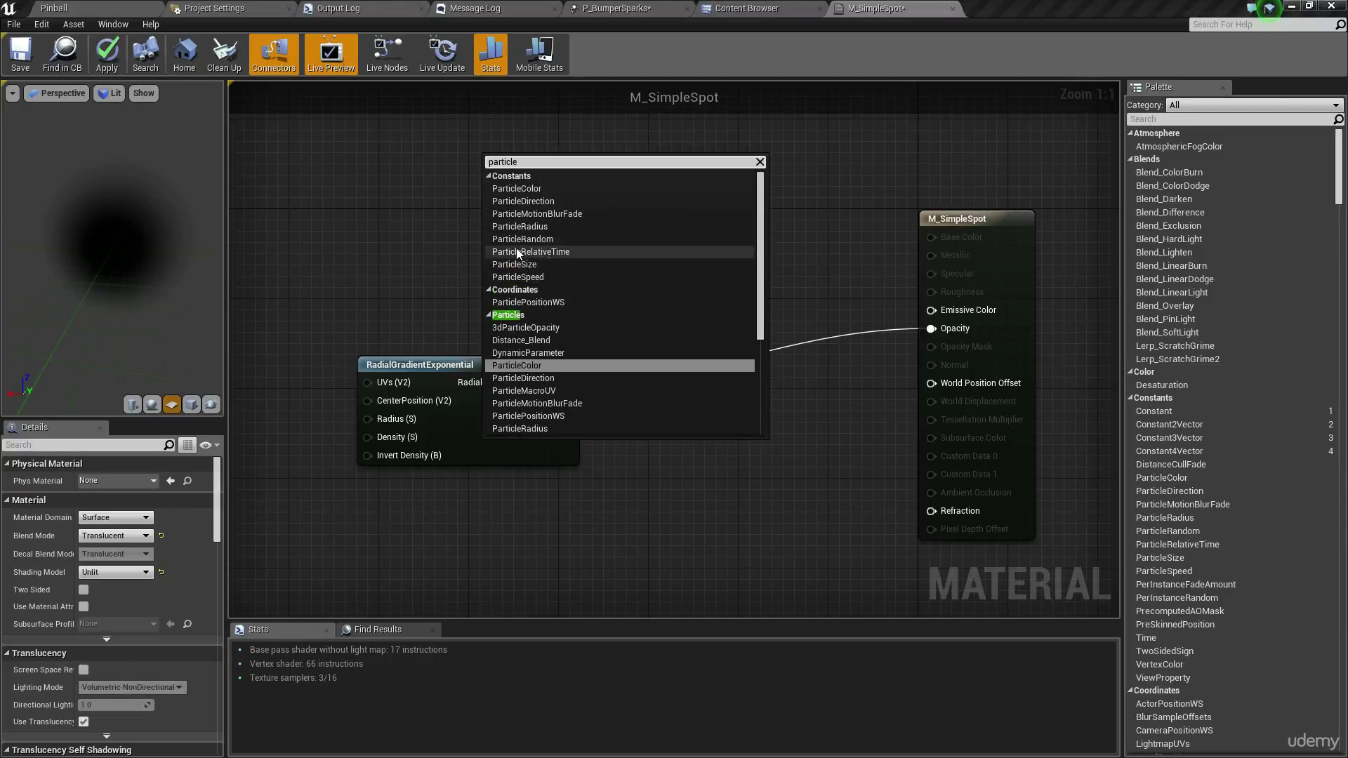
{"action": "left_click", "coordinate": [527, 188]}
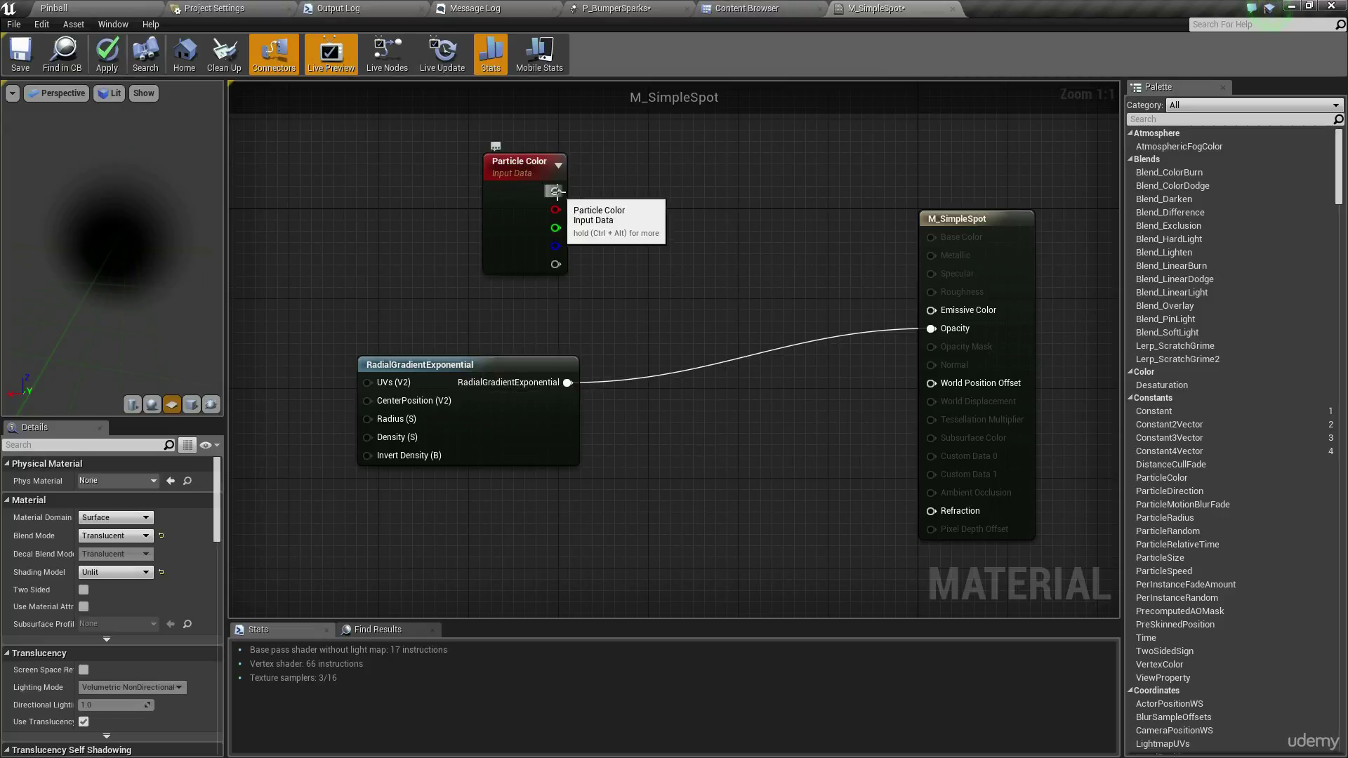
{"action": "left_click_drag", "start_coordinate": [554, 191], "coordinate": [931, 310]}
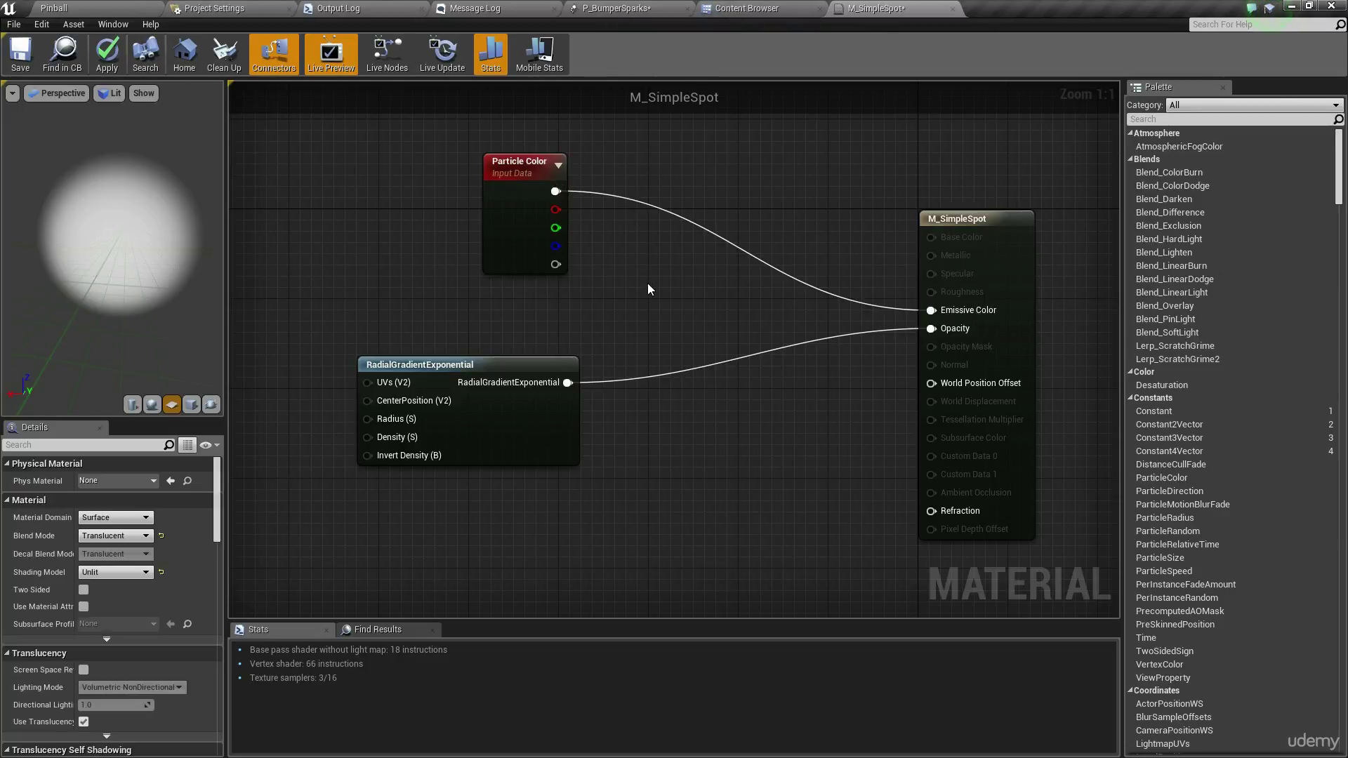
Multiply Particle Color's alpha by the RadialGradientExponential output through a Multiply node feeding Opacity, and save the material
{"action": "left_click_drag", "start_coordinate": [555, 263], "coordinate": [660, 283]}
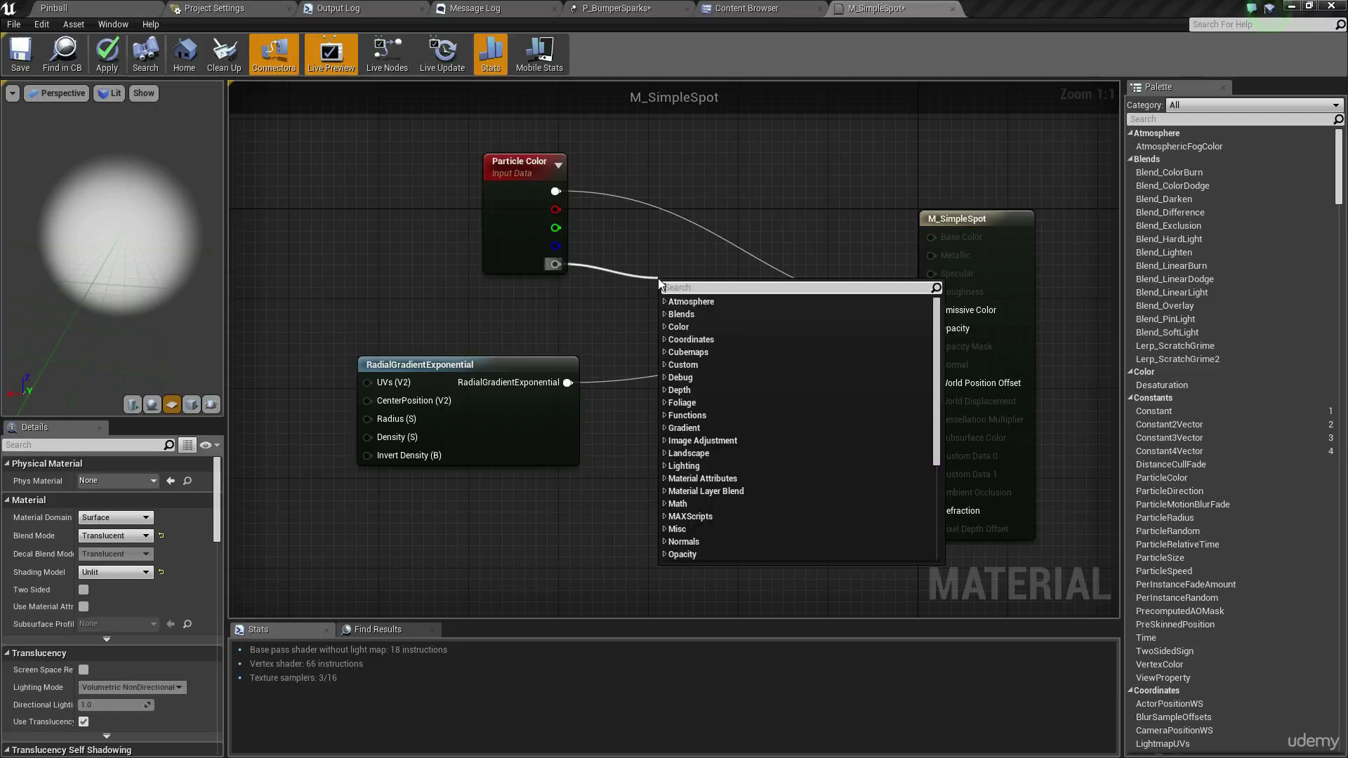
{"action": "type", "text": "multiply"}
{"action": "key", "text": "Return"}
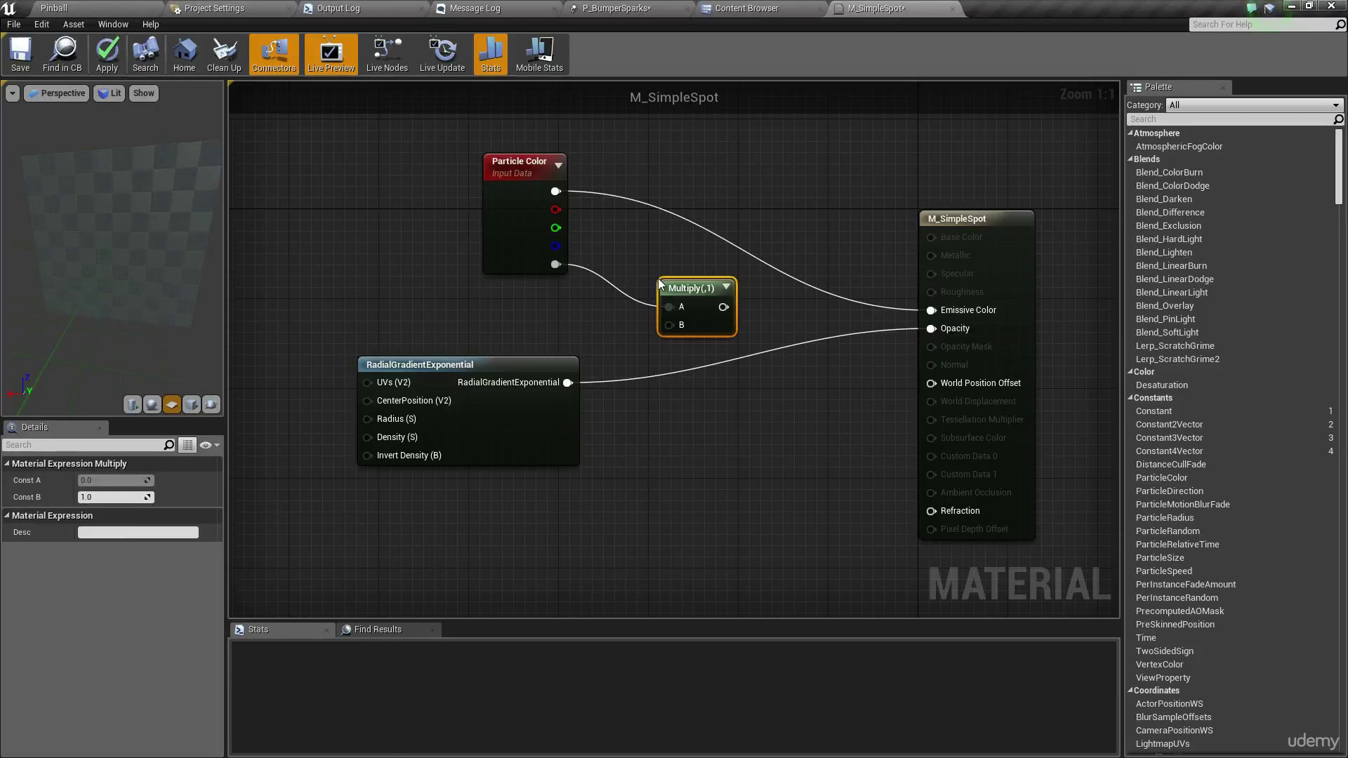
{"action": "left_click", "coordinate": [617, 330]}
{"action": "left_click_drag", "start_coordinate": [567, 382], "coordinate": [954, 328]}
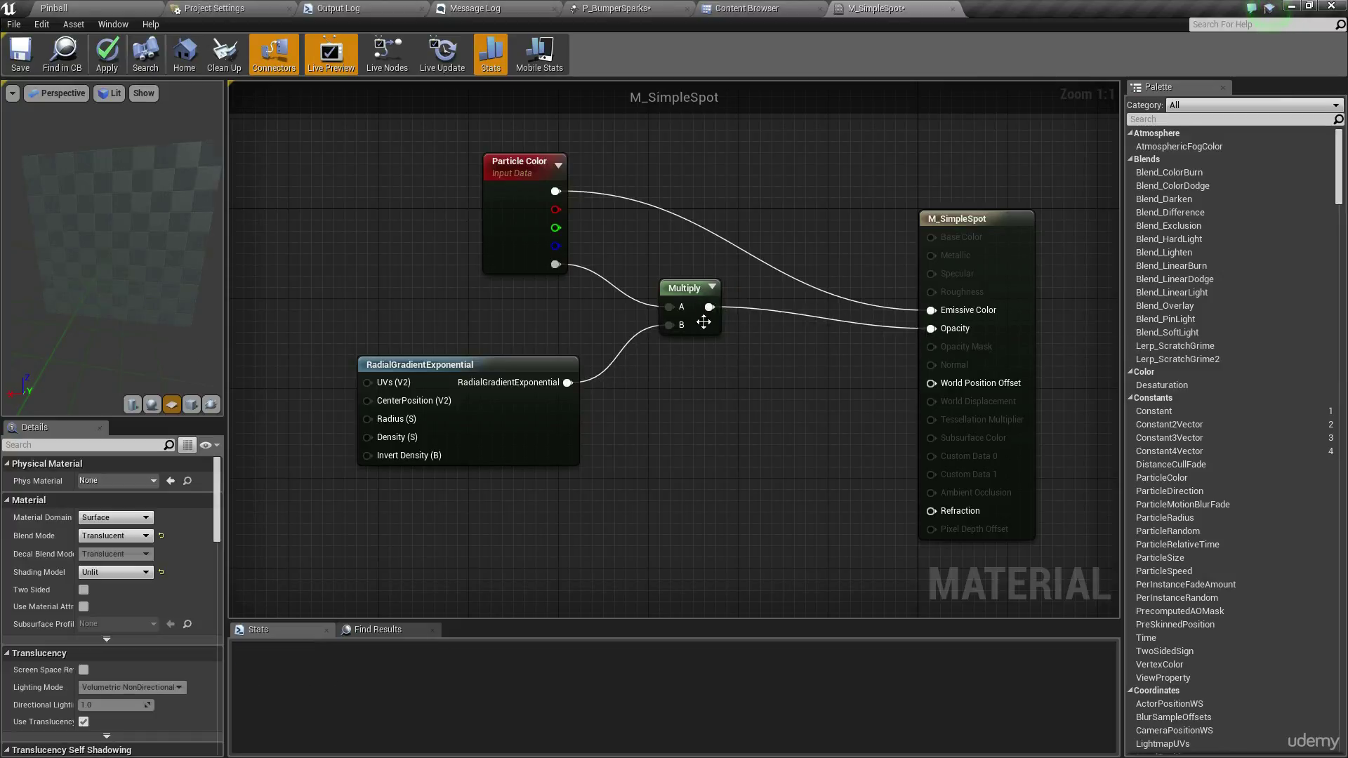
{"action": "right_click_drag", "start_coordinate": [675, 405], "coordinate": [647, 379]}
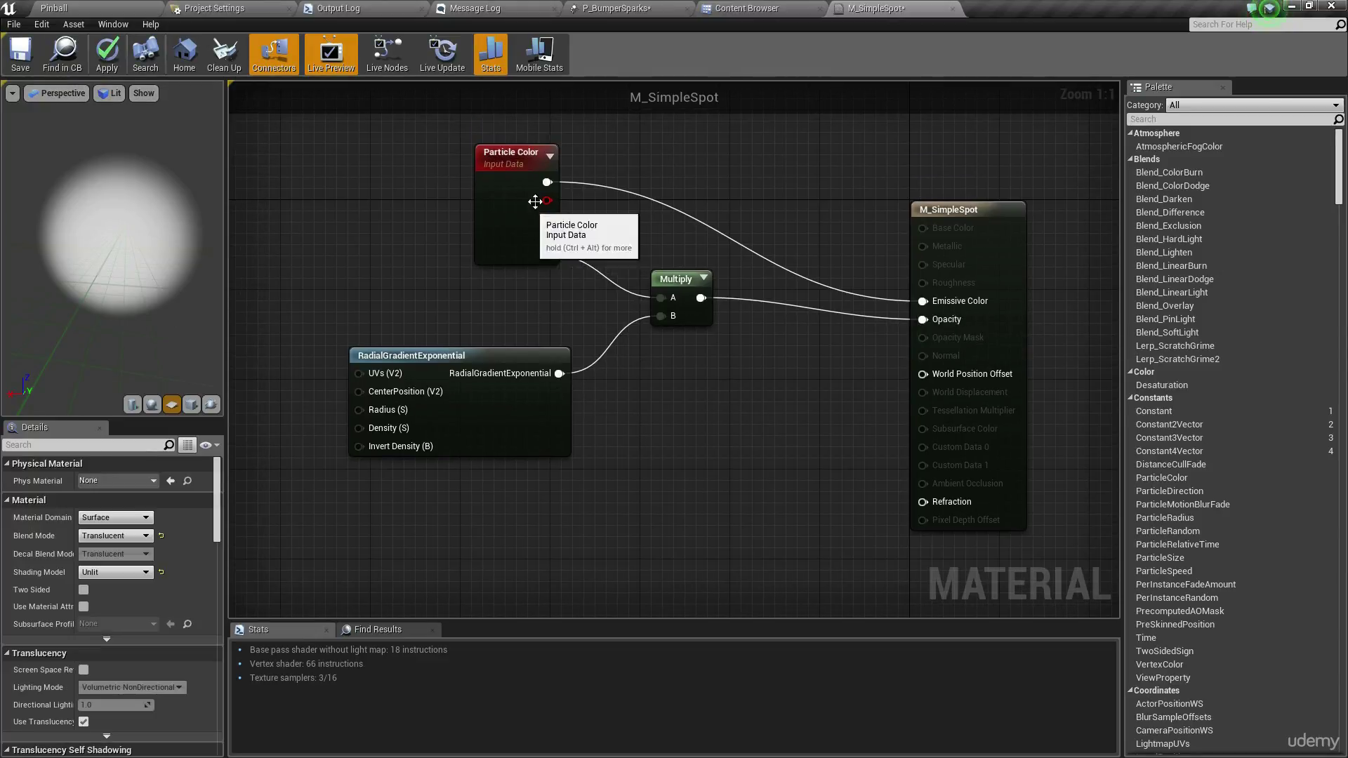
{"action": "left_click", "coordinate": [20, 53]}
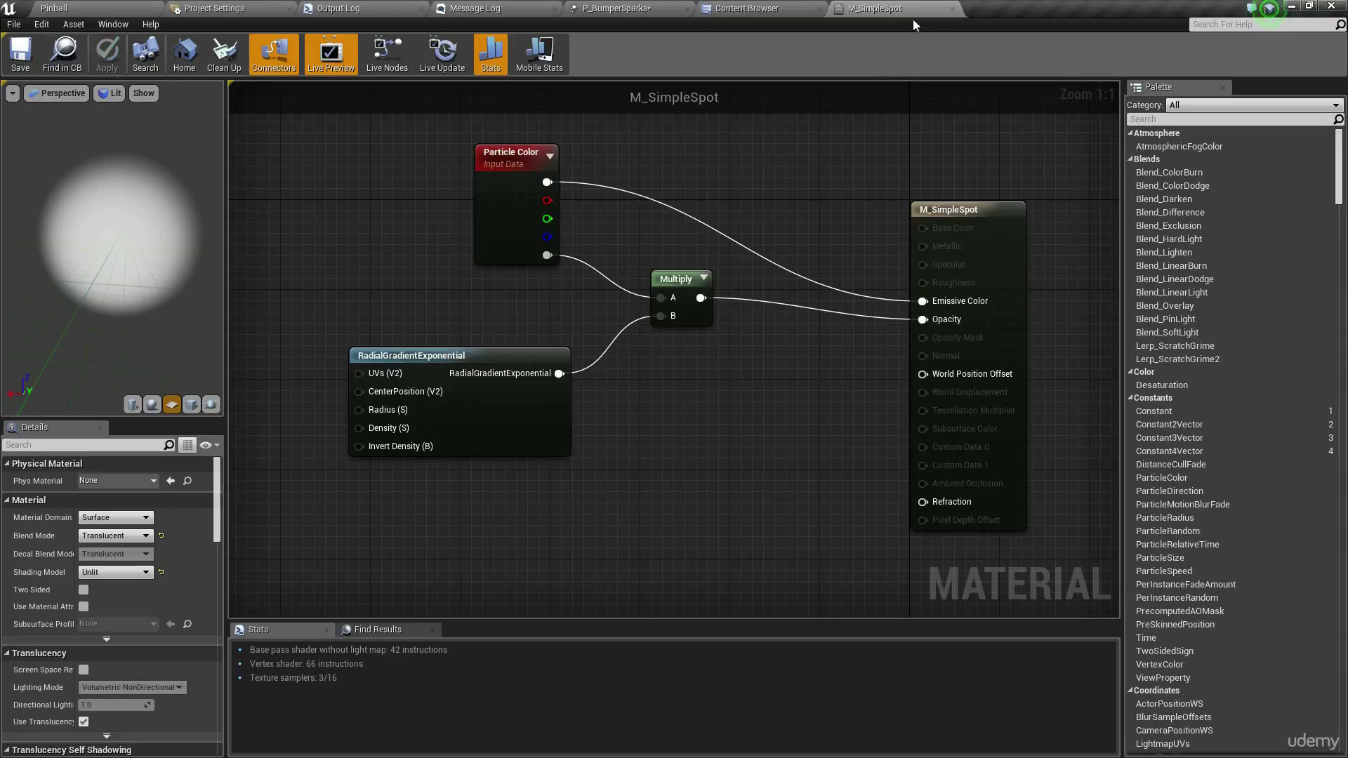
In the P_BumperSparks particle system, set the material of the emitter's Required module to M_SimpleSpot
{"action": "left_click", "coordinate": [621, 9]}
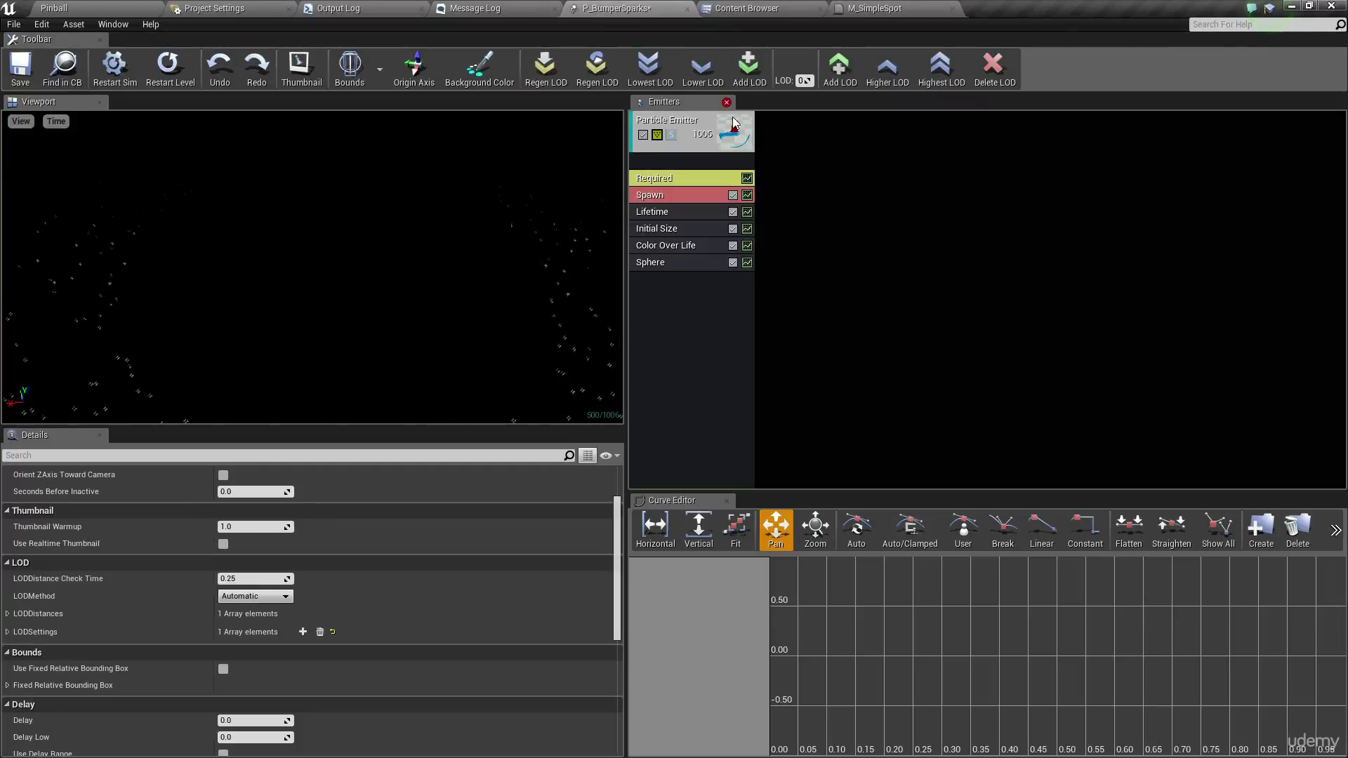
{"action": "left_click", "coordinate": [678, 180]}
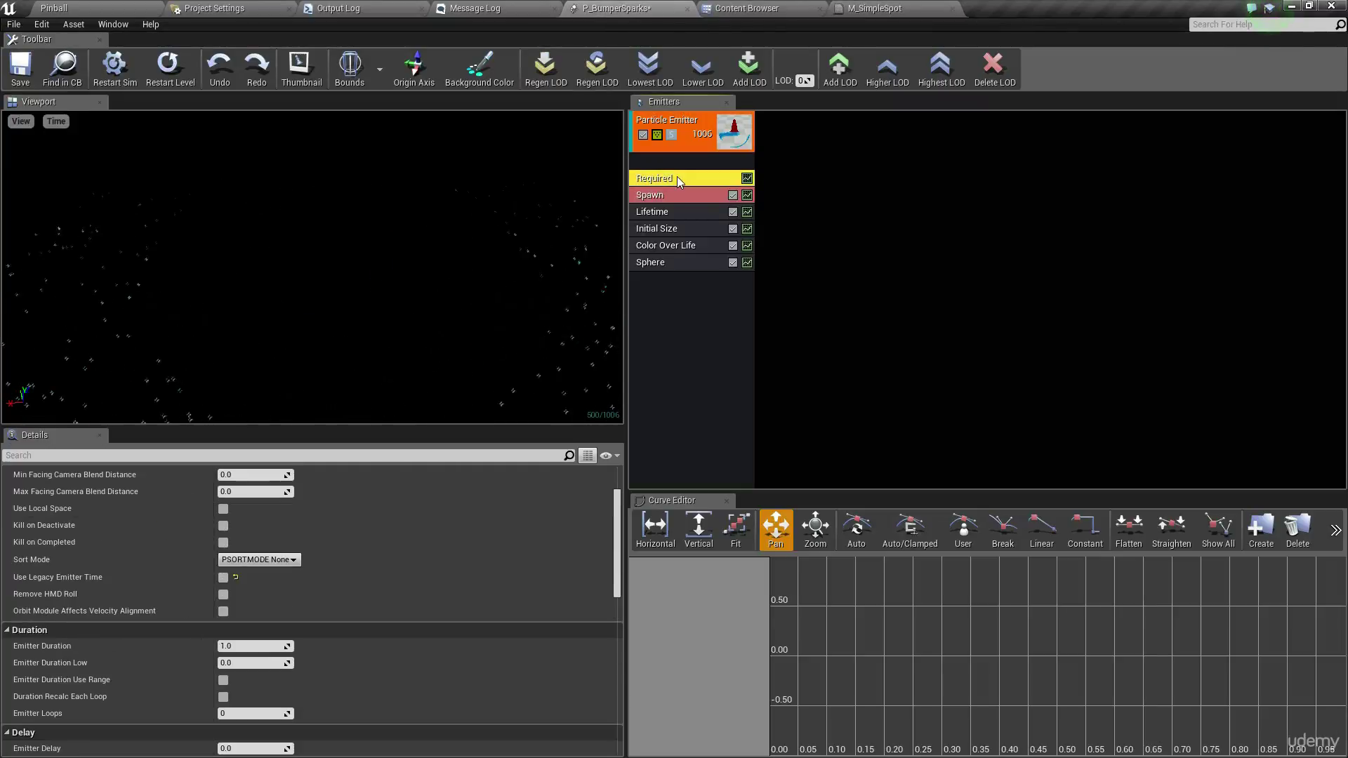
{"action": "scroll", "coordinate": [494, 542], "scroll_direction": "up", "scroll_amount": 3}
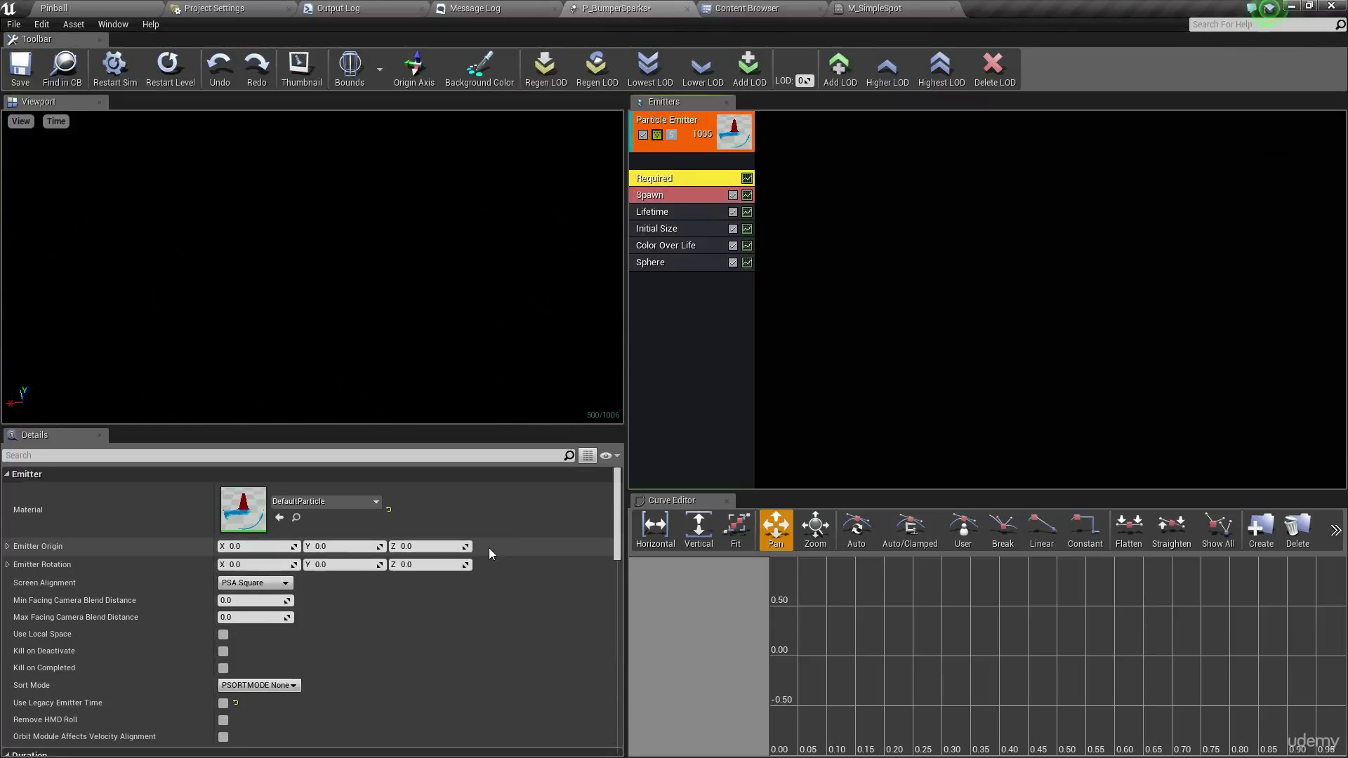
{"action": "left_click", "coordinate": [331, 500]}
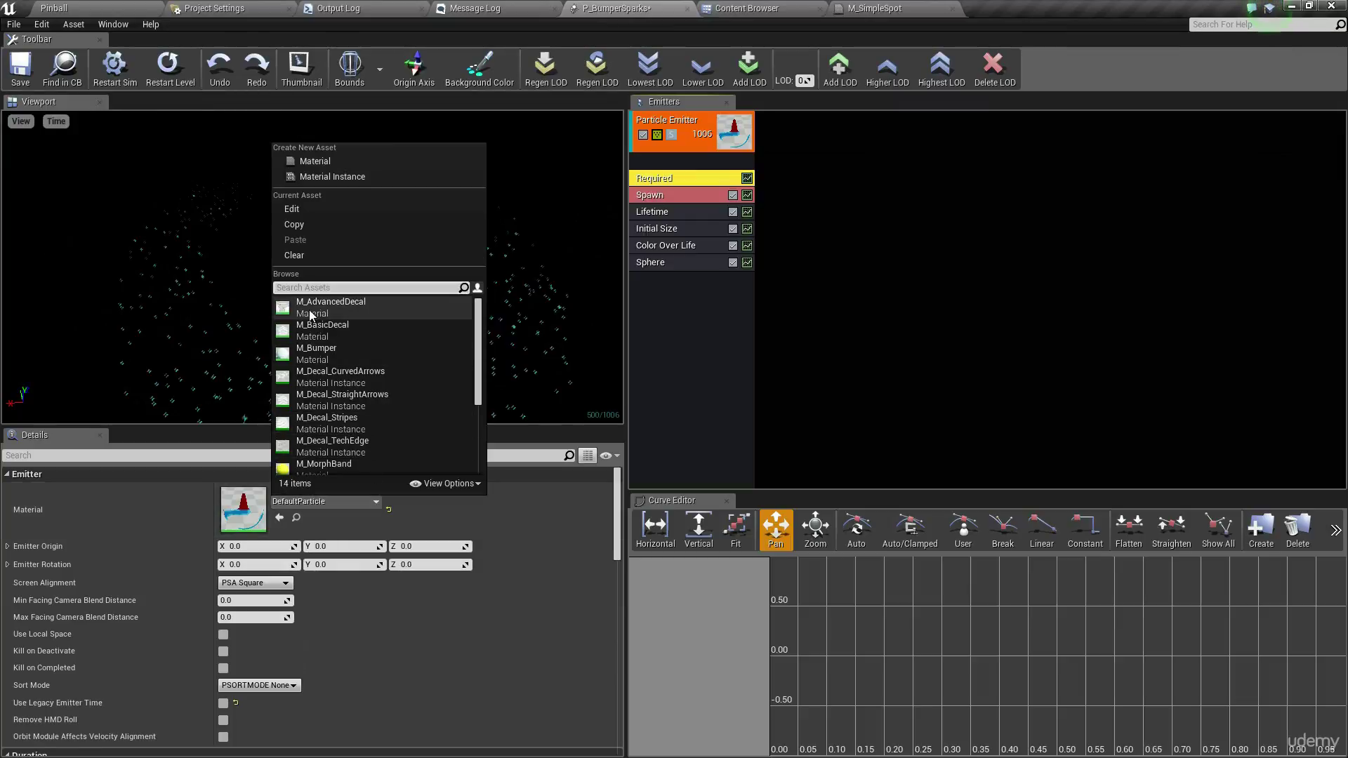
{"action": "type", "text": "simple "}
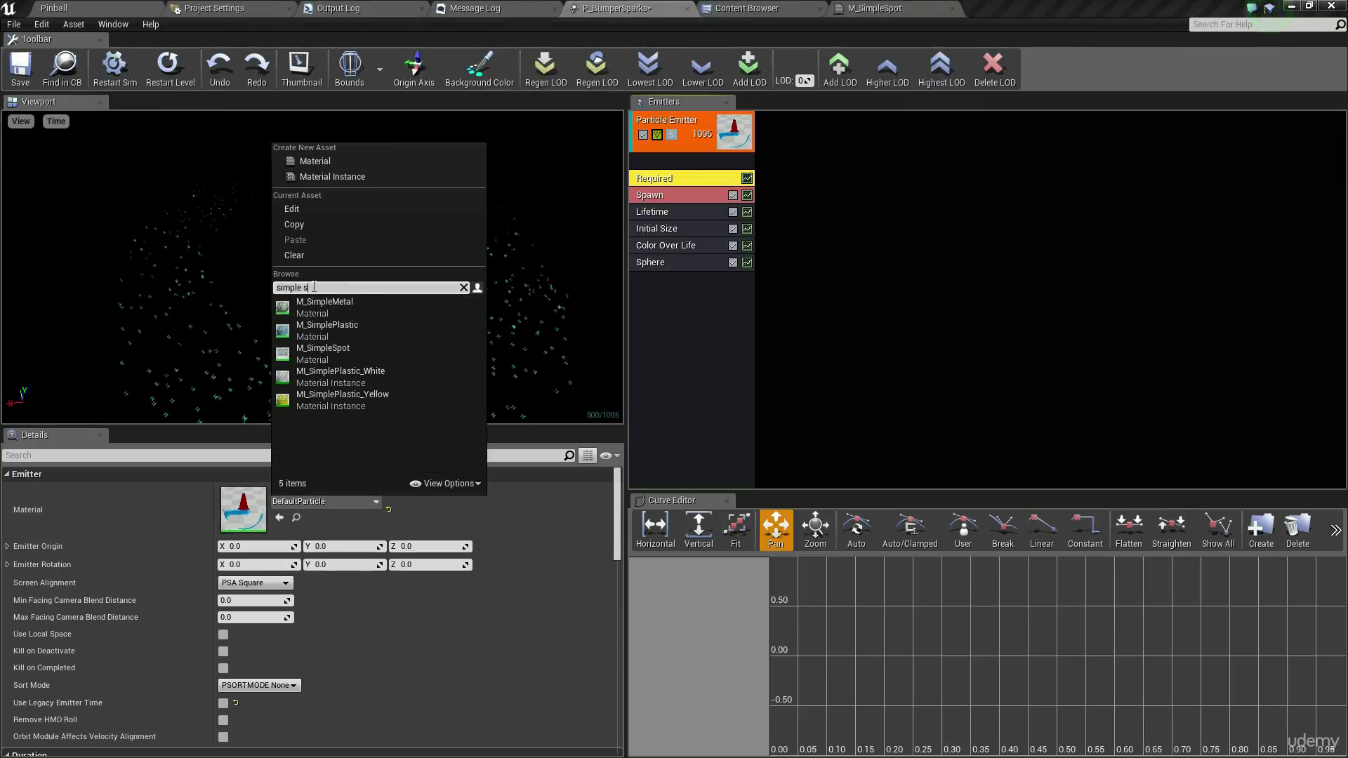
{"action": "type", "text": "spot"}
{"action": "left_click", "coordinate": [329, 306]}
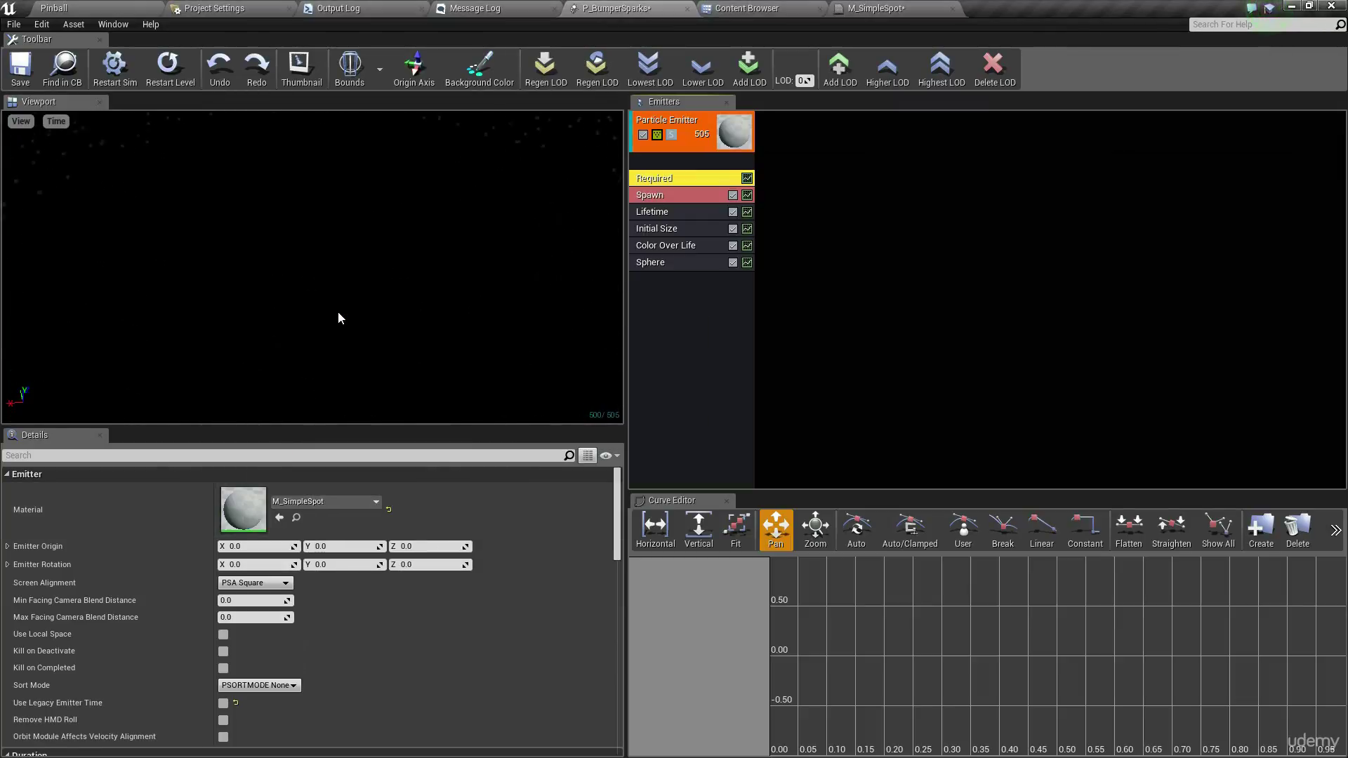
{"action": "left_click", "coordinate": [940, 302]}
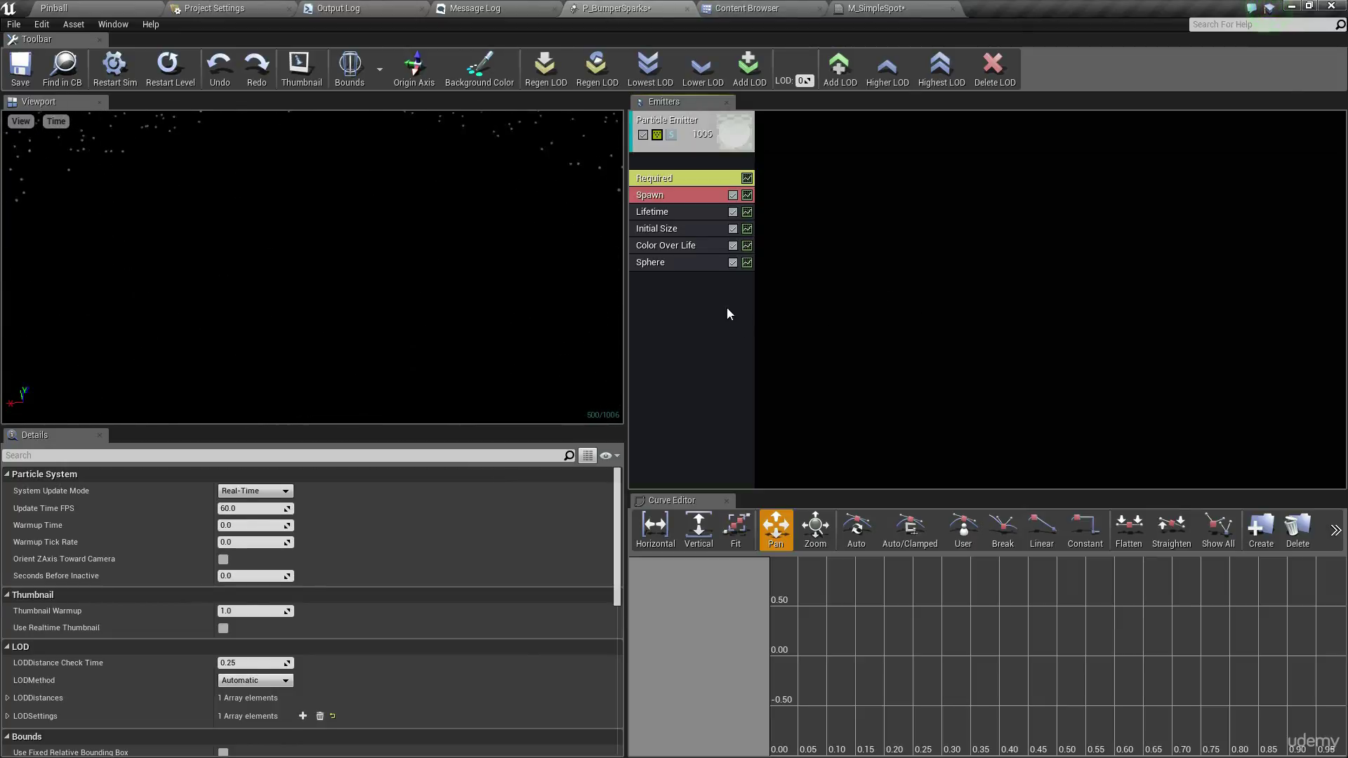
Open the Color Over Life module and expand points 0 and 1 of its constant curve
{"action": "left_click", "coordinate": [681, 247]}
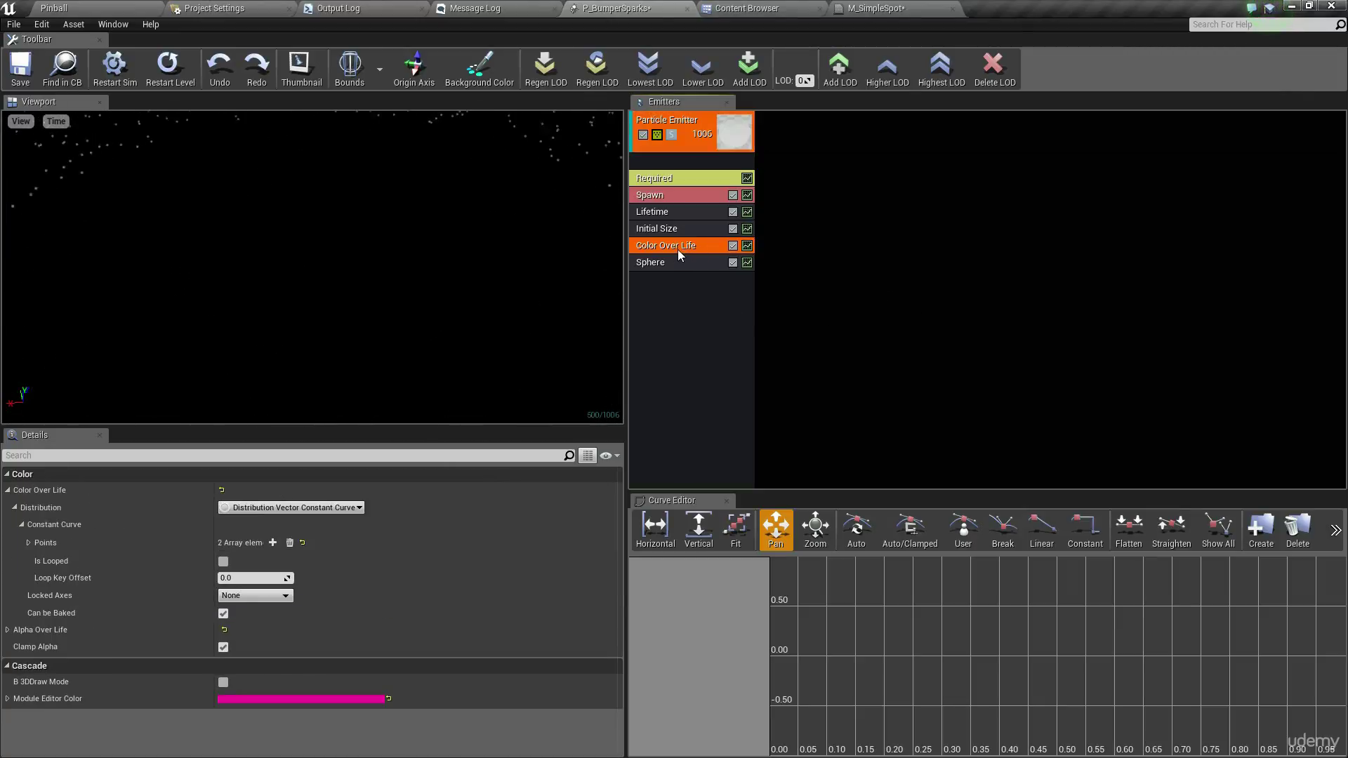
{"action": "left_click", "coordinate": [28, 542]}
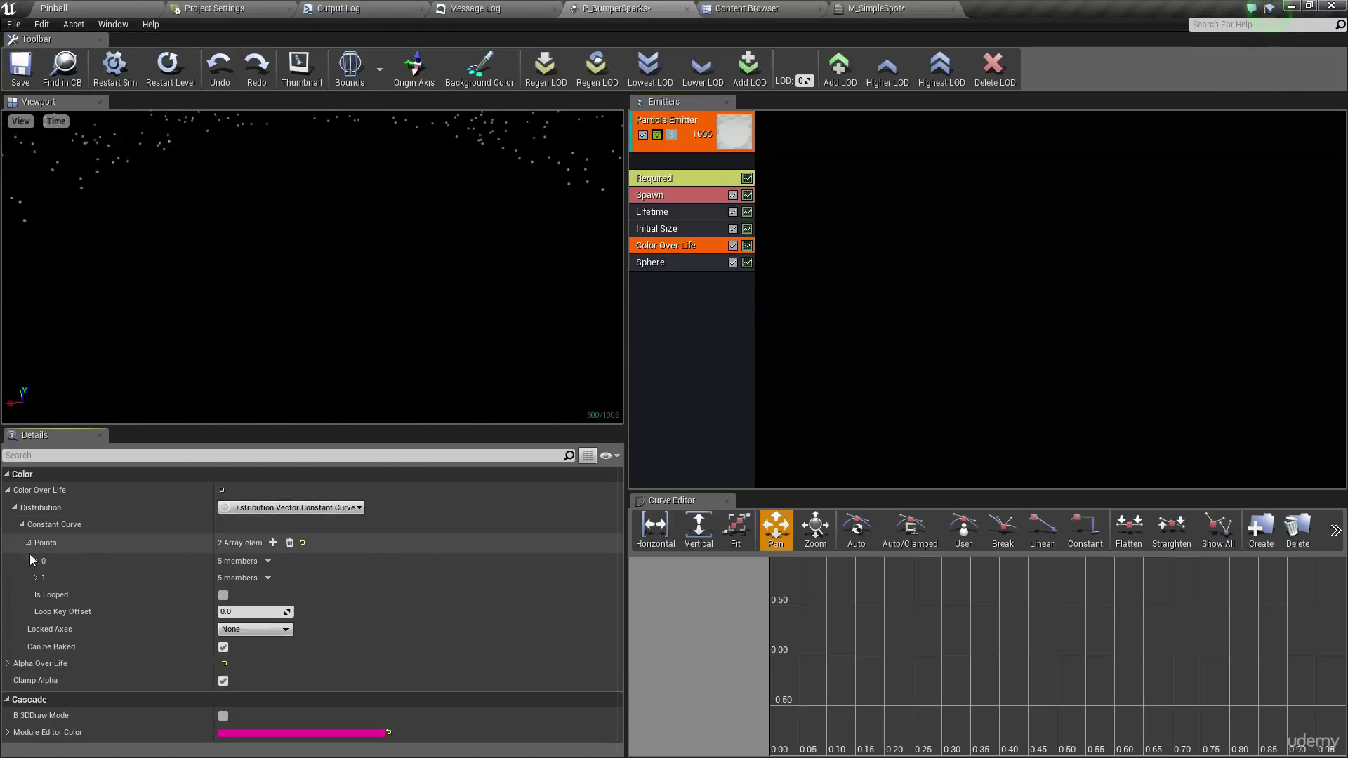
{"action": "left_click", "coordinate": [35, 578]}
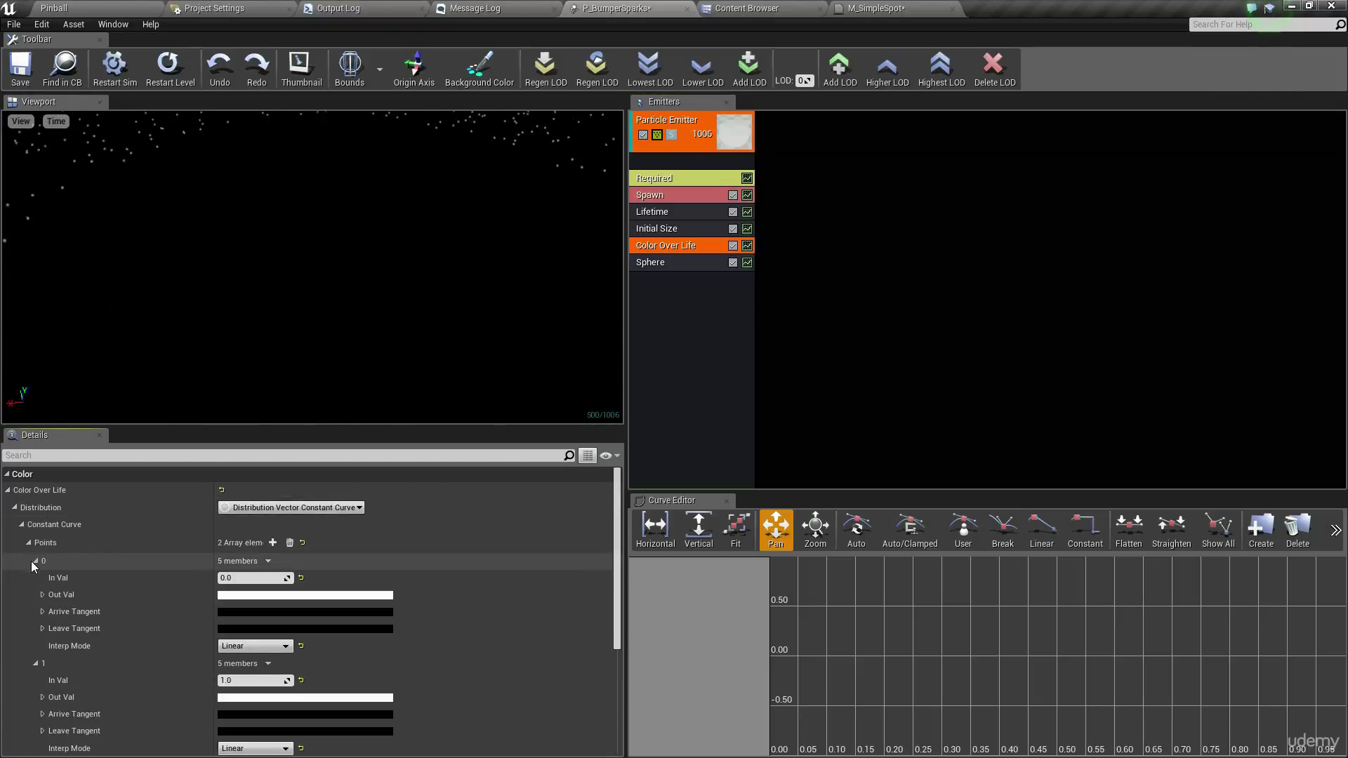
{"action": "left_click", "coordinate": [32, 561]}
{"action": "scroll", "coordinate": [224, 477], "scroll_direction": "down", "scroll_amount": 2}
{"action": "scroll", "coordinate": [249, 467], "scroll_direction": "up", "scroll_amount": 1}
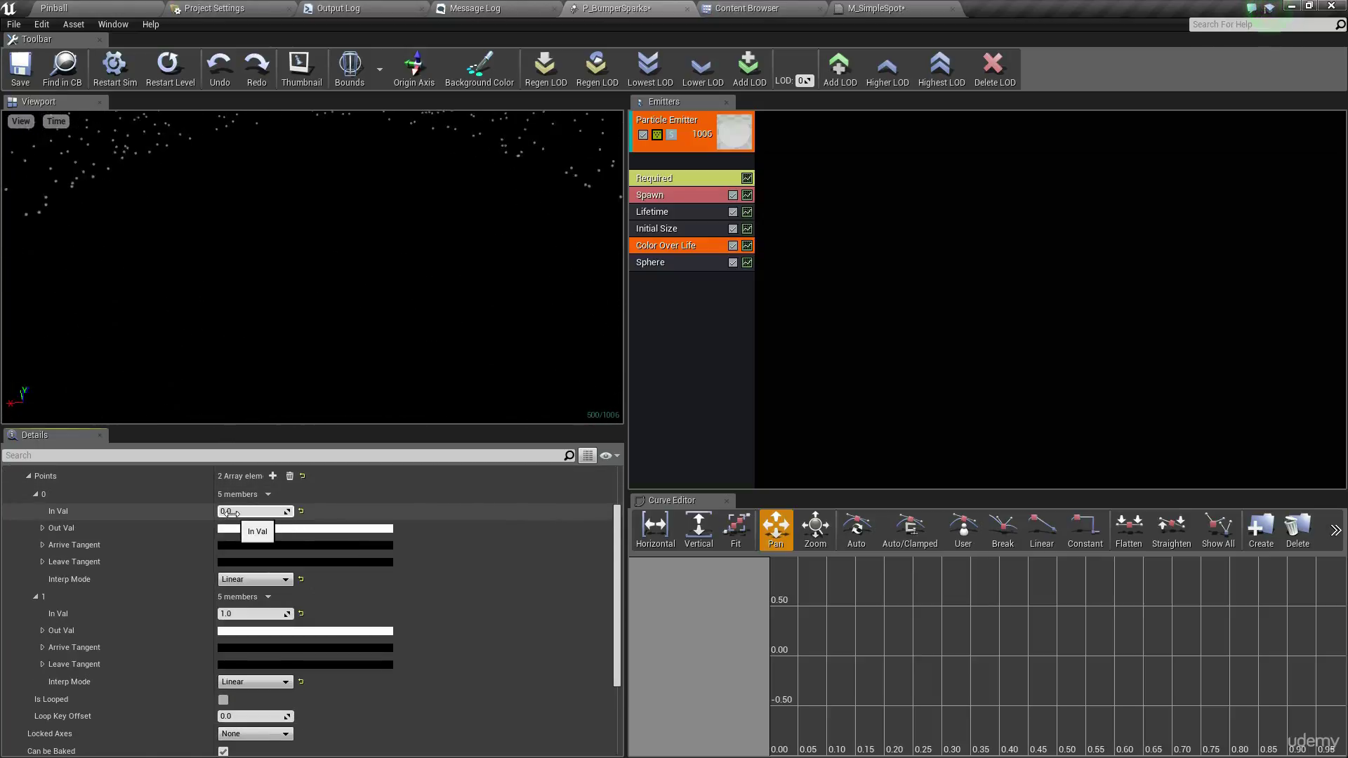
Expand the Out Val color channels of both points in the Color Over Life curve
{"action": "left_click", "coordinate": [42, 528]}
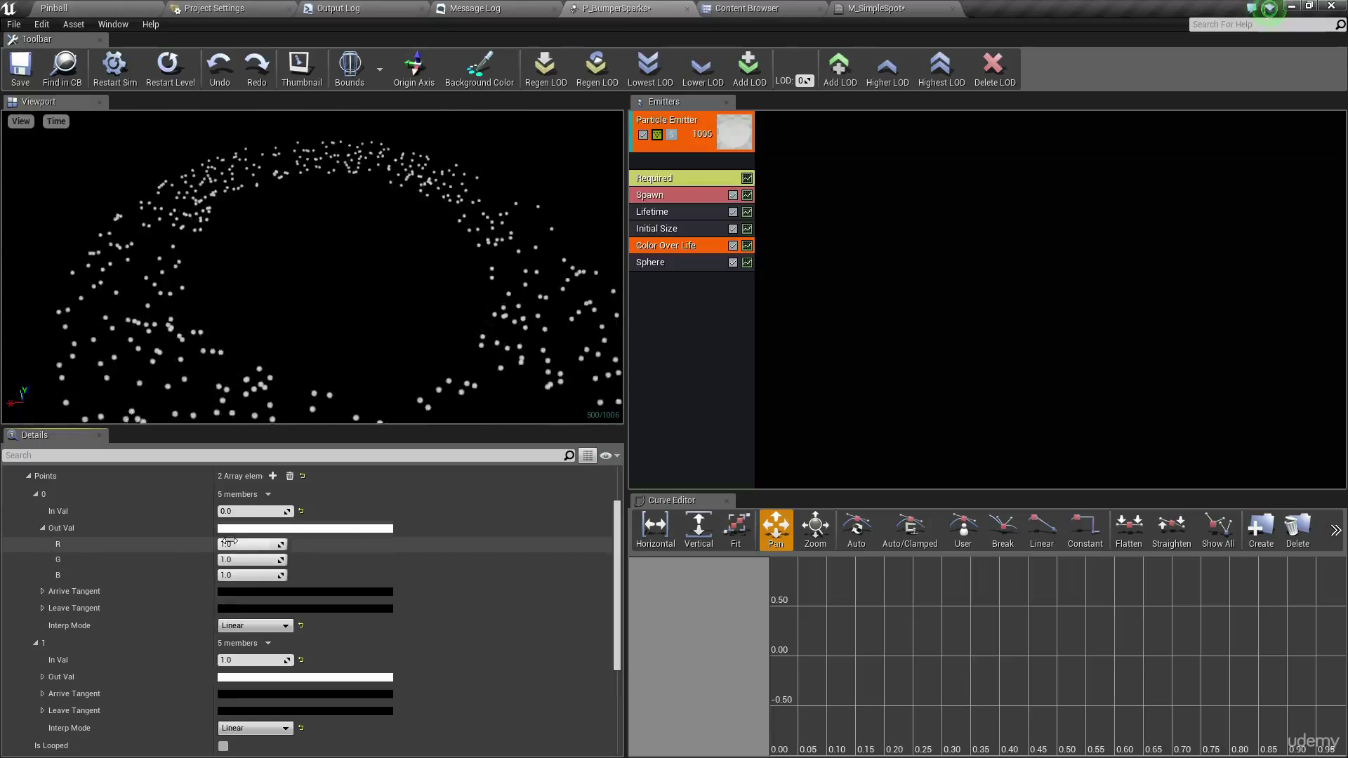
{"action": "left_click", "coordinate": [43, 529]}
{"action": "scroll", "coordinate": [59, 528], "scroll_direction": "down", "scroll_amount": 1}
{"action": "left_click", "coordinate": [43, 607]}
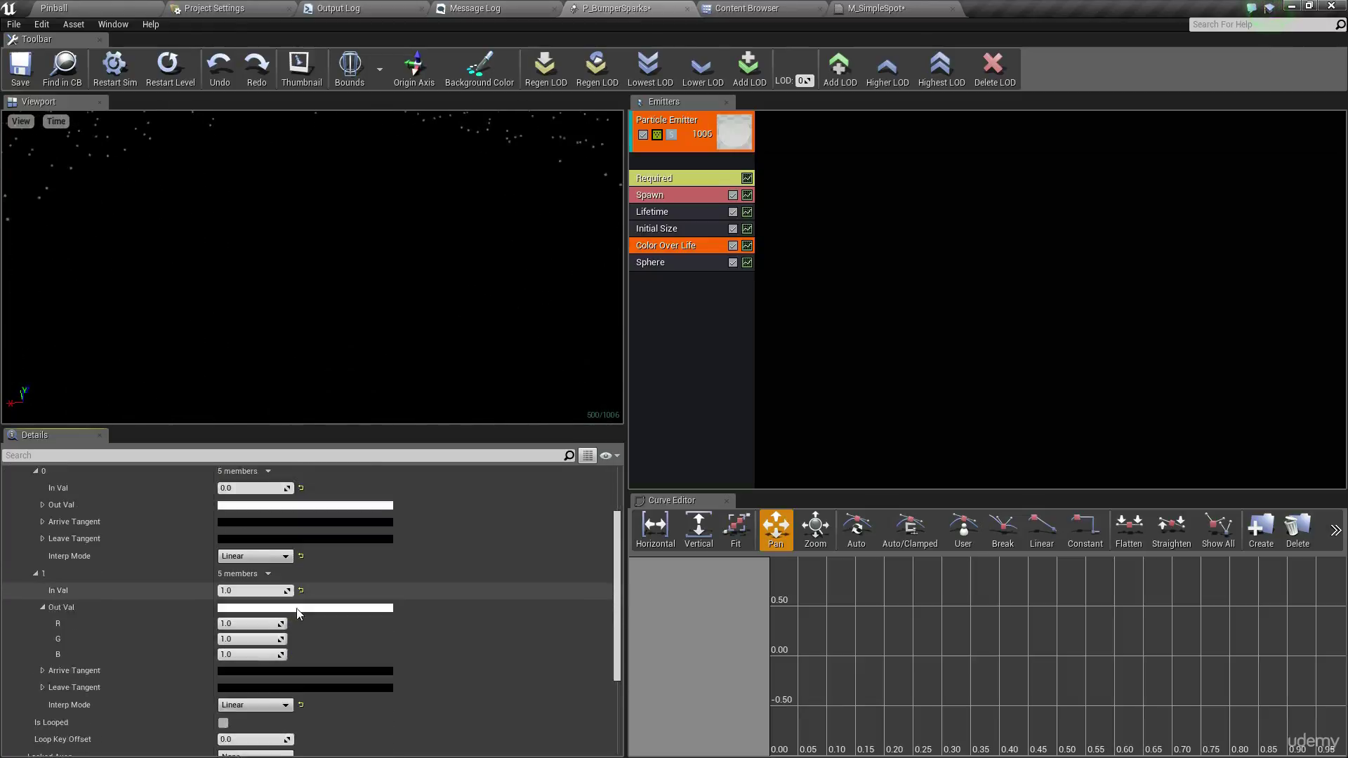
{"action": "scroll", "coordinate": [255, 607], "scroll_direction": "up", "scroll_amount": 1}
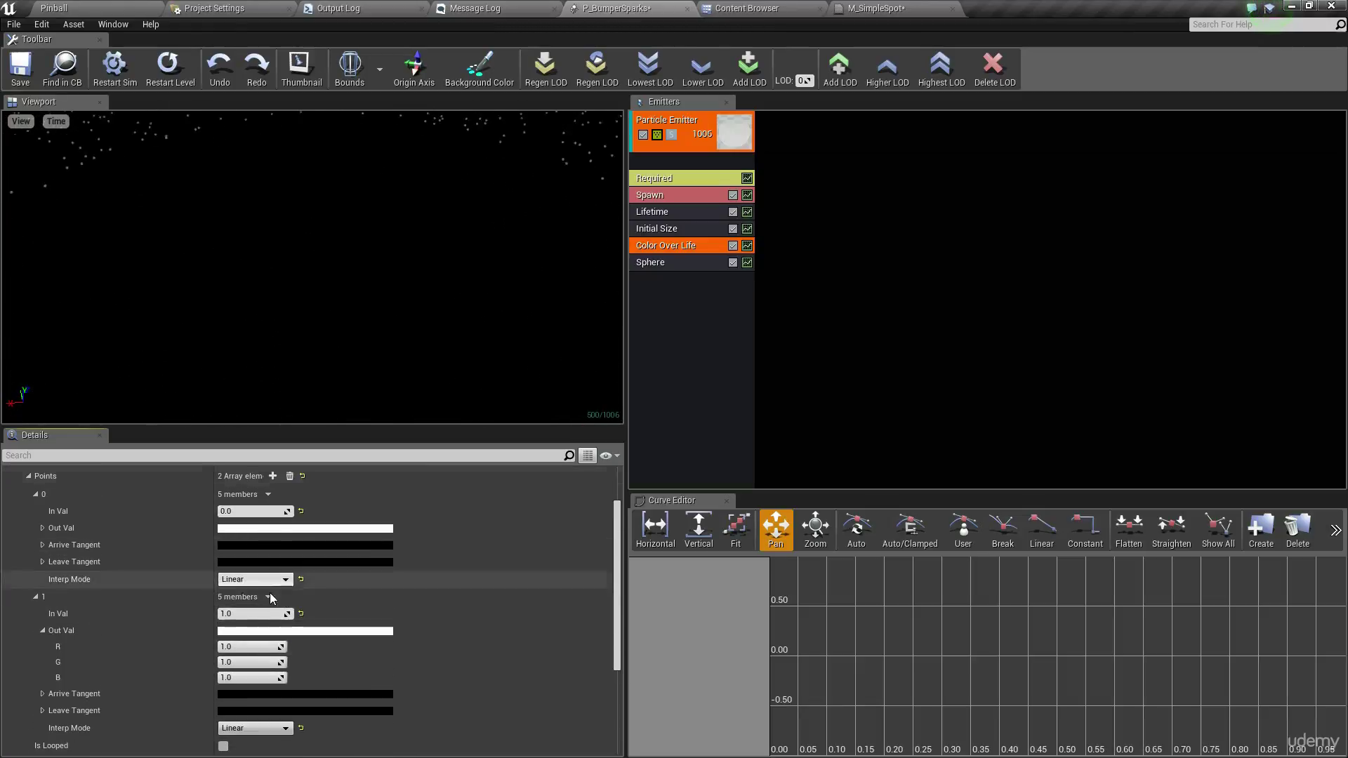
{"action": "left_click", "coordinate": [42, 527]}
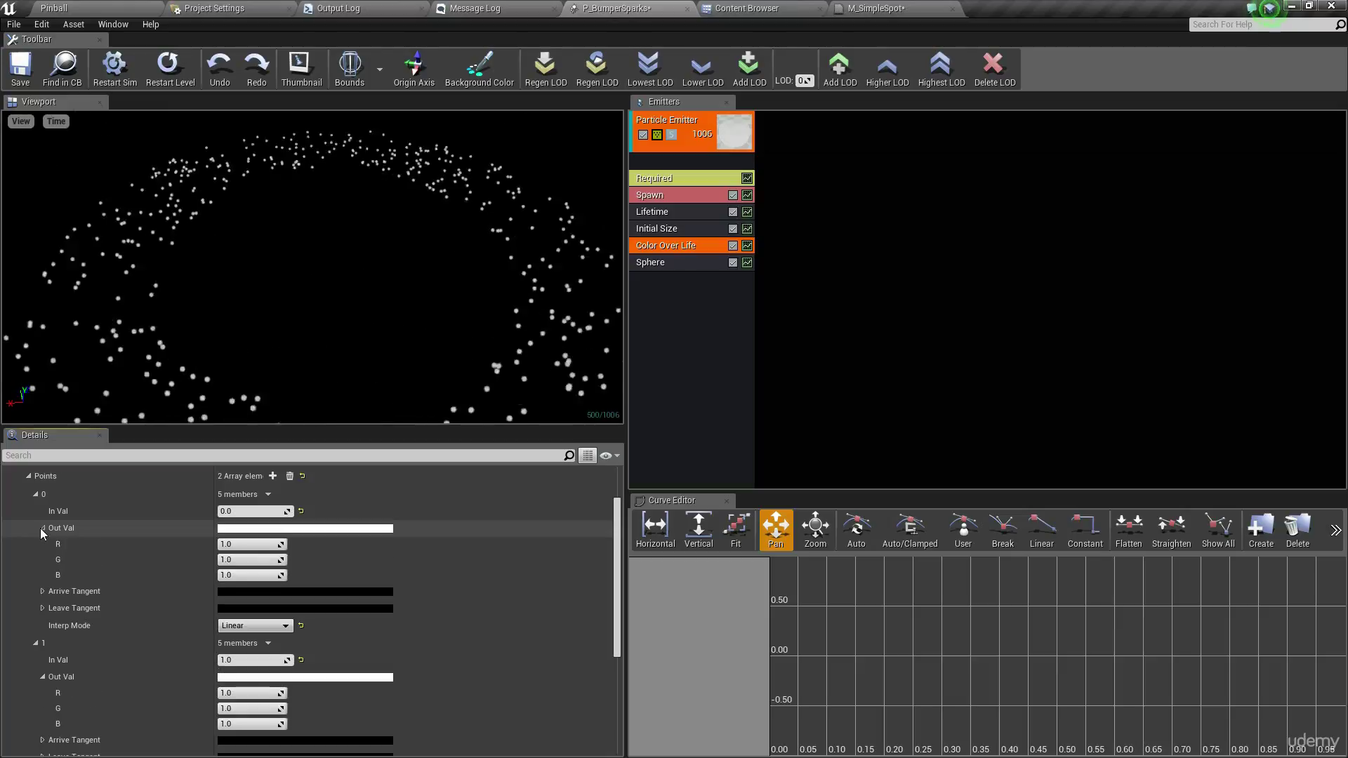
Set the Out Val of Color Over Life point 0 to R 50, G 10 and B 0.1
{"action": "left_click", "coordinate": [269, 545]}
{"action": "type", "text": "5"}
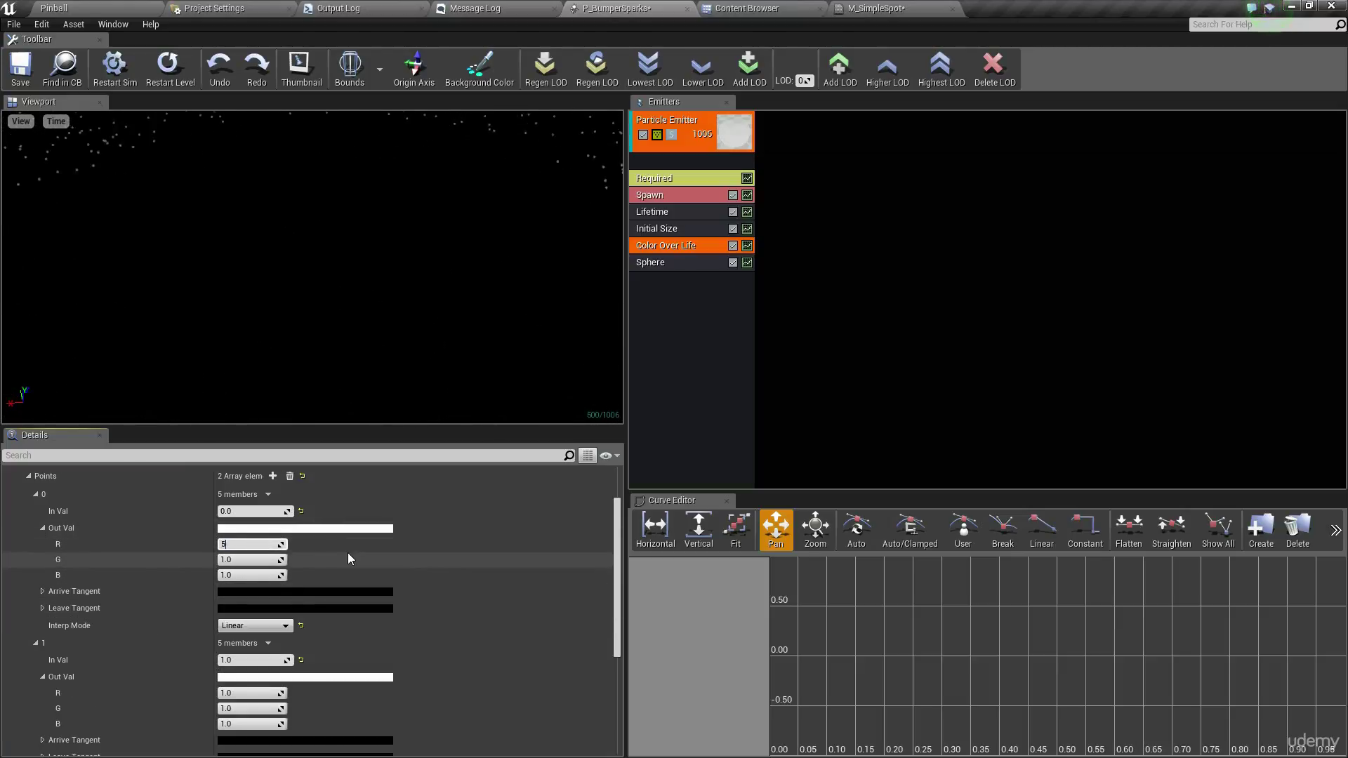
{"action": "type", "text": "0"}
{"action": "key", "text": "Return"}
{"action": "type", "text": "0.1"}
{"action": "key", "text": "Return"}
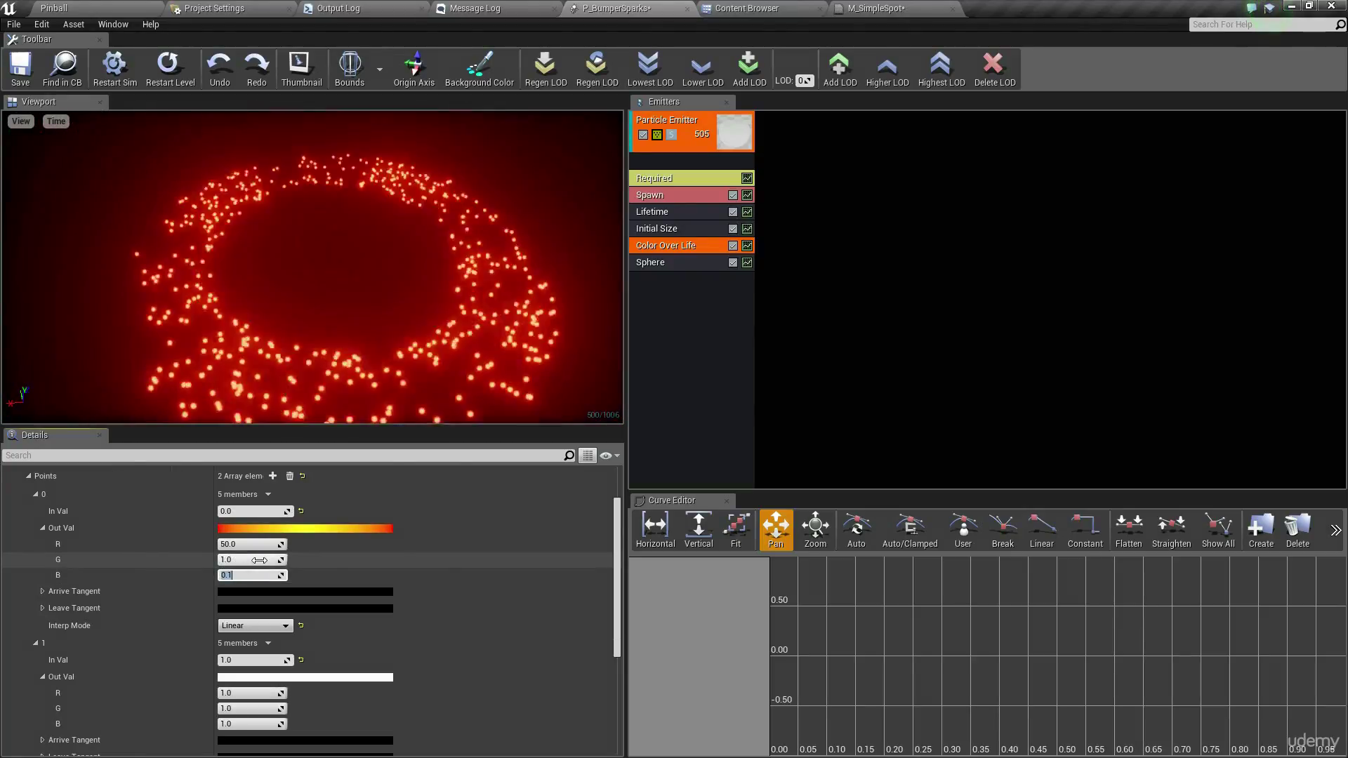
{"action": "left_click", "coordinate": [252, 558]}
{"action": "type", "text": "10"}
{"action": "key", "text": "Return"}
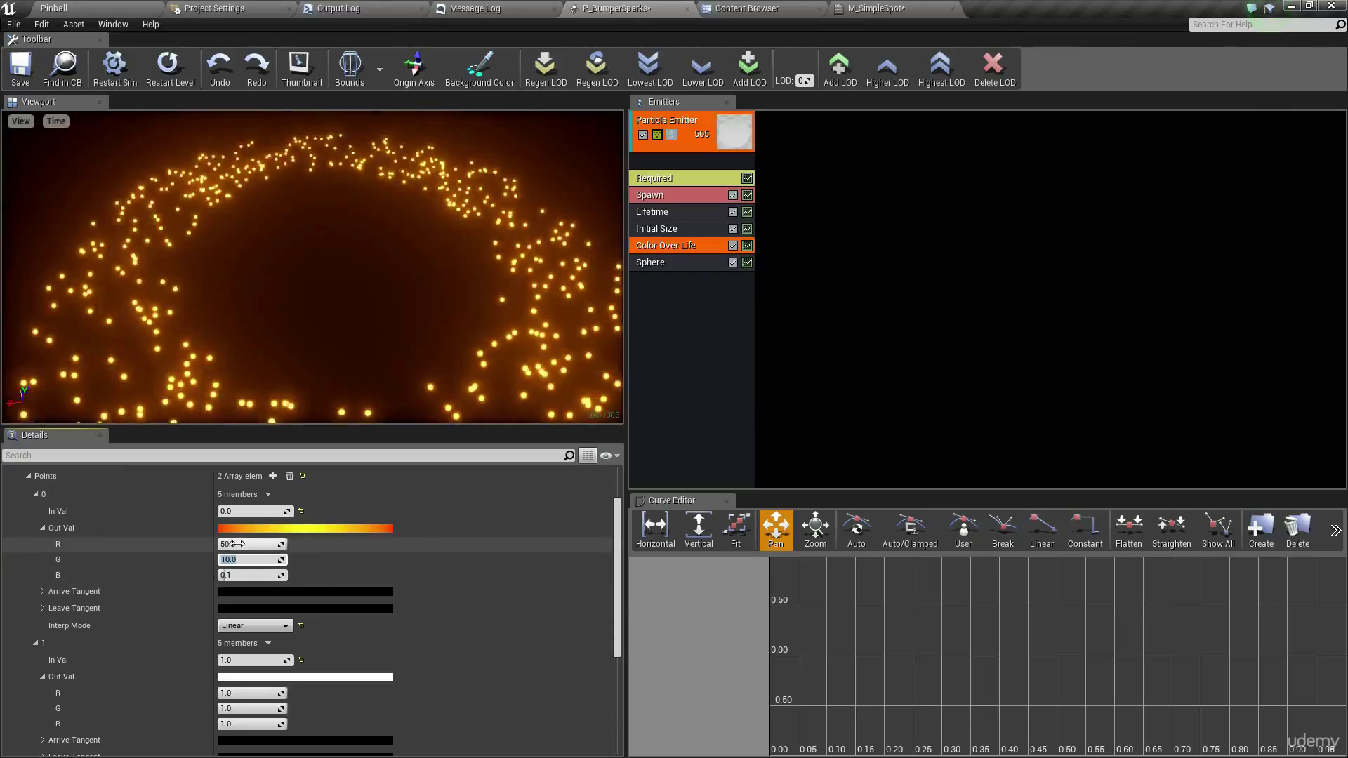
Collapse the color curve's points and expand the Alpha Over Life constant curve to examine its points 0 and 1
{"action": "mouse_move", "coordinate": [379, 361]}
{"action": "left_mouse_down"}
{"action": "mouse_move", "coordinate": [379, 305]}
{"action": "mouse_move", "coordinate": [379, 361]}
{"action": "left_mouse_up"}
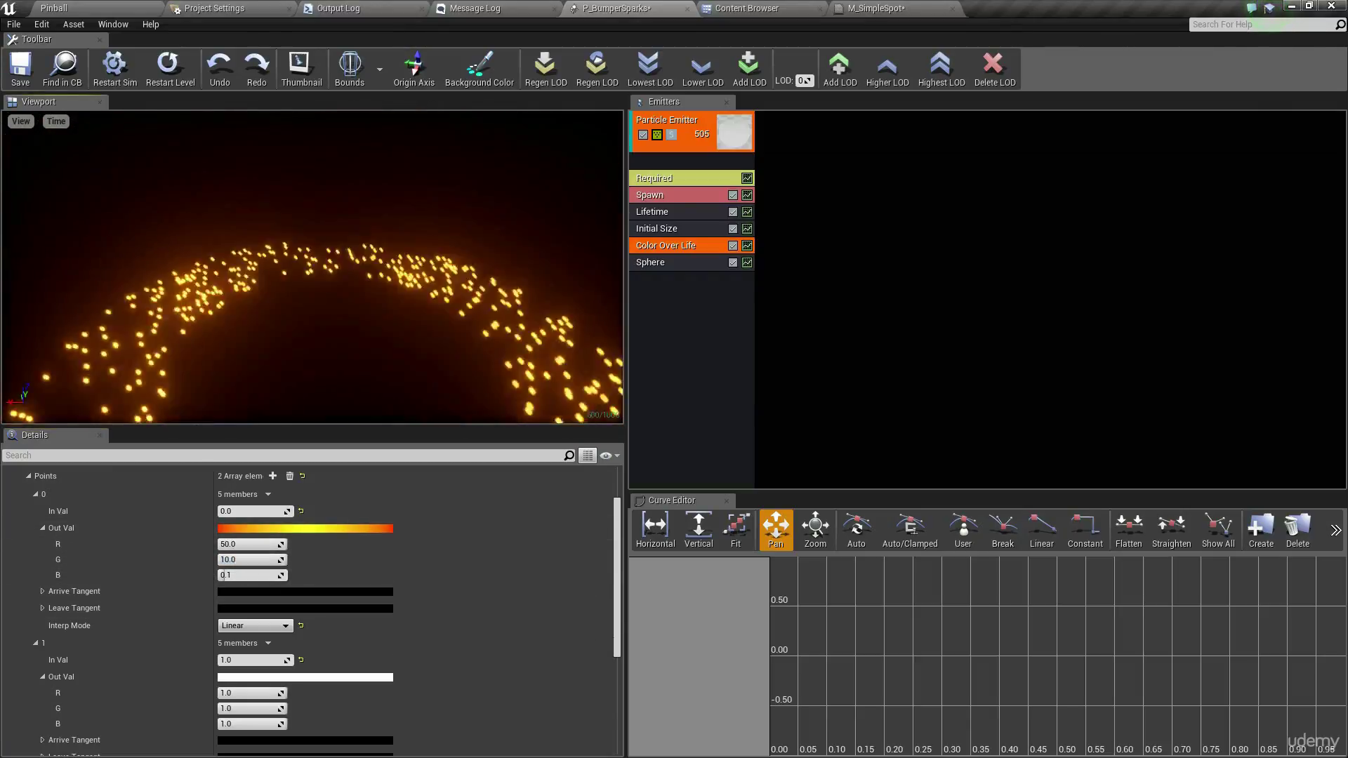
{"action": "left_click", "coordinate": [28, 476]}
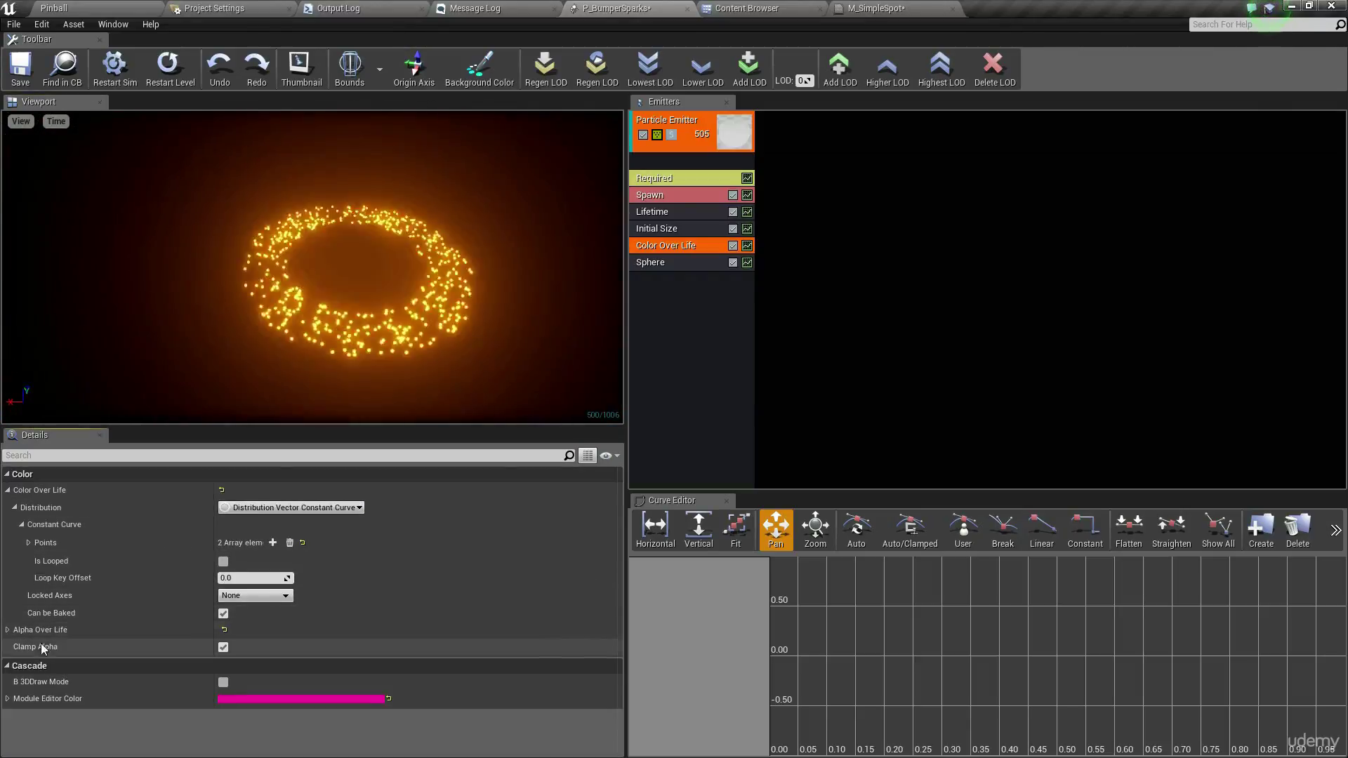
{"action": "left_click", "coordinate": [8, 629]}
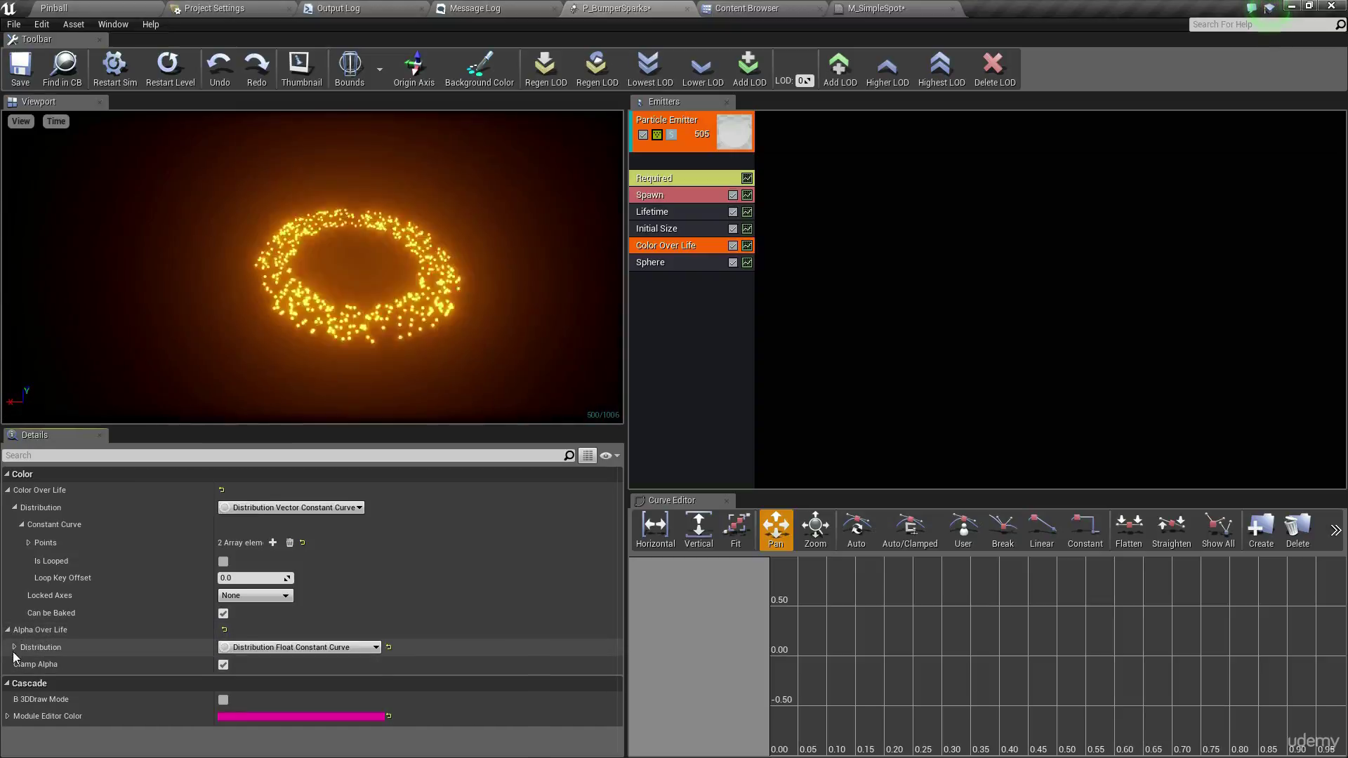
{"action": "left_click", "coordinate": [14, 647]}
{"action": "left_click", "coordinate": [21, 661]}
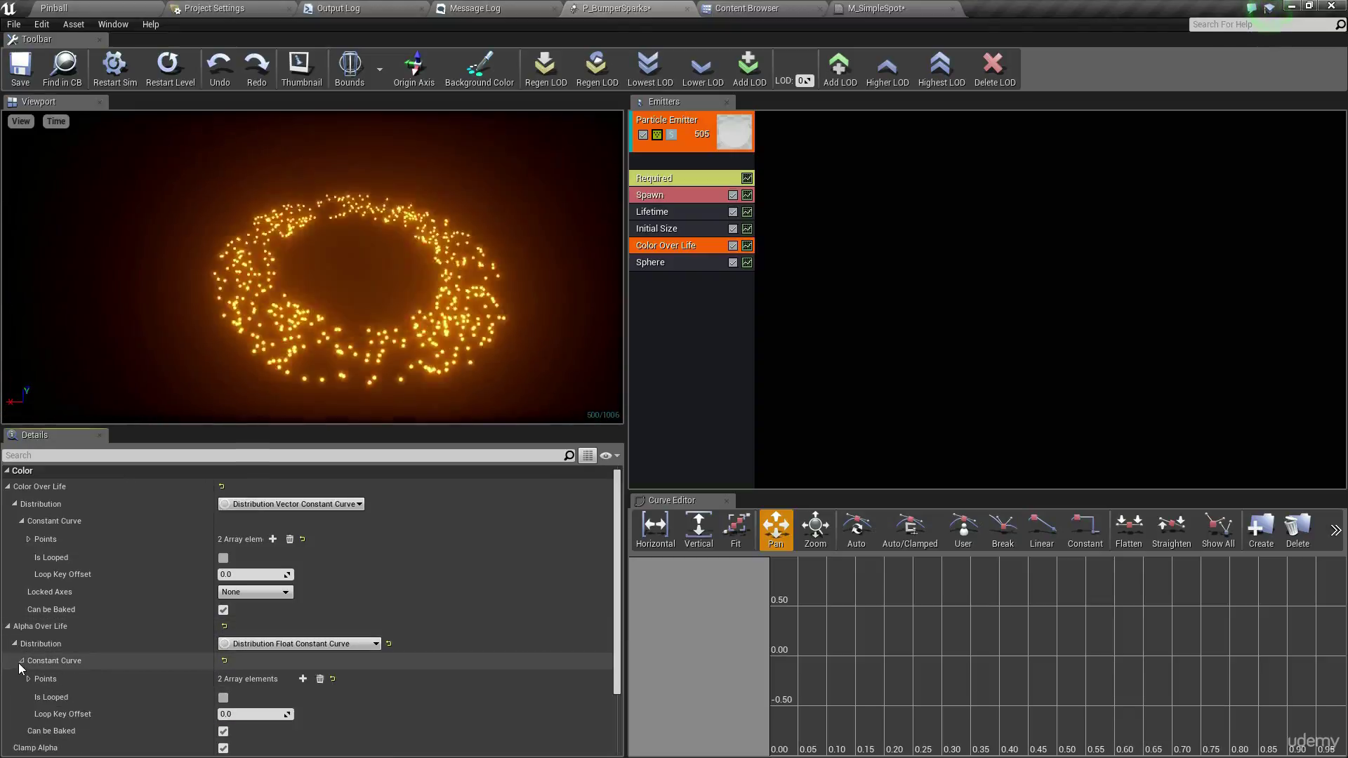
{"action": "scroll", "coordinate": [60, 651], "scroll_direction": "down", "scroll_amount": 1}
{"action": "left_click", "coordinate": [28, 659]}
{"action": "scroll", "coordinate": [57, 629], "scroll_direction": "down", "scroll_amount": 1}
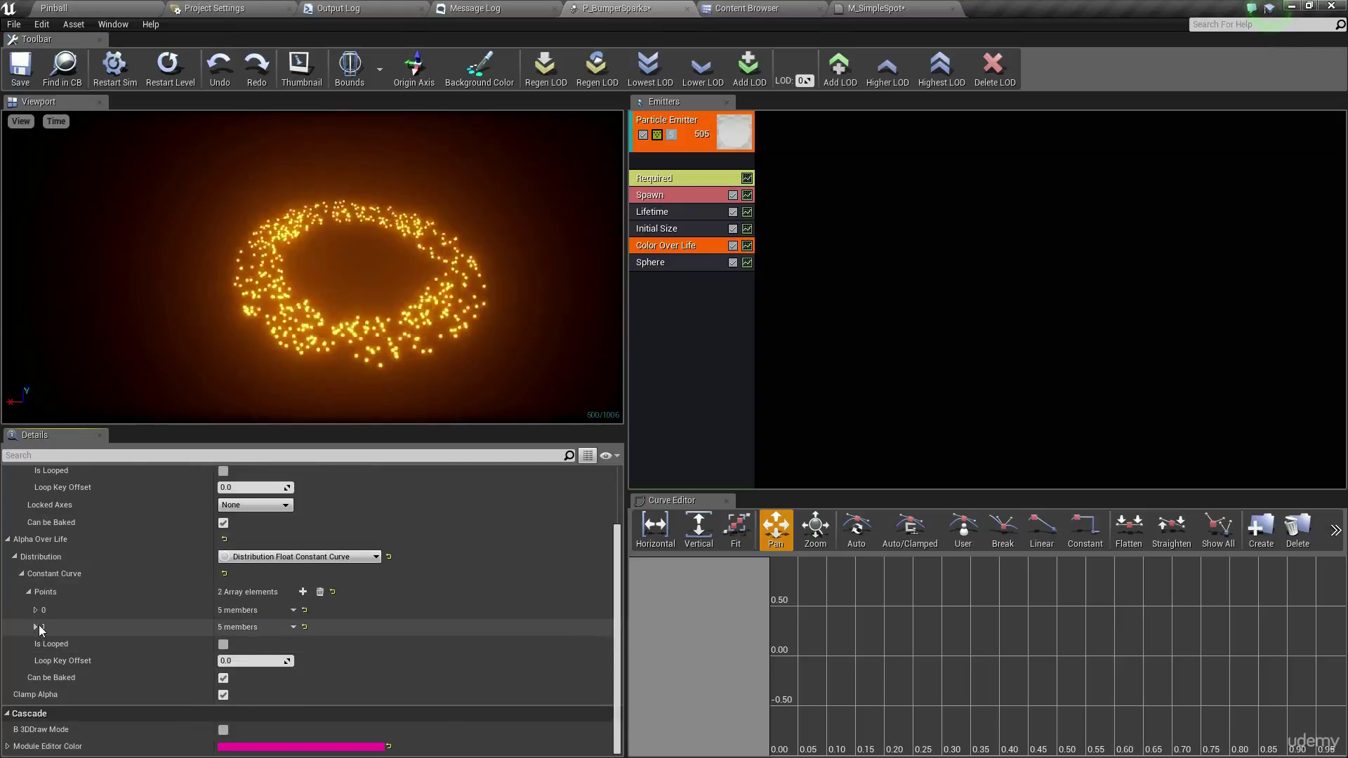
{"action": "left_click", "coordinate": [35, 627]}
{"action": "left_click", "coordinate": [35, 610]}
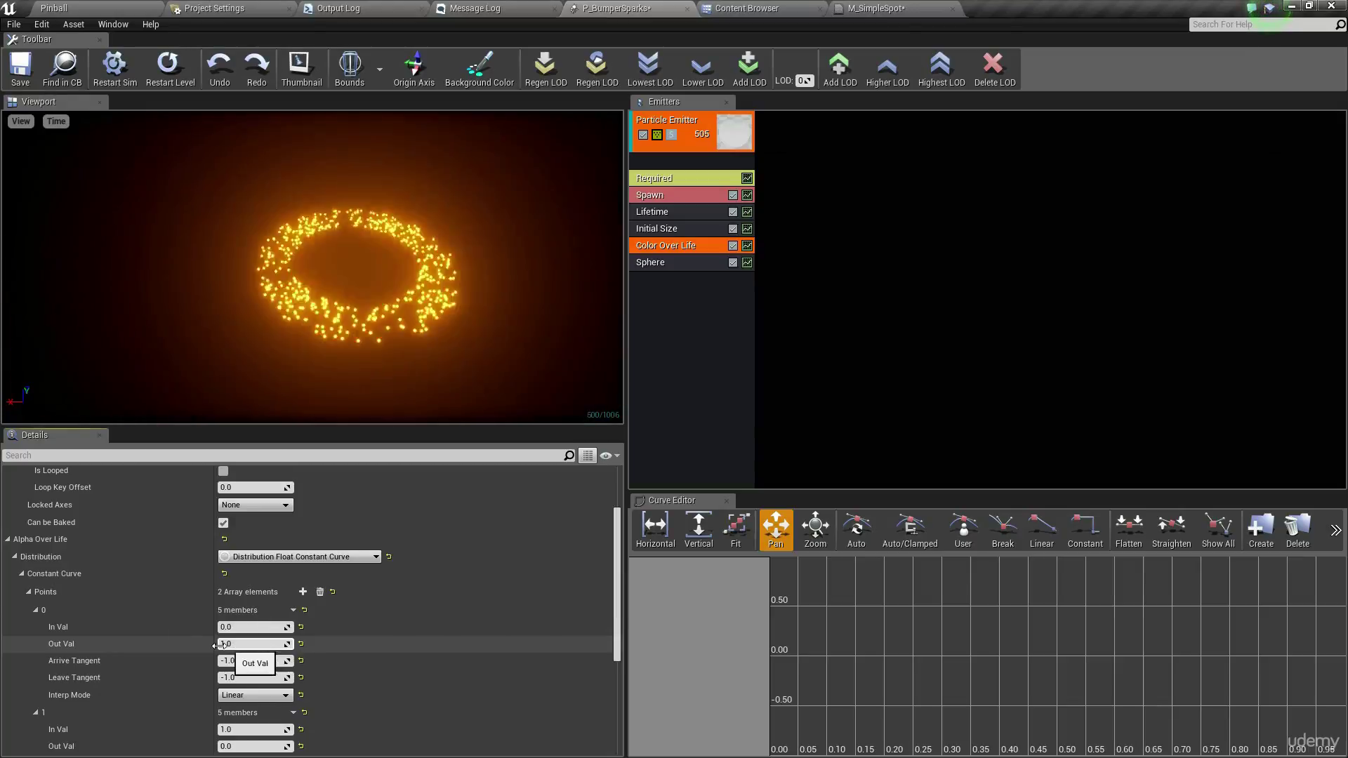
{"action": "scroll", "coordinate": [270, 618], "scroll_direction": "down", "scroll_amount": 2}
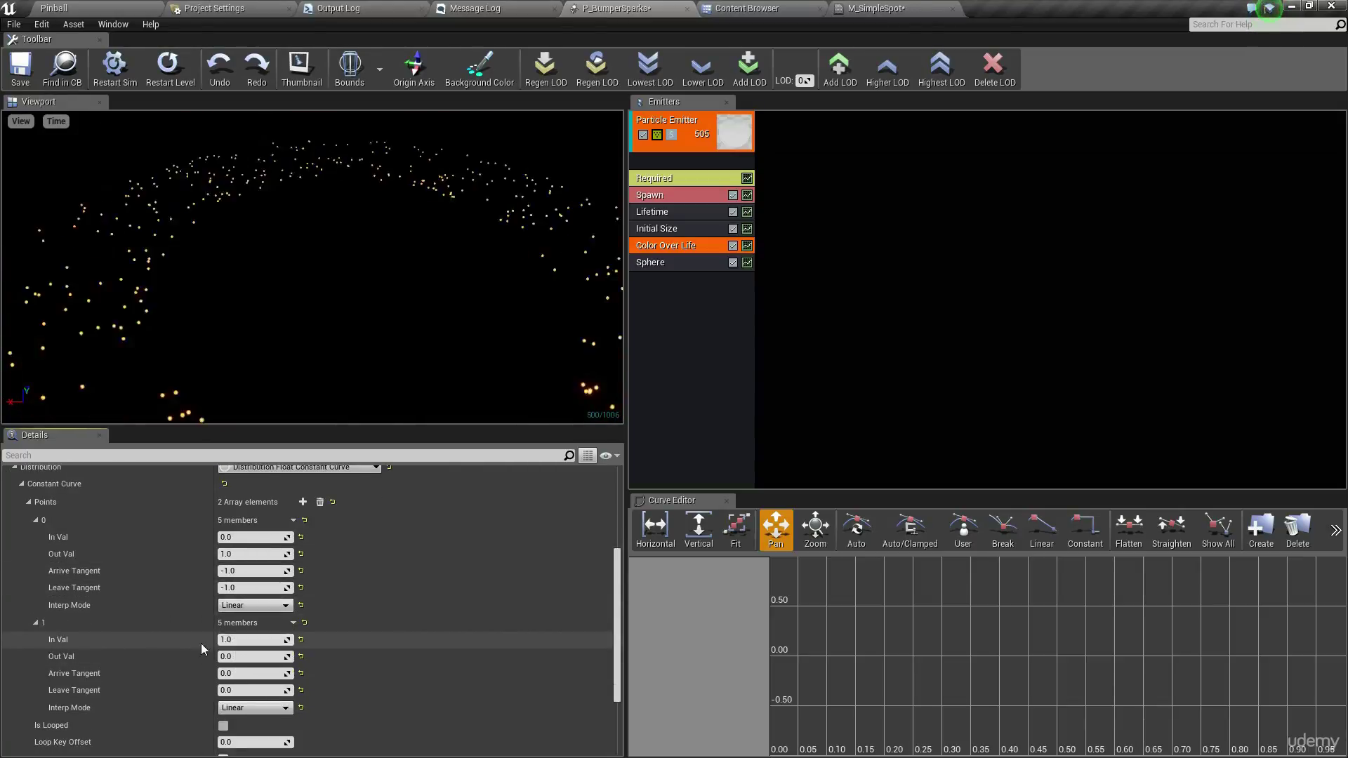
{"action": "scroll", "coordinate": [231, 639], "scroll_direction": "down", "scroll_amount": 1}
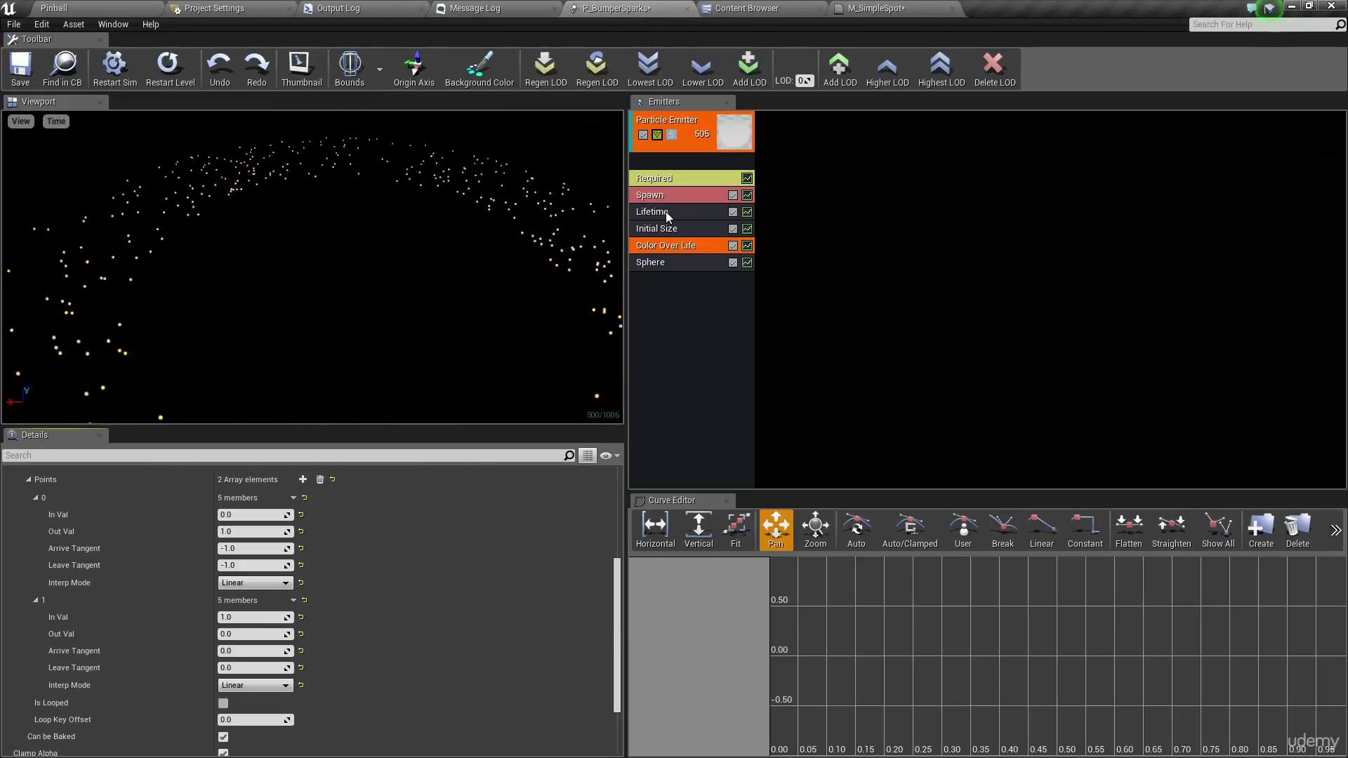
Set the Lifetime module's uniform distribution to Min 0.1 and Max 3.0
{"action": "left_click", "coordinate": [665, 212]}
{"action": "left_click", "coordinate": [250, 525]}
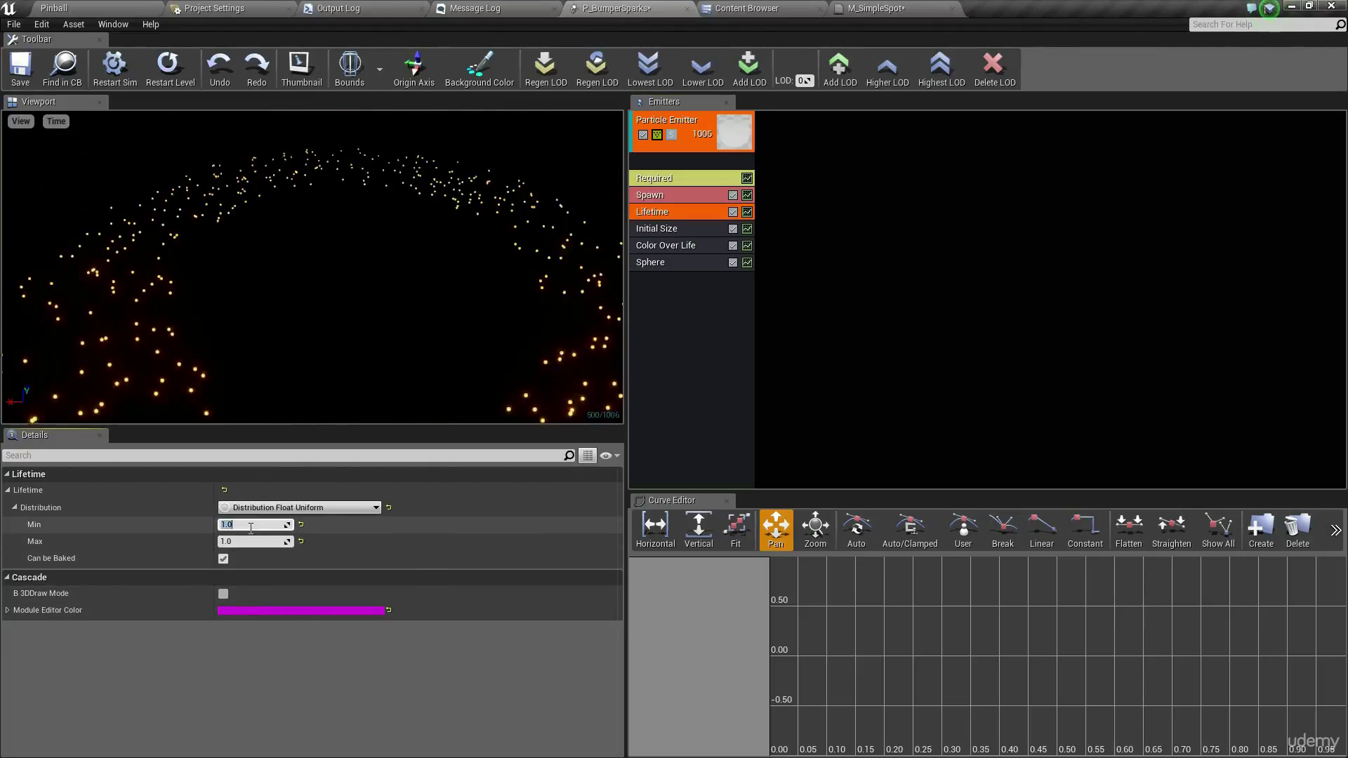
{"action": "type", "text": "0.1"}
{"action": "key", "text": "Tab"}
{"action": "type", "text": "3.0"}
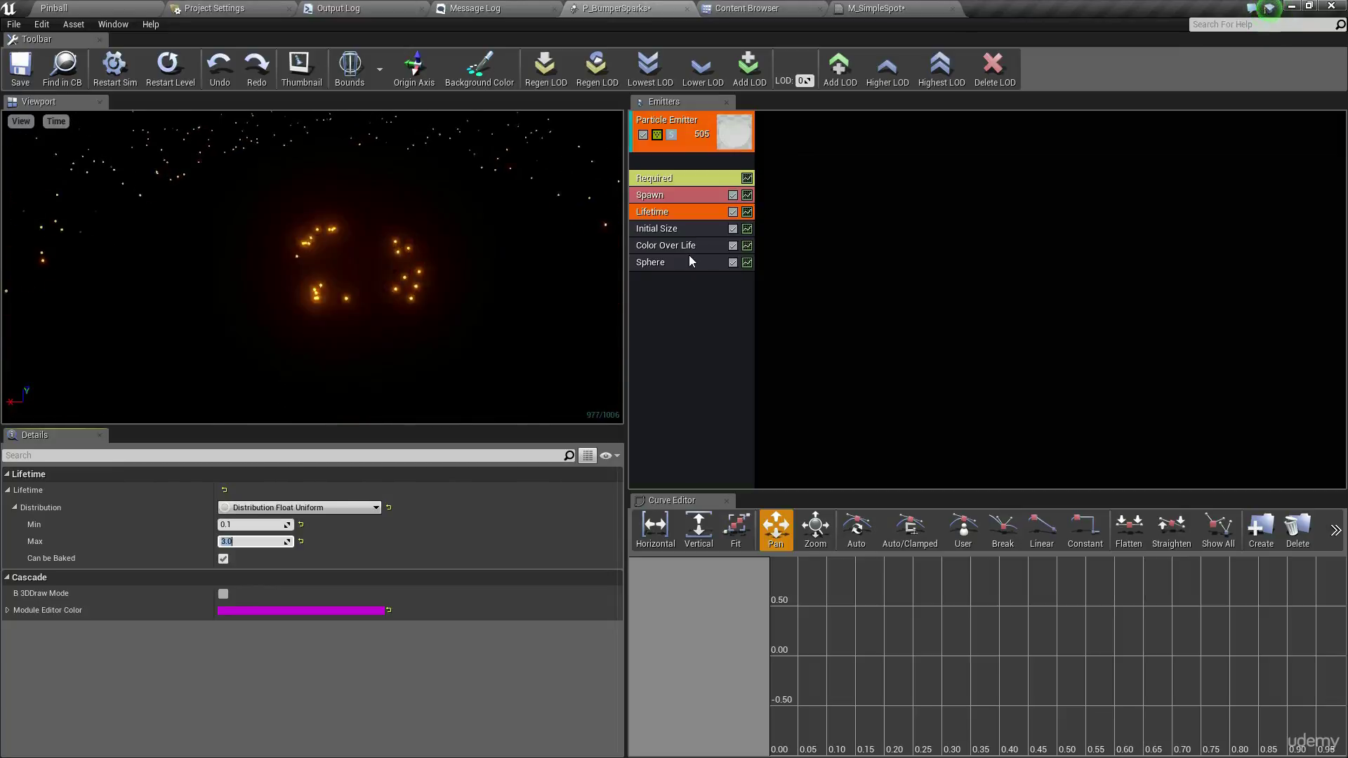
Change the minimum of the Lifetime distribution to 0.5
{"action": "left_click", "coordinate": [258, 527]}
{"action": "type", "text": "0"}
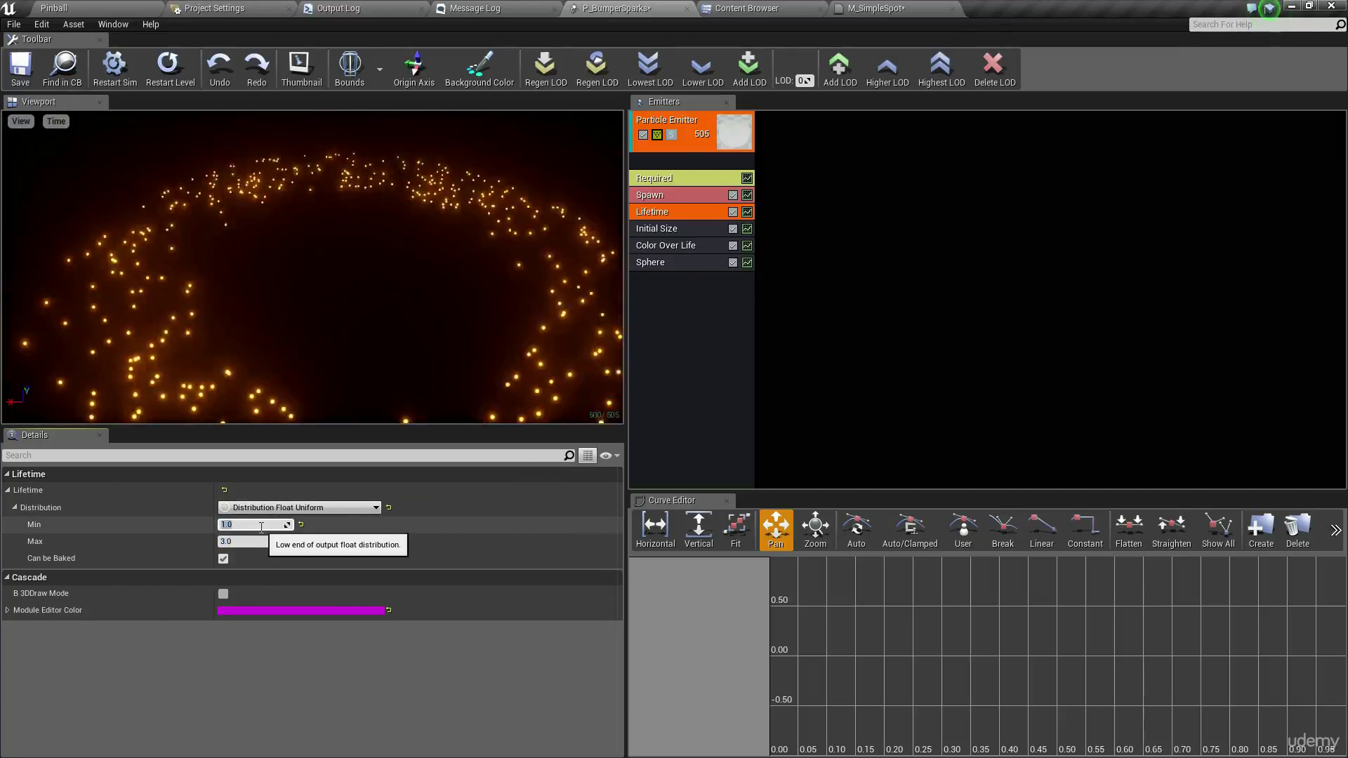
{"action": "type", "text": ".5"}
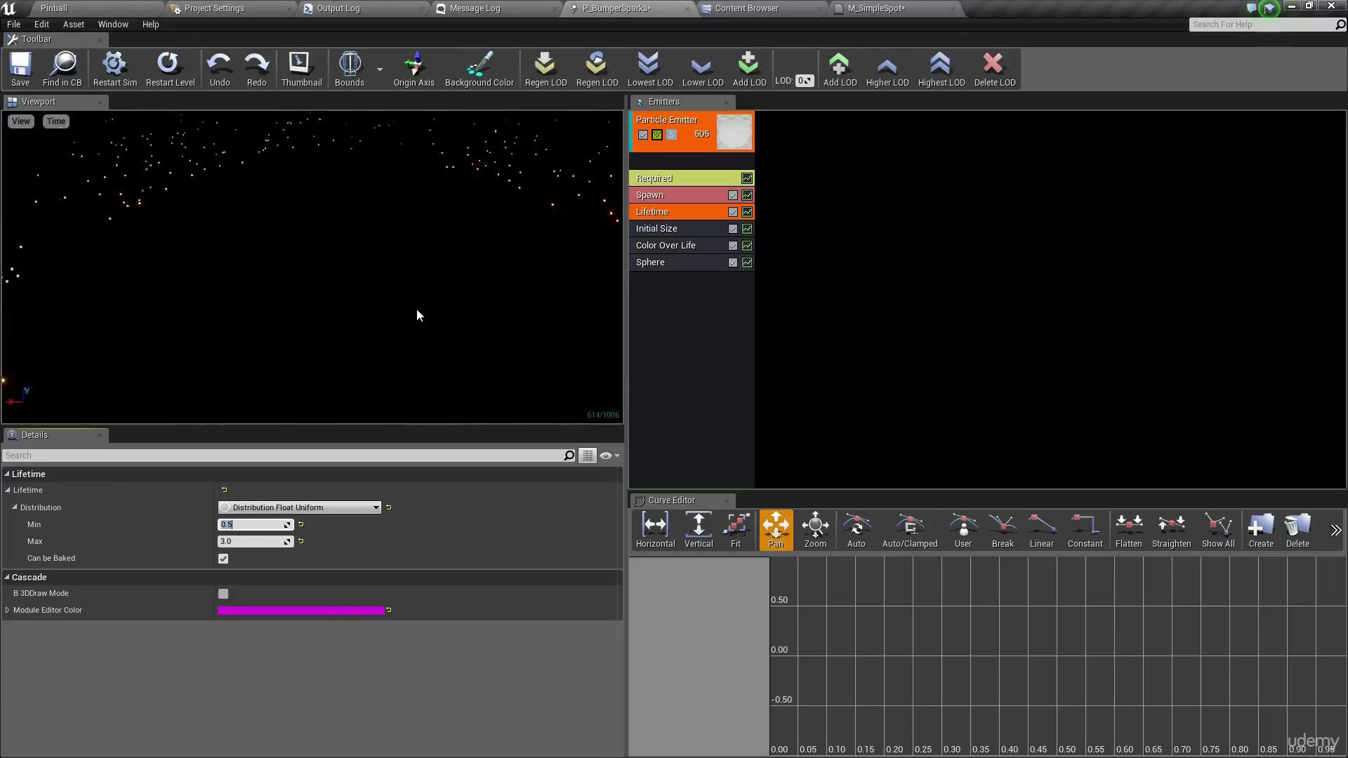
Set the Screen Alignment of the emitter's Required module to PSA Velocity
{"action": "left_click_drag", "start_coordinate": [416, 309], "coordinate": [322, 321]}
{"action": "mouse_move", "coordinate": [438, 265]}
{"action": "left_mouse_down"}
{"action": "mouse_move", "coordinate": [421, 246]}
{"action": "mouse_move", "coordinate": [442, 274]}
{"action": "mouse_move", "coordinate": [414, 267]}
{"action": "mouse_move", "coordinate": [438, 266]}
{"action": "left_mouse_up"}
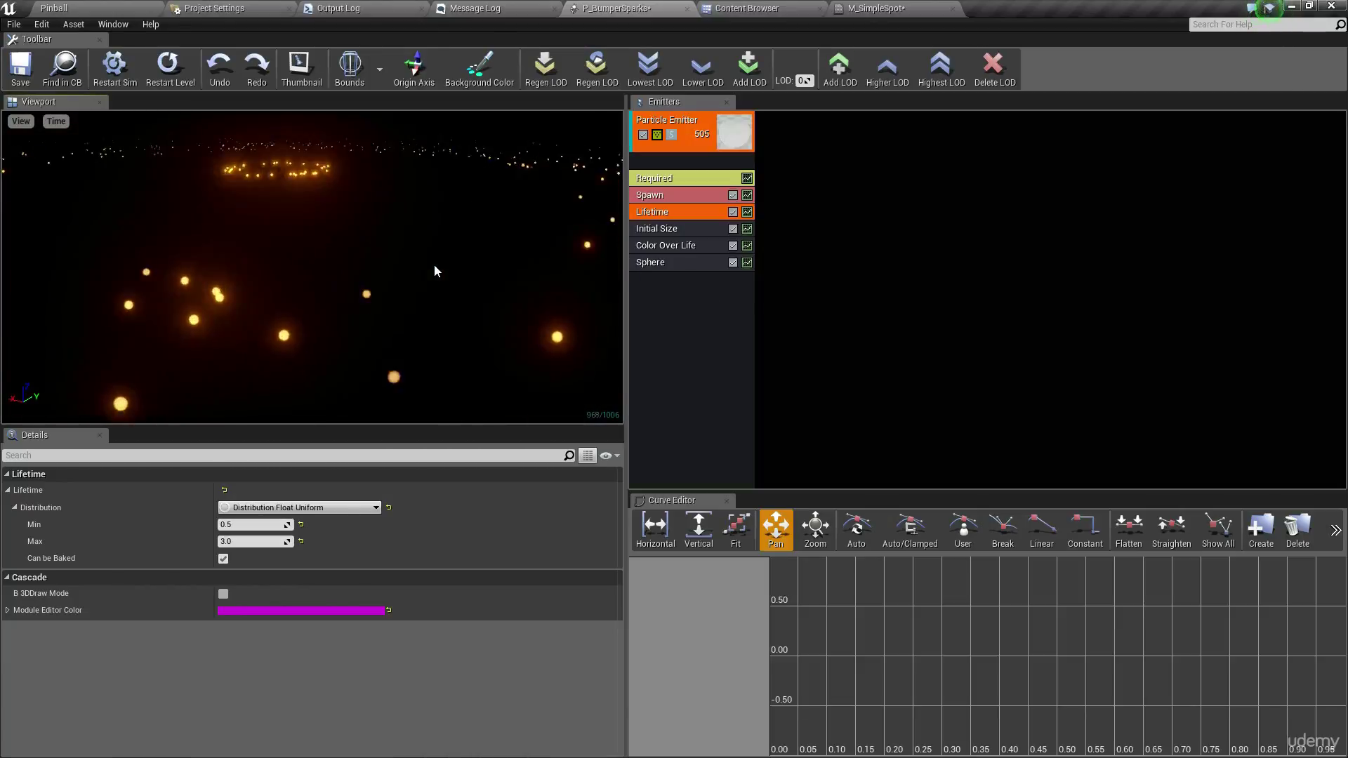
{"action": "left_click", "coordinate": [917, 255]}
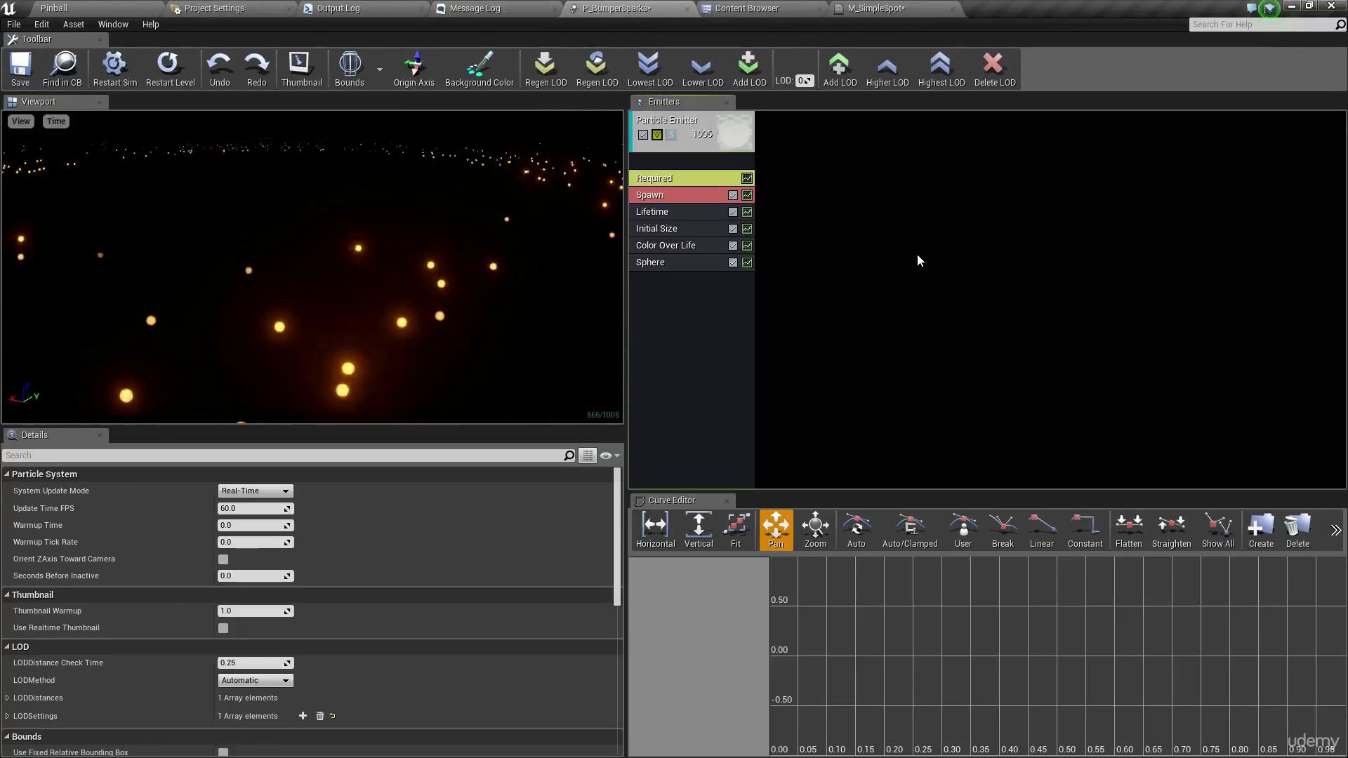
{"action": "left_click", "coordinate": [676, 181]}
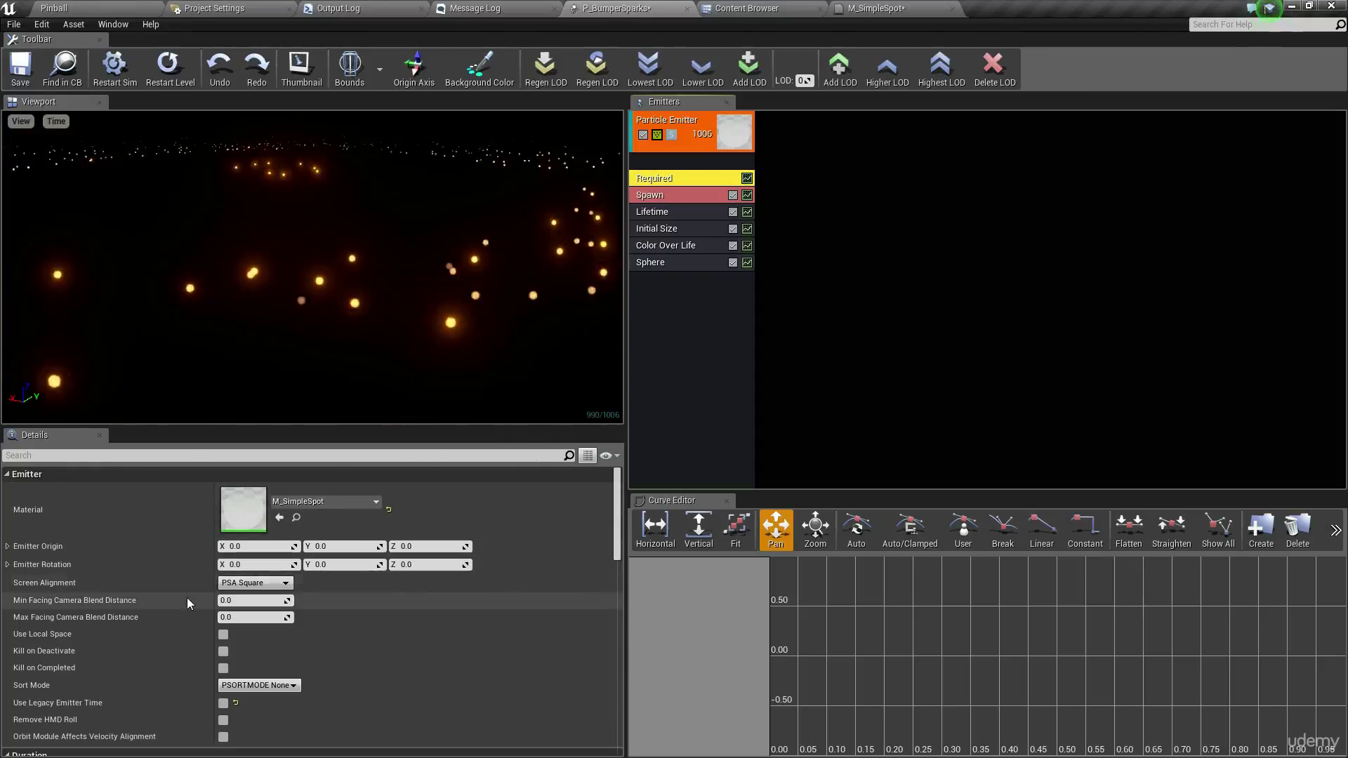
{"action": "mouse_move", "coordinate": [252, 587]}
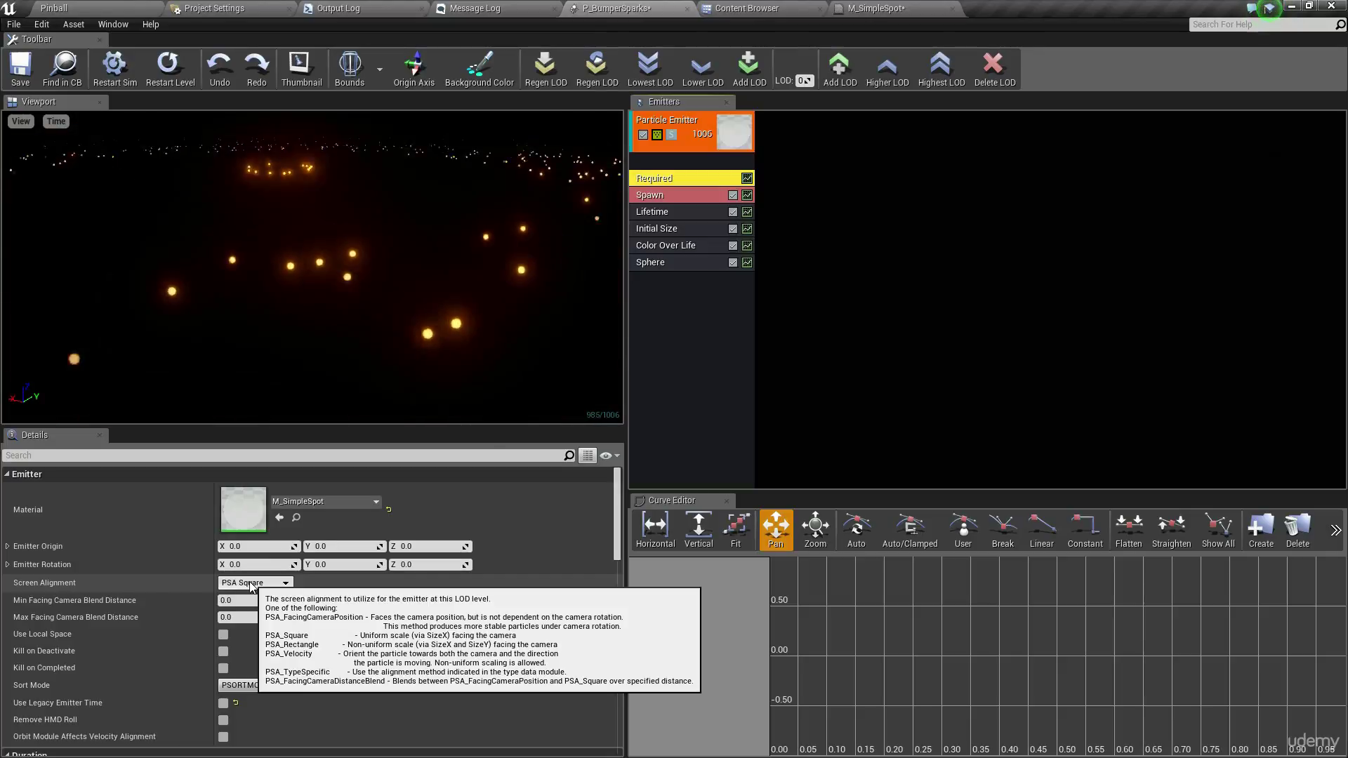
{"action": "left_click", "coordinate": [253, 585]}
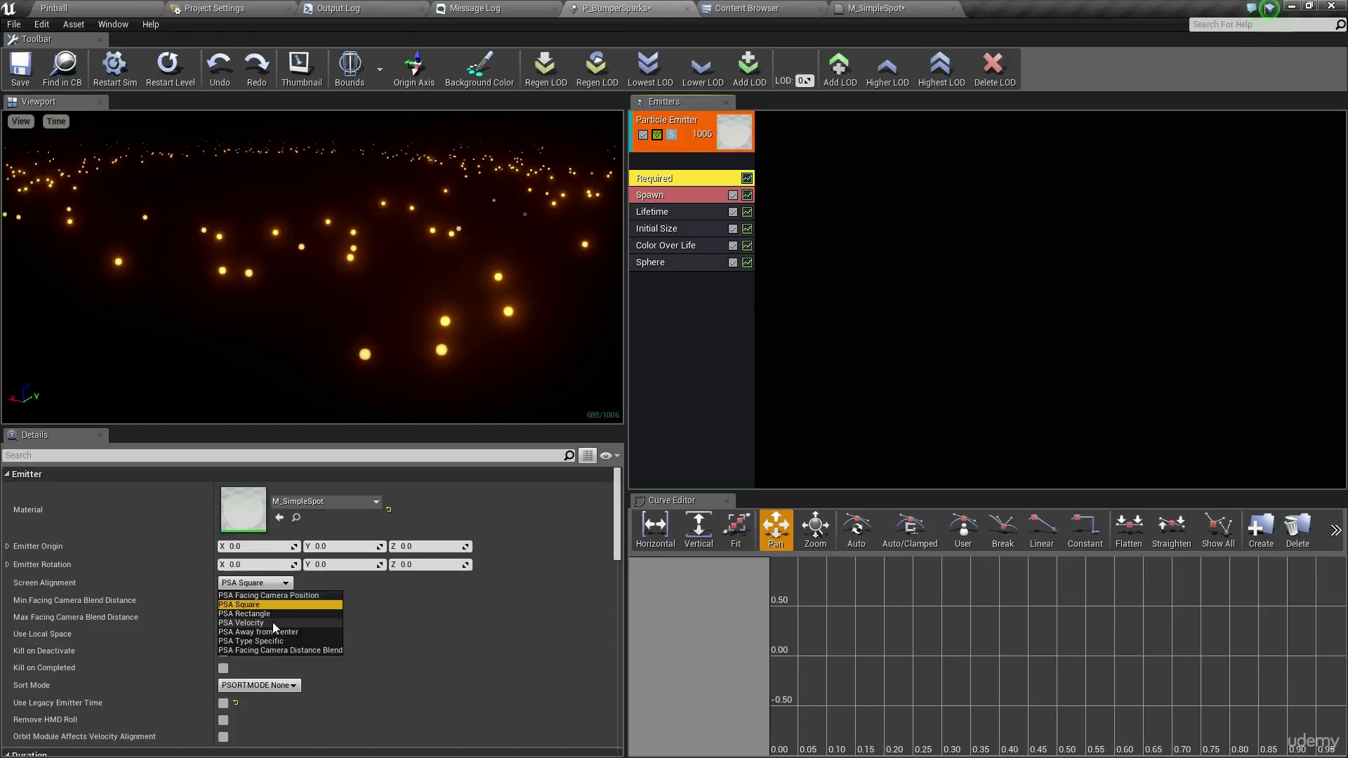
{"action": "left_click", "coordinate": [224, 622]}
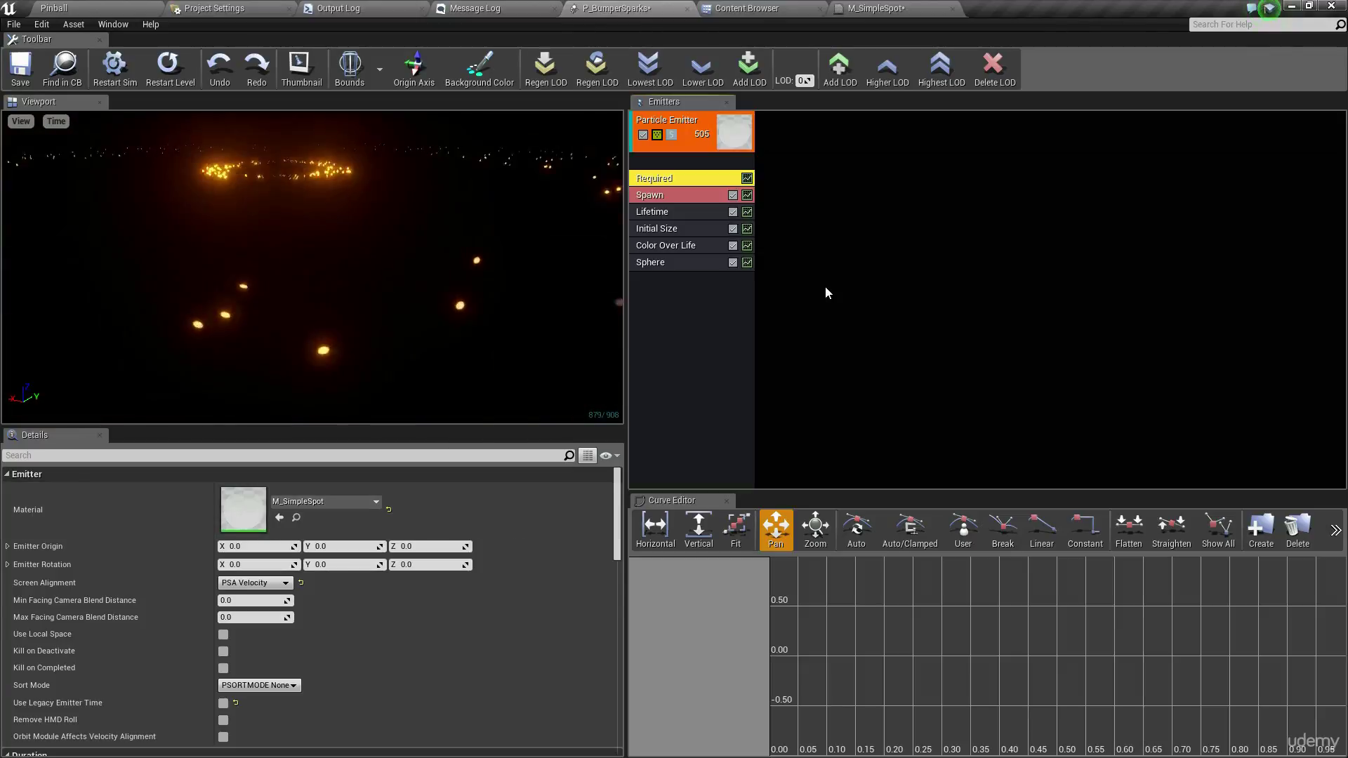
{"action": "left_click", "coordinate": [824, 285]}
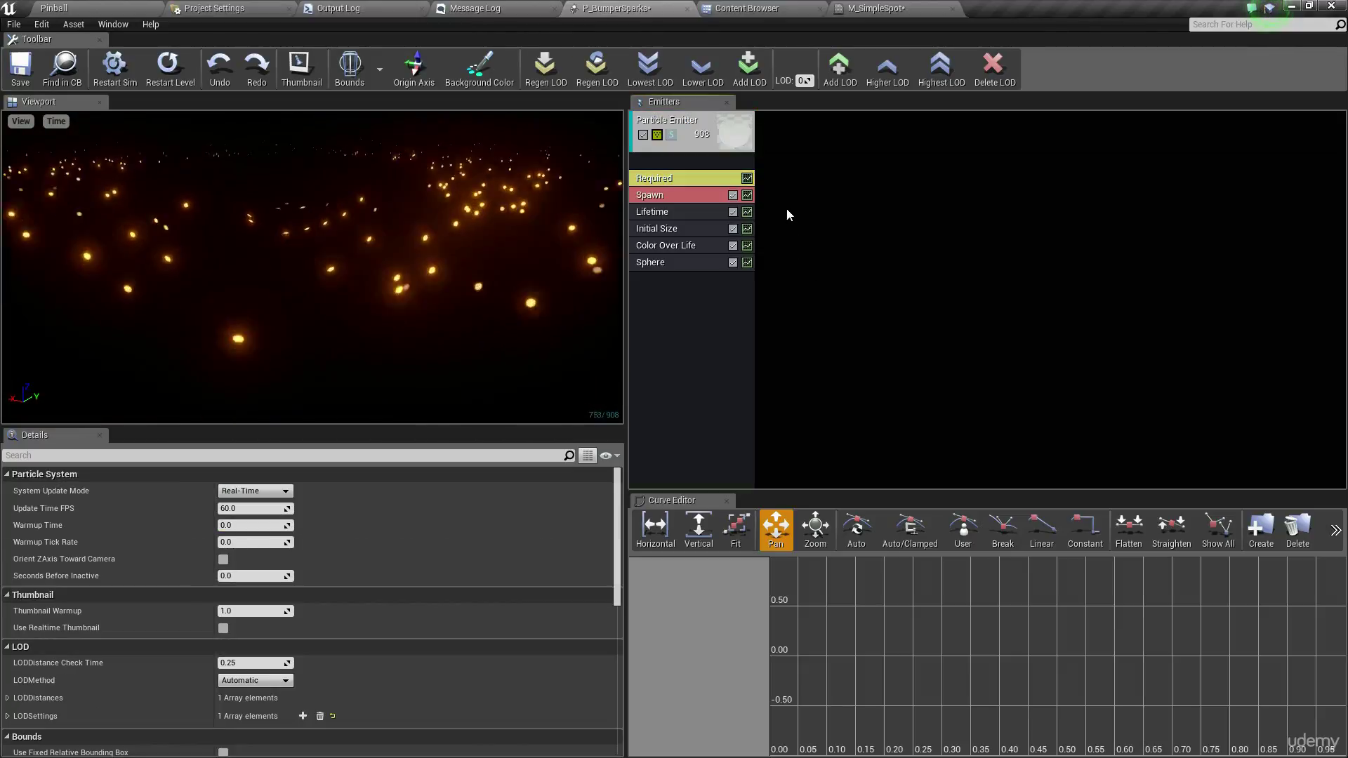
Set the Initial Size module's Start Size to Max X 2 and Min X 10
{"action": "left_click", "coordinate": [678, 227]}
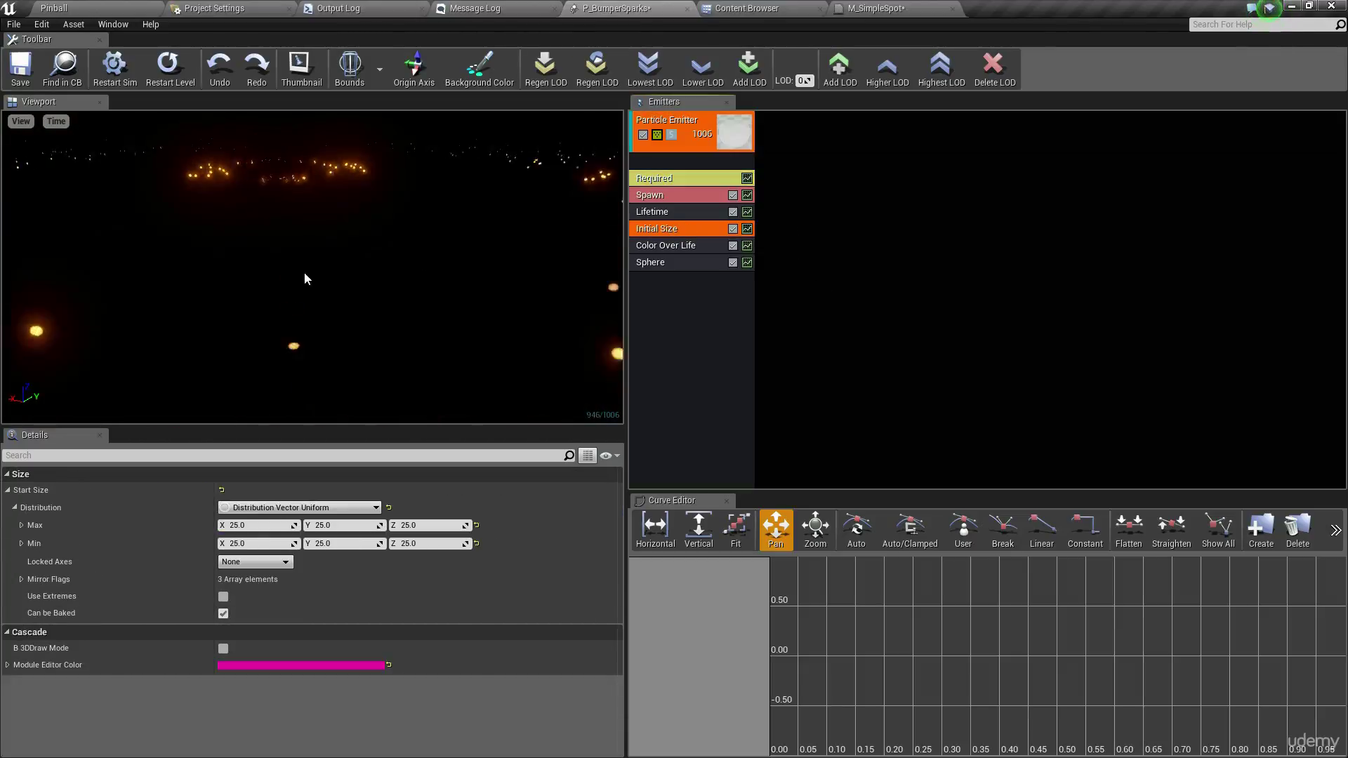
{"action": "left_click", "coordinate": [280, 524]}
{"action": "type", "text": "2"}
{"action": "key", "text": "Tab"}
{"action": "key", "text": "Tab"}
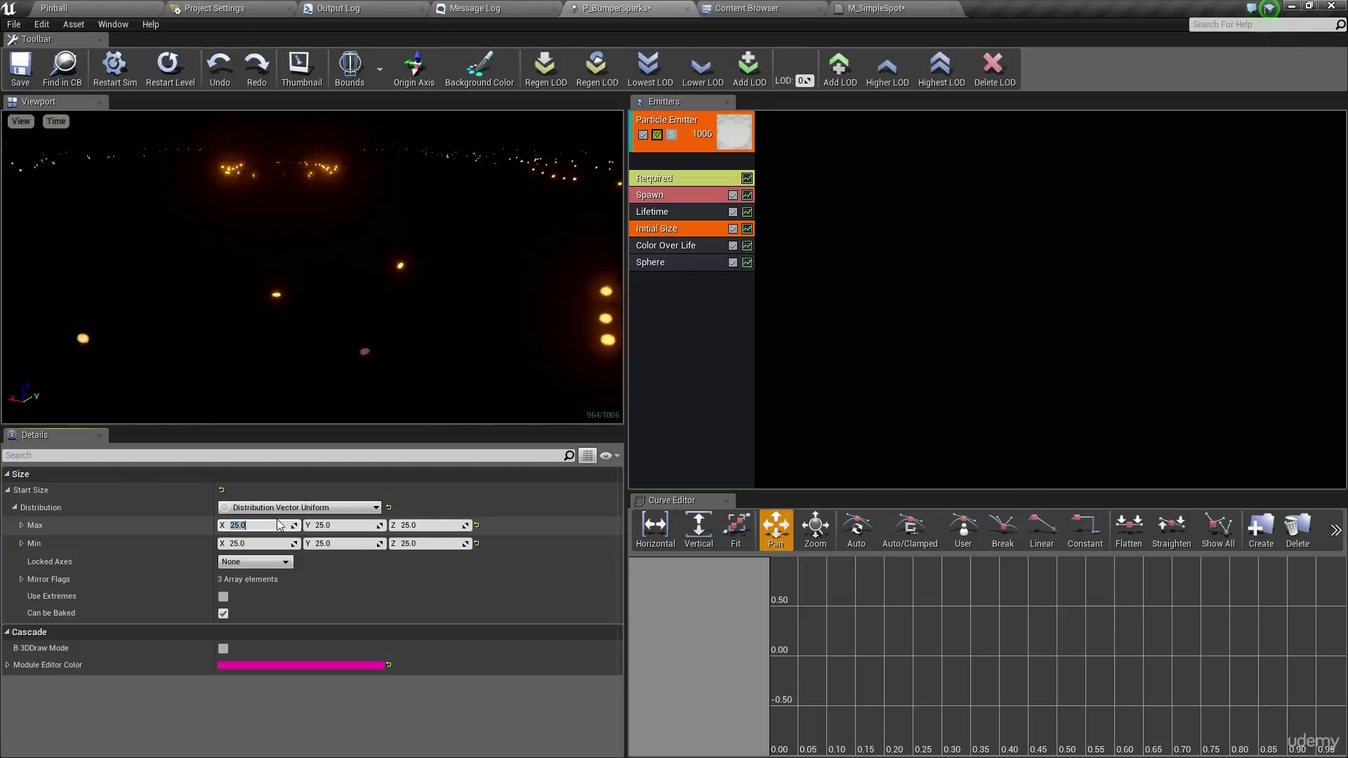
{"action": "key", "text": "Tab"}
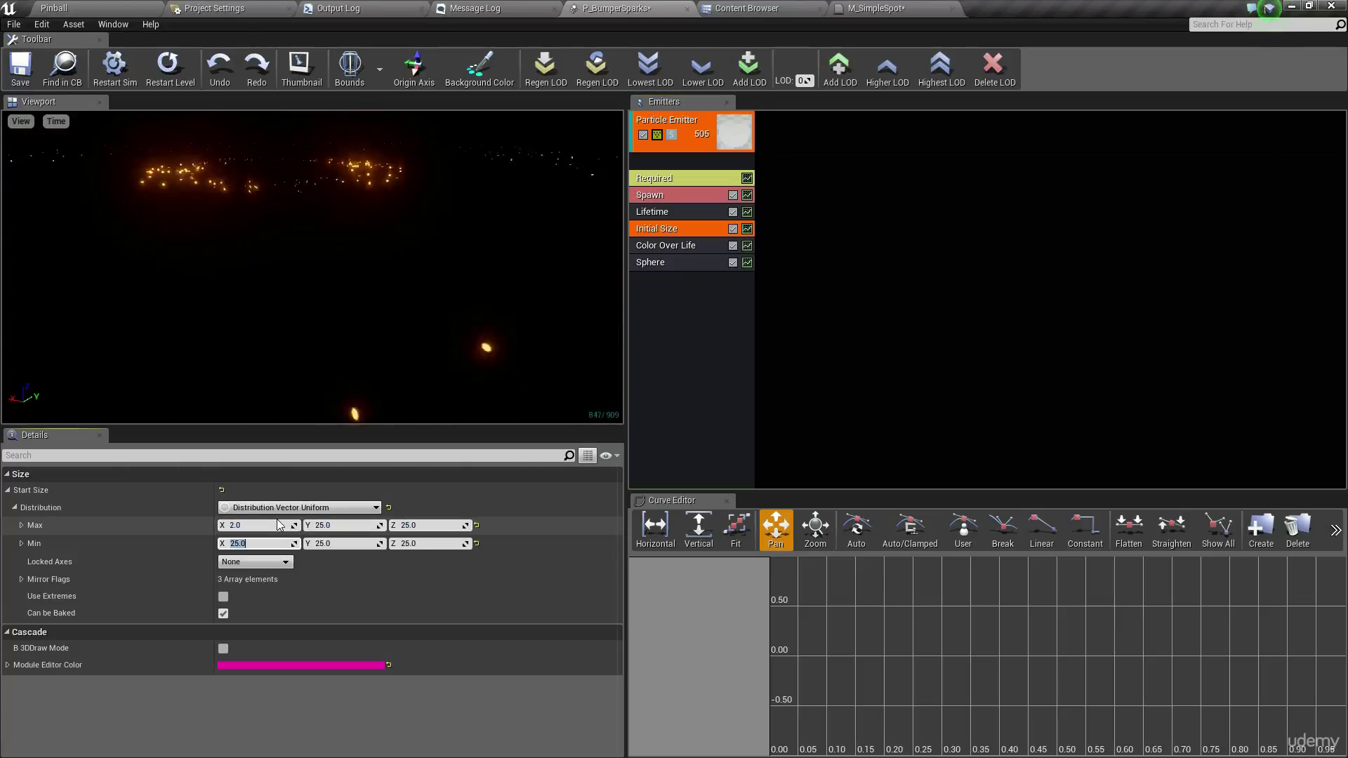
{"action": "type", "text": "10"}
{"action": "key", "text": "Return"}
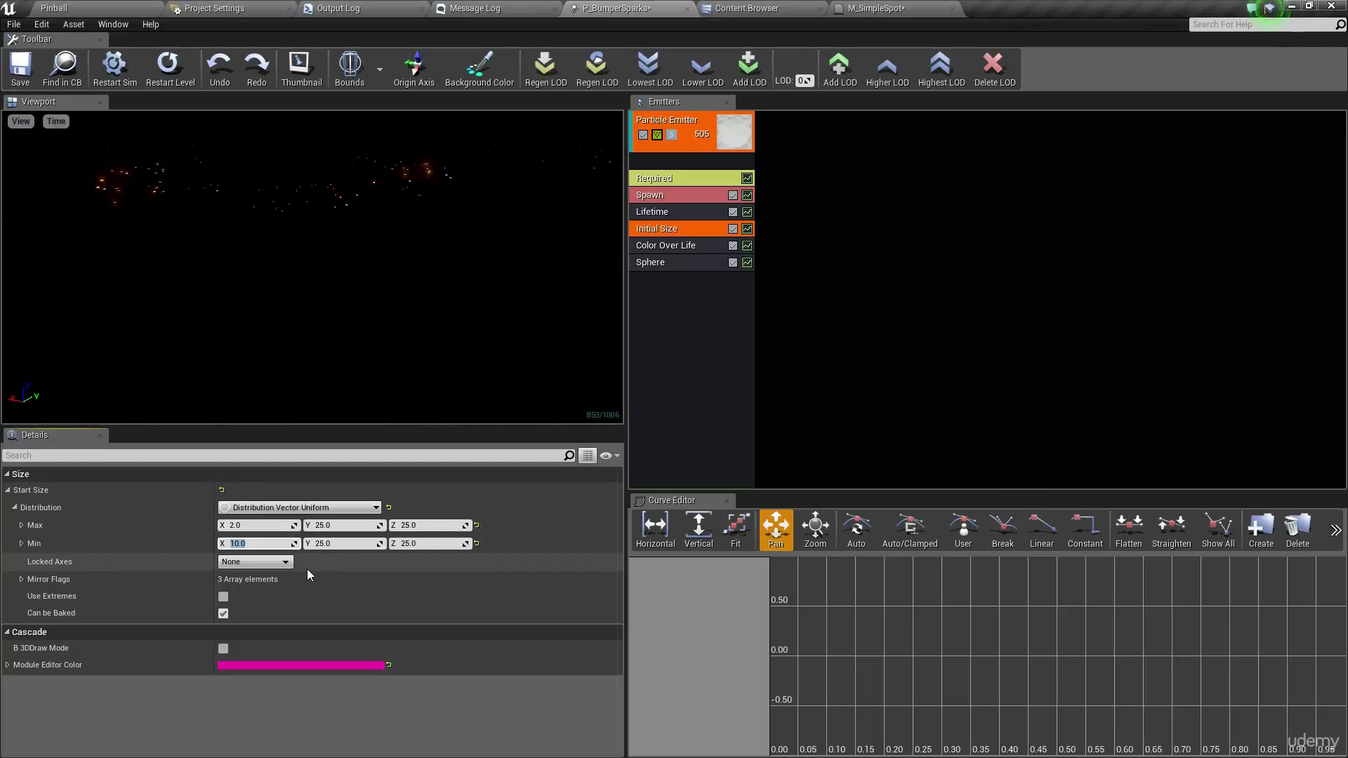
Set the Initial Size module's Start Size Max to X 10, Y 50 and its Min to X 20, Y 30
{"action": "left_click", "coordinate": [254, 524]}
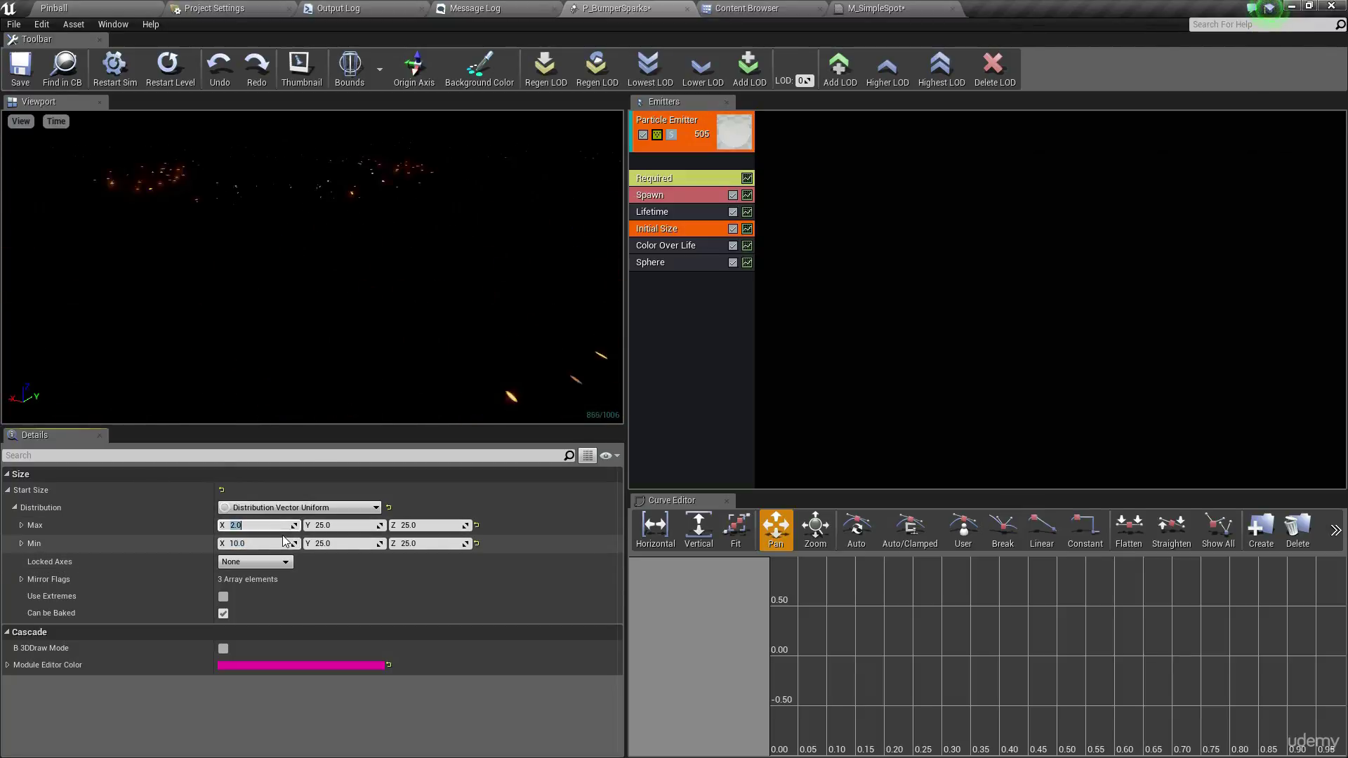
{"action": "type", "text": "10"}
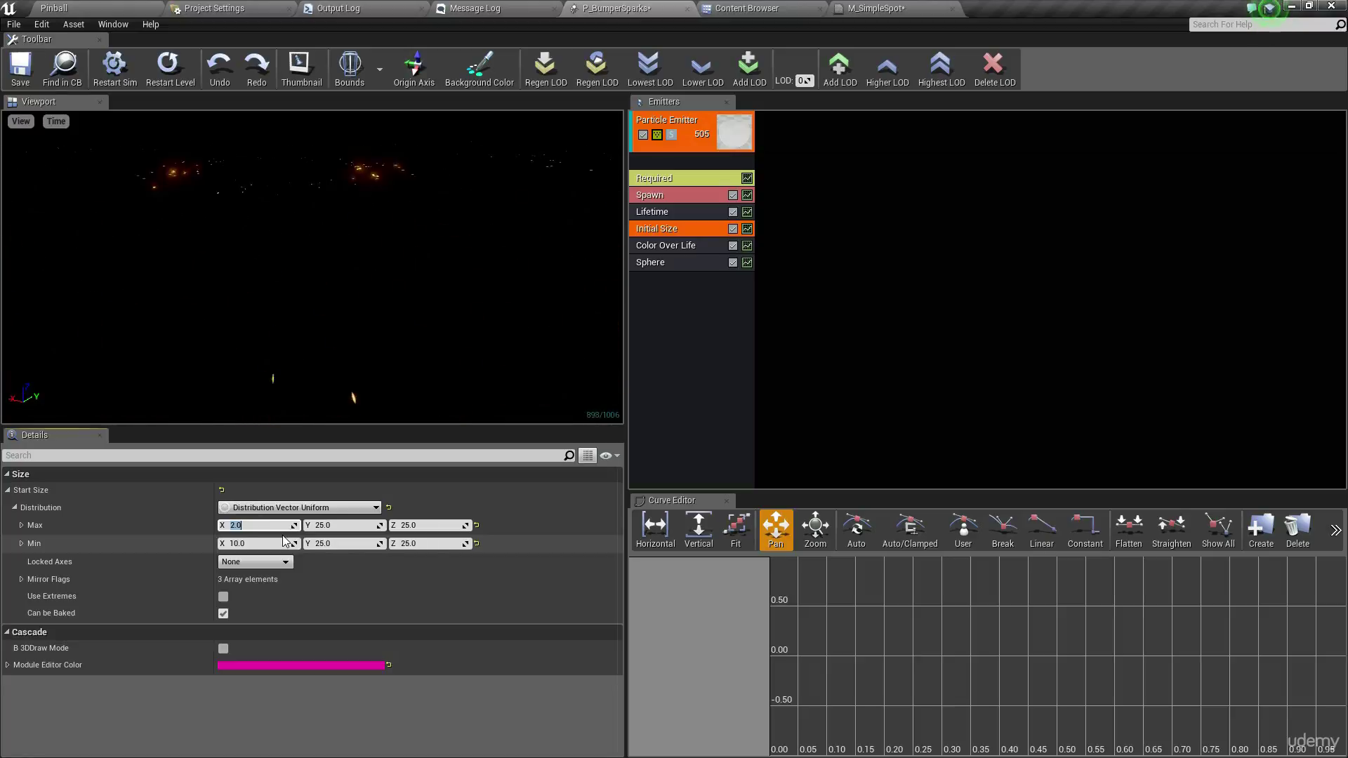
{"action": "key", "text": "Tab"}
{"action": "type", "text": "50"}
{"action": "left_click", "coordinate": [283, 542]}
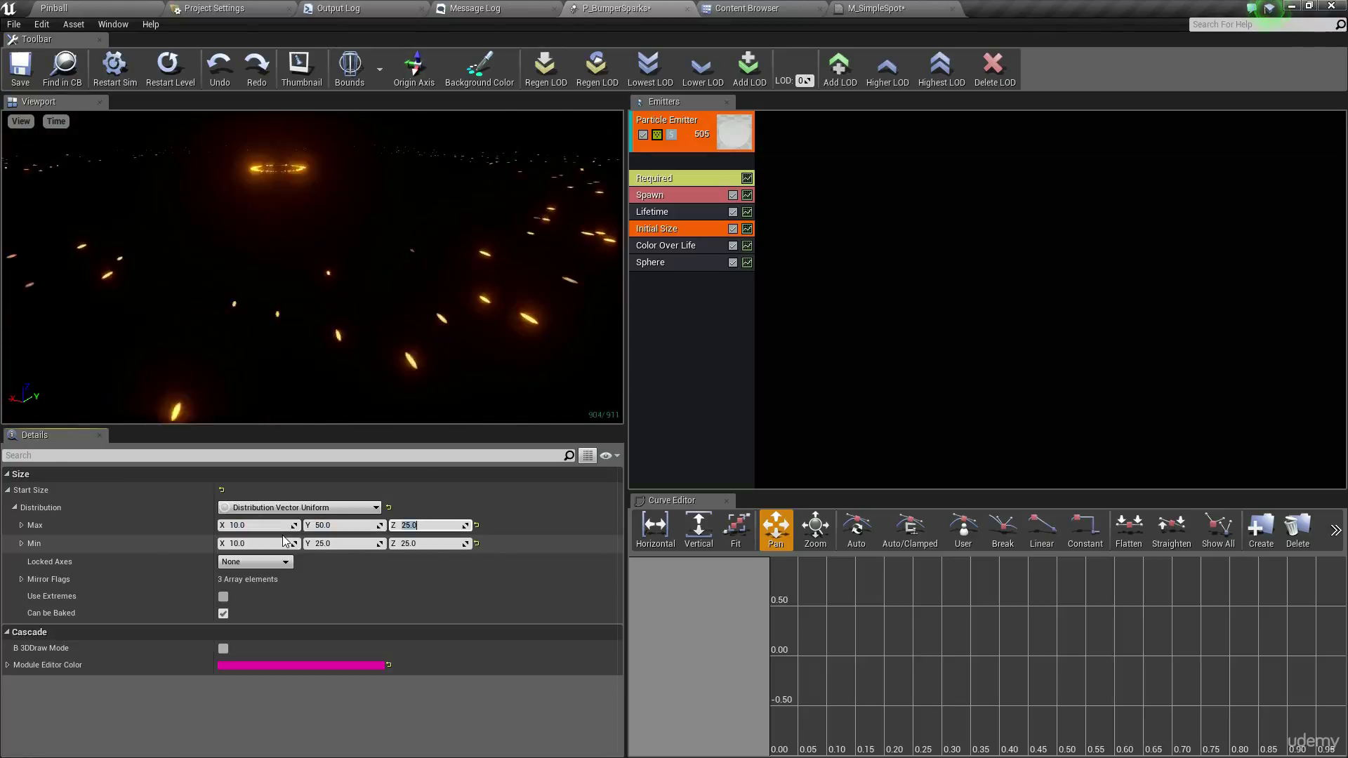
{"action": "type", "text": "20"}
{"action": "key", "text": "Tab"}
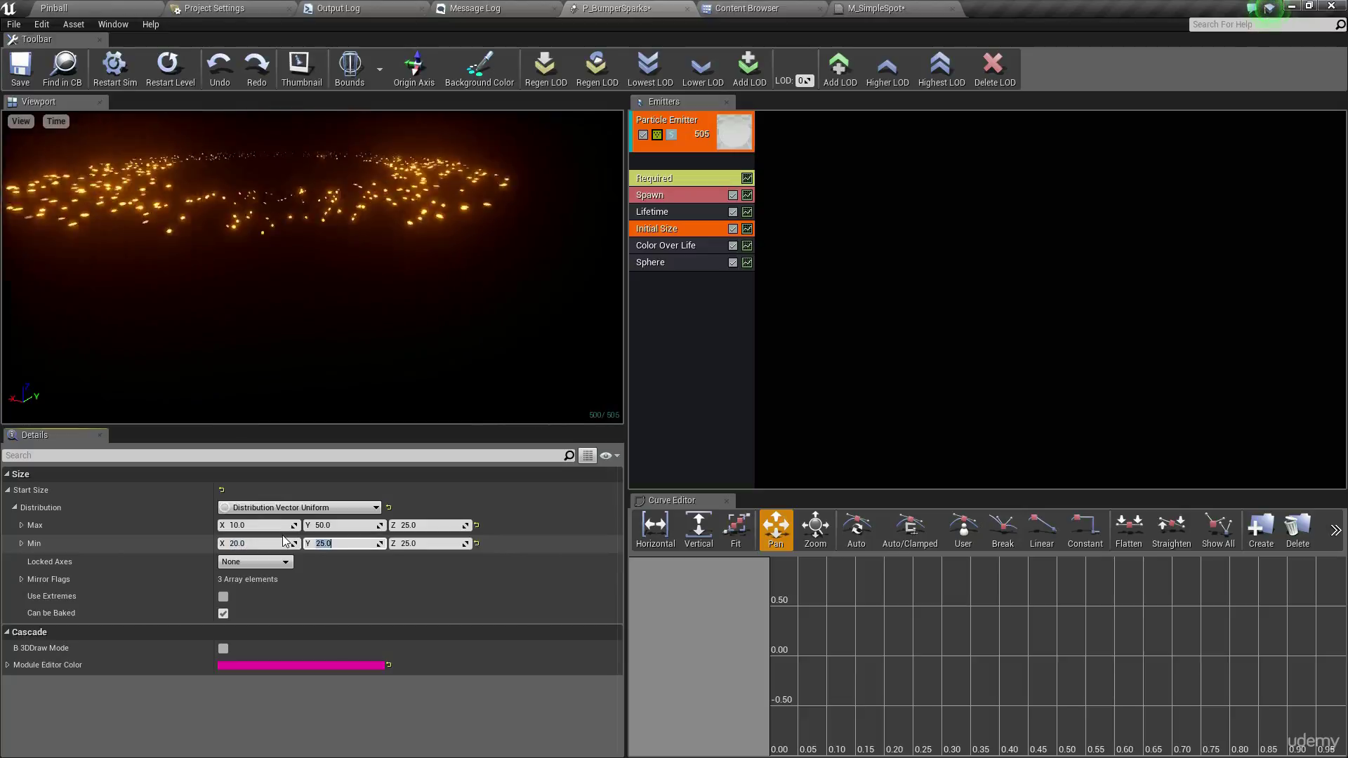
{"action": "type", "text": "30"}
Set the Start Size Min Y to 40 and save the P_BumperSparks particle system
{"action": "left_click_drag", "start_coordinate": [429, 258], "coordinate": [430, 330]}
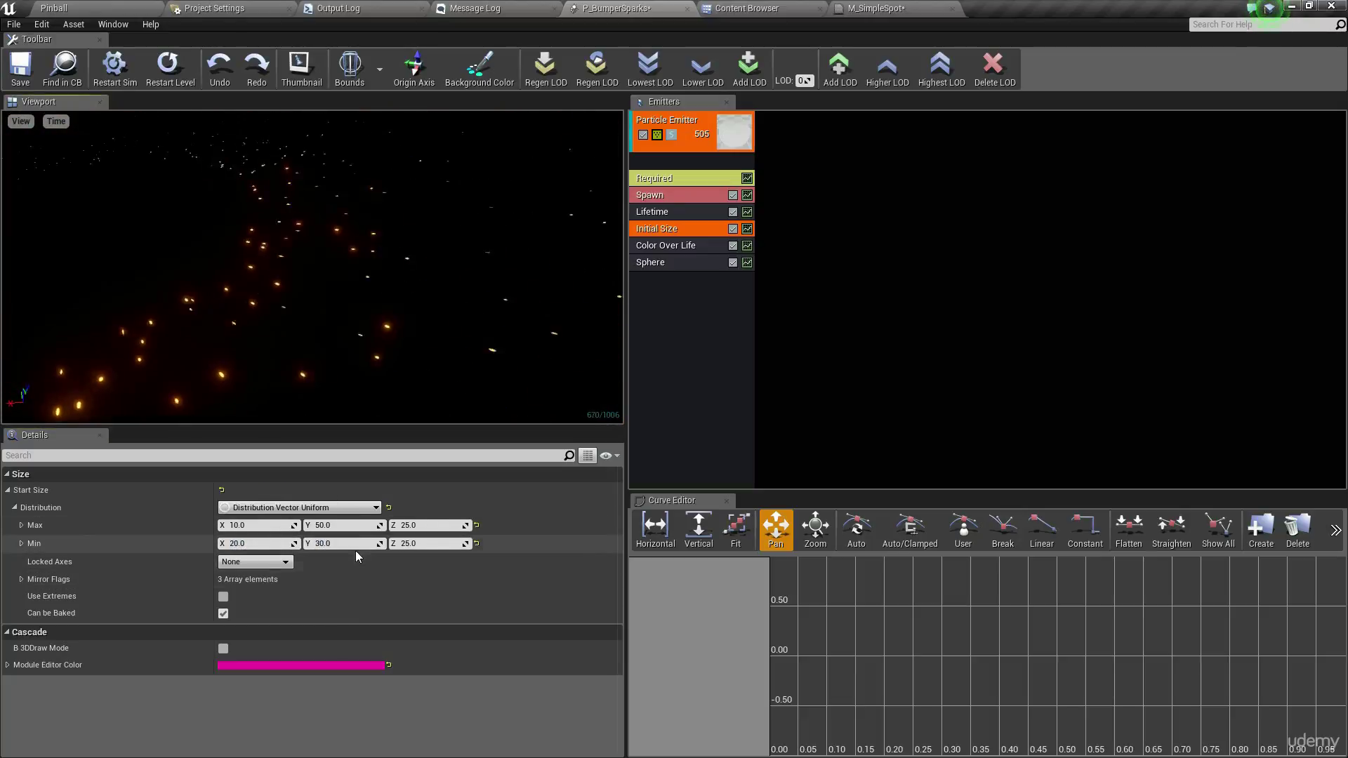
{"action": "type", "text": "40"}
{"action": "key", "text": "Return"}
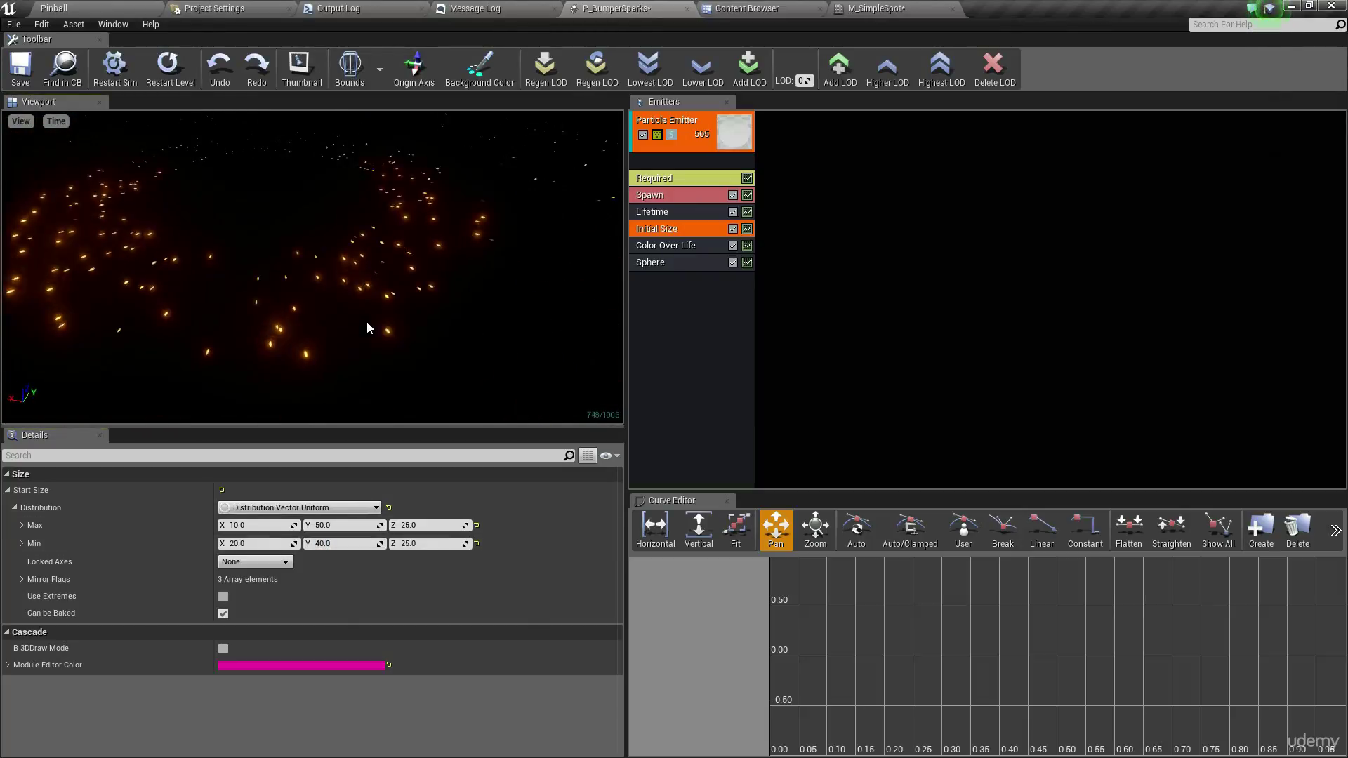
{"action": "left_click", "coordinate": [20, 66]}
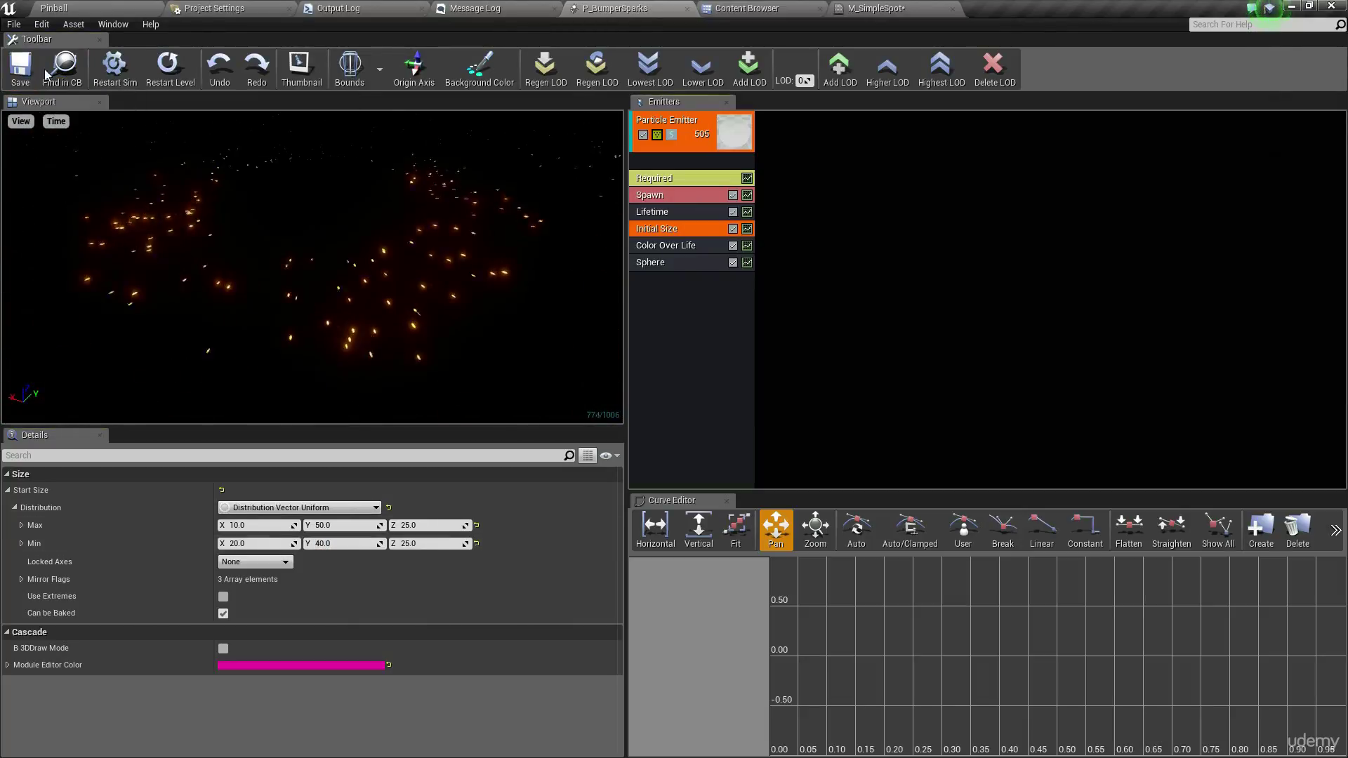
Place P_BumperSparks from the Assets folder into the Pinball level at about X 490, Y 180, Z 10 cm
{"action": "left_click", "coordinate": [84, 9]}
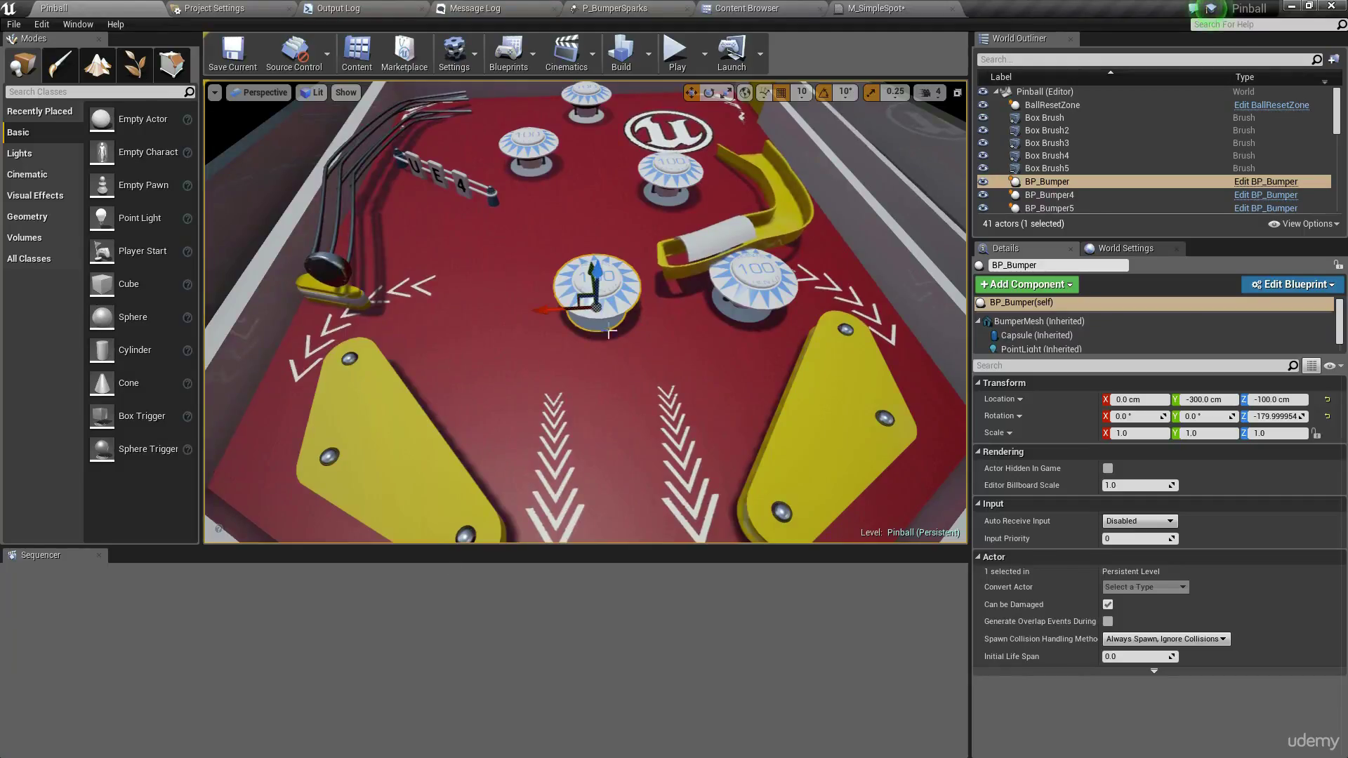
{"action": "scroll", "coordinate": [609, 333], "scroll_direction": "down", "scroll_amount": 5}
{"action": "left_click", "coordinate": [375, 60]}
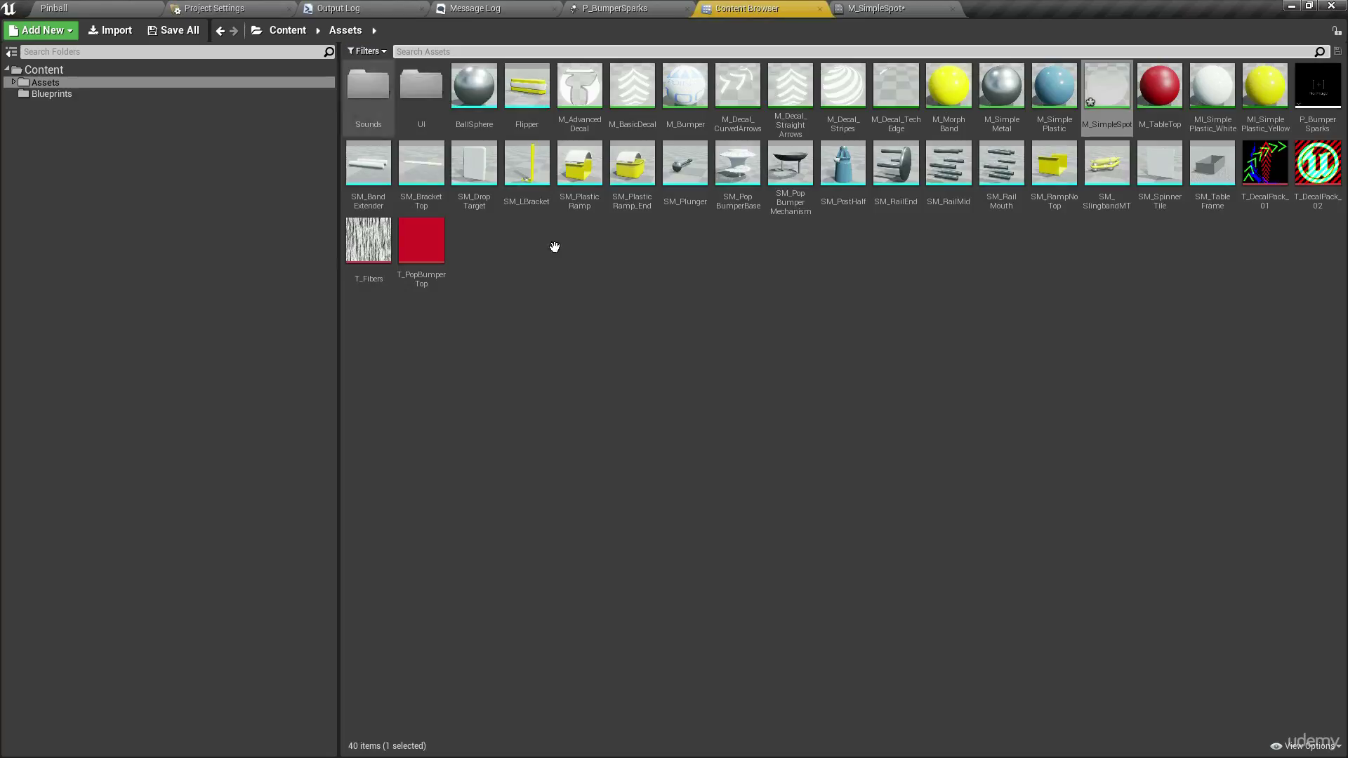
{"action": "left_click", "coordinate": [554, 247]}
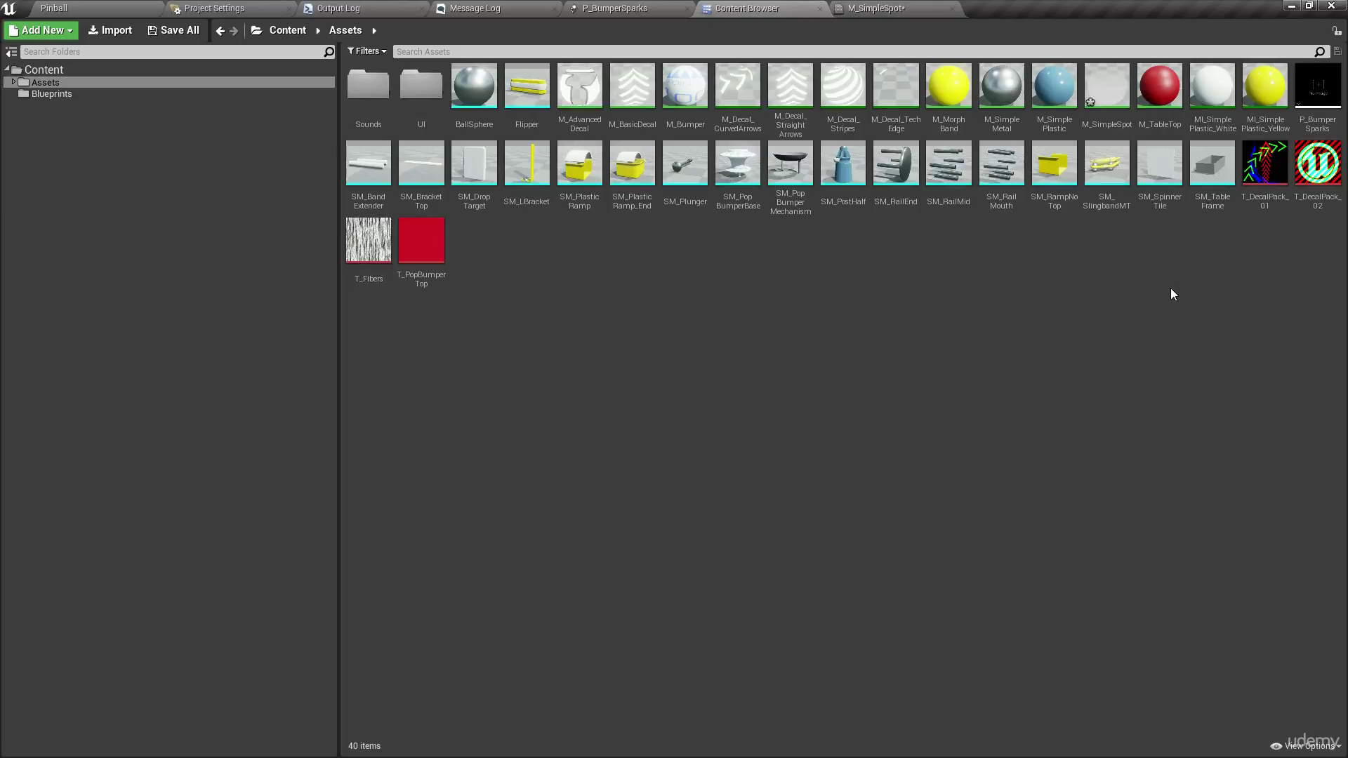
{"action": "left_click_drag", "start_coordinate": [1302, 126], "coordinate": [432, 232]}
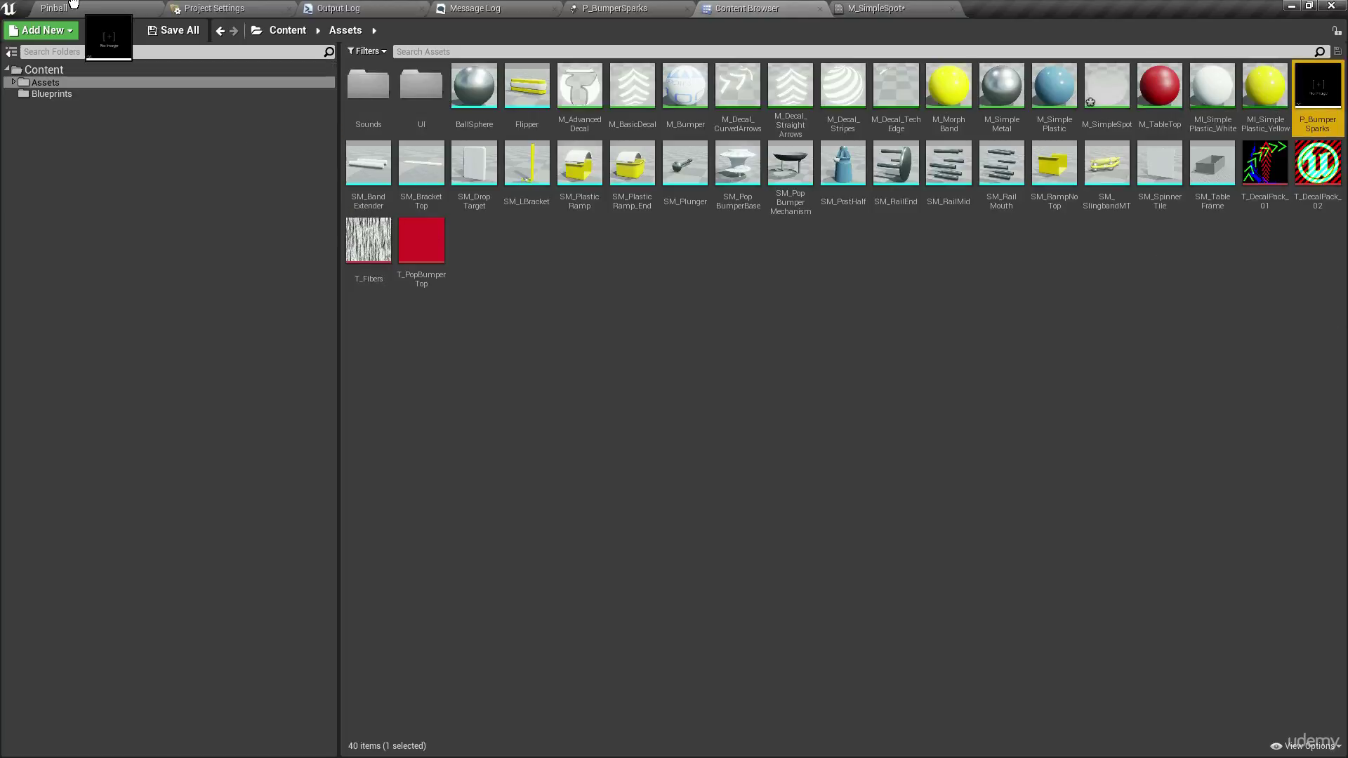
{"action": "left_click_drag", "start_coordinate": [73, 4], "coordinate": [73, 4]}
{"action": "left_click_drag", "start_coordinate": [582, 294], "coordinate": [545, 248]}
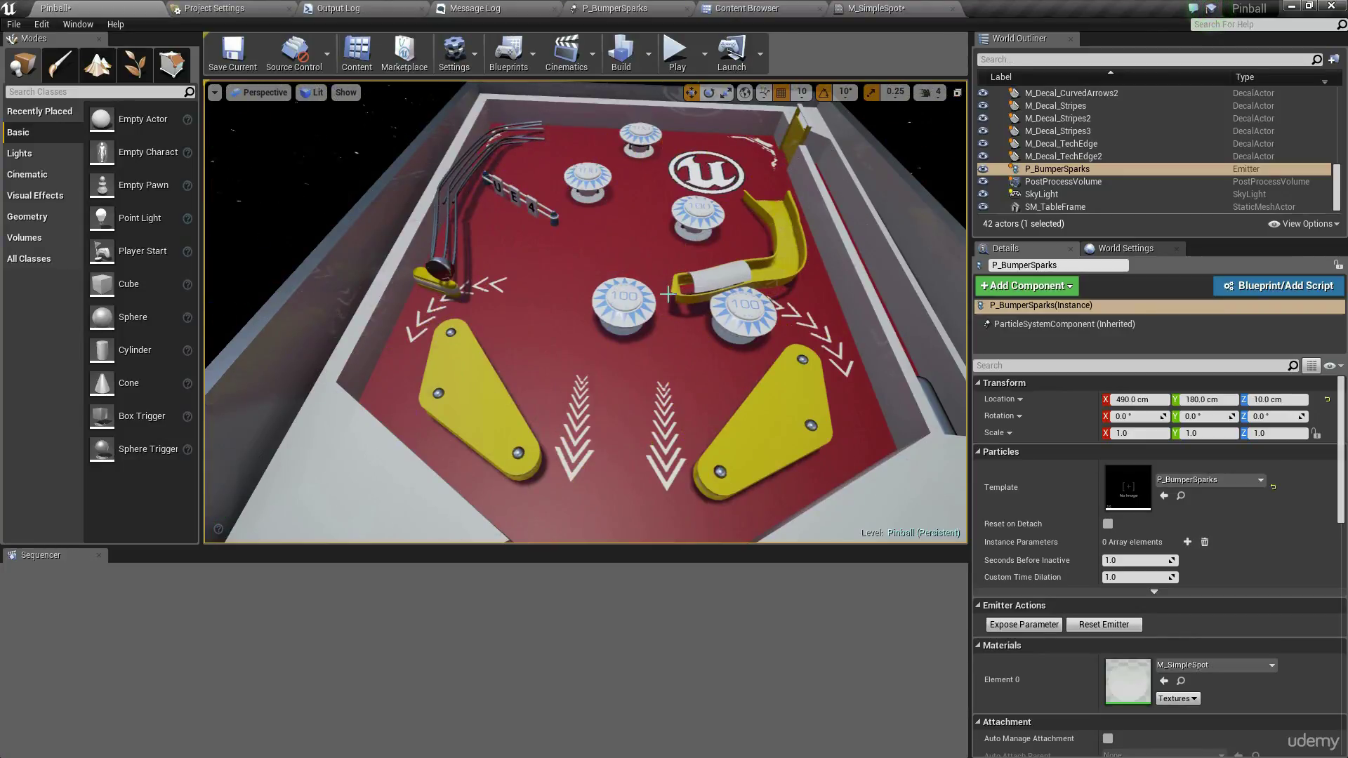
Enable Responsive AA on the M_SimpleSpot material and save the material
{"action": "right_click_drag", "start_coordinate": [672, 299], "coordinate": [609, 279]}
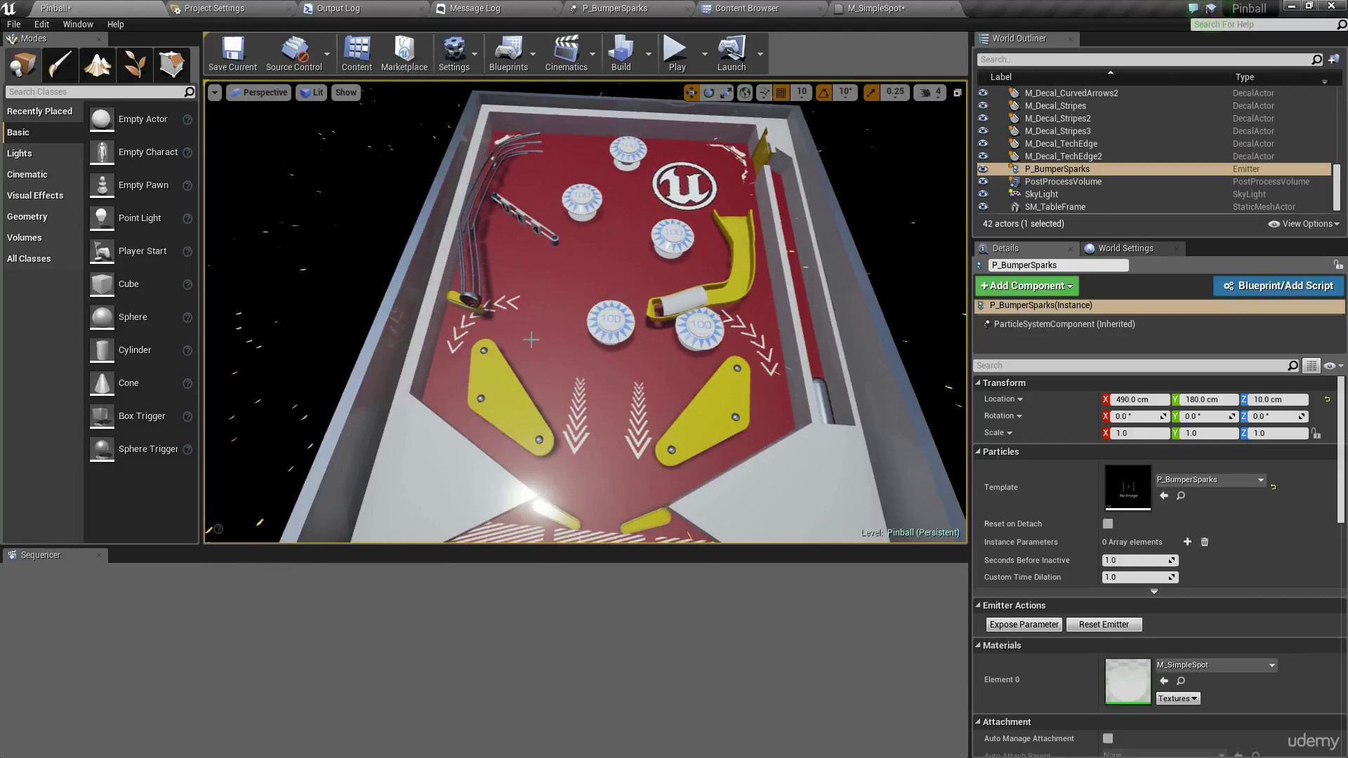
{"action": "key", "text": "g"}
{"action": "right_click_drag", "start_coordinate": [653, 350], "coordinate": [611, 348]}
{"action": "key", "text": "w"}
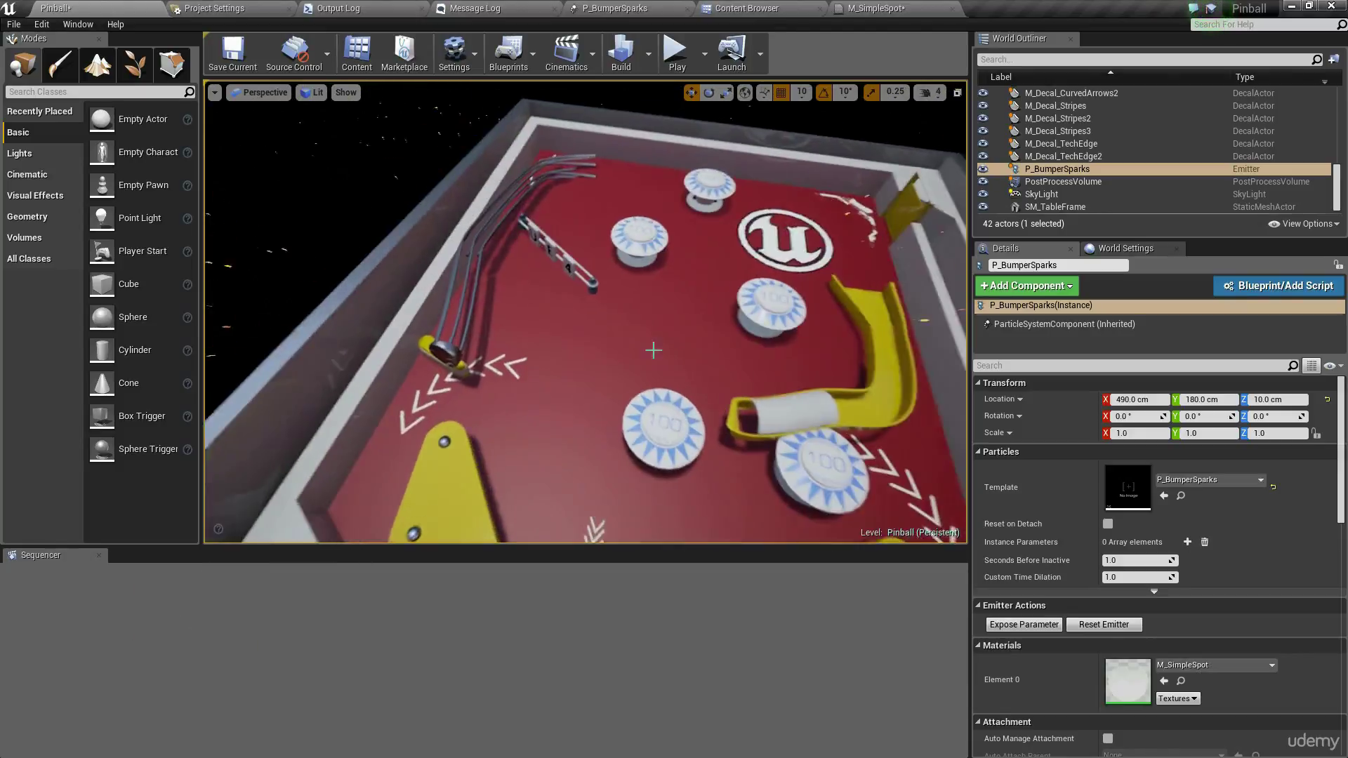
{"action": "left_click", "coordinate": [889, 9]}
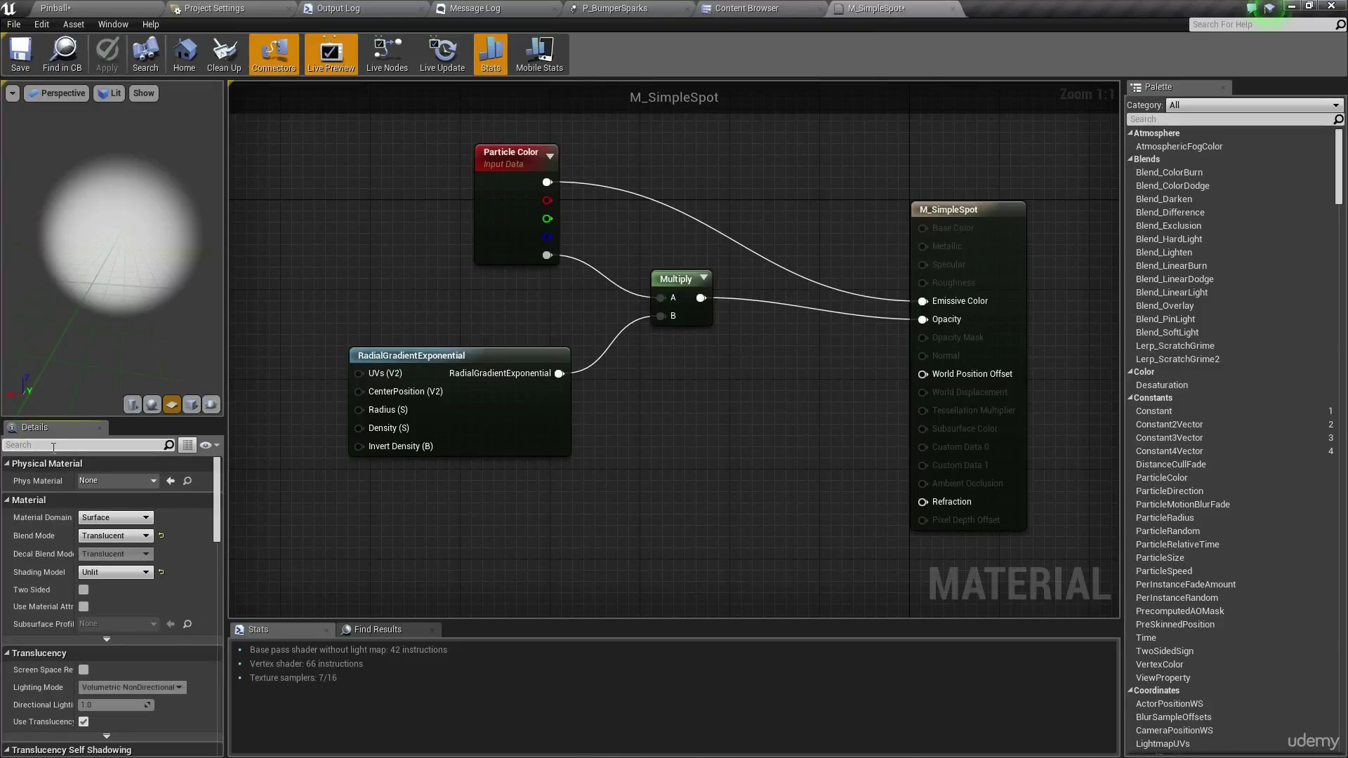
{"action": "type", "text": "responsi"}
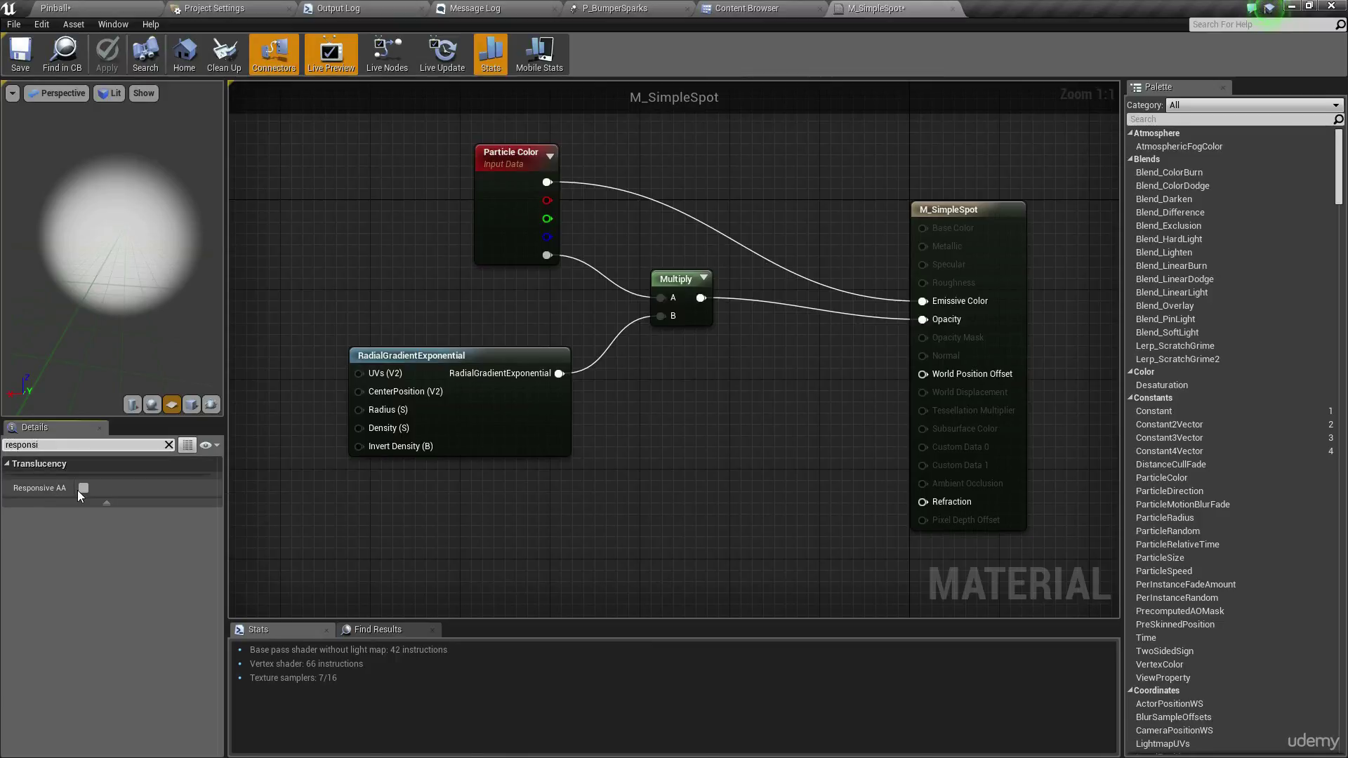
{"action": "left_click", "coordinate": [83, 488]}
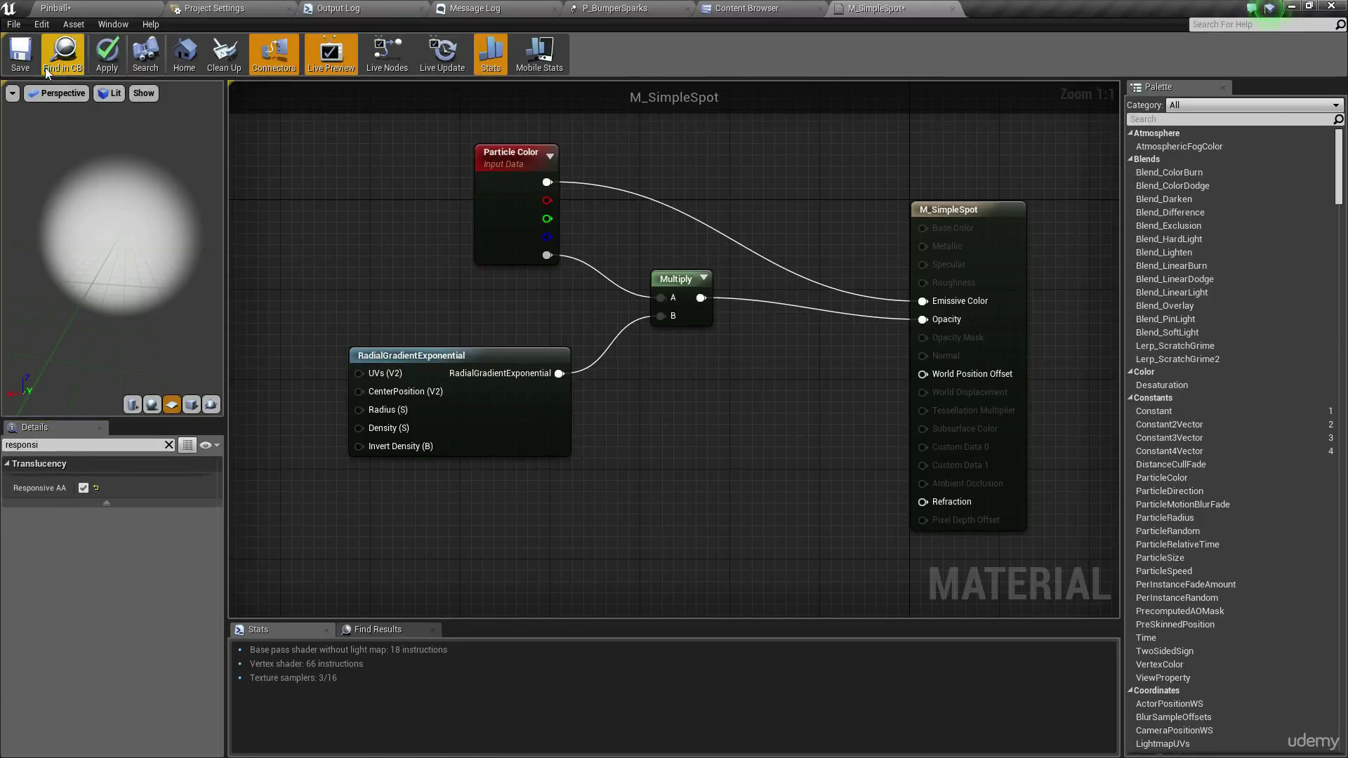
{"action": "left_click", "coordinate": [36, 49]}
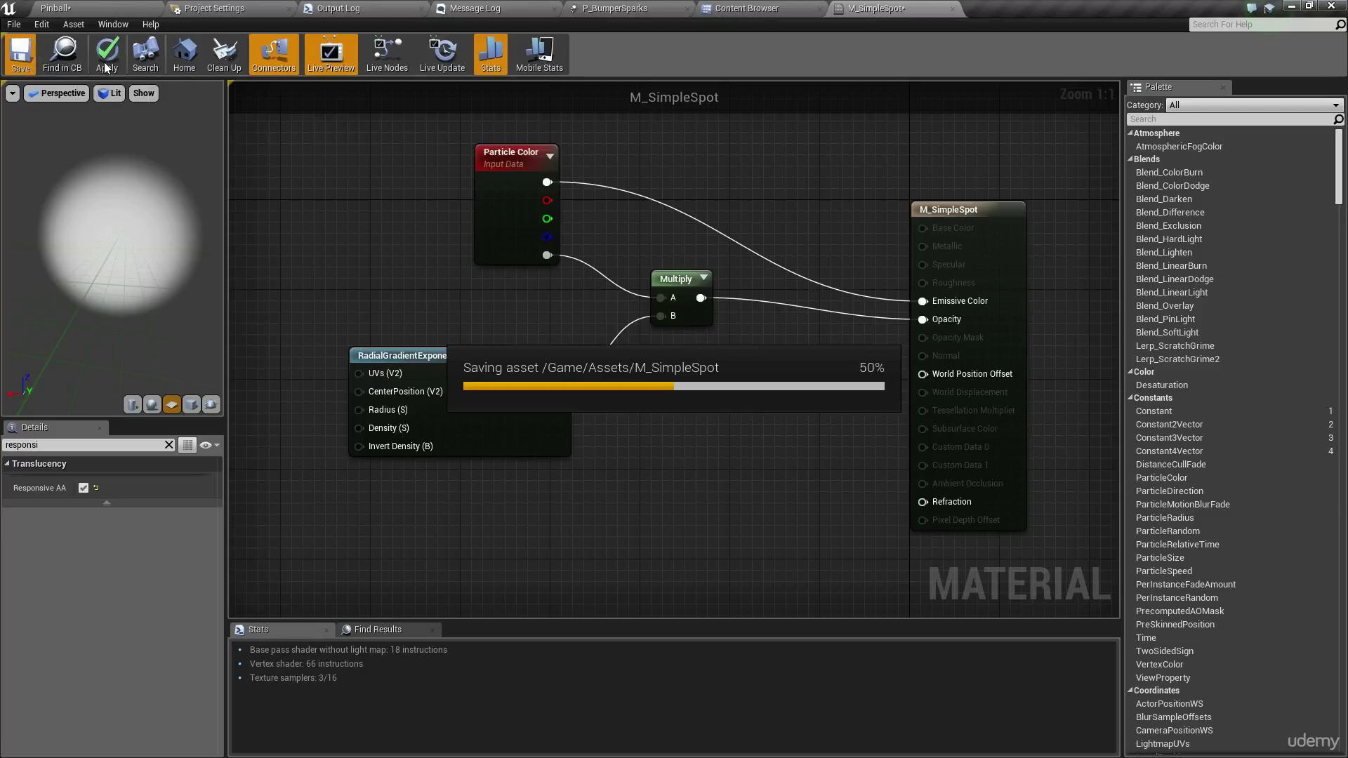
Move the P_BumperSparks emitter in the Pinball level to about X 210, Y 760, Z 180 cm
{"action": "left_click", "coordinate": [124, 10]}
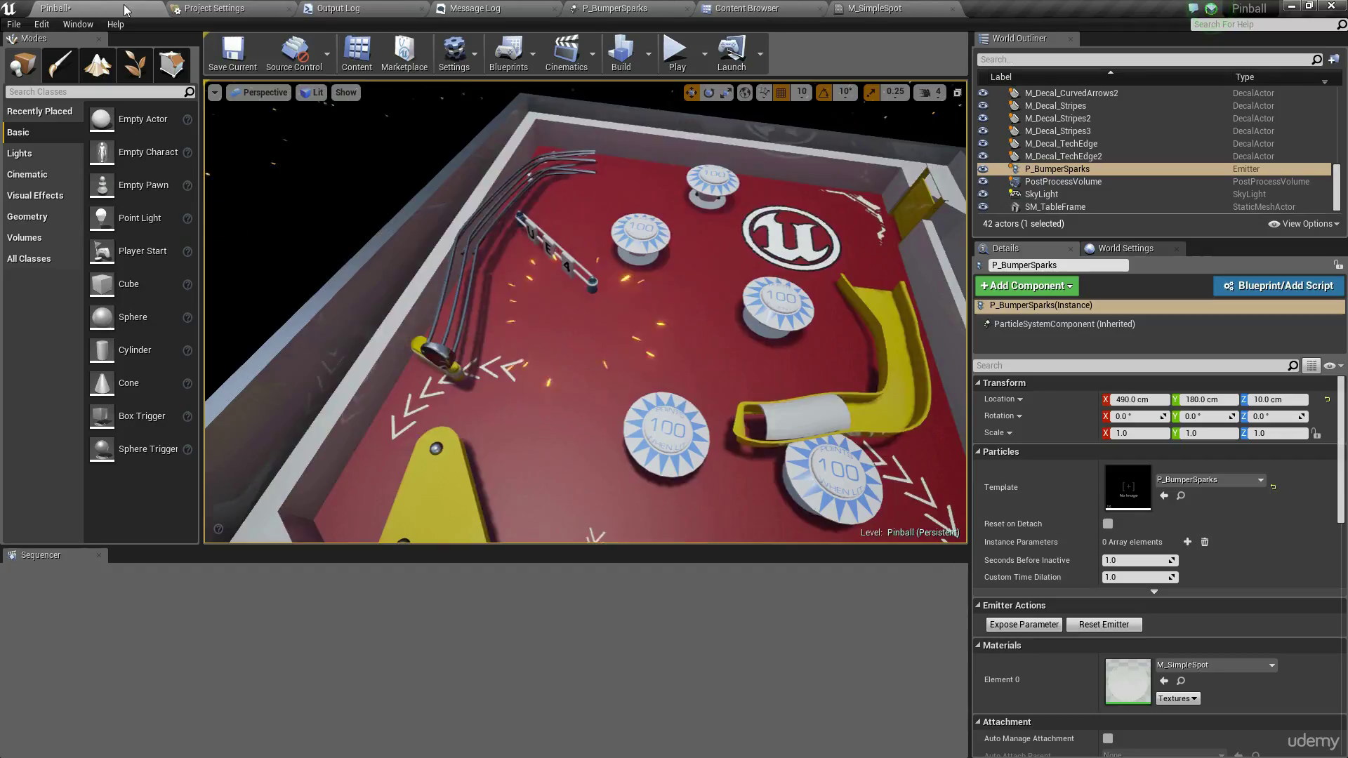
{"action": "right_click_drag", "start_coordinate": [449, 267], "coordinate": [611, 294]}
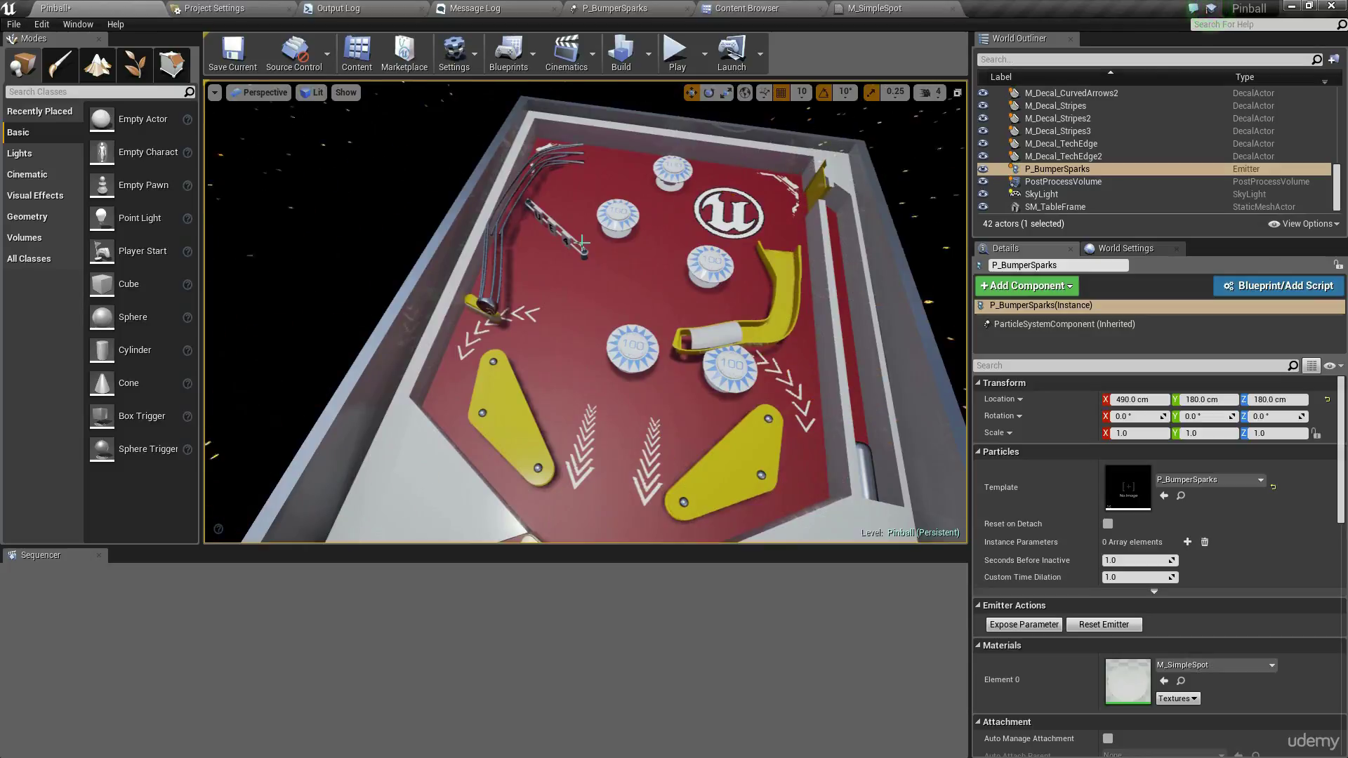
{"action": "right_click_drag", "start_coordinate": [582, 243], "coordinate": [581, 288]}
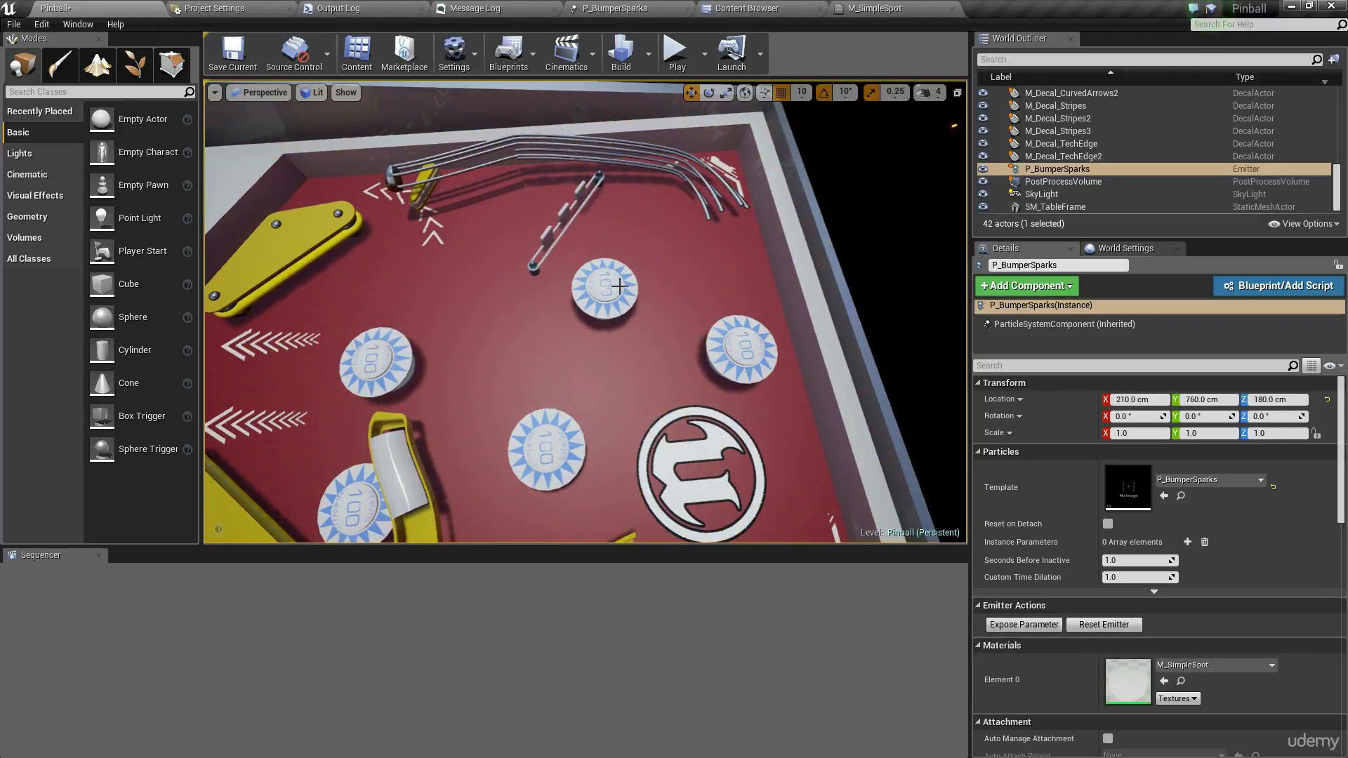
{"action": "right_click_drag", "start_coordinate": [618, 286], "coordinate": [517, 295]}
{"action": "key", "text": "w"}
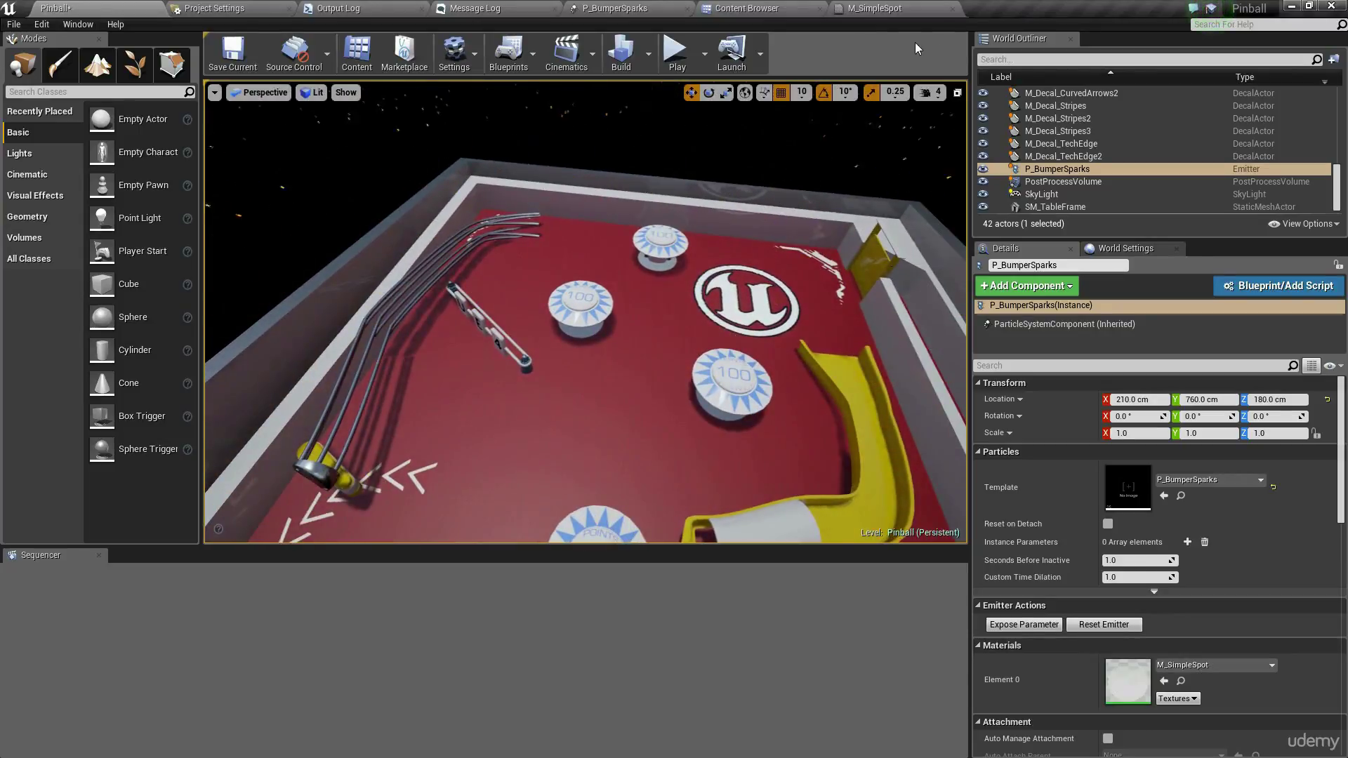
Set the Sphere module's Start Radius constant in P_BumperSparks to 100
{"action": "left_click", "coordinate": [623, 8]}
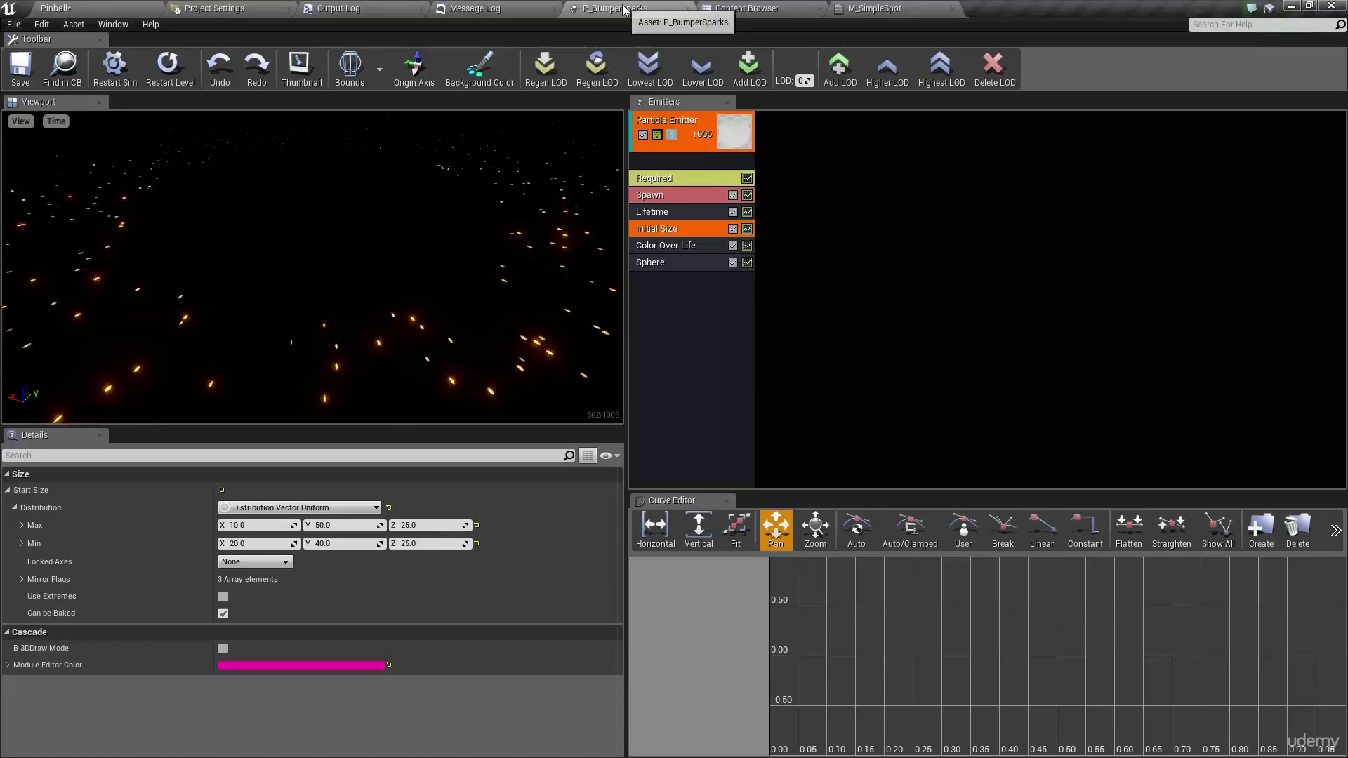
{"action": "left_click", "coordinate": [660, 263]}
{"action": "left_click", "coordinate": [256, 524]}
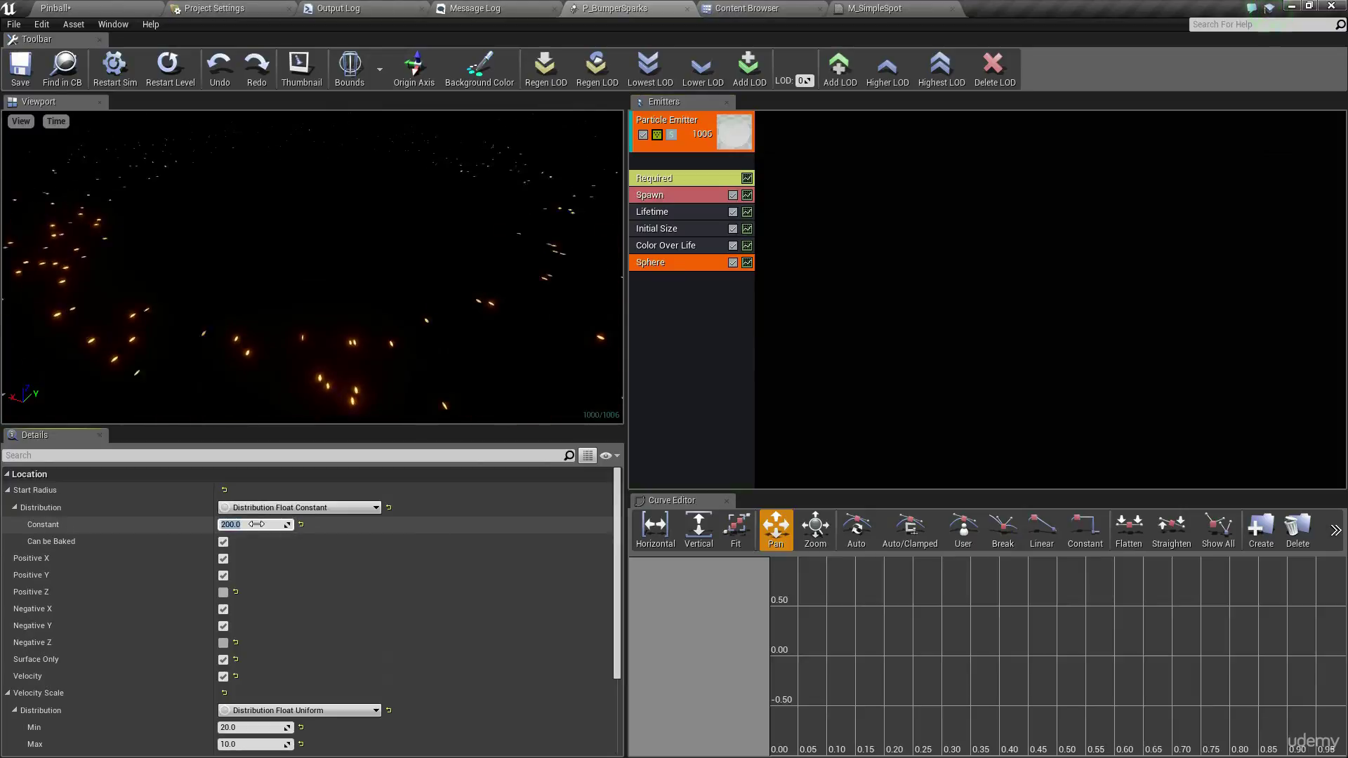
{"action": "key", "text": "Return"}
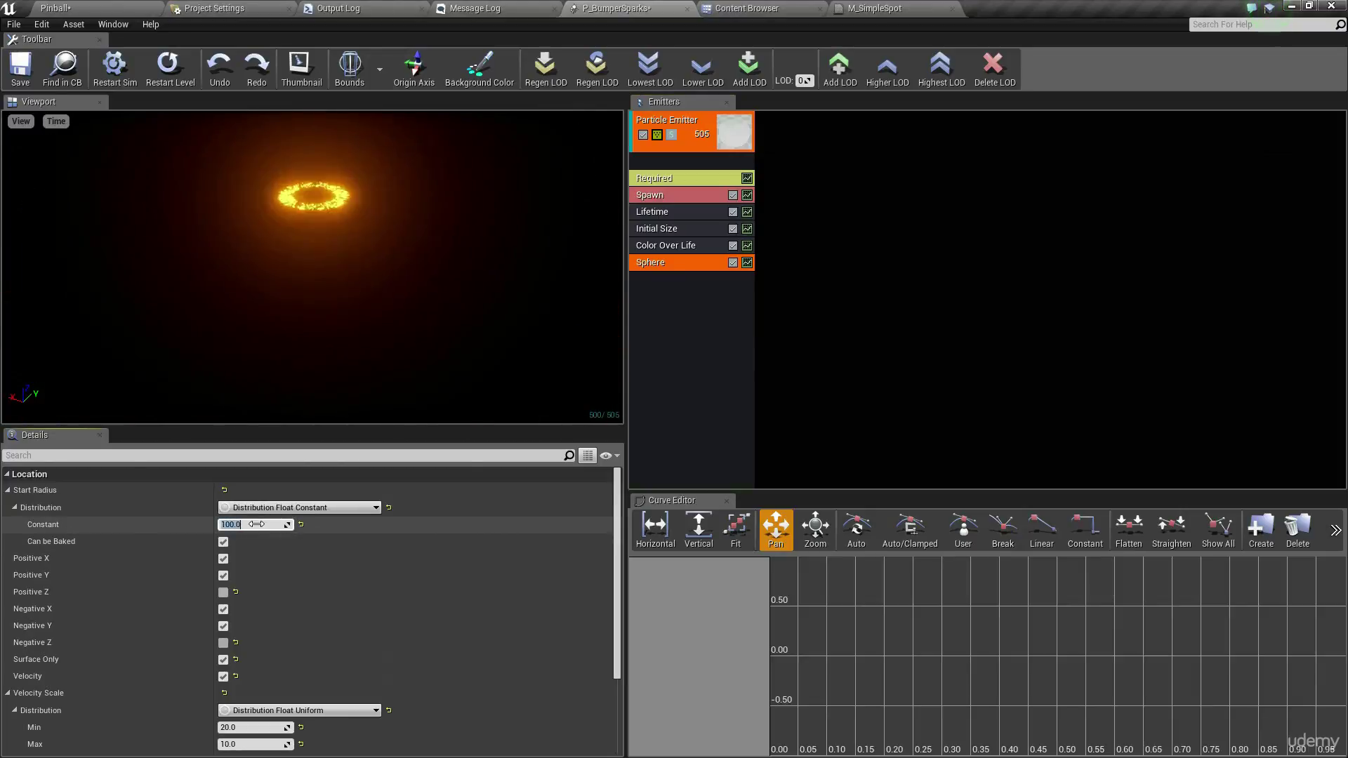
Reposition the P_BumperSparks emitter in the Pinball level at the bumper beside the target rail, about X 240, Y 790, Z -10 cm
{"action": "left_click", "coordinate": [55, 9]}
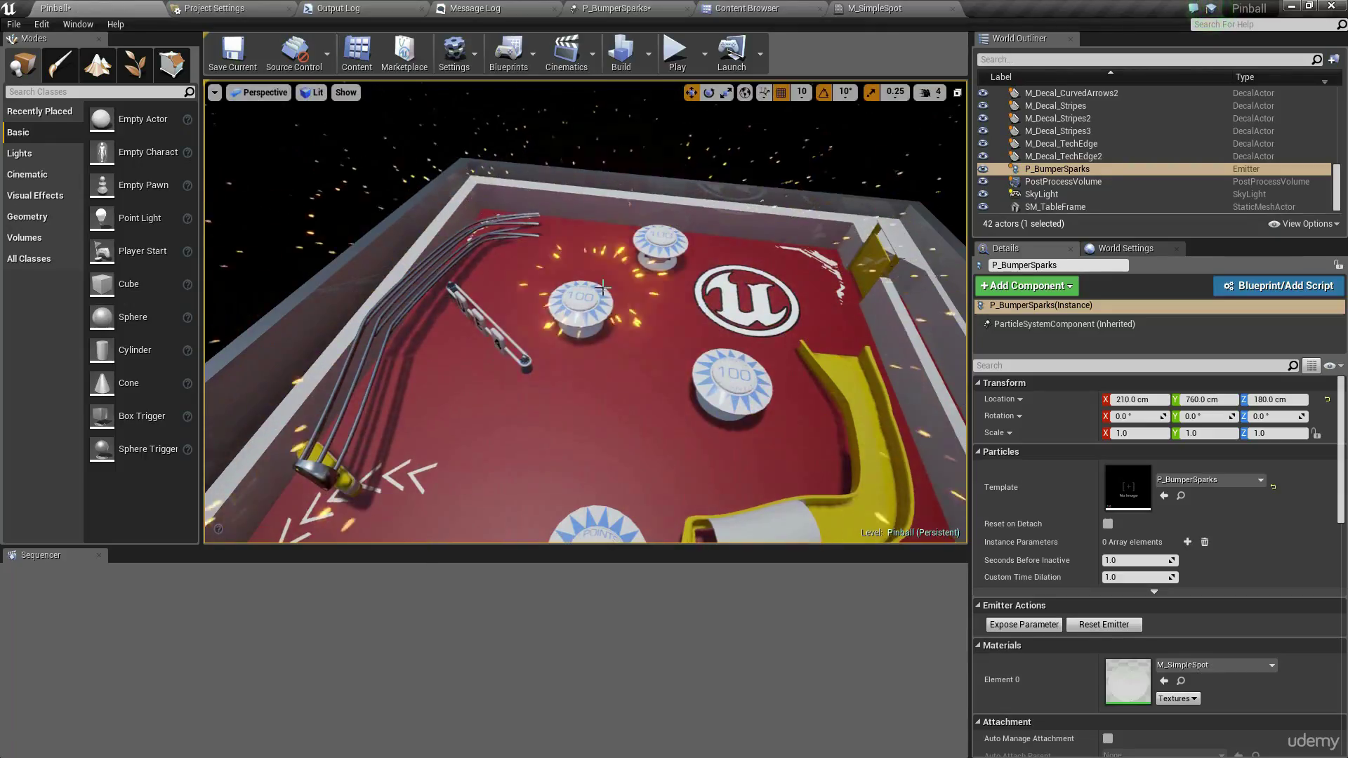
{"action": "right_click_drag", "start_coordinate": [602, 254], "coordinate": [595, 262]}
{"action": "key", "text": "g"}
{"action": "left_click_drag", "start_coordinate": [595, 258], "coordinate": [565, 254]}
{"action": "right_click_drag", "start_coordinate": [565, 253], "coordinate": [491, 295]}
{"action": "left_click_drag", "start_coordinate": [495, 341], "coordinate": [551, 333]}
{"action": "right_click_drag", "start_coordinate": [548, 349], "coordinate": [617, 302]}
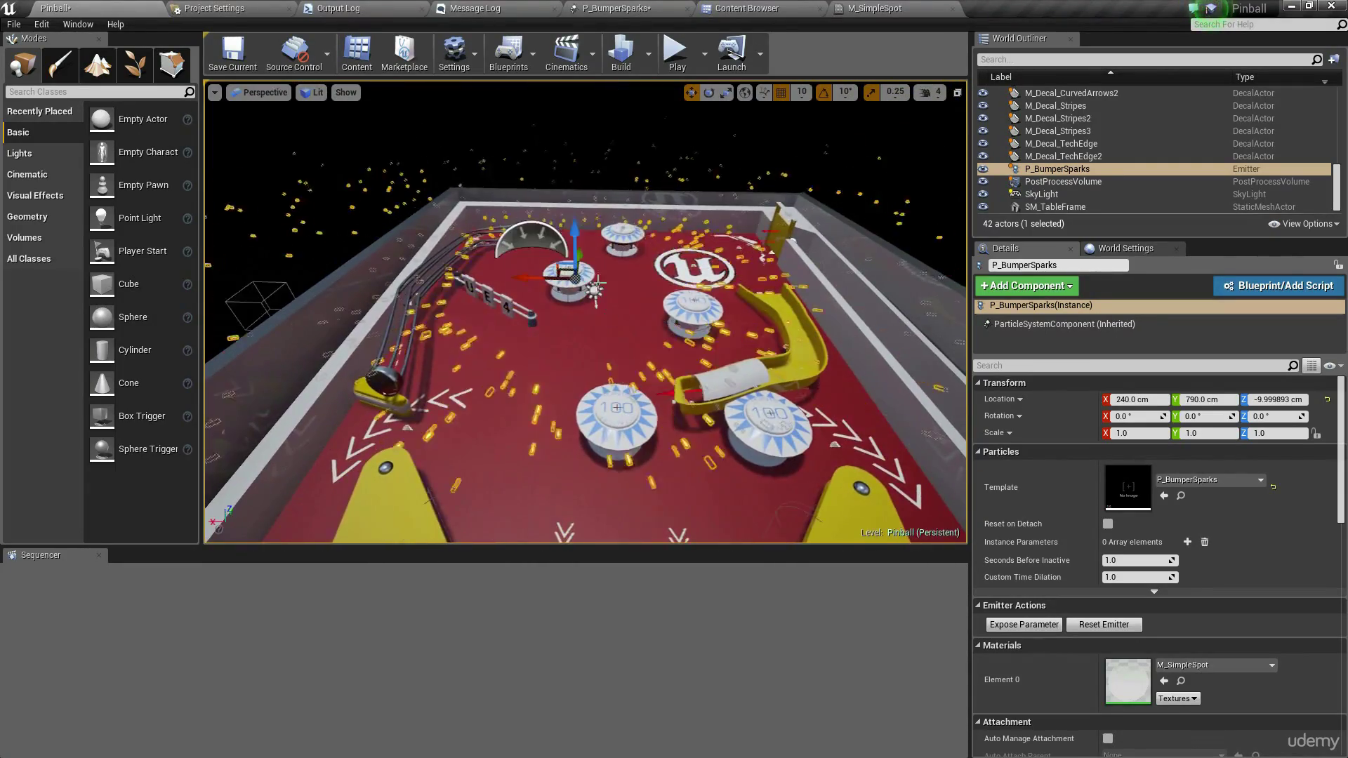
Set the Sphere module's Velocity Scale Max to 30 and check the sparks around the bumper in the Pinball level
{"action": "left_click", "coordinate": [632, 8]}
{"action": "scroll", "coordinate": [424, 596], "scroll_direction": "down", "scroll_amount": 3}
{"action": "scroll", "coordinate": [424, 596], "scroll_direction": "down", "scroll_amount": 1}
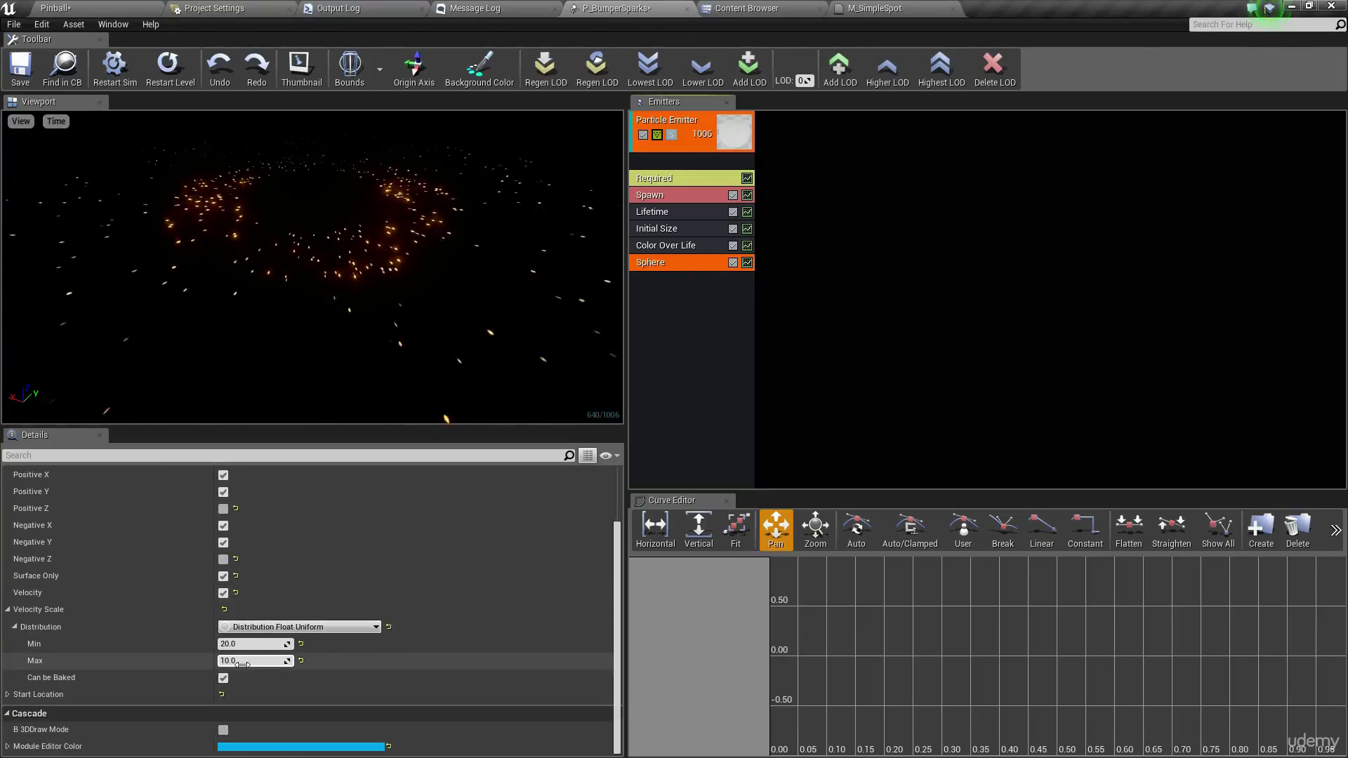
{"action": "left_click", "coordinate": [253, 661]}
{"action": "type", "text": "30"}
{"action": "key", "text": "Return"}
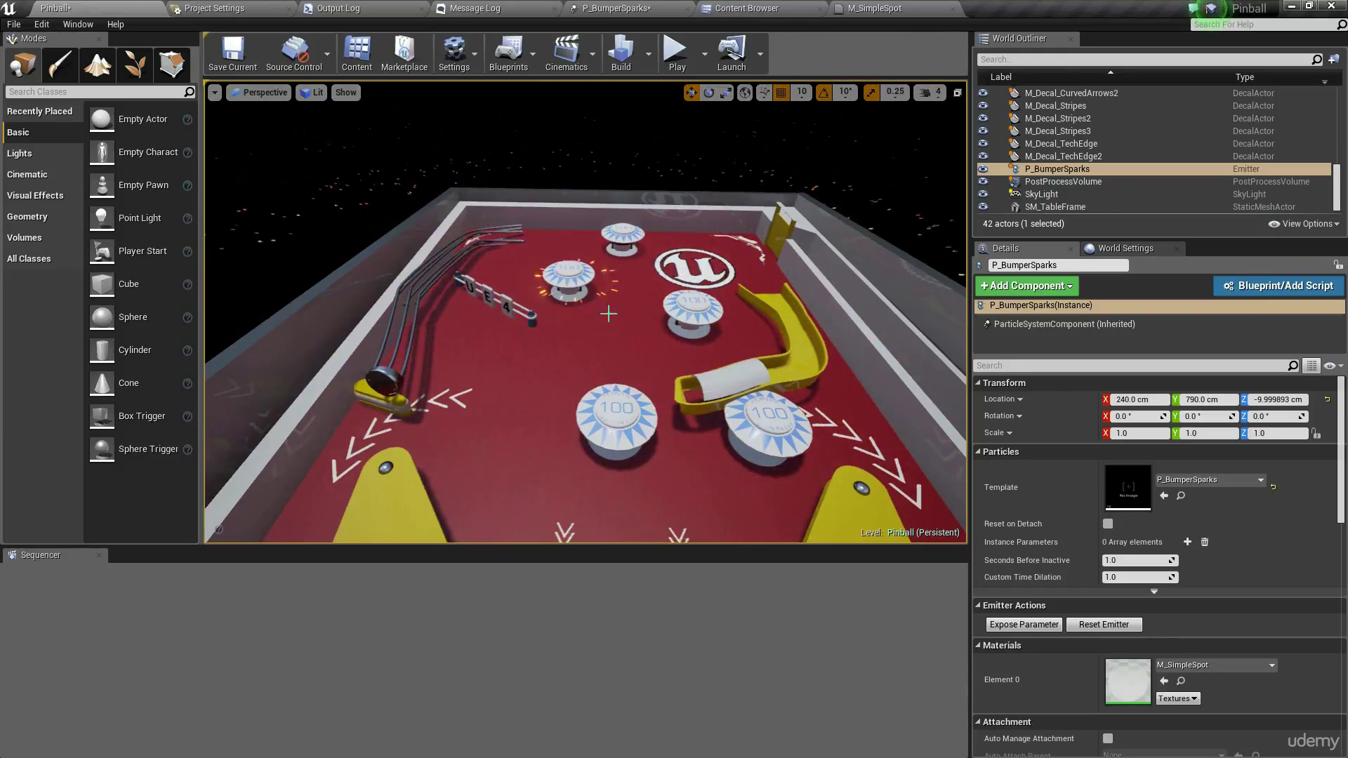
{"action": "right_click_drag", "start_coordinate": [609, 314], "coordinate": [647, 310]}
{"action": "key", "text": "g"}
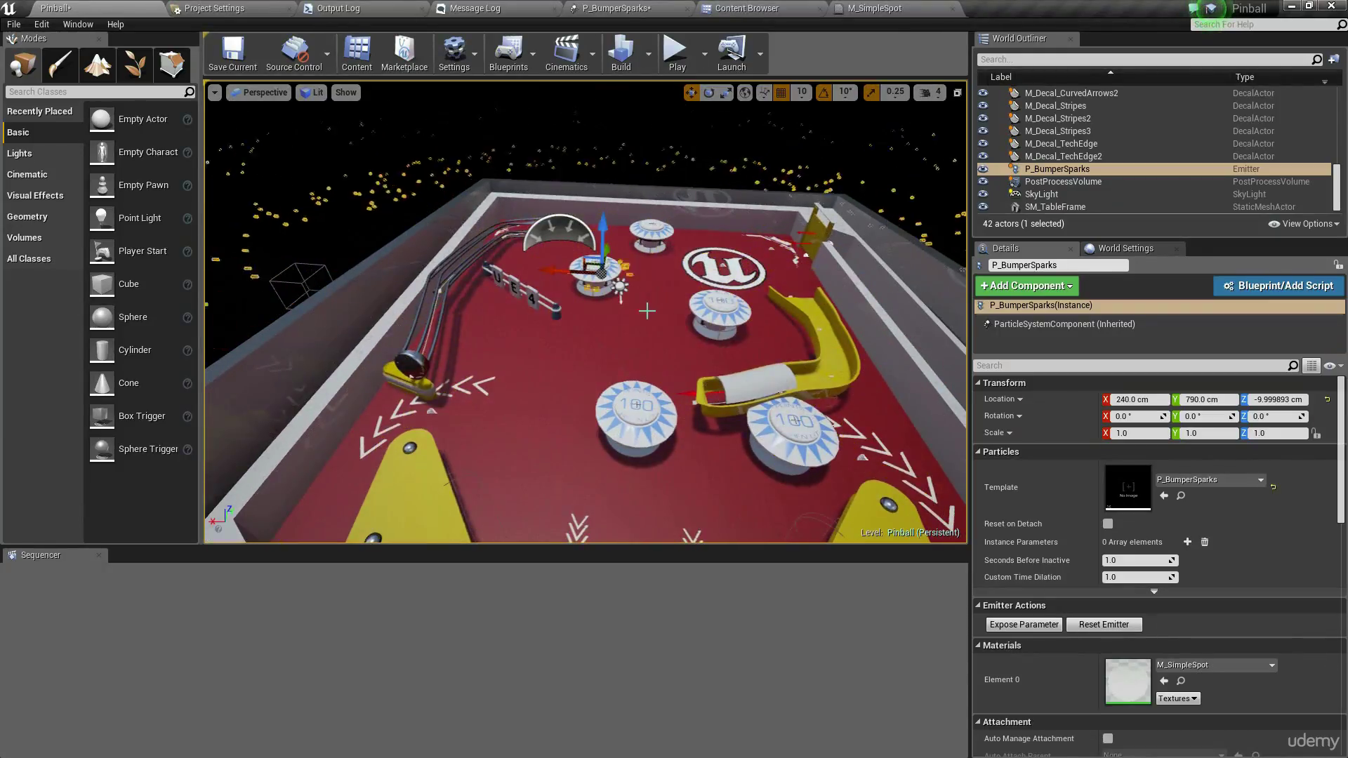
{"action": "key", "text": "Escape"}
Add a New GPU Sprites TypeData module to the P_BumperSparks particle emitter
{"action": "left_click", "coordinate": [863, 7]}
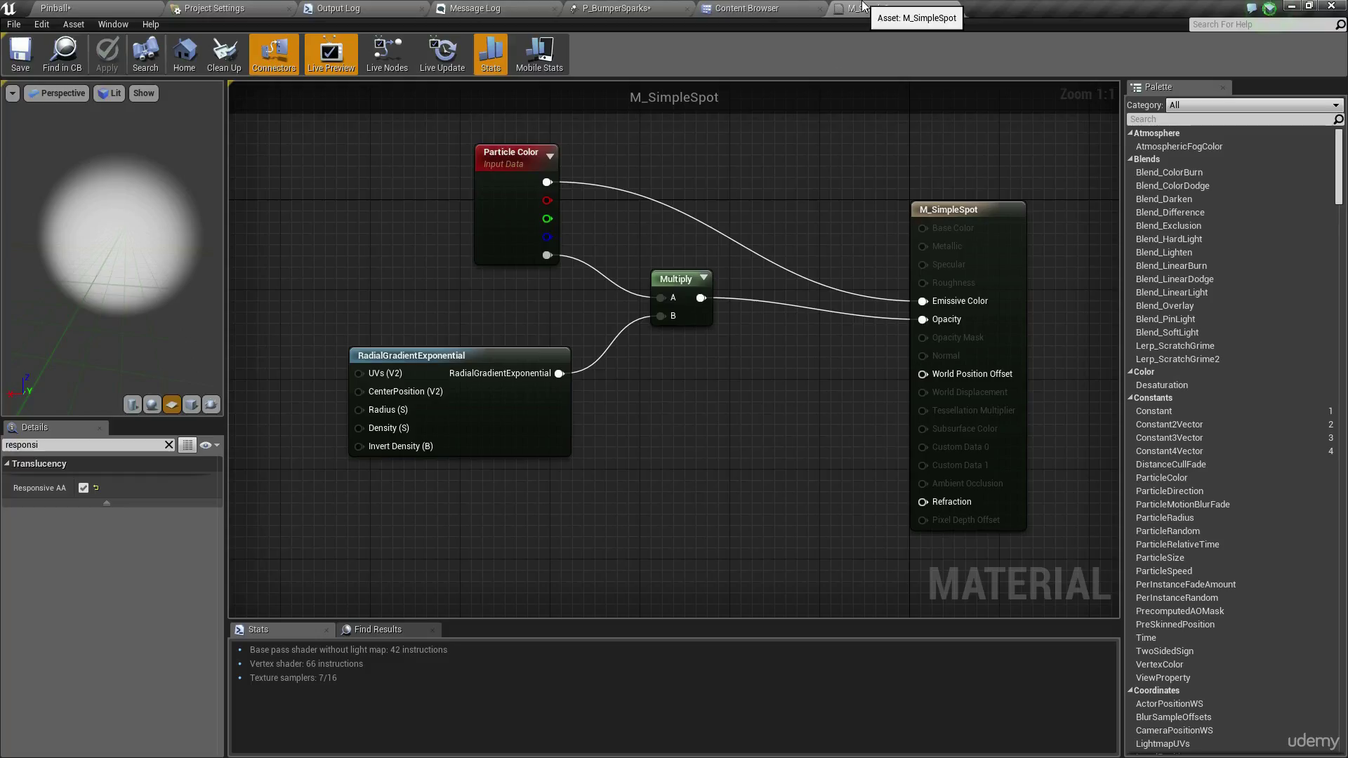
{"action": "left_click", "coordinate": [746, 7]}
{"action": "left_click", "coordinate": [616, 8]}
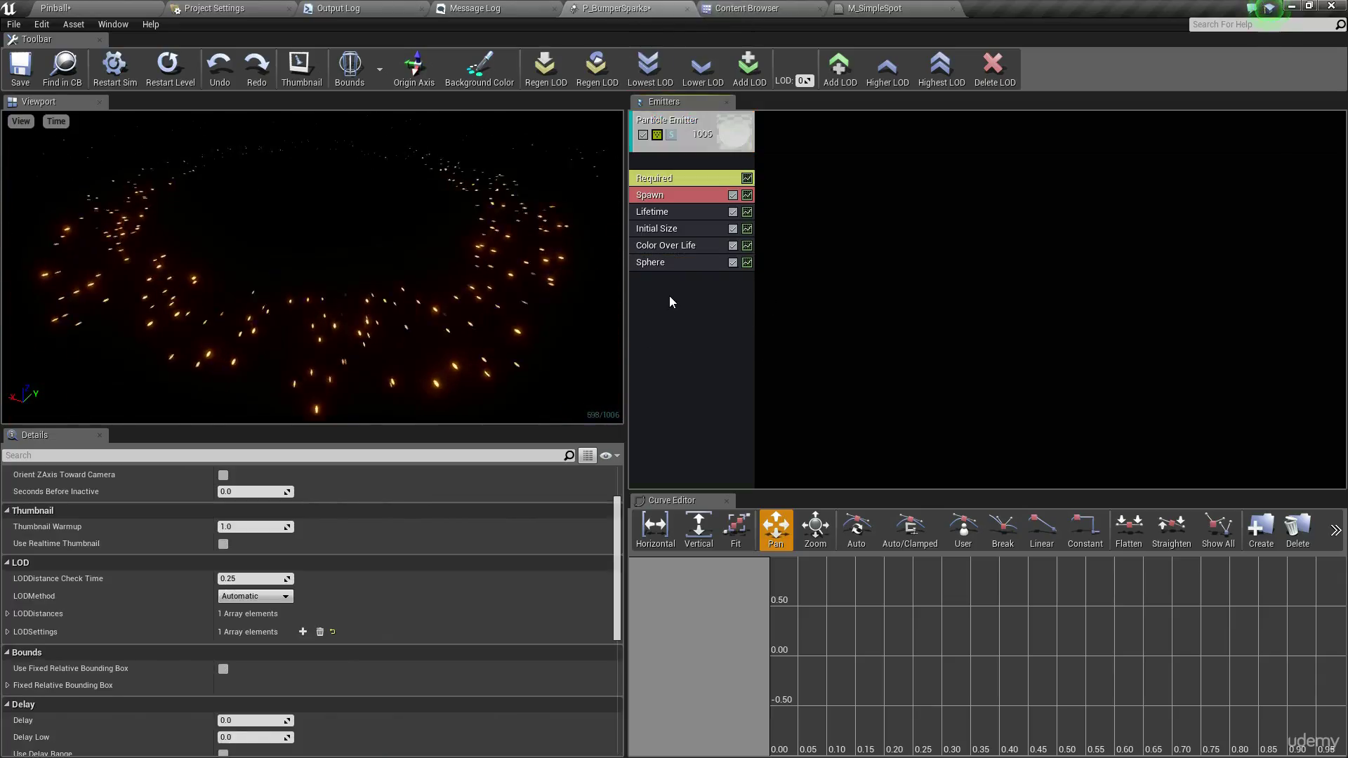
{"action": "right_click", "coordinate": [671, 163]}
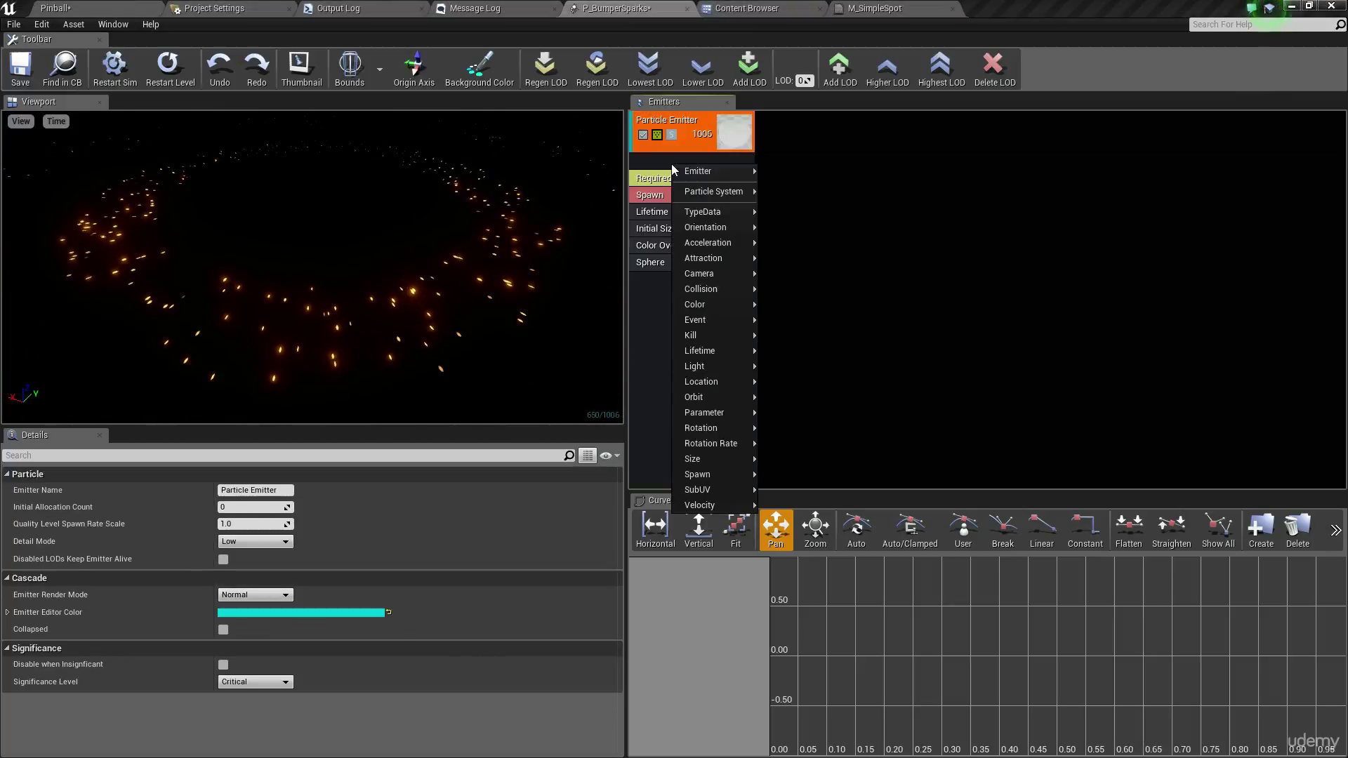
{"action": "mouse_move", "coordinate": [695, 170]}
{"action": "mouse_move", "coordinate": [727, 216]}
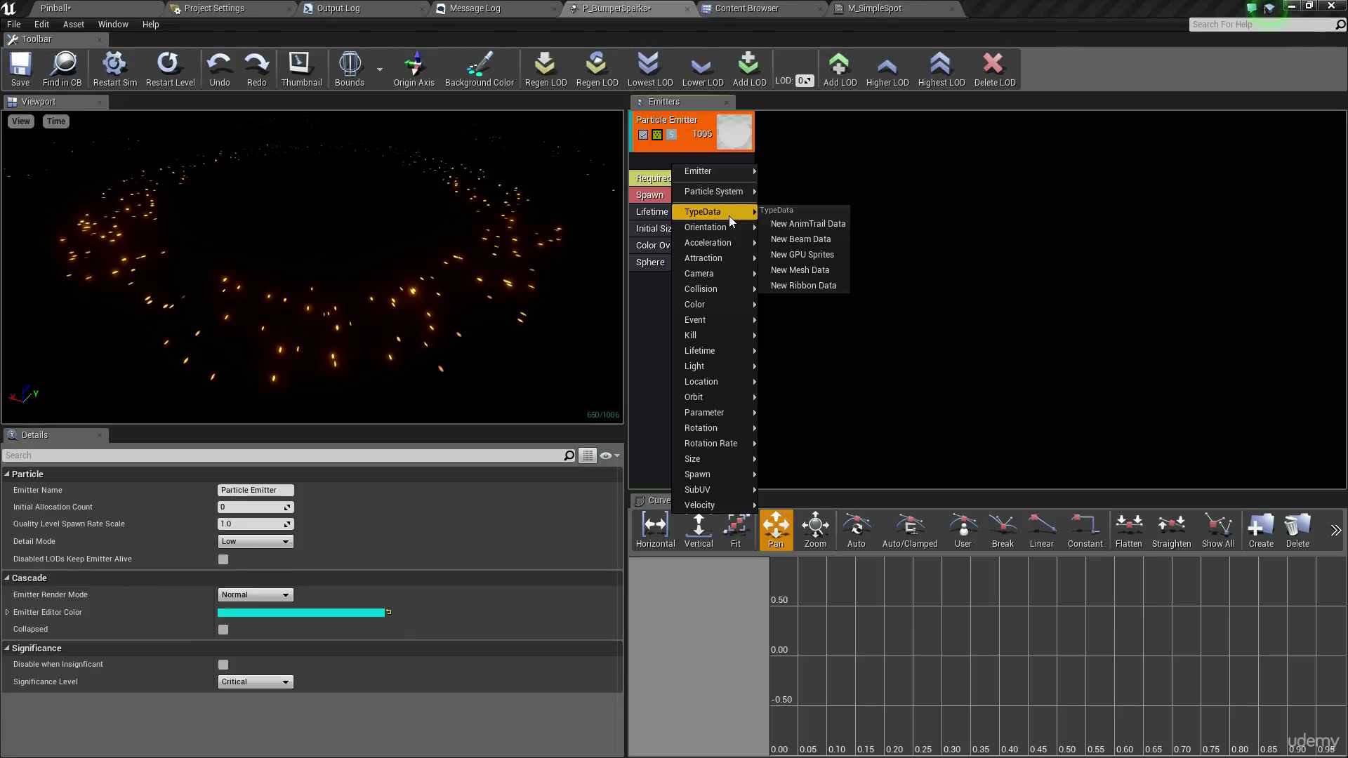
{"action": "left_click", "coordinate": [813, 254]}
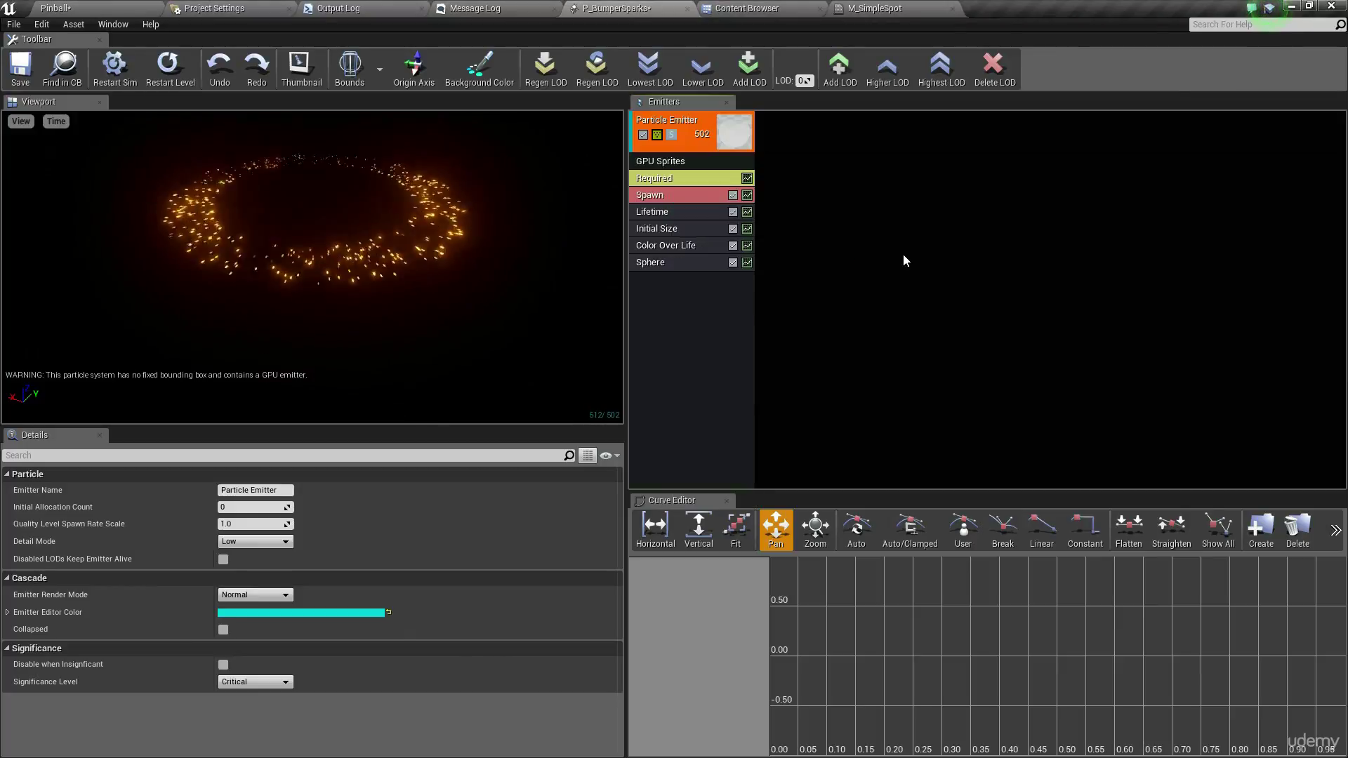
{"action": "left_click", "coordinate": [690, 164]}
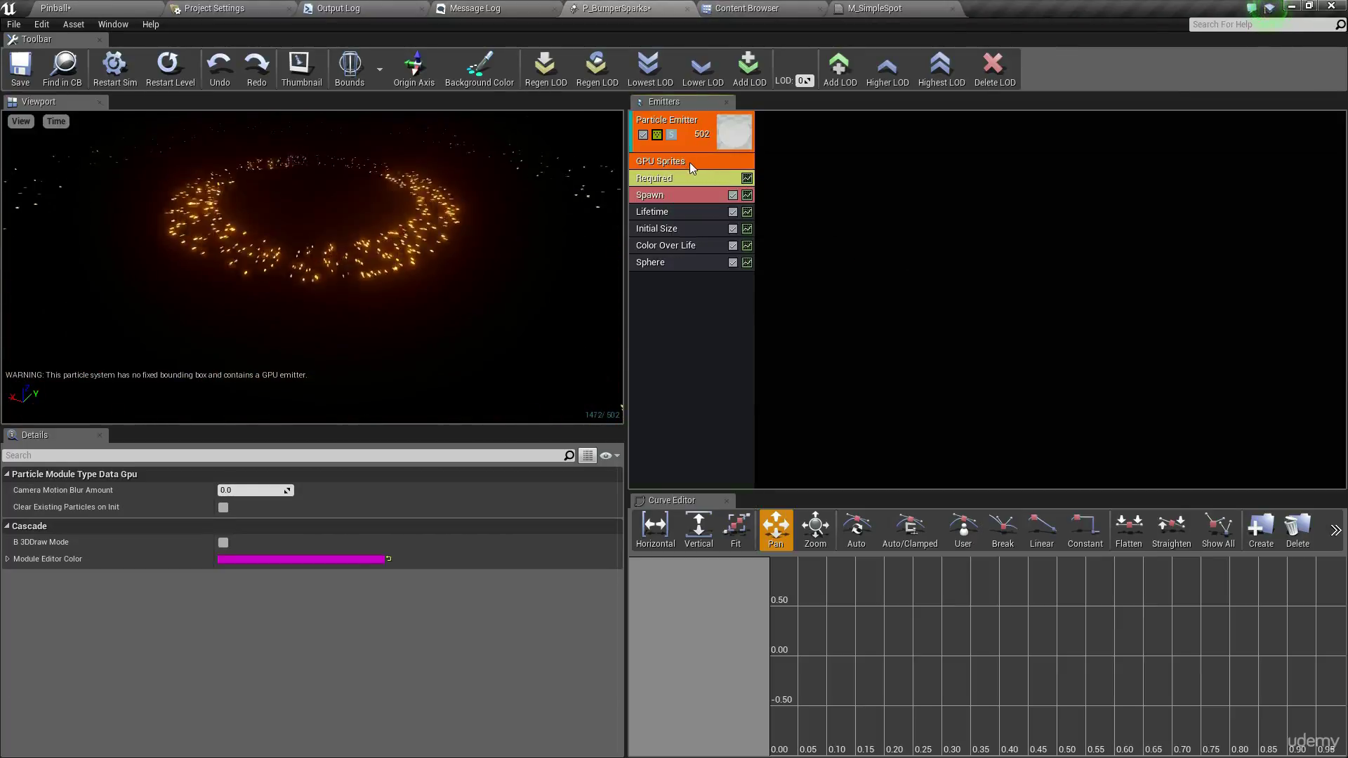
{"action": "left_click", "coordinate": [710, 339]}
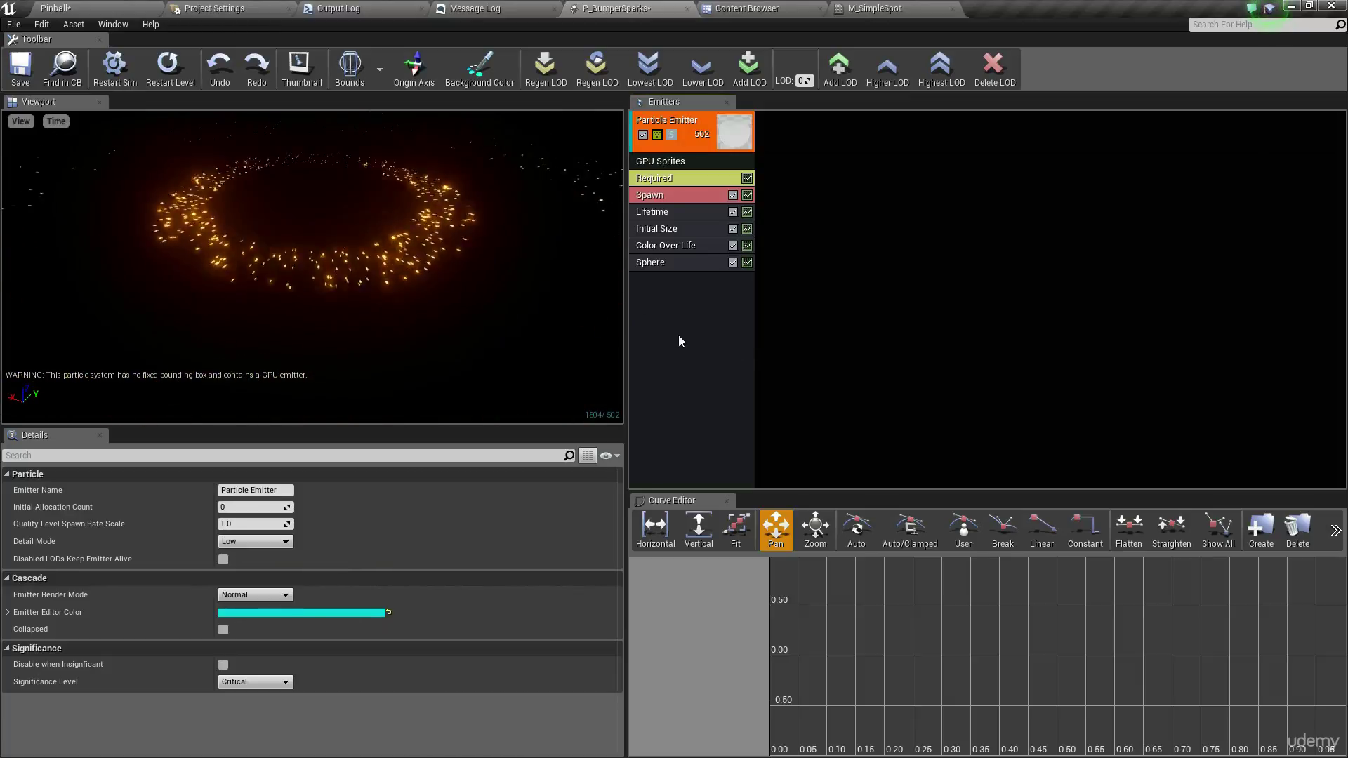
Set fixed bounds for the P_BumperSparks particle system
{"action": "left_click", "coordinate": [657, 162]}
{"action": "left_click", "coordinate": [688, 297]}
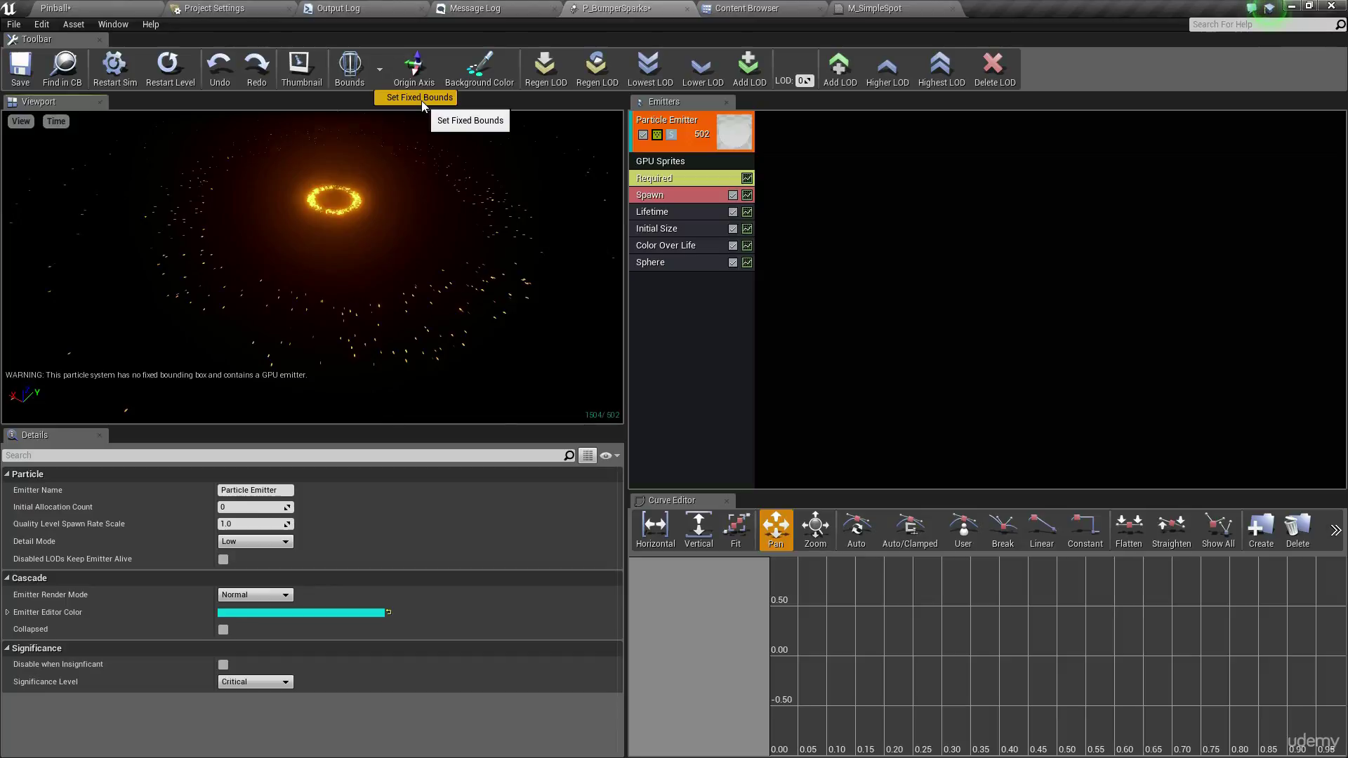
{"action": "left_click", "coordinate": [422, 100]}
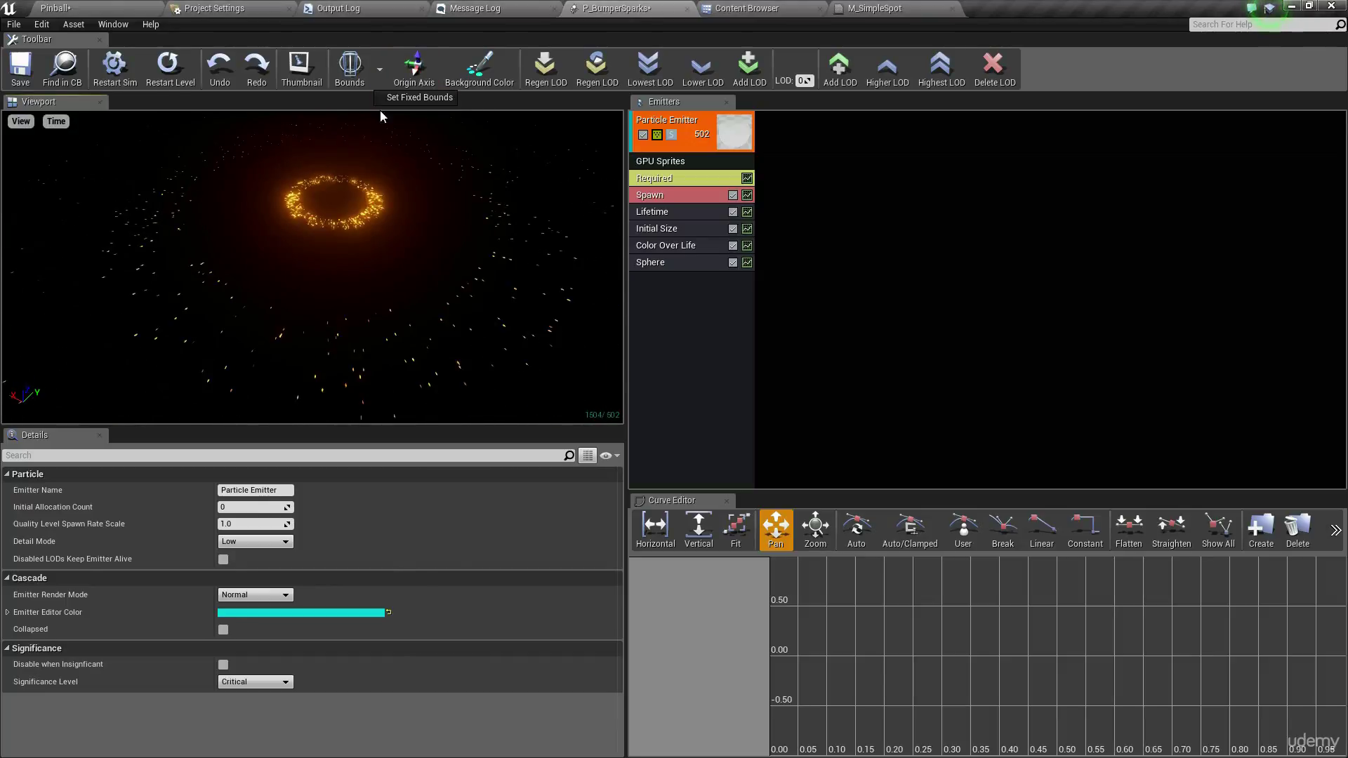
{"action": "left_click", "coordinate": [769, 234]}
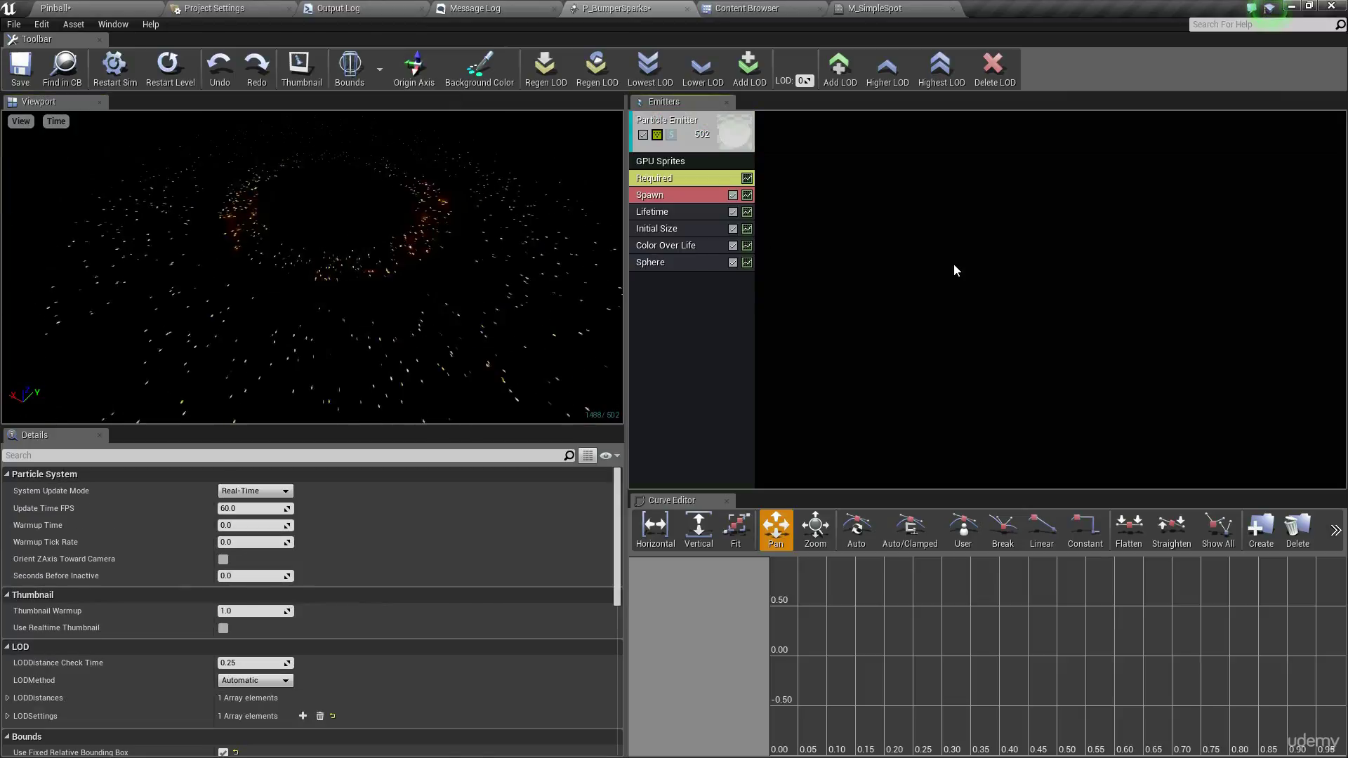
Try a burst Count of 5000 in the Spawn module and settle on 1500
{"action": "left_click", "coordinate": [676, 195]}
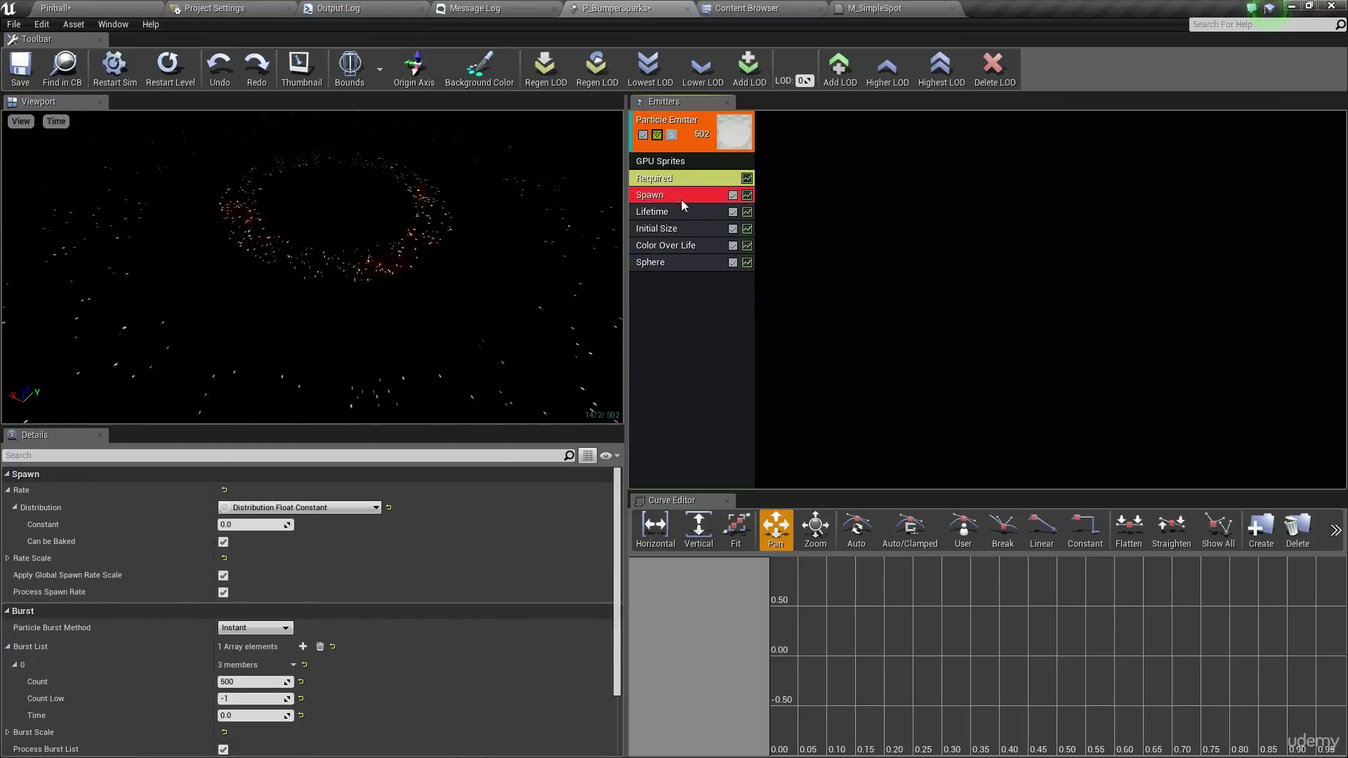
{"action": "left_click", "coordinate": [252, 679]}
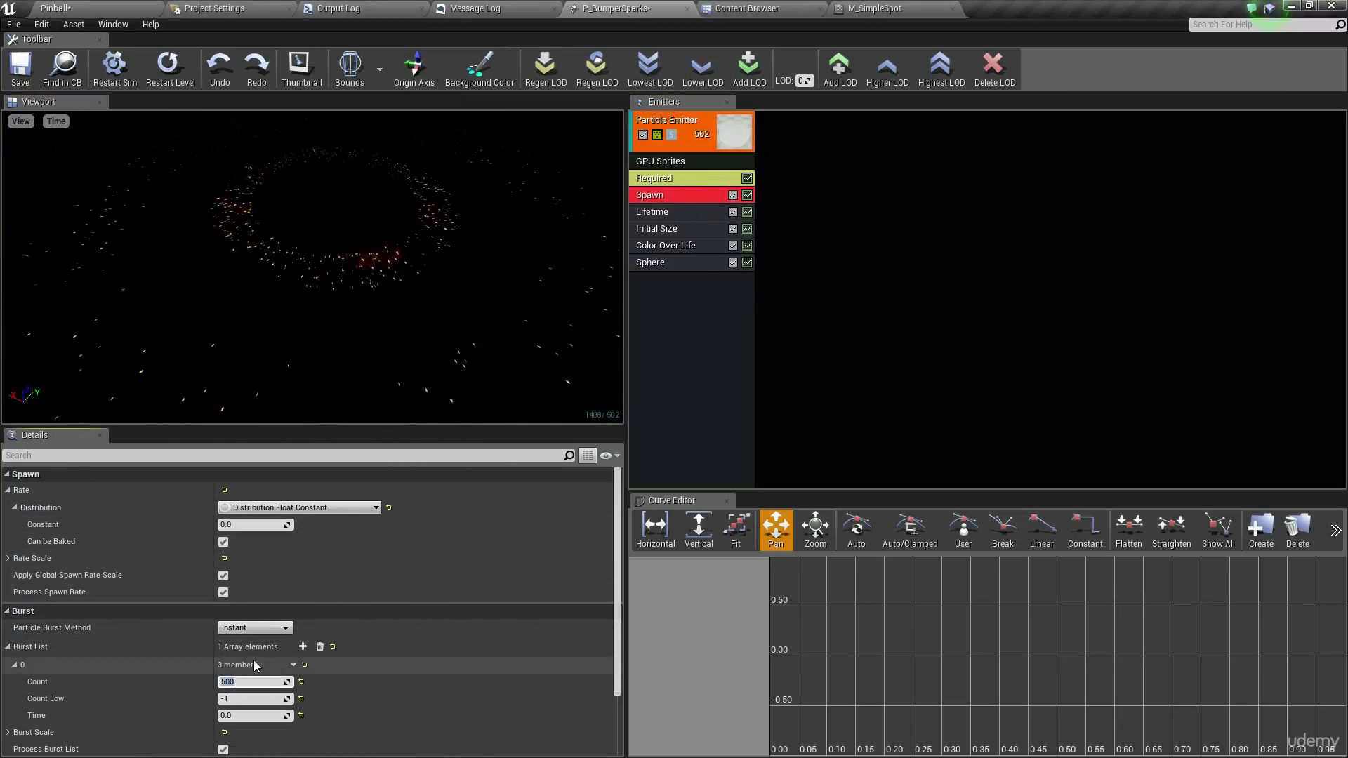
{"action": "type", "text": "5"}
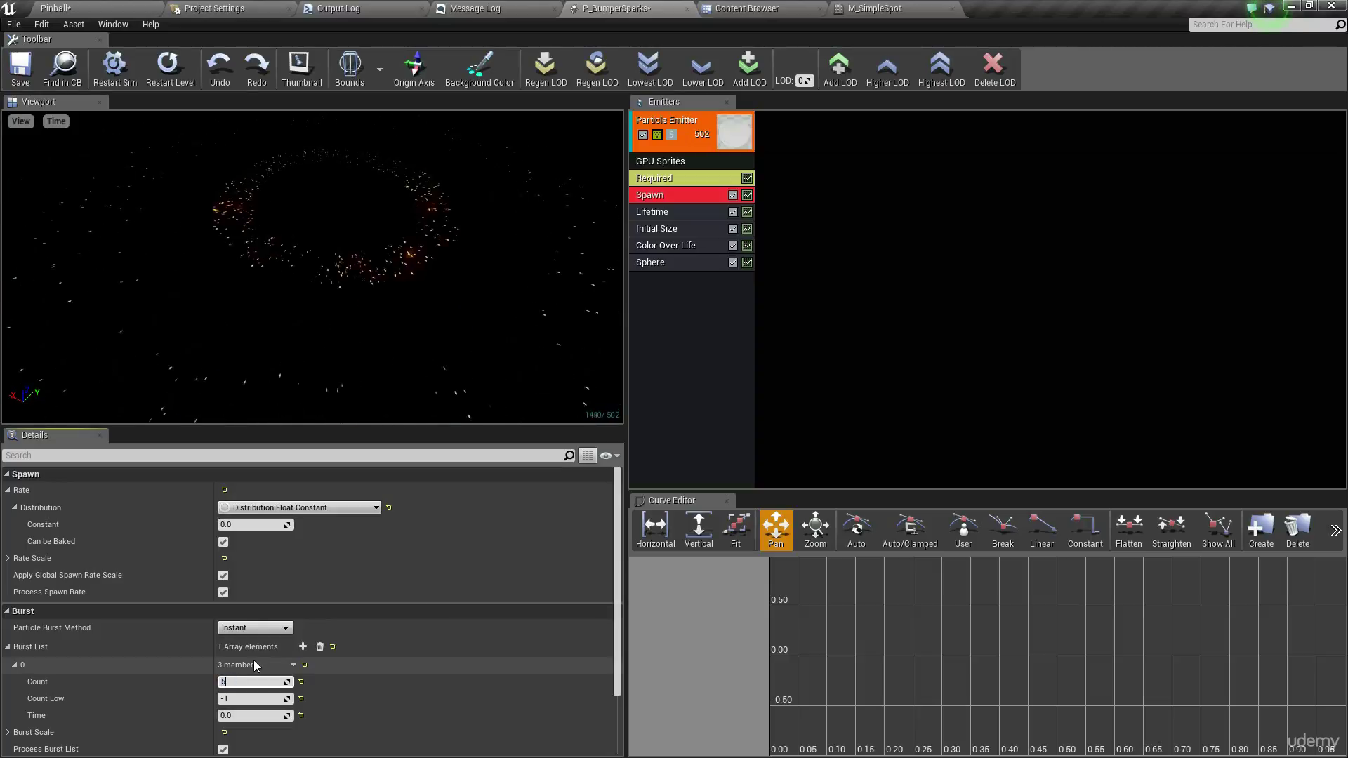
{"action": "type", "text": "0000"}
{"action": "key", "text": "Return"}
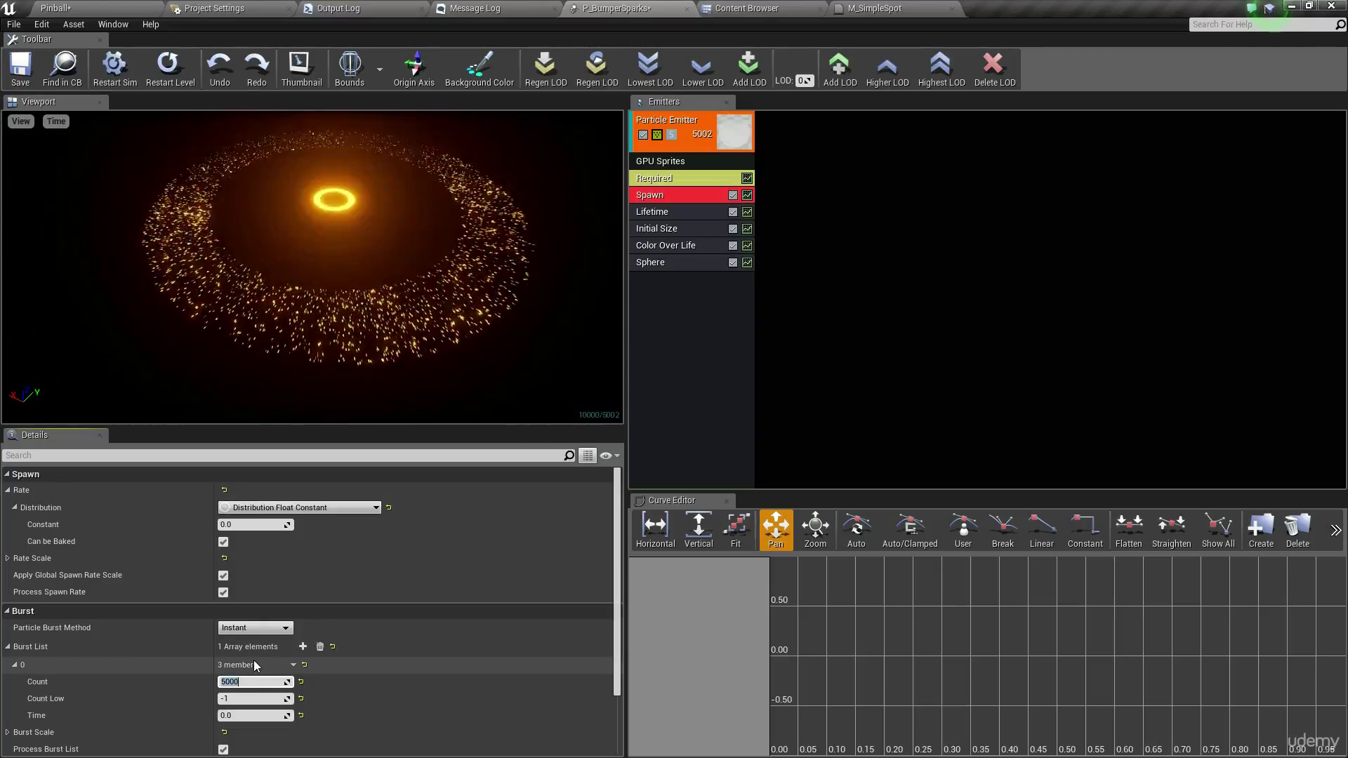
{"action": "type", "text": "1500"}
{"action": "key", "text": "Return"}
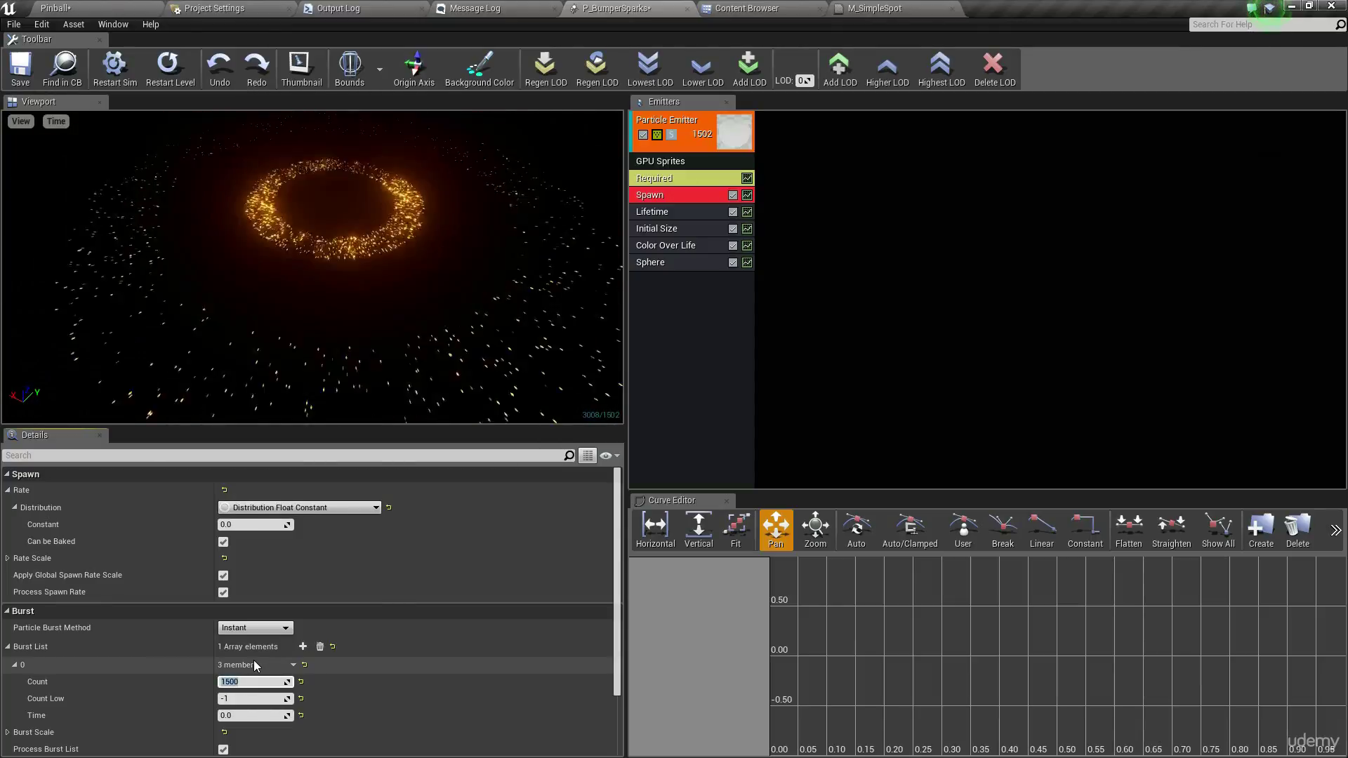
{"action": "left_click", "coordinate": [874, 280]}
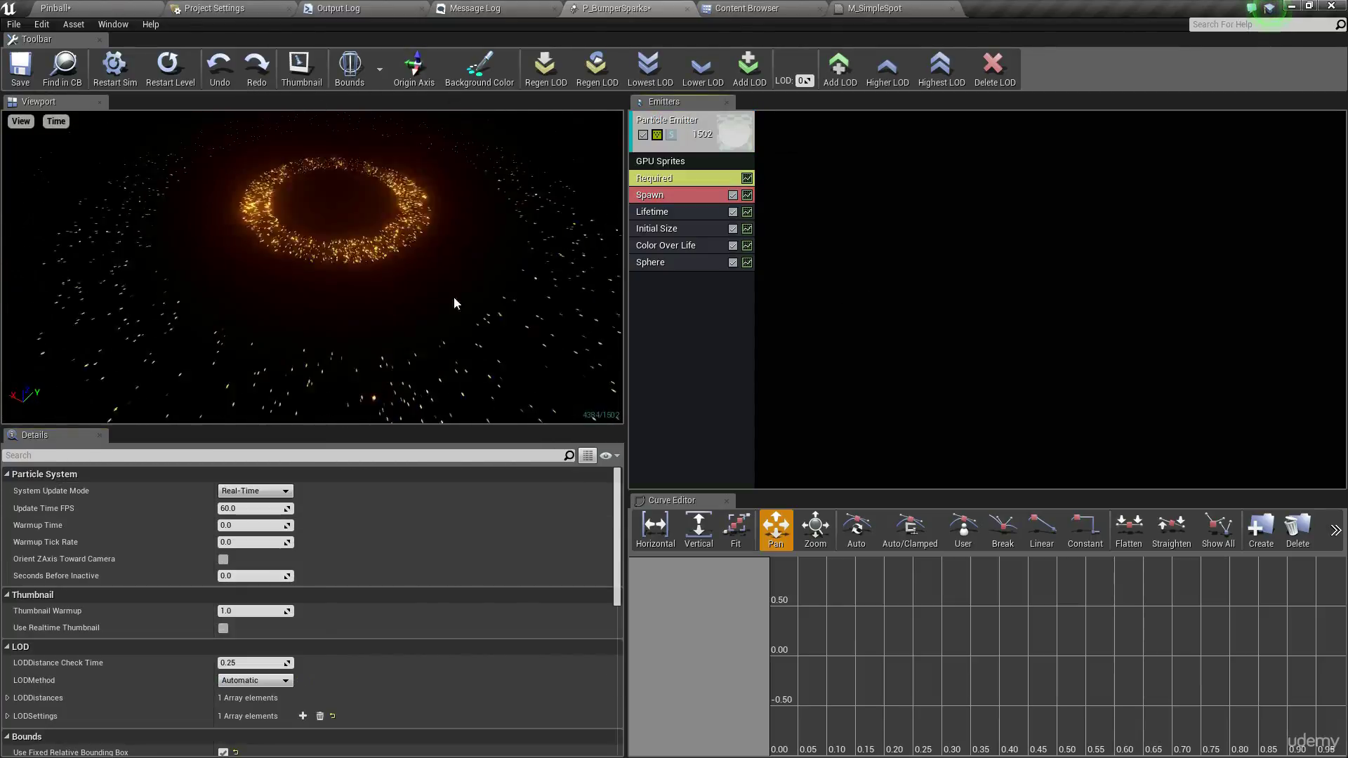
Add a Collision (Scene Depth) module to the P_BumperSparks particle emitter
{"action": "right_click", "coordinate": [655, 284]}
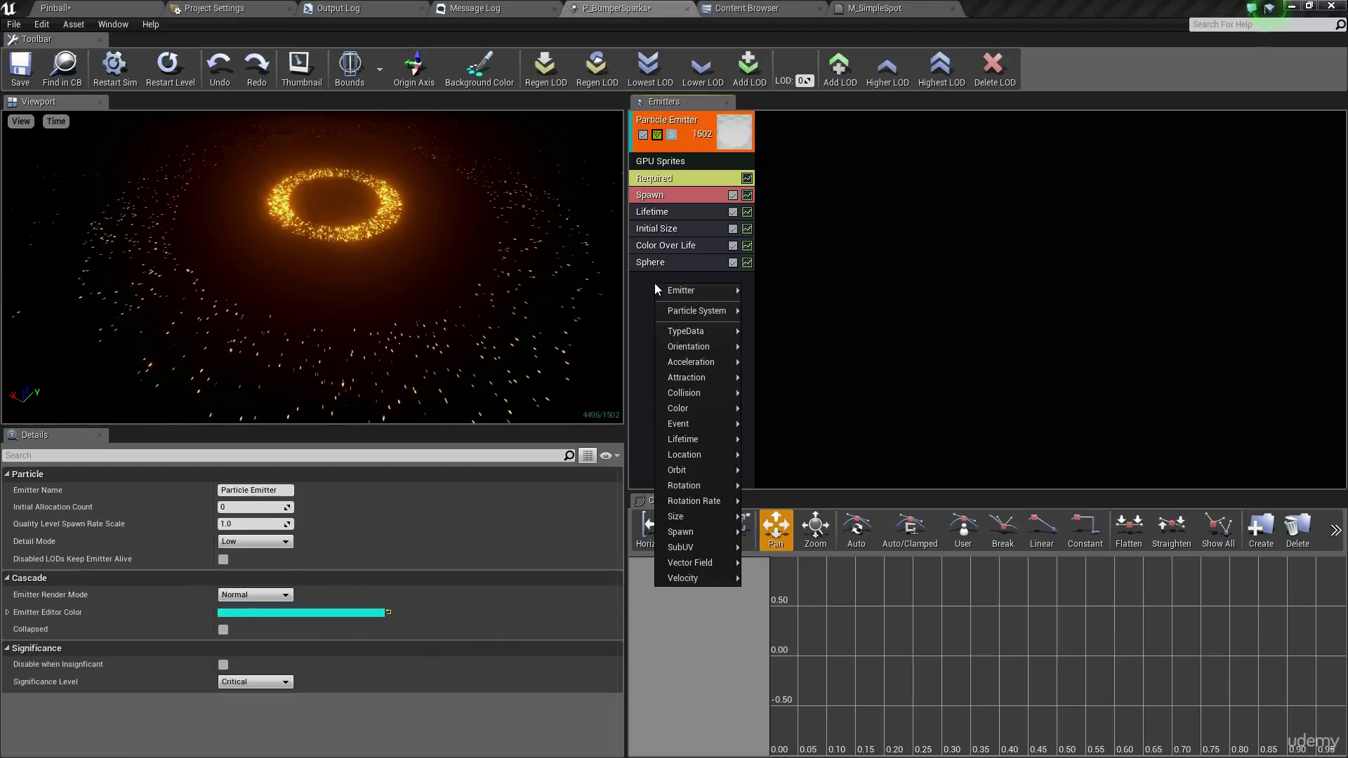
{"action": "mouse_move", "coordinate": [710, 395]}
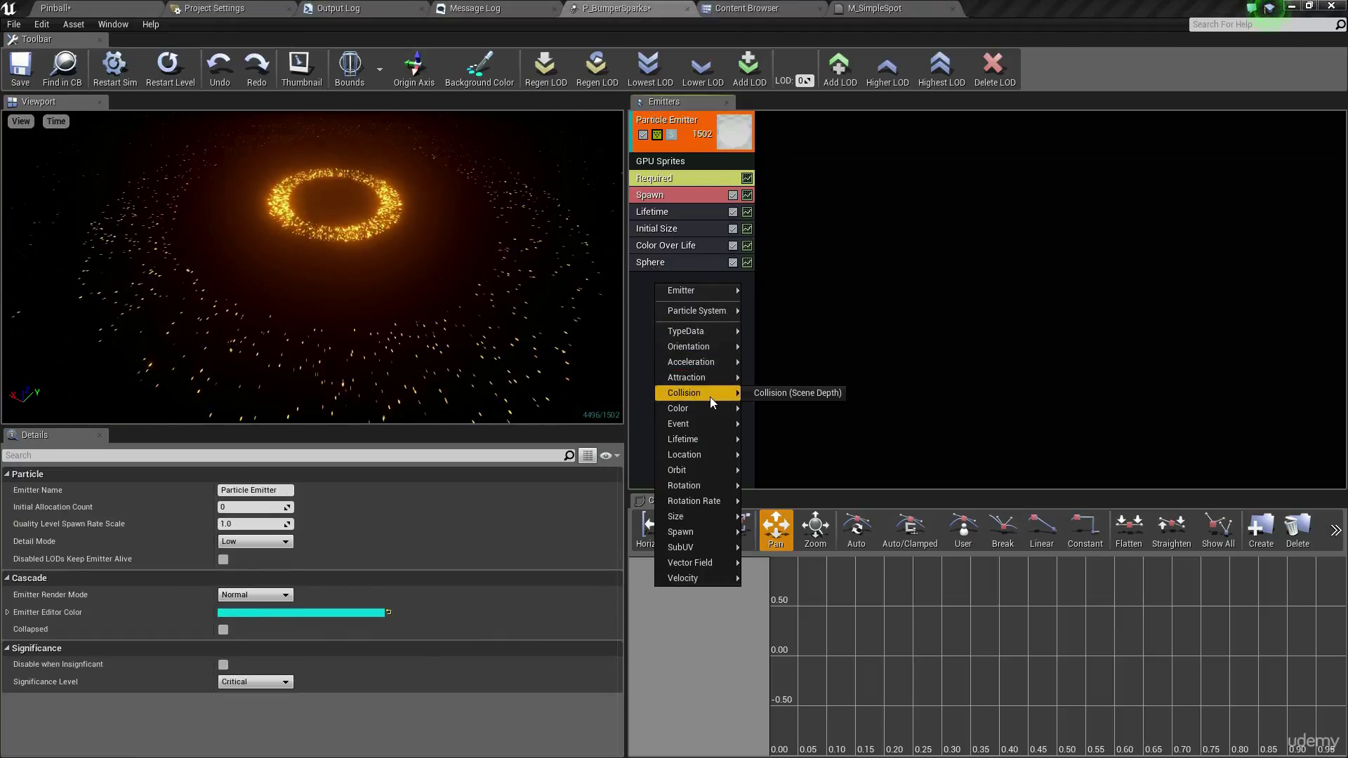
{"action": "left_click", "coordinate": [777, 394]}
{"action": "left_click", "coordinate": [682, 279]}
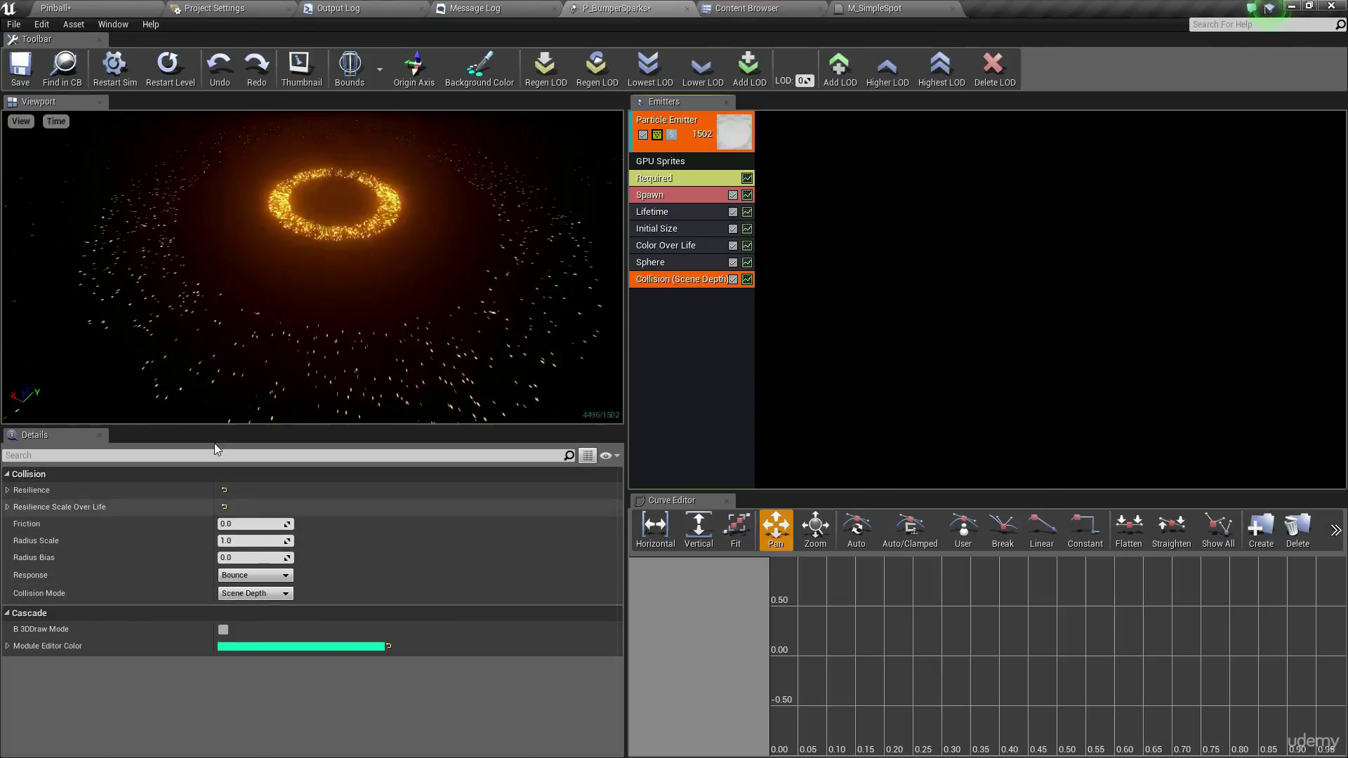
Place a test instance of P_BumperSparks in the Pinball level, check how the sparks collide with the table, and delete it
{"action": "left_click", "coordinate": [57, 8]}
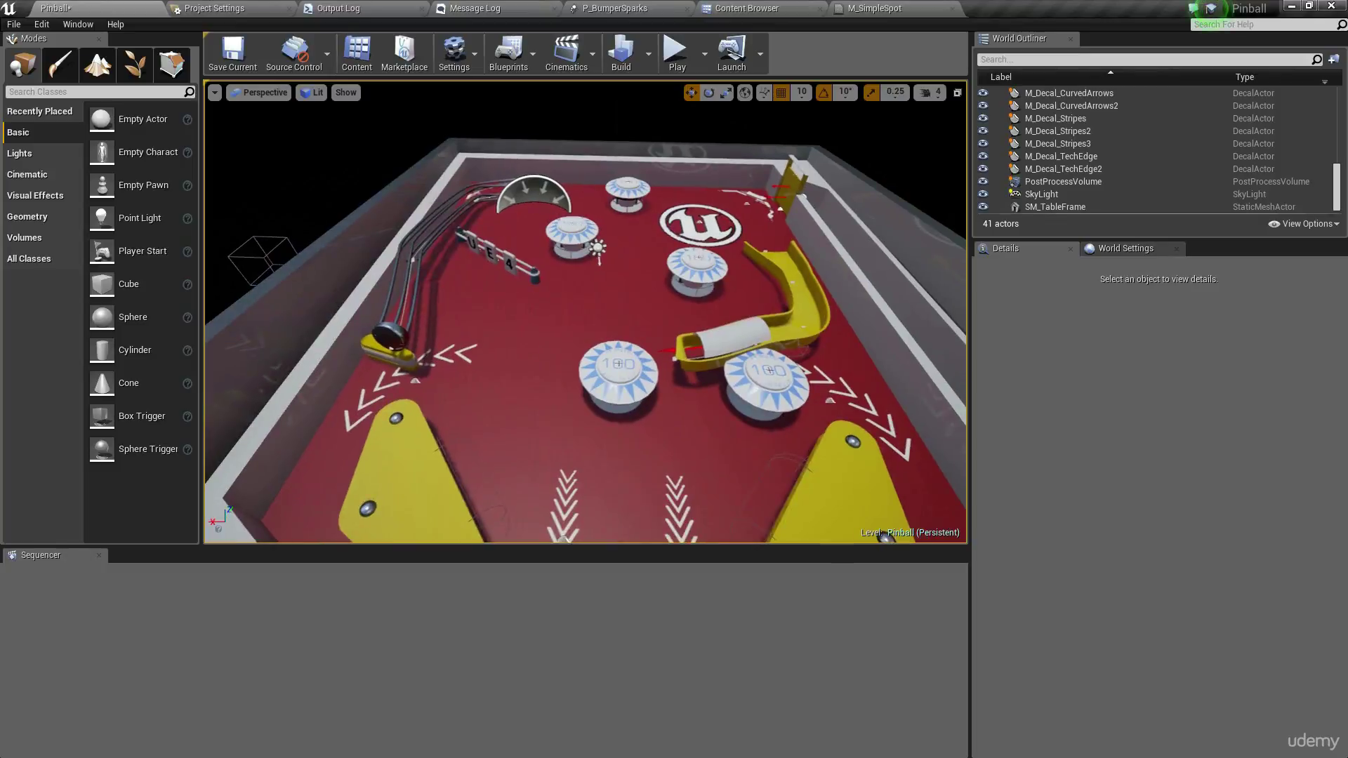
{"action": "left_click", "coordinate": [878, 10]}
{"action": "left_click", "coordinate": [785, 11]}
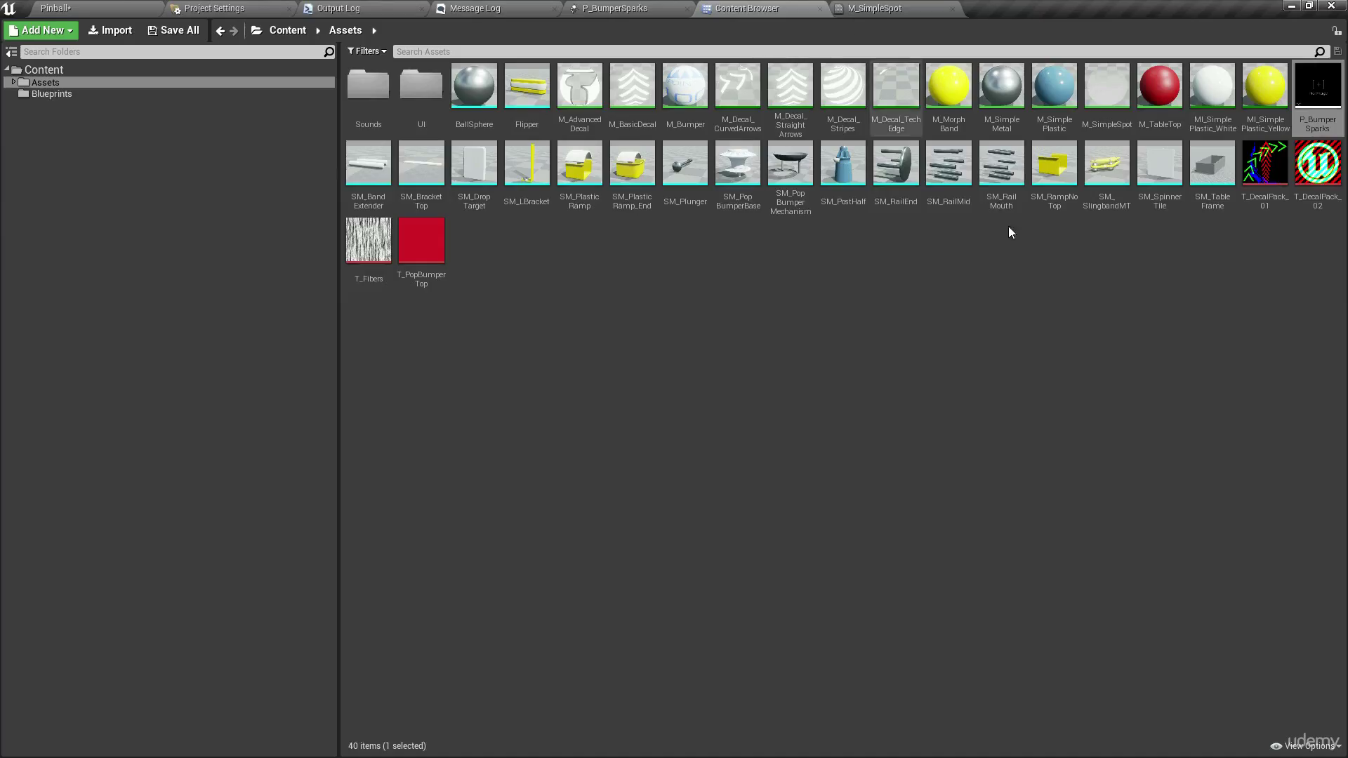
{"action": "left_click_drag", "start_coordinate": [1291, 114], "coordinate": [1190, 153]}
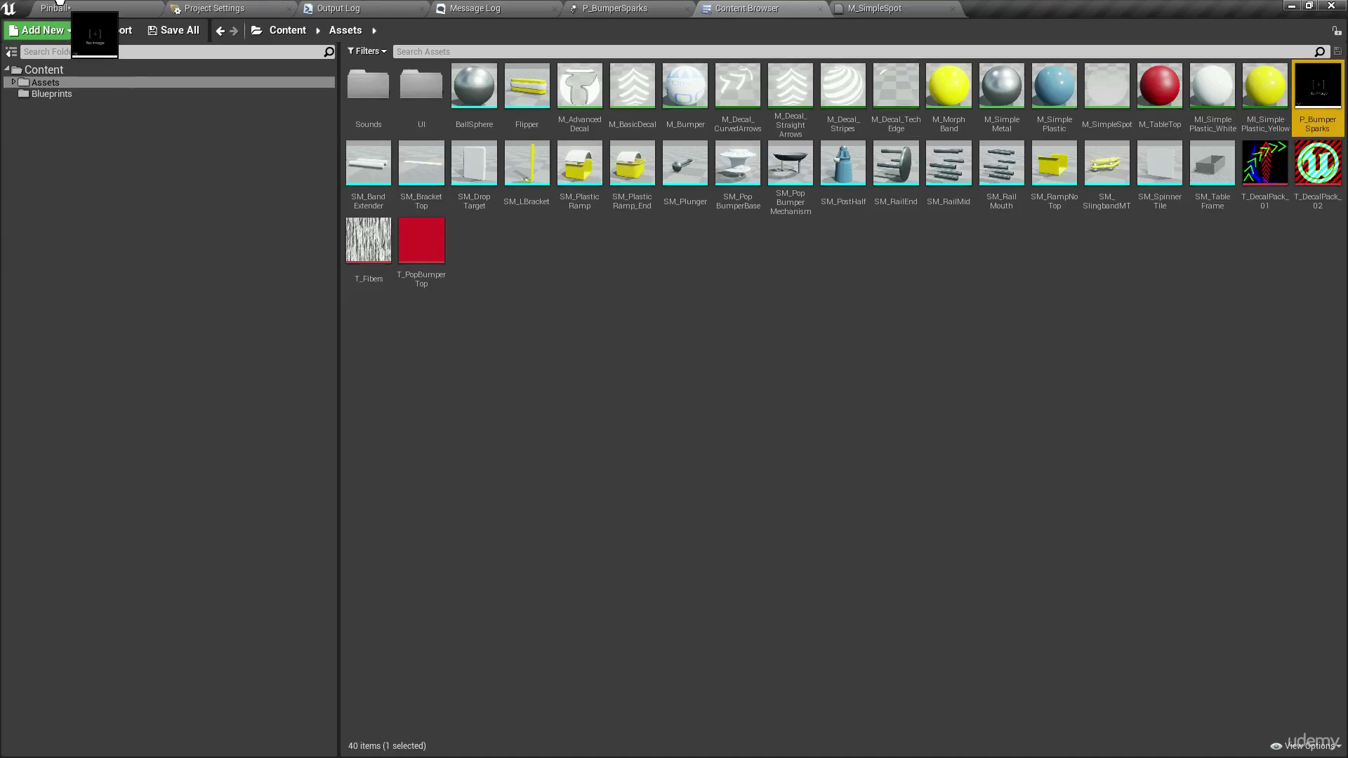
{"action": "left_click_drag", "start_coordinate": [60, 3], "coordinate": [572, 248]}
{"action": "key", "text": "g"}
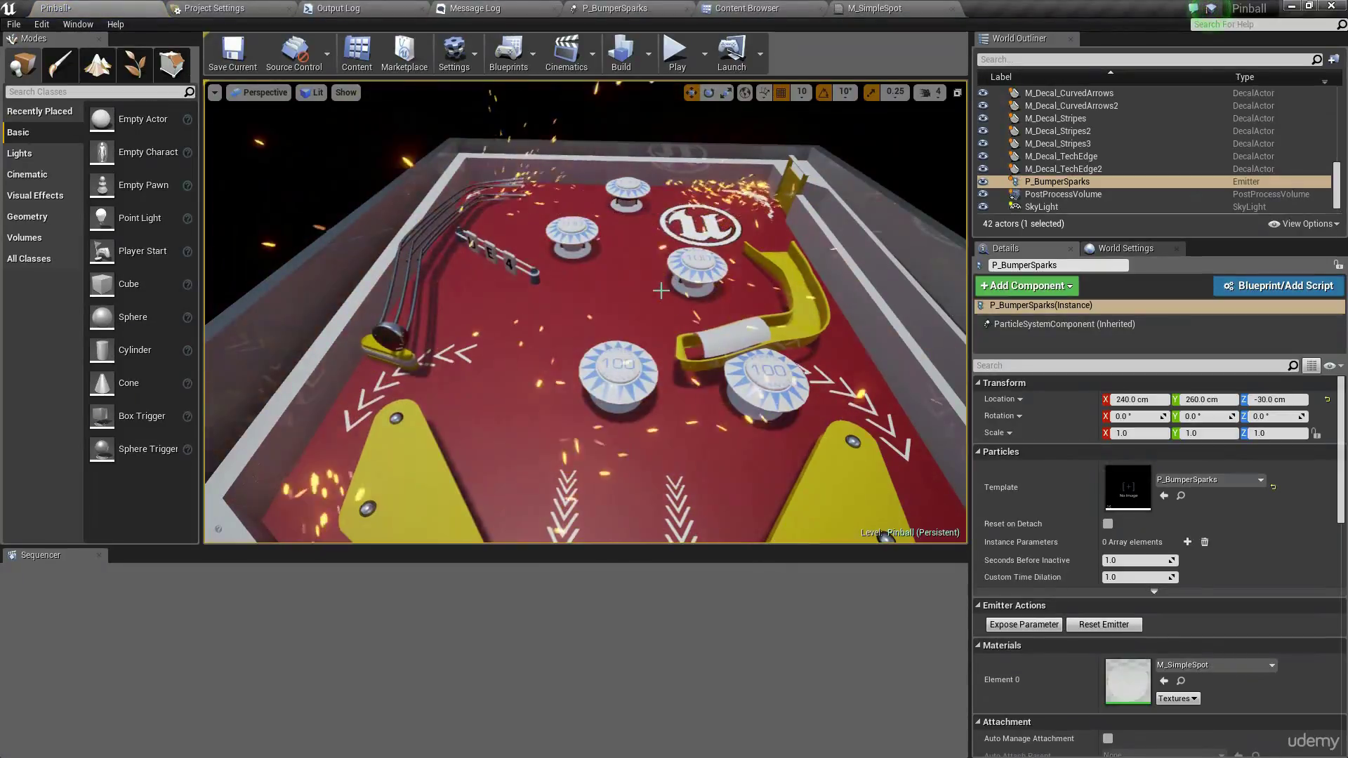
{"action": "right_click_drag", "start_coordinate": [661, 290], "coordinate": [666, 330]}
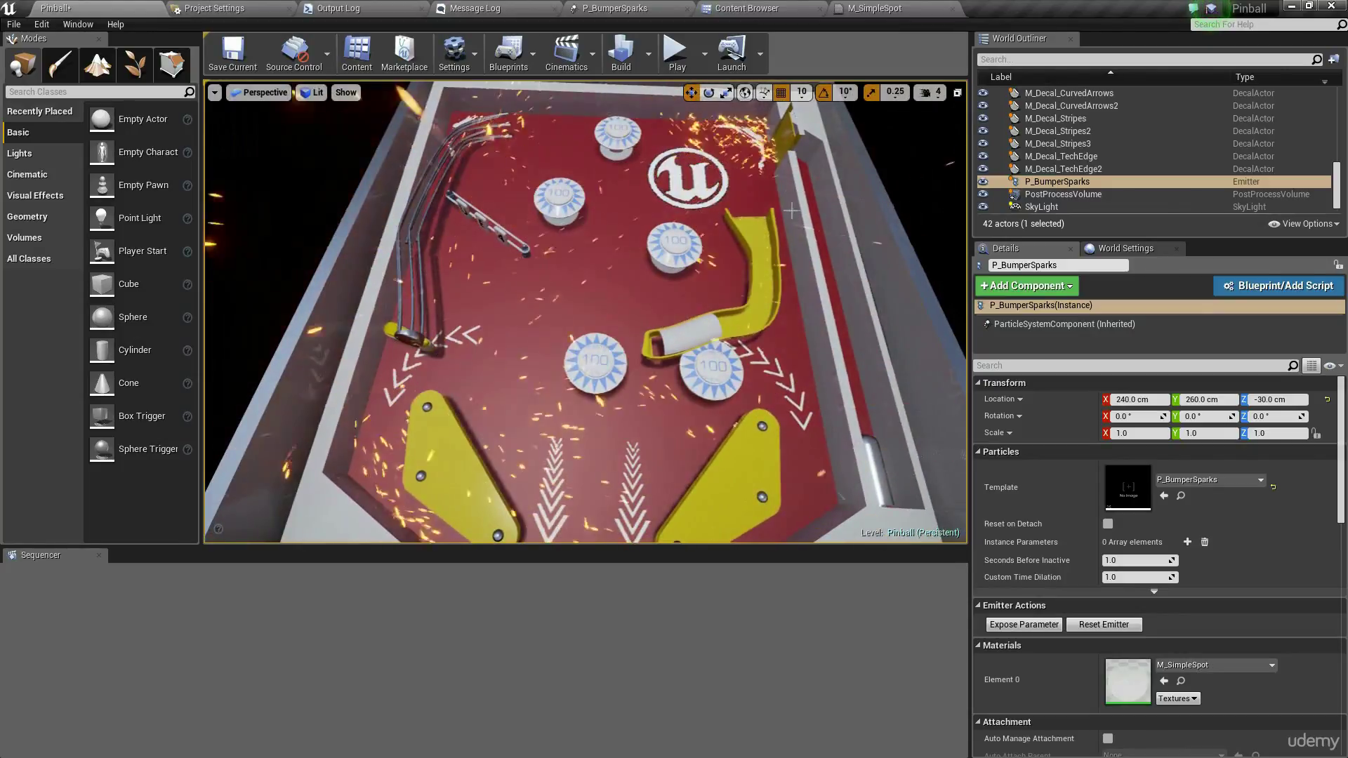
{"action": "key", "text": "g"}
{"action": "key", "text": "Delete"}
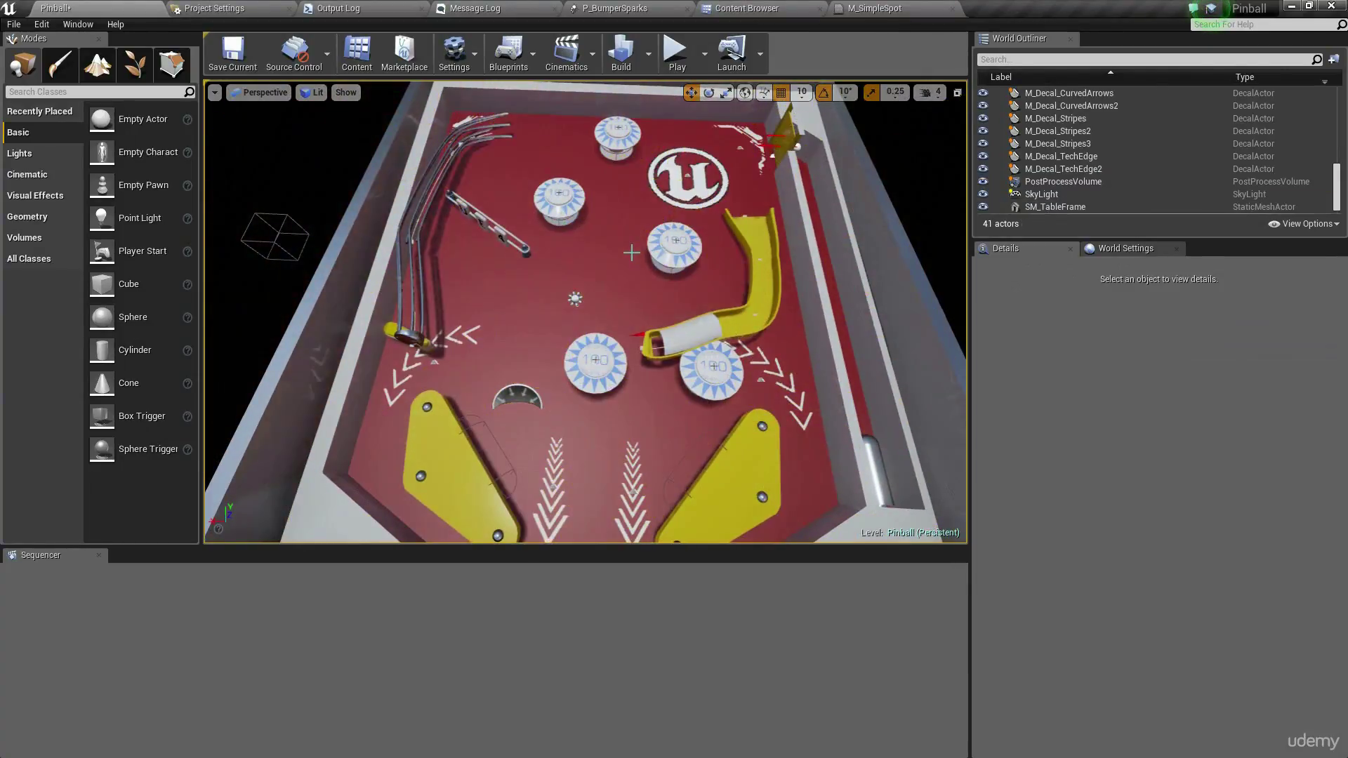
Set the Spawn module's burst Count to 750 in P_BumperSparks and review the Lifetime module's range
{"action": "left_click", "coordinate": [870, 8]}
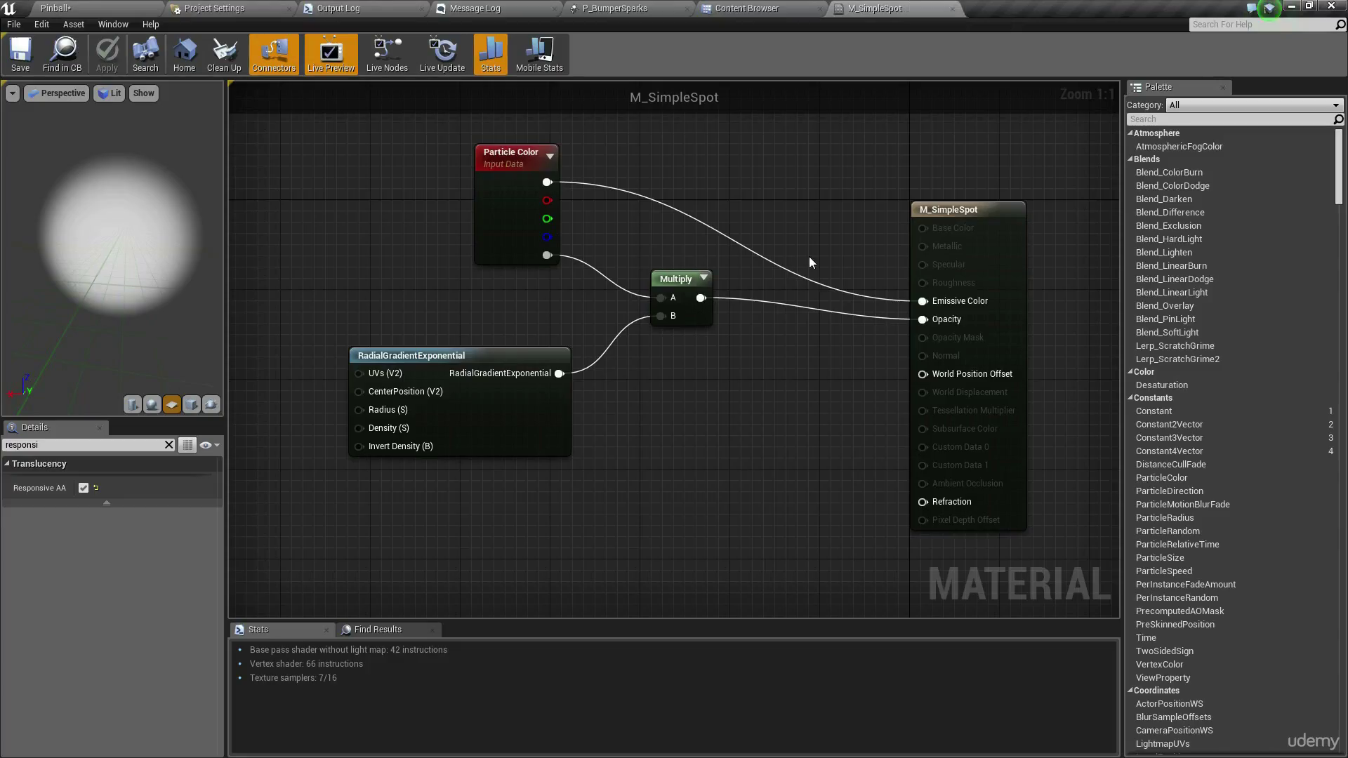
{"action": "left_click", "coordinate": [632, 7]}
{"action": "left_click", "coordinate": [693, 195]}
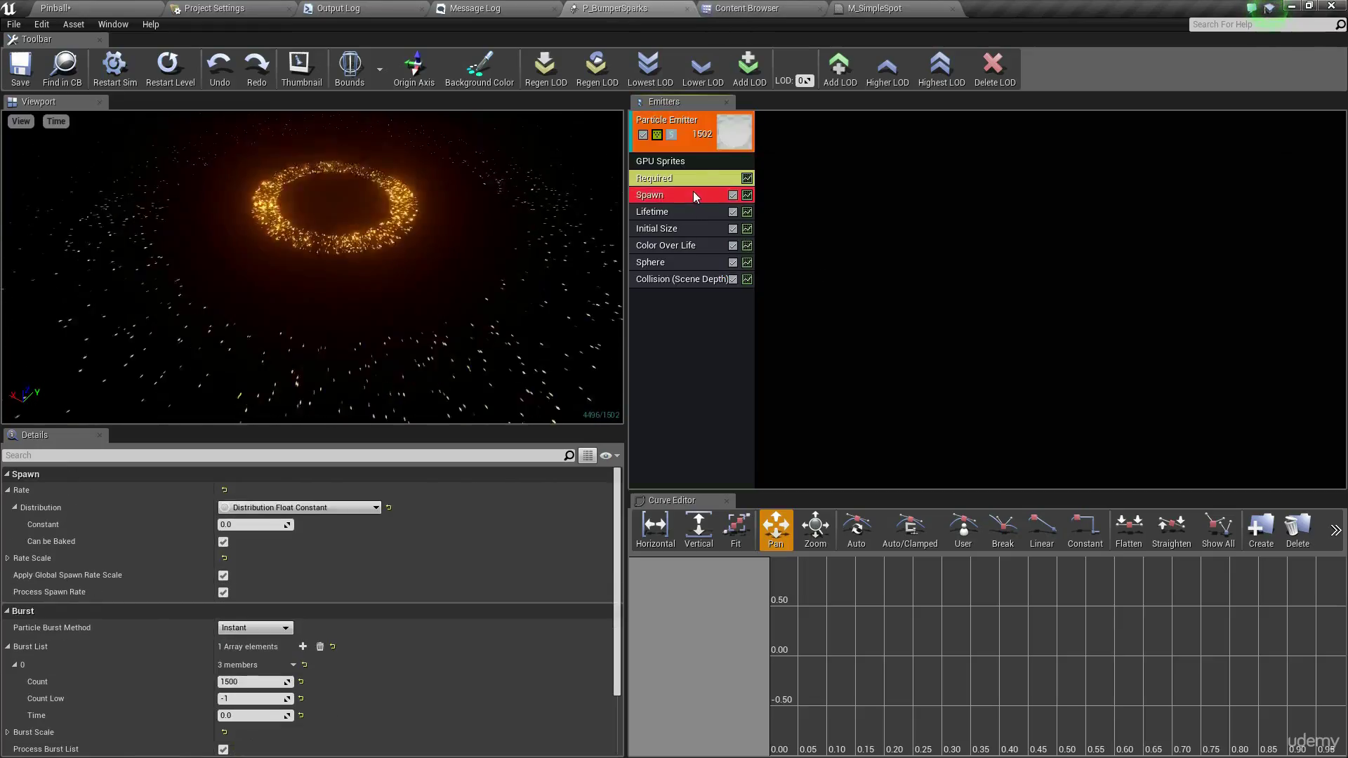
{"action": "left_click", "coordinate": [258, 682]}
{"action": "type", "text": "7"}
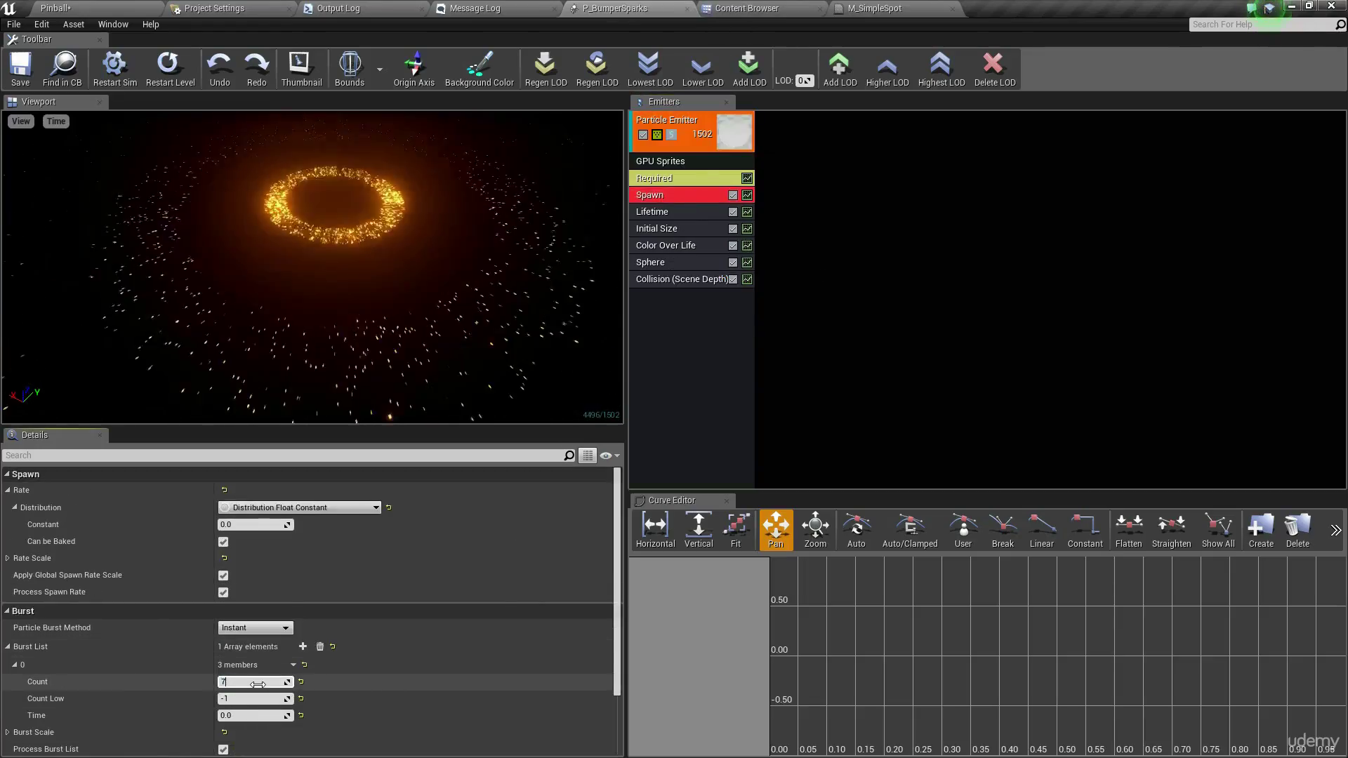
{"action": "key", "text": "Return"}
{"action": "left_click", "coordinate": [843, 274]}
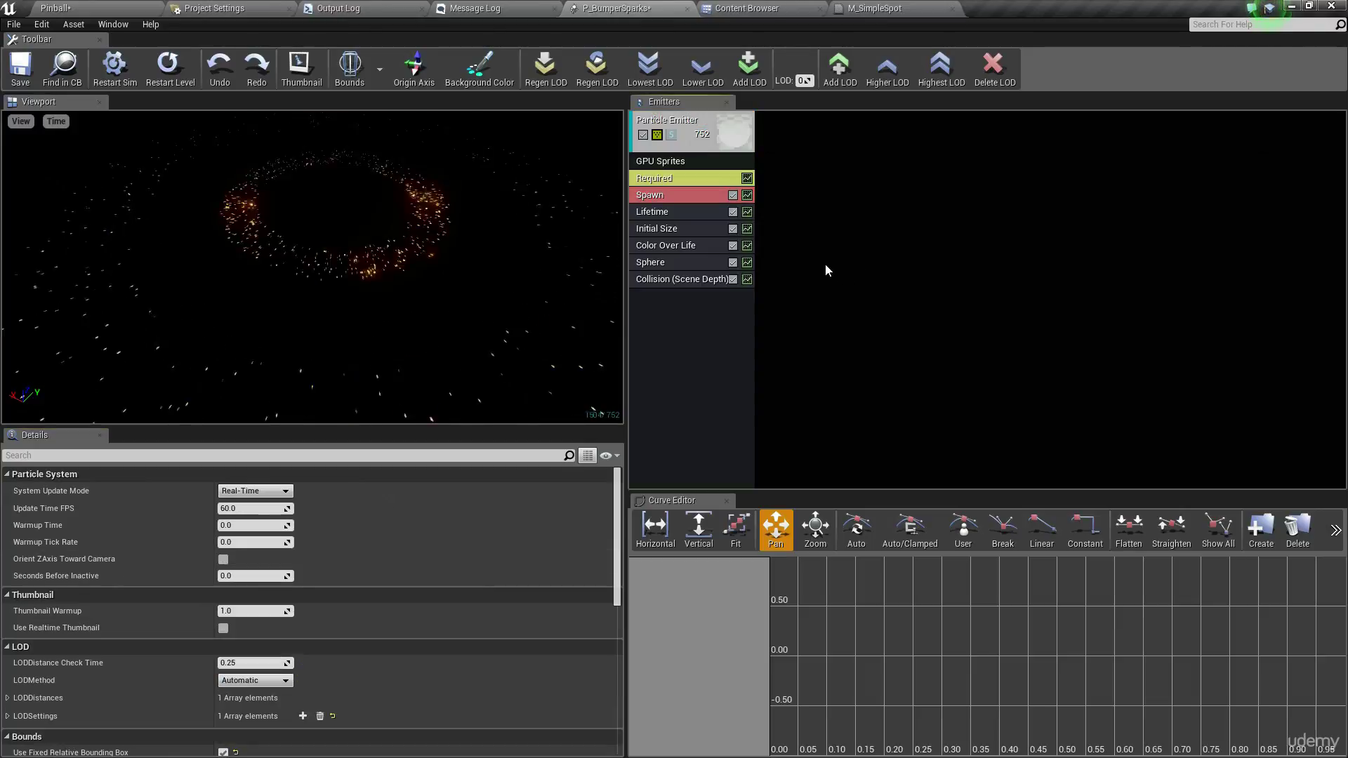
{"action": "left_click", "coordinate": [679, 213]}
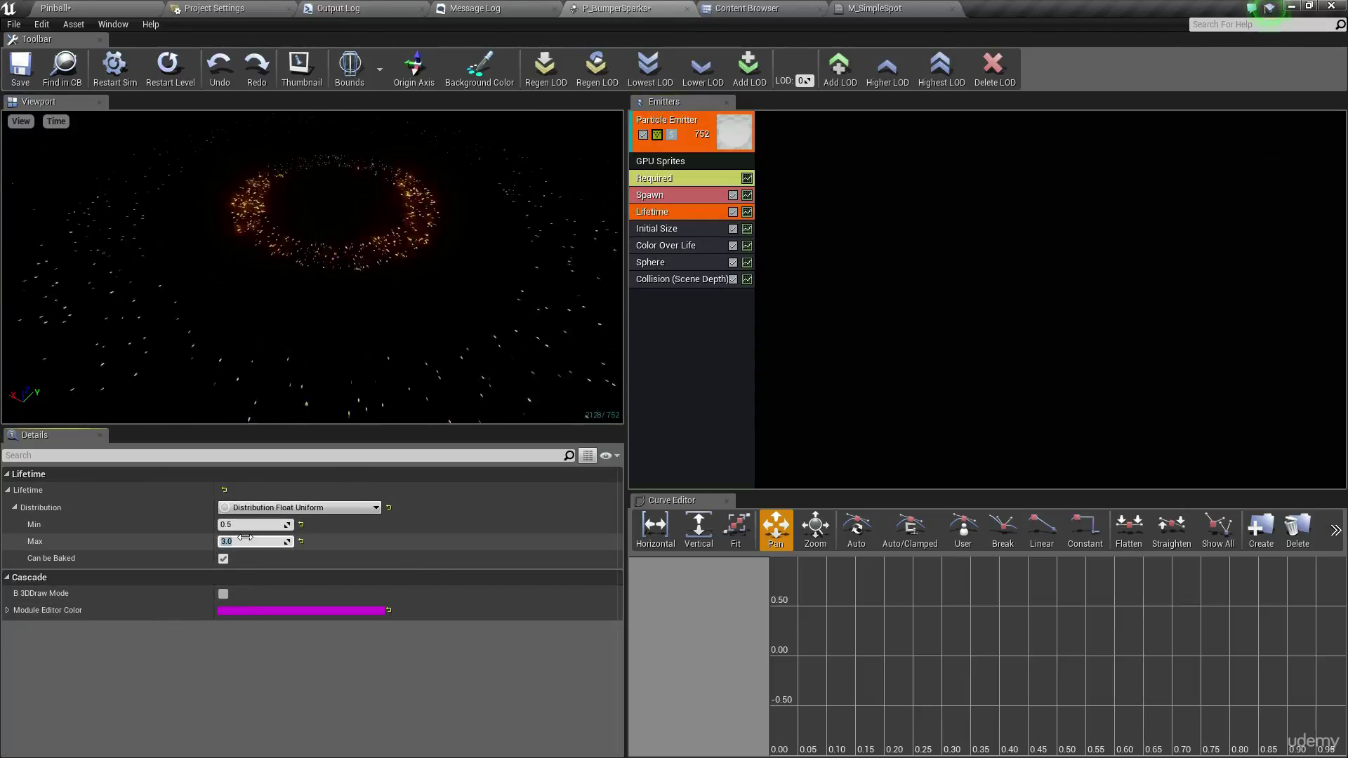
{"action": "left_click", "coordinate": [869, 264]}
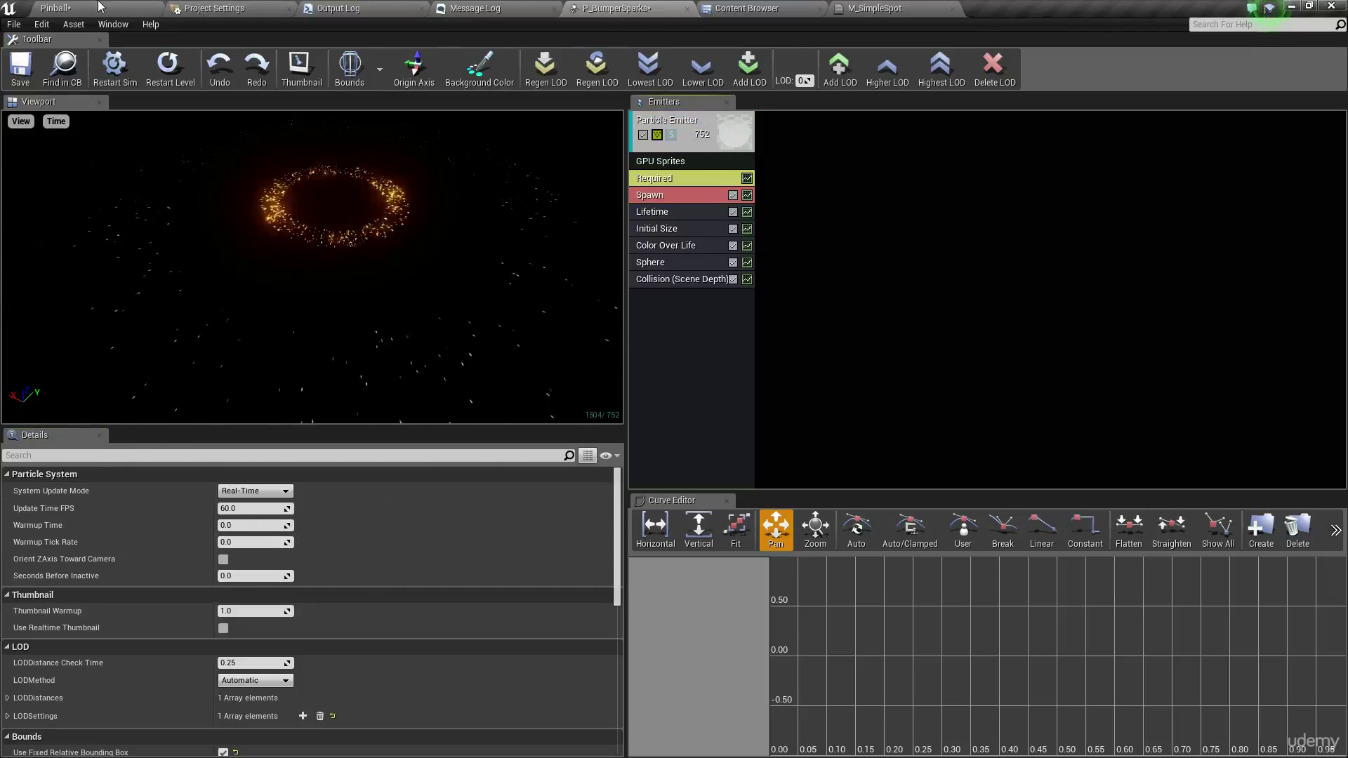
Open the BP_Bumper blueprint for editing from one of the bumpers in the Pinball level
{"action": "left_click", "coordinate": [98, 6]}
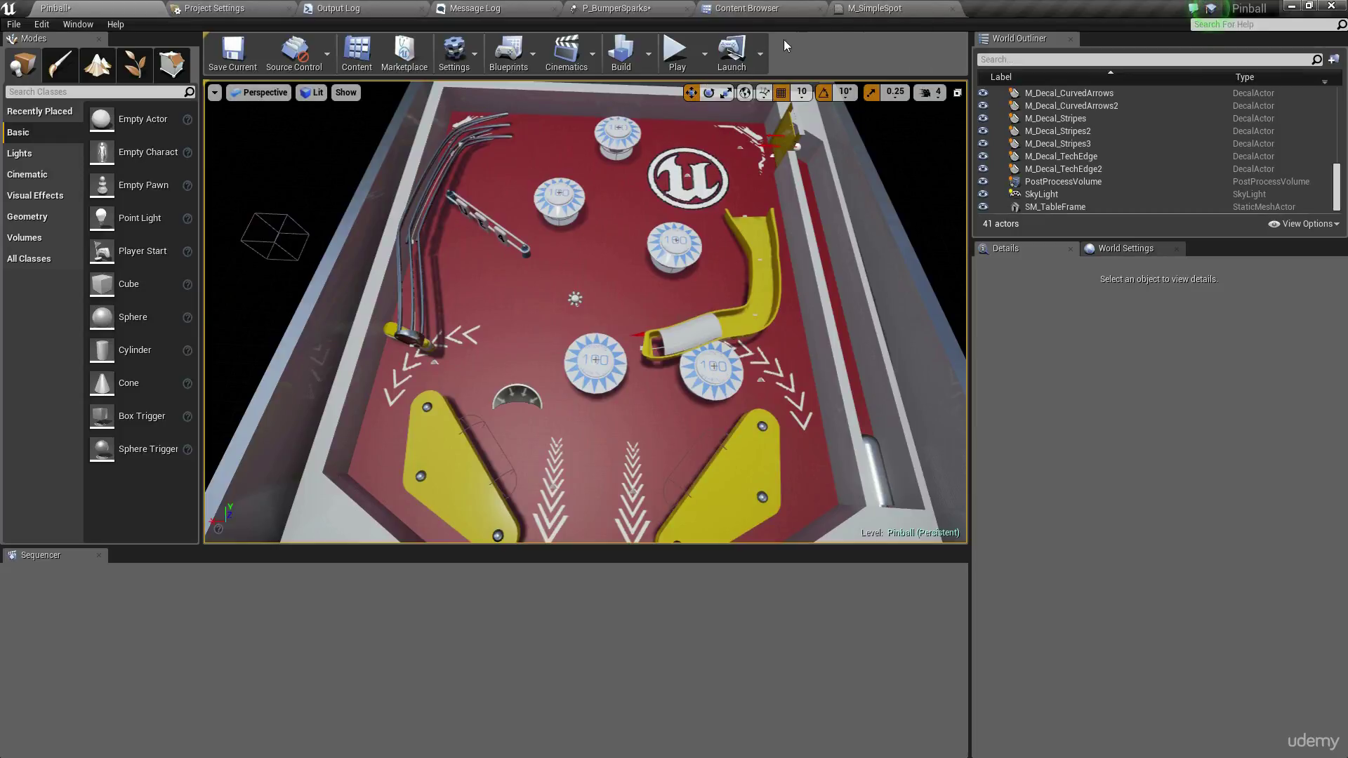
{"action": "right_click", "coordinate": [676, 241]}
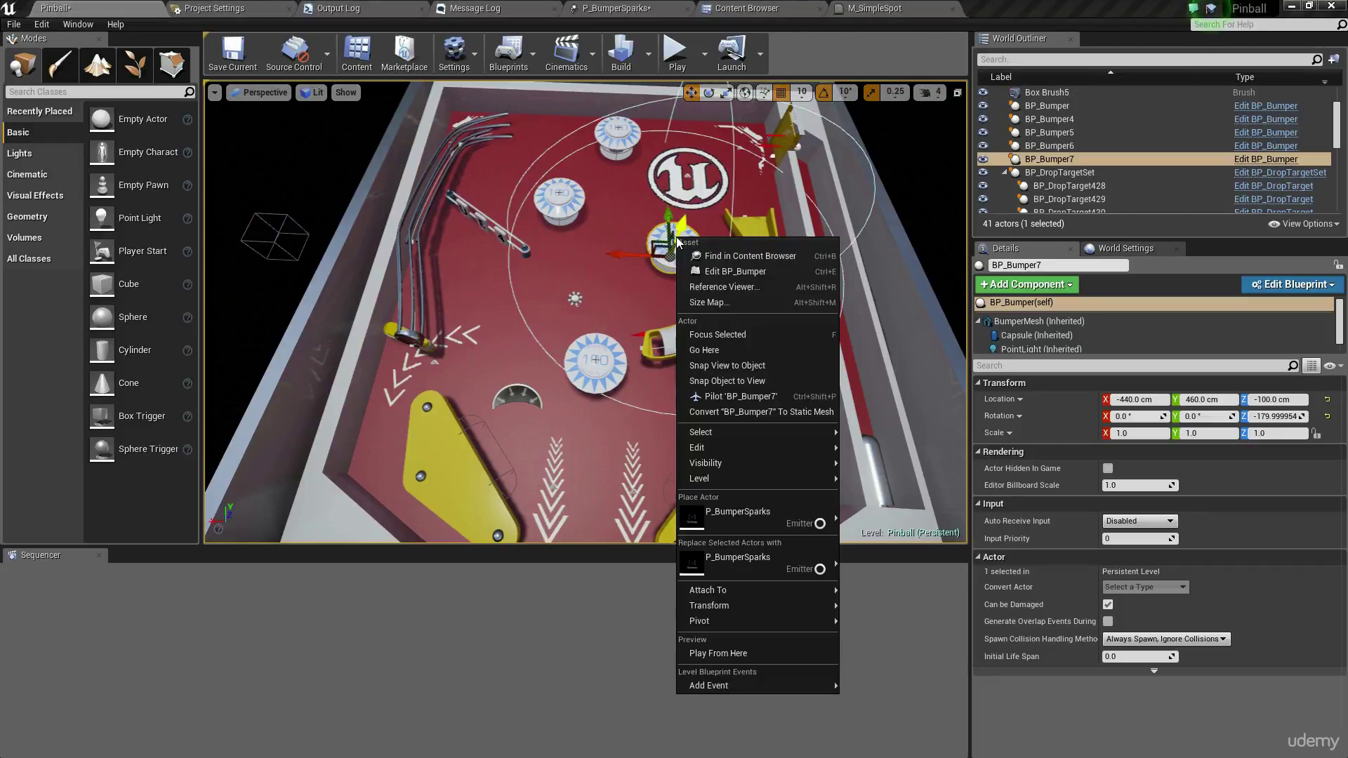
{"action": "left_click", "coordinate": [753, 276]}
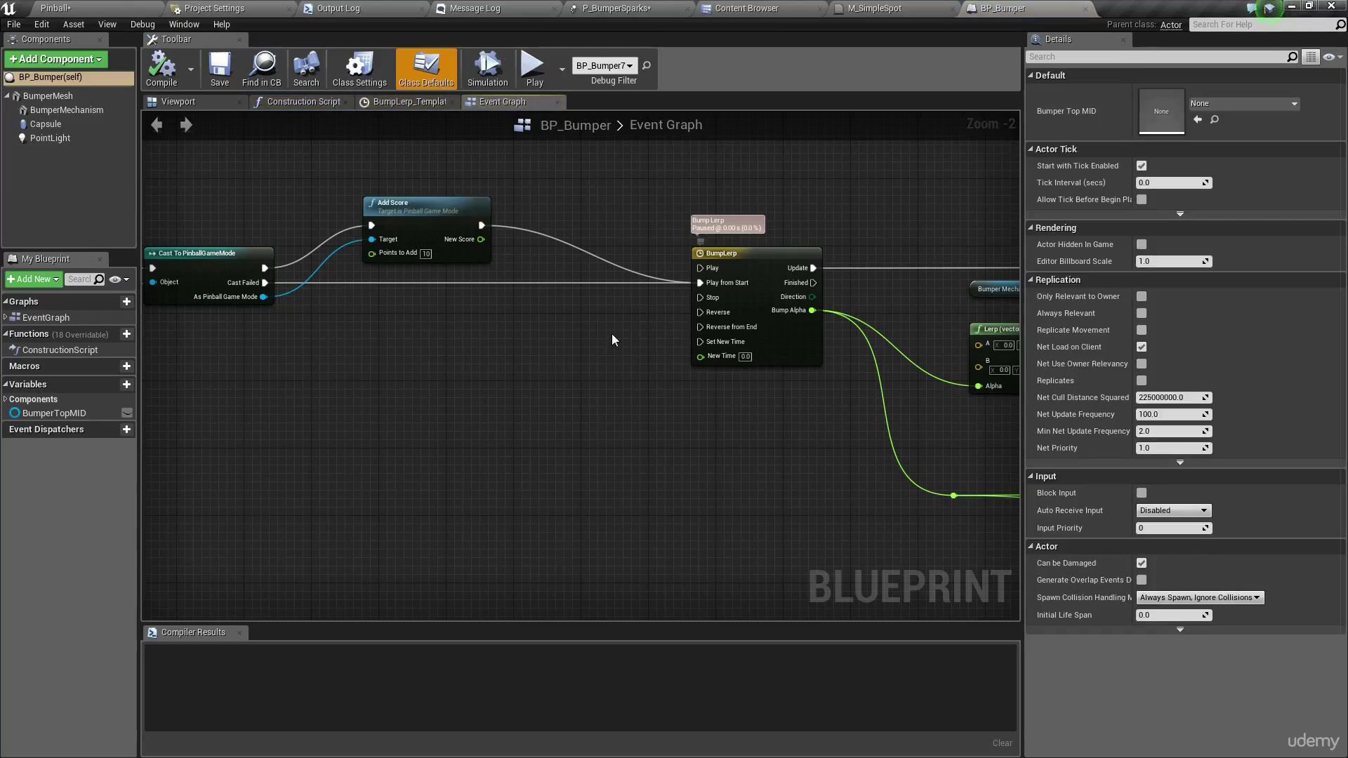
Add a Spawn Emitter at Location node near BumpLerp in the Event Graph, with P_BumperSparks as its Emitter Template
{"action": "scroll", "coordinate": [612, 341], "scroll_direction": "down", "scroll_amount": 3}
{"action": "right_click_drag", "start_coordinate": [612, 340], "coordinate": [1018, 289]}
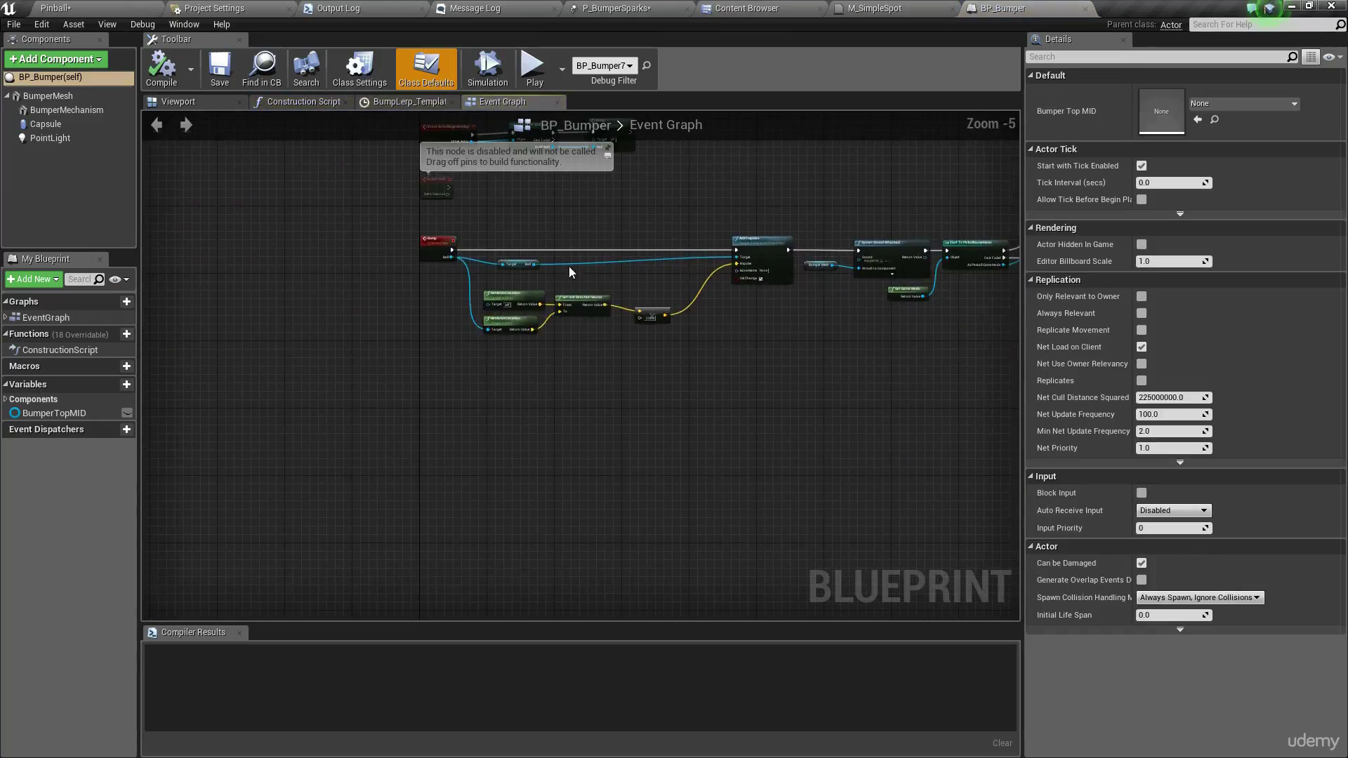
{"action": "scroll", "coordinate": [571, 271], "scroll_direction": "up", "scroll_amount": 2}
{"action": "right_click_drag", "start_coordinate": [572, 271], "coordinate": [144, 351]}
{"action": "right_click_drag", "start_coordinate": [518, 337], "coordinate": [336, 336]}
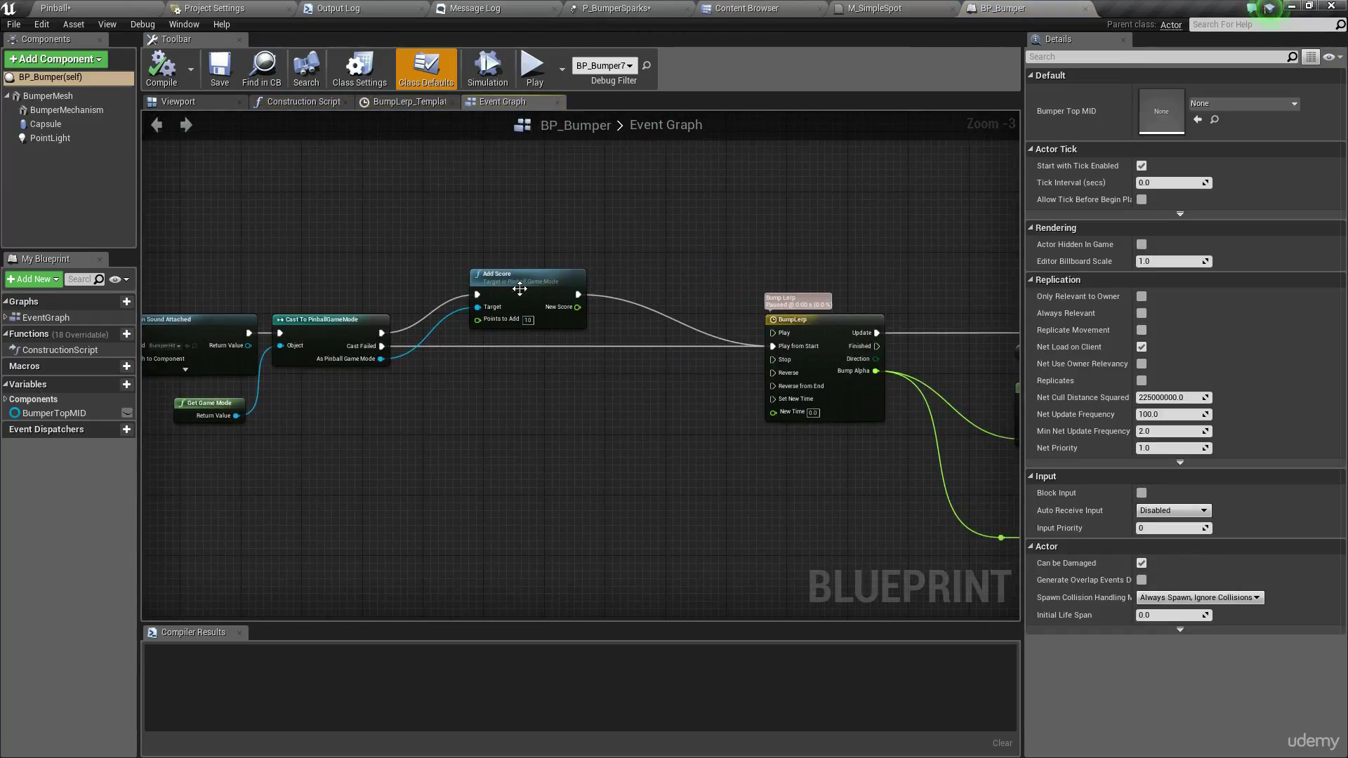
{"action": "right_click_drag", "start_coordinate": [519, 288], "coordinate": [426, 254]}
{"action": "right_click", "coordinate": [495, 376]}
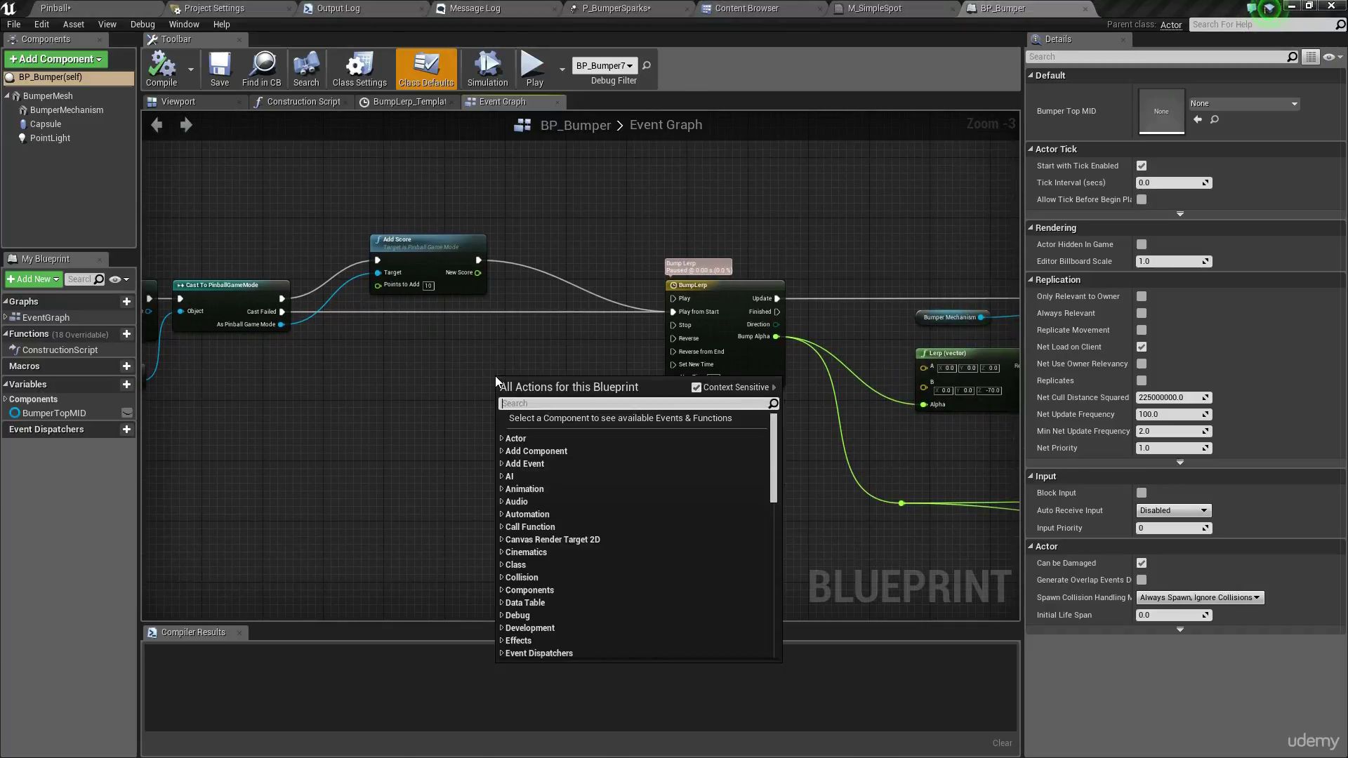
{"action": "type", "text": "particle"}
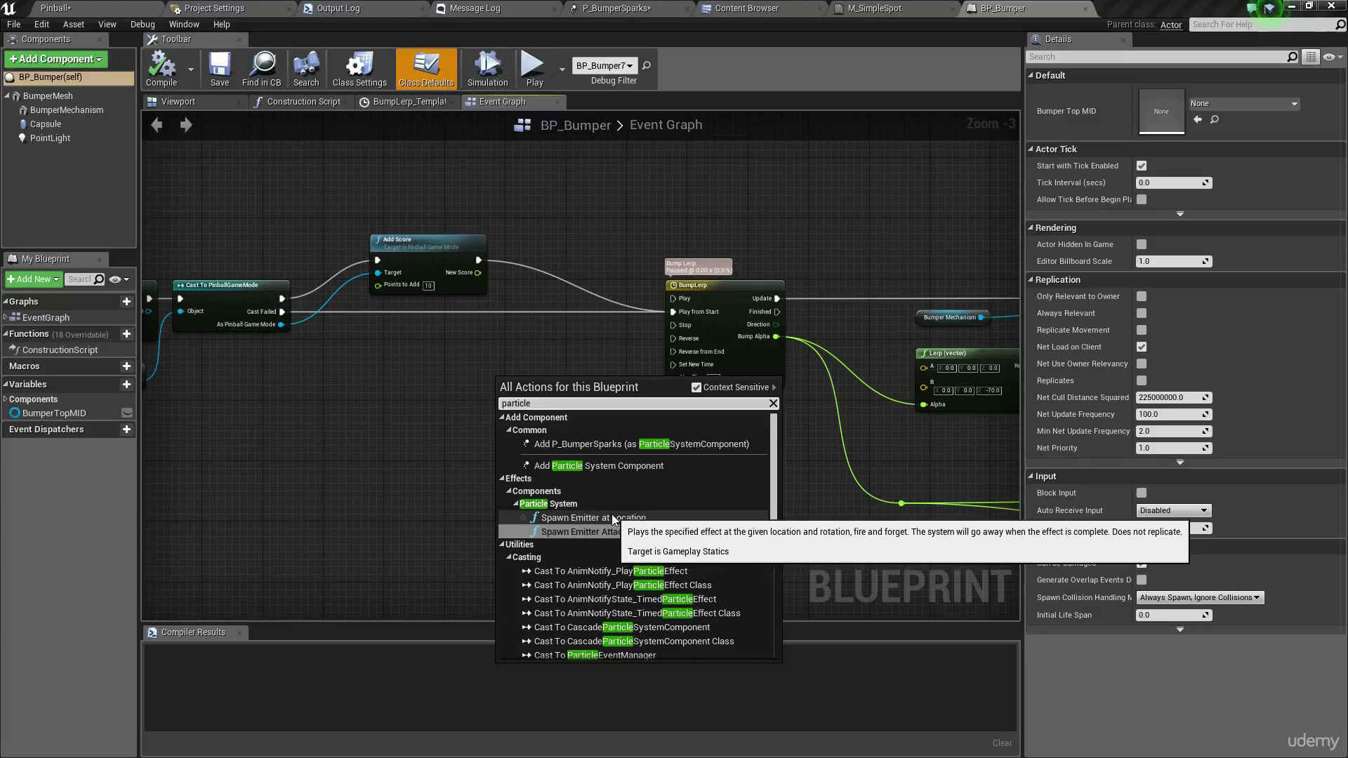
{"action": "left_click", "coordinate": [593, 517]}
{"action": "left_click", "coordinate": [534, 416]}
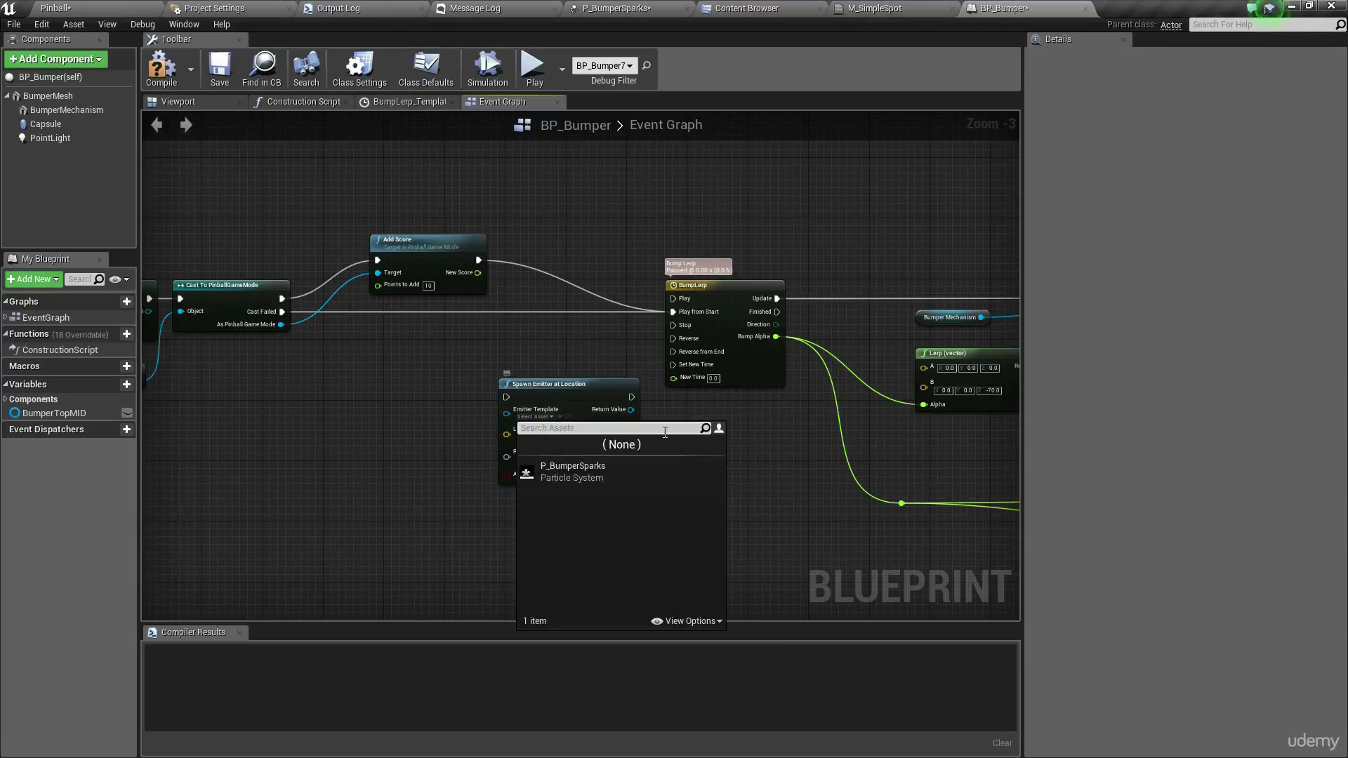
{"action": "left_click", "coordinate": [557, 475]}
Feed the BumperMechanism component's GetWorldLocation result into the Location input of Spawn Emitter at Location
{"action": "scroll", "coordinate": [569, 329], "scroll_direction": "up", "scroll_amount": 3}
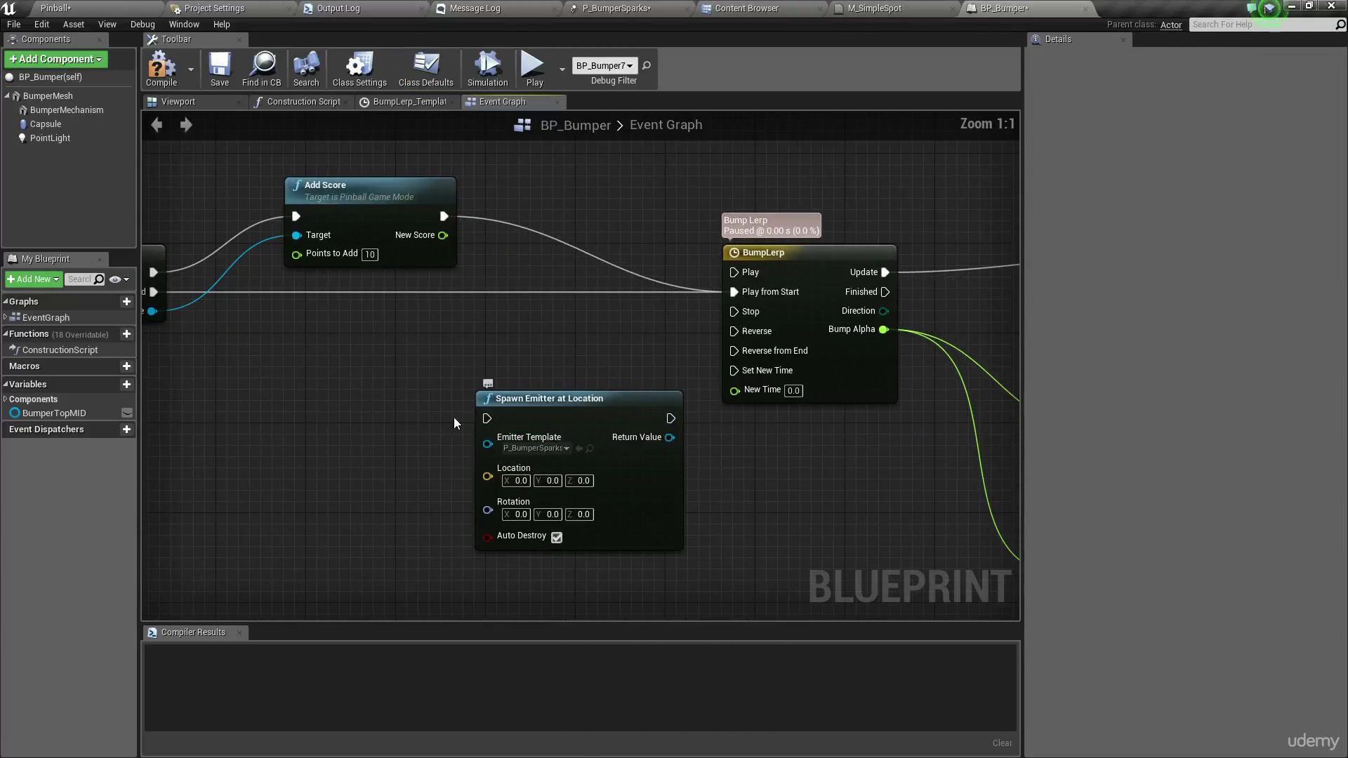
{"action": "left_click_drag", "start_coordinate": [45, 116], "coordinate": [211, 376]}
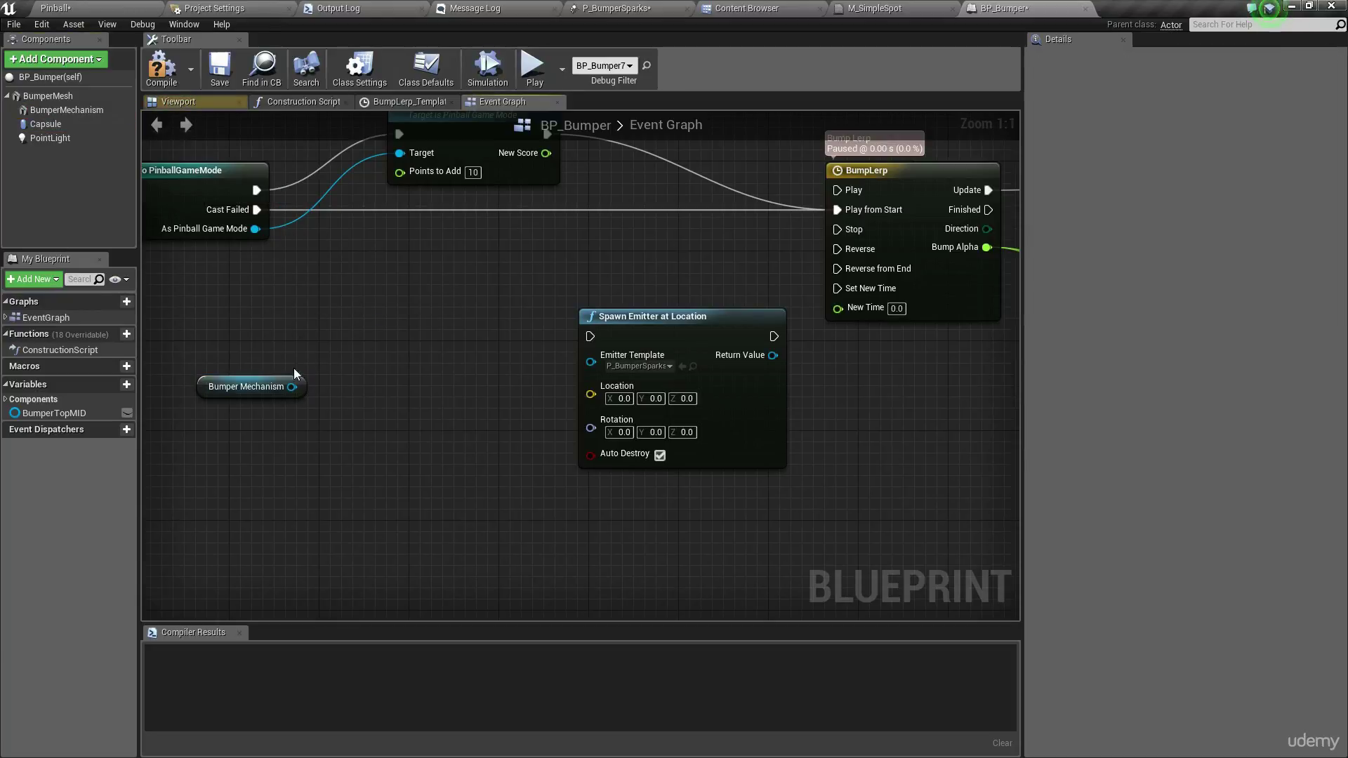
{"action": "left_click_drag", "start_coordinate": [291, 386], "coordinate": [353, 385]}
{"action": "type", "text": "location"}
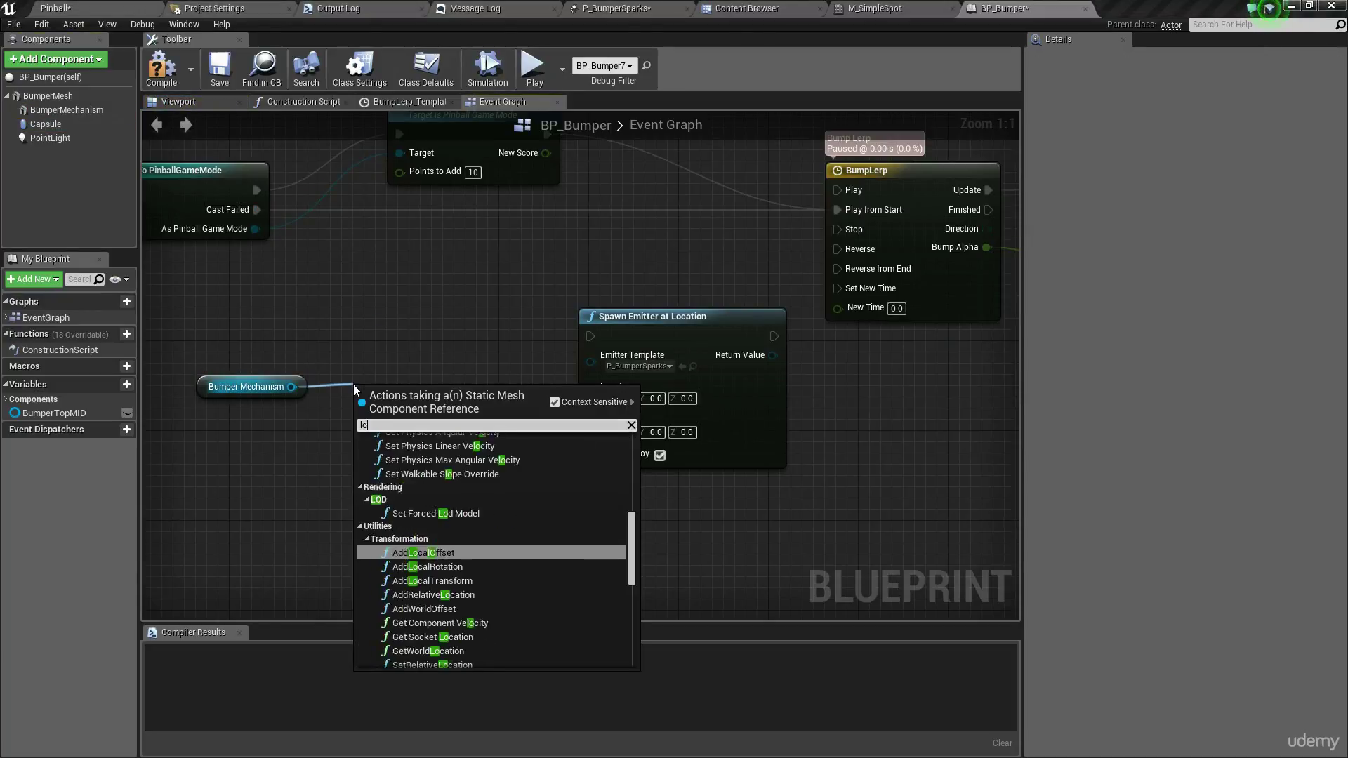
{"action": "key", "text": "Down"}
{"action": "key", "text": "Down"}
{"action": "key", "text": "Return"}
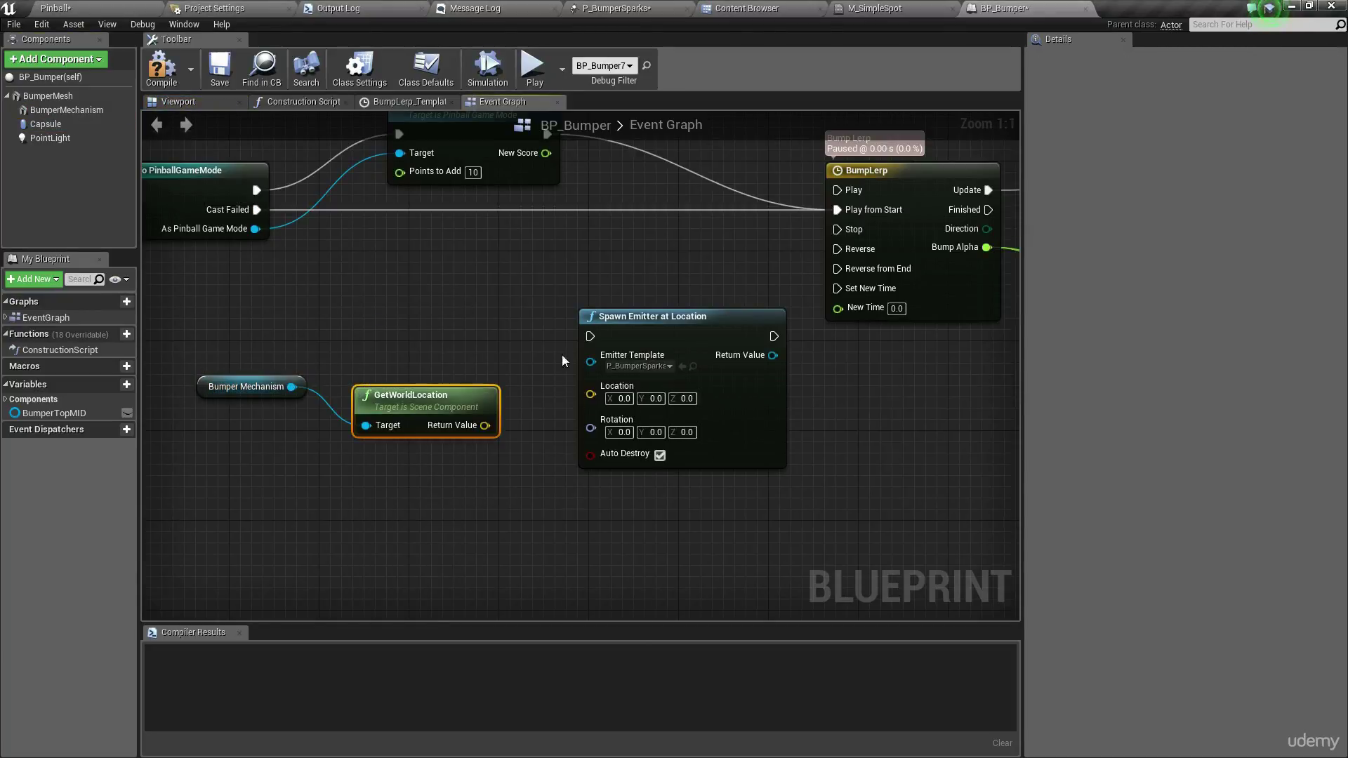
{"action": "left_click_drag", "start_coordinate": [595, 400], "coordinate": [488, 427]}
Insert the Spawn Emitter at Location node into the execution flow between Add Score and BumpLerp's Play from Start
{"action": "right_click_drag", "start_coordinate": [557, 277], "coordinate": [439, 375]}
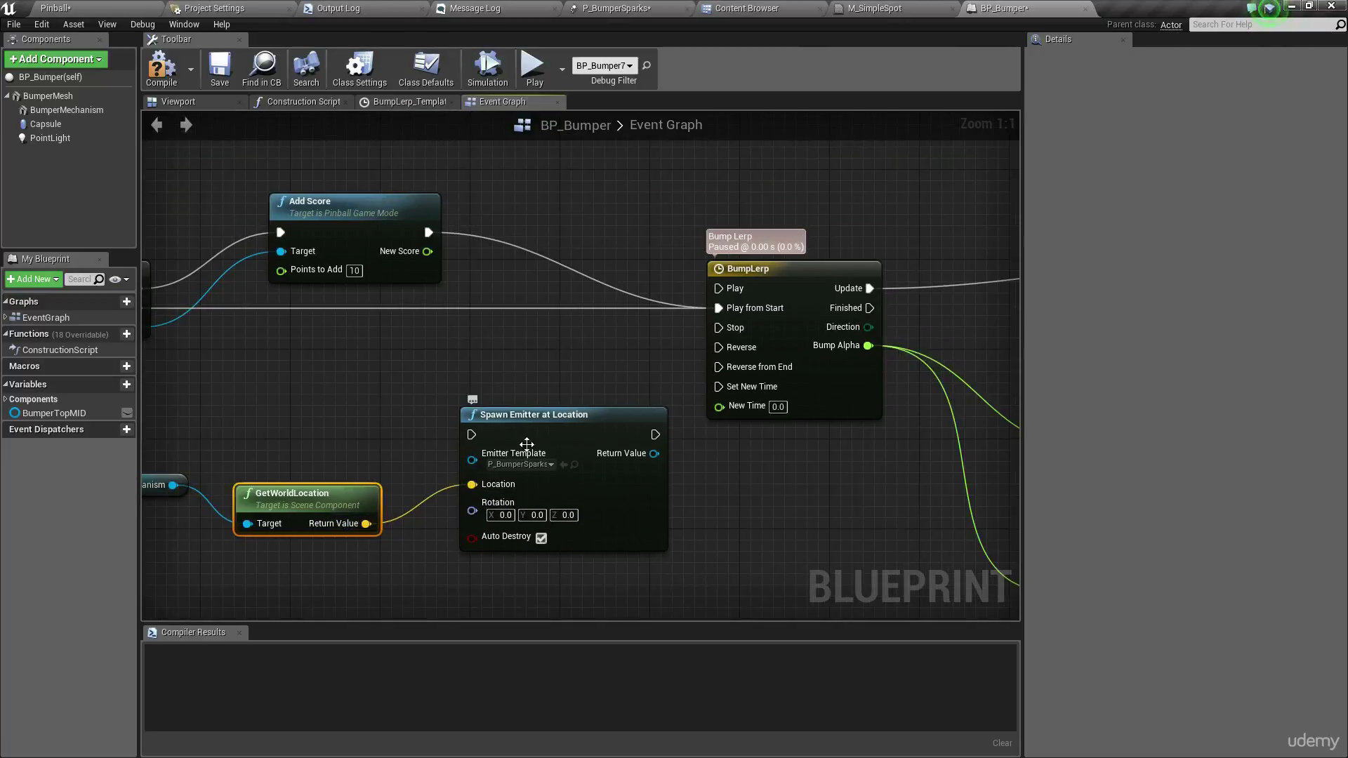
{"action": "left_click_drag", "start_coordinate": [527, 444], "coordinate": [552, 246]}
{"action": "left_click", "coordinate": [655, 170]}
{"action": "left_click_drag", "start_coordinate": [718, 308], "coordinate": [677, 244]}
{"action": "left_click_drag", "start_coordinate": [497, 243], "coordinate": [431, 235]}
{"action": "right_click_drag", "start_coordinate": [367, 295], "coordinate": [500, 259]}
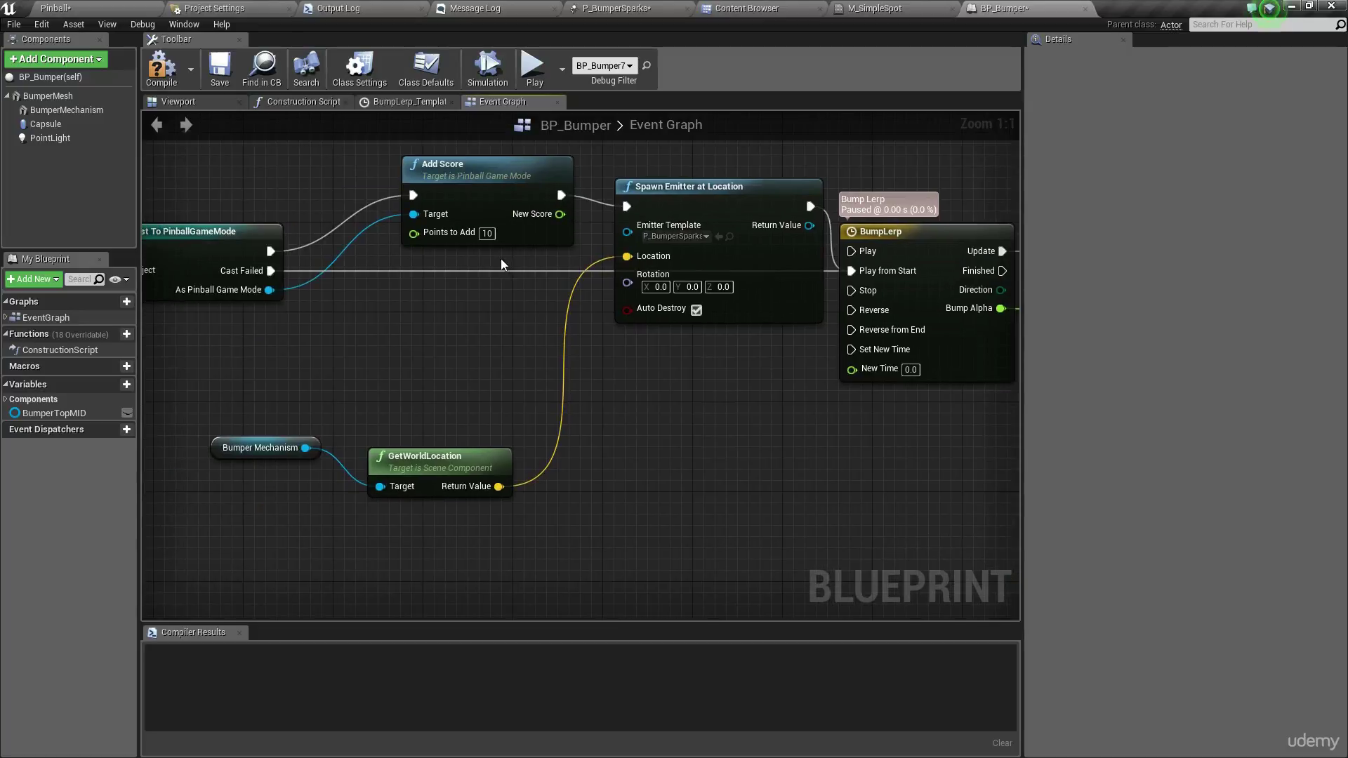
Route the cast node's Cast Failed output into Spawn Emitter at Location, lower that node slightly, and save BP_Bumper
{"action": "left_click_drag", "start_coordinate": [271, 271], "coordinate": [627, 206]}
{"action": "left_click_drag", "start_coordinate": [738, 288], "coordinate": [738, 343]}
{"action": "left_click", "coordinate": [699, 468]}
{"action": "right_click_drag", "start_coordinate": [700, 468], "coordinate": [664, 483]}
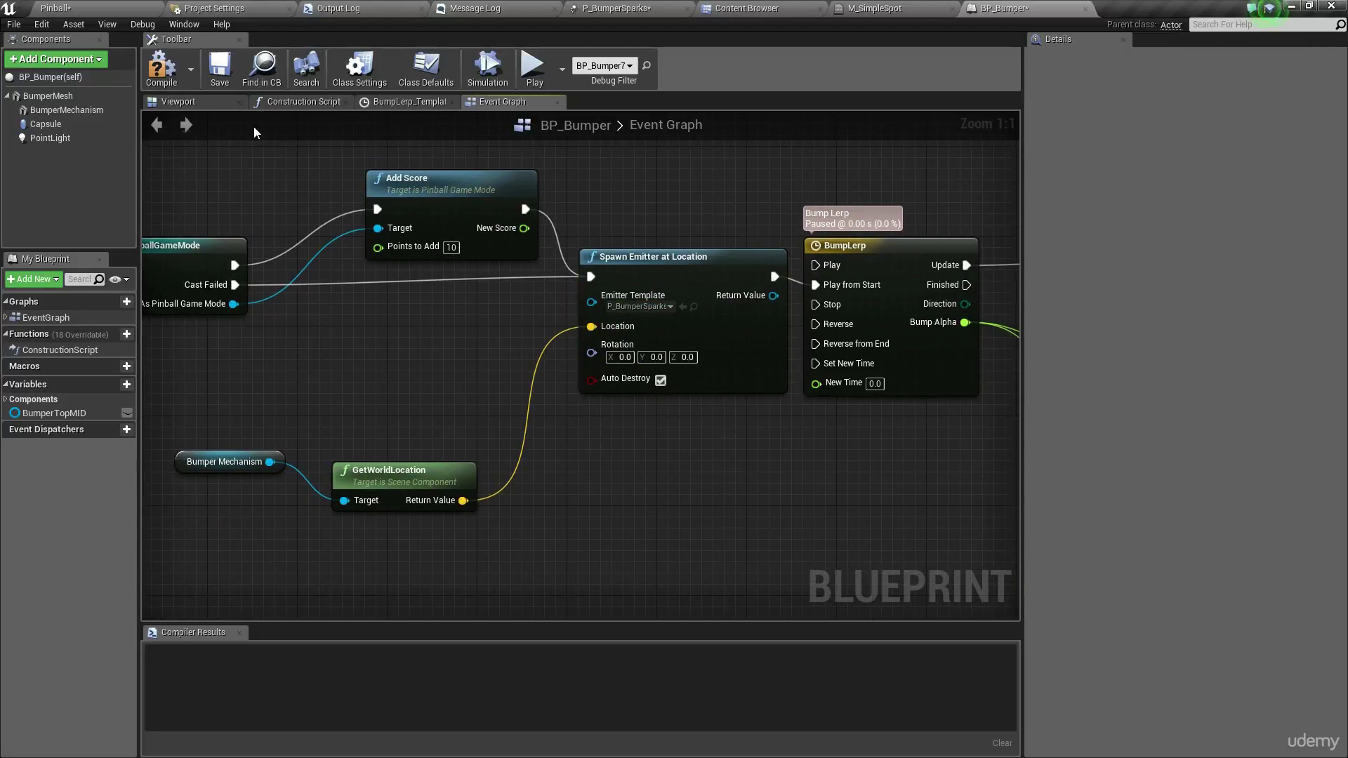
{"action": "left_click", "coordinate": [219, 72]}
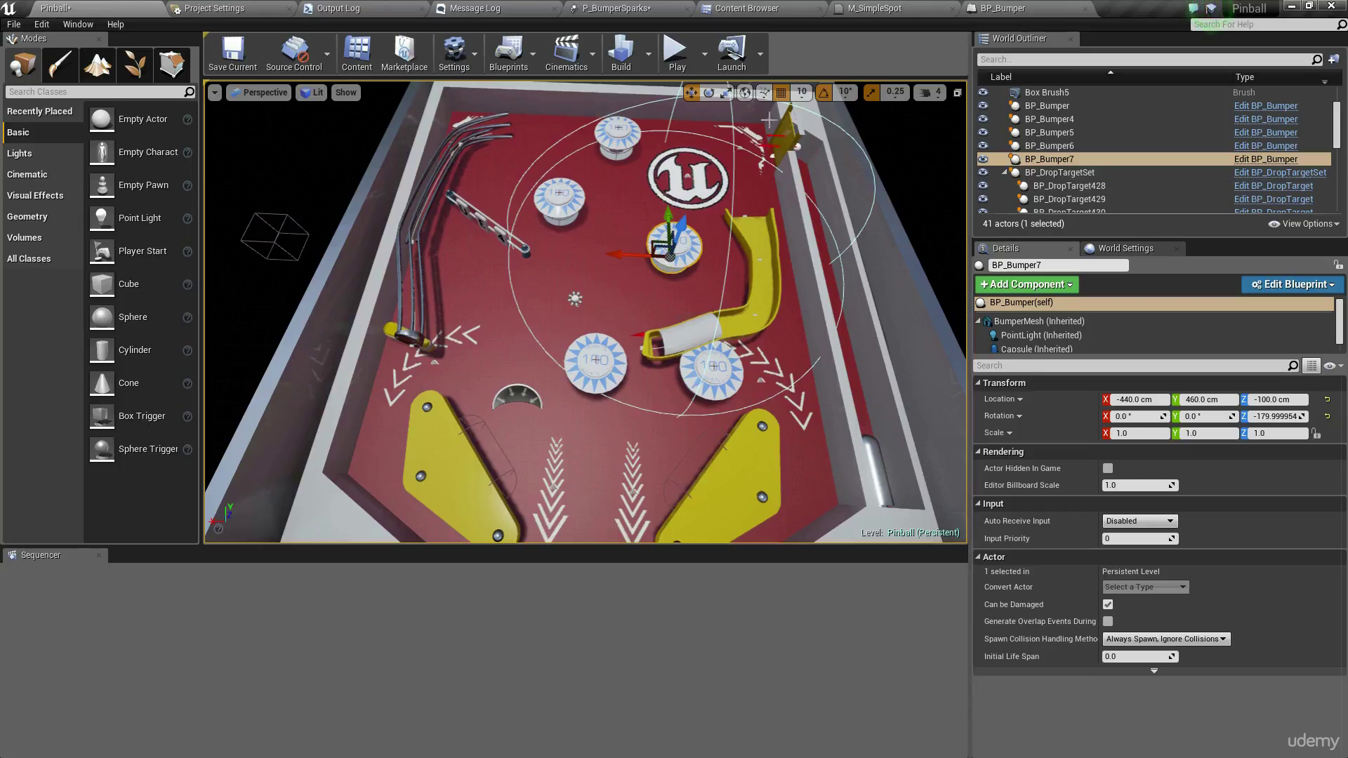
Play-test the Pinball level to check the sparks when the ball hits the bumpers
{"action": "left_click", "coordinate": [677, 53]}
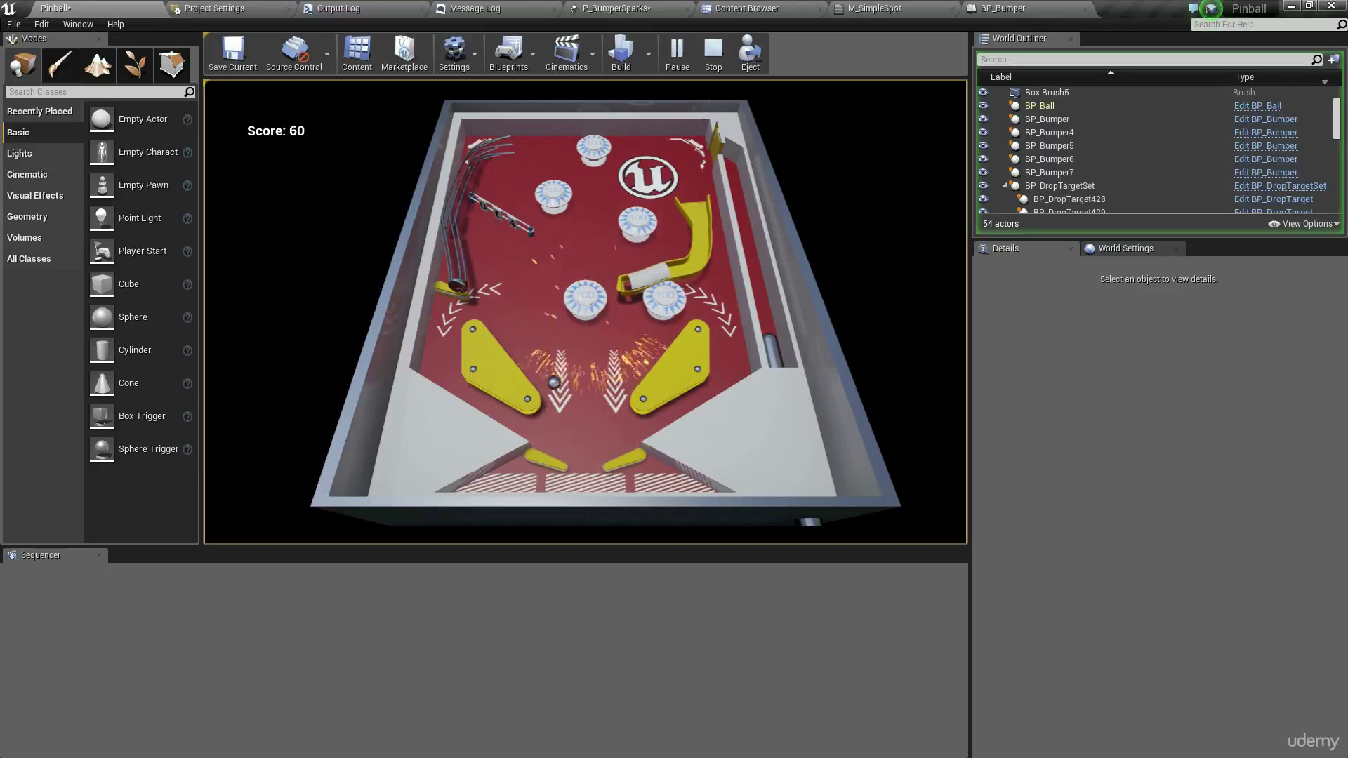
{"action": "key", "text": "Escape"}
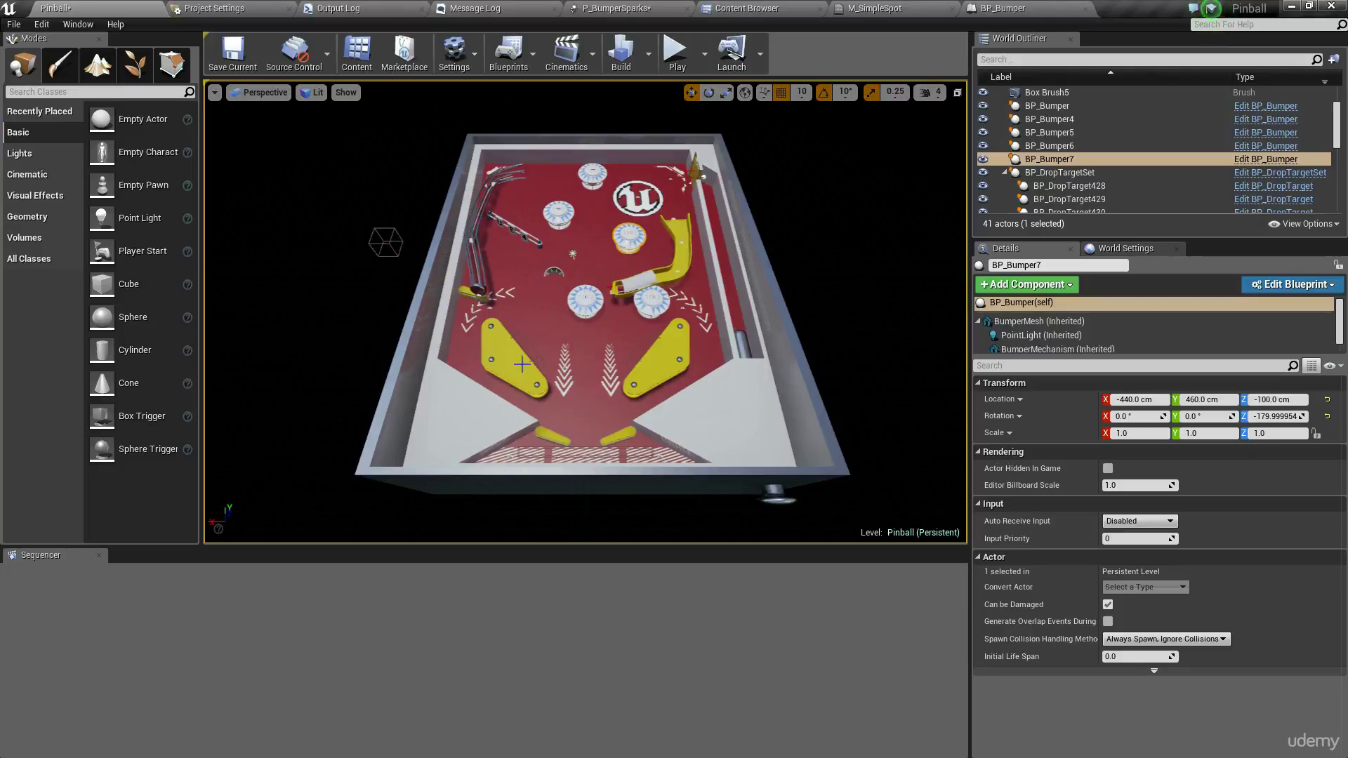
Set Emitter Loops to 1 in the Required module of the P_BumperSparks particle system
{"action": "left_click", "coordinate": [1004, 8]}
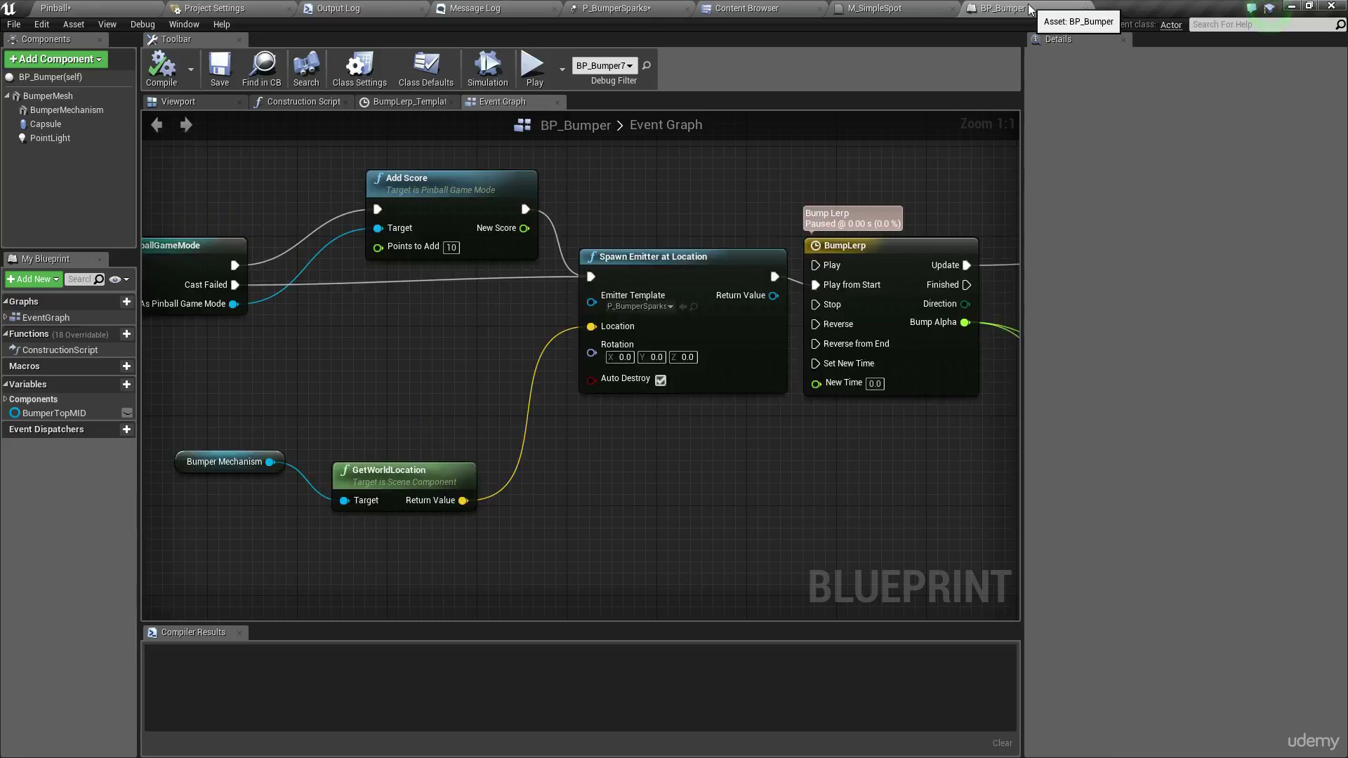
{"action": "left_click", "coordinate": [635, 7]}
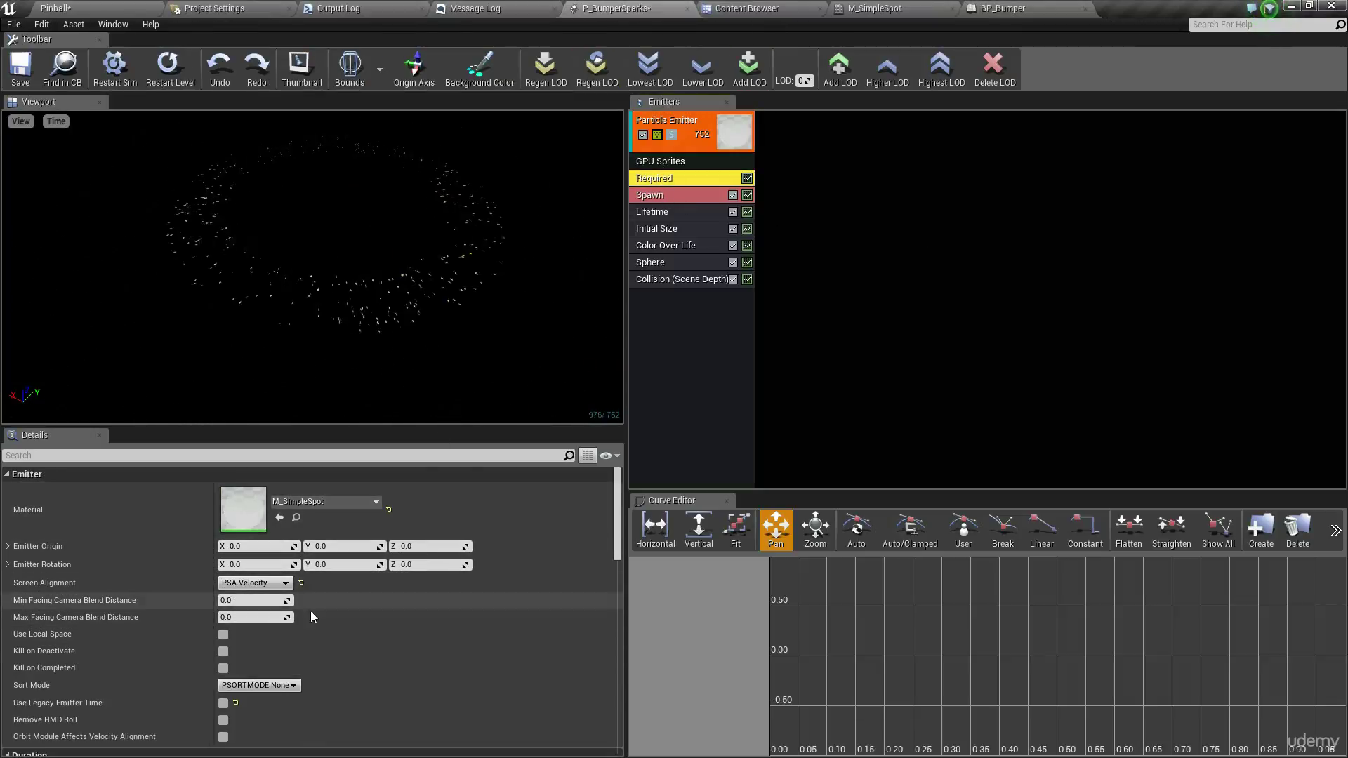
{"action": "scroll", "coordinate": [193, 647], "scroll_direction": "down", "scroll_amount": 5}
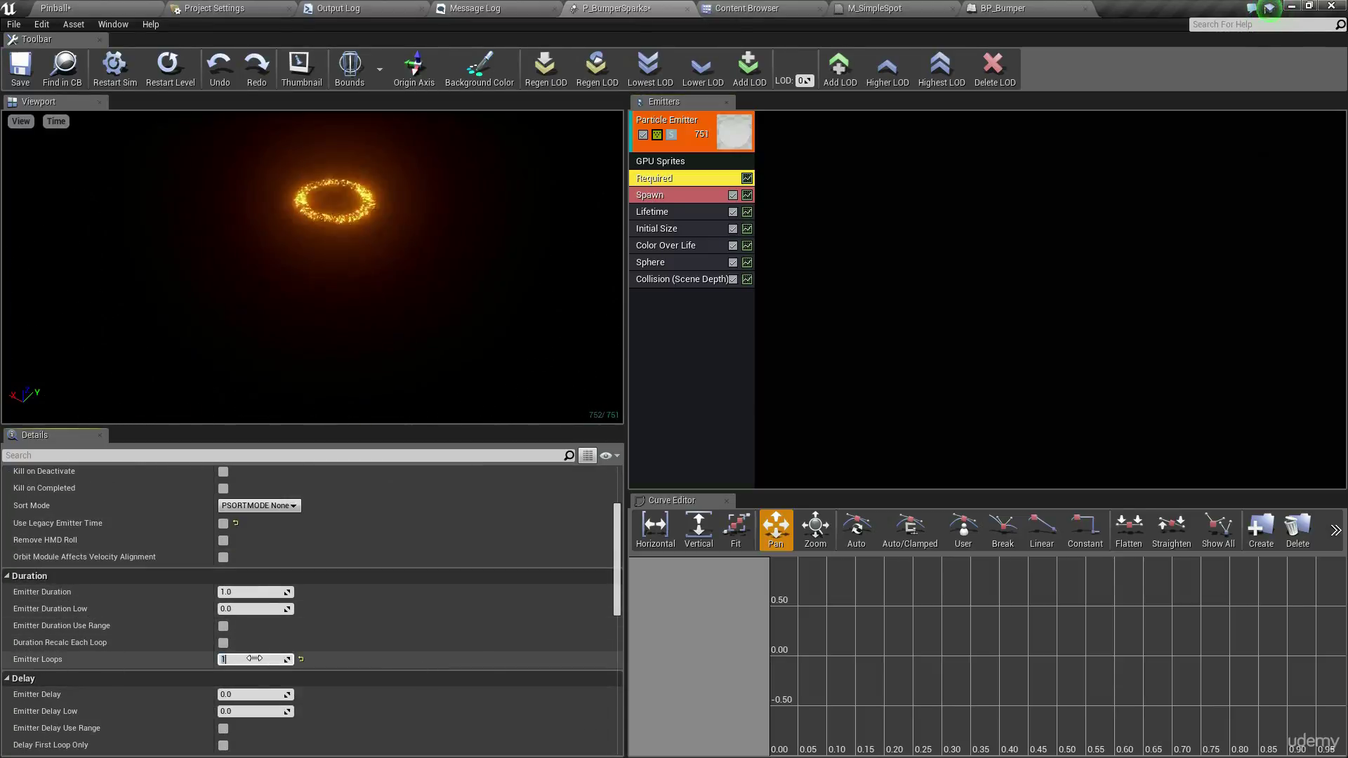
{"action": "left_click", "coordinate": [873, 327]}
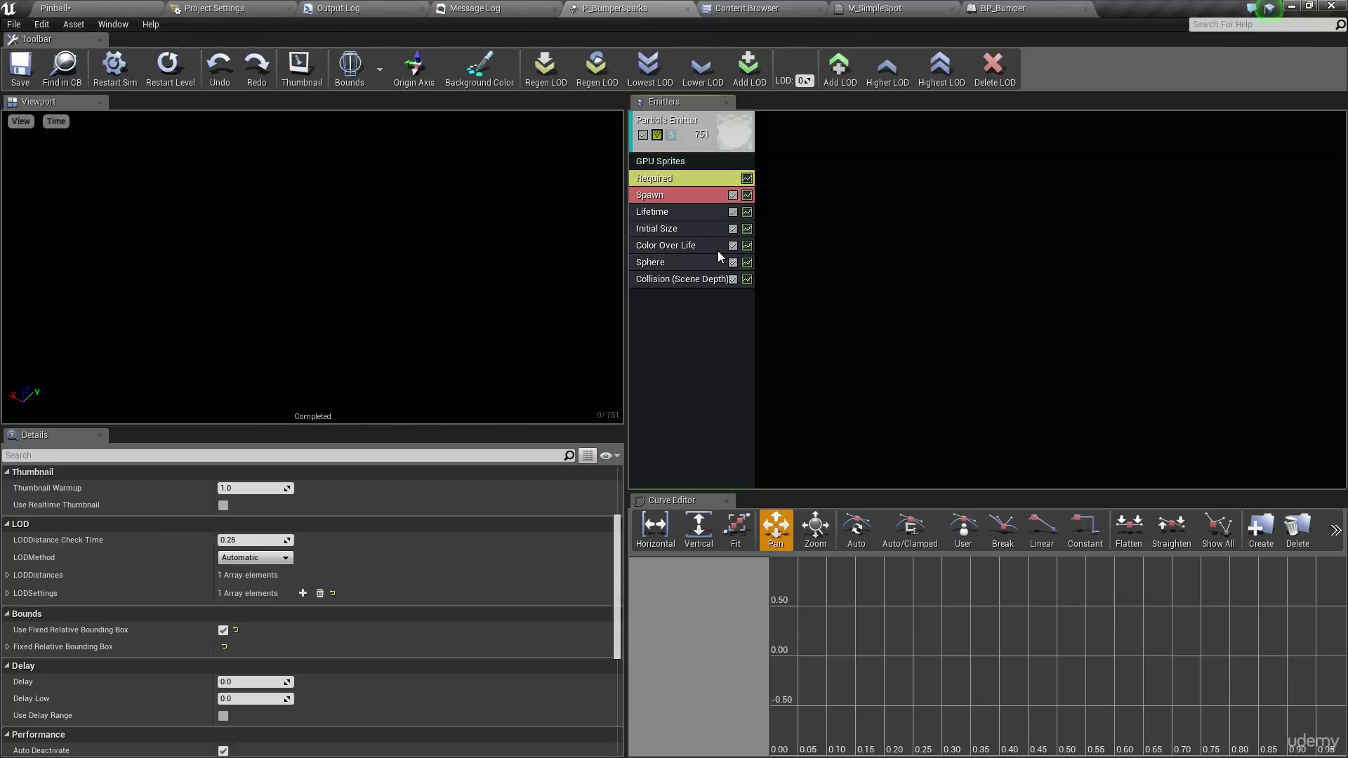
Increase the constant Start Radius of the Sphere module, trying 150 and settling on 200
{"action": "left_click", "coordinate": [681, 261]}
{"action": "scroll", "coordinate": [331, 574], "scroll_direction": "up", "scroll_amount": 3}
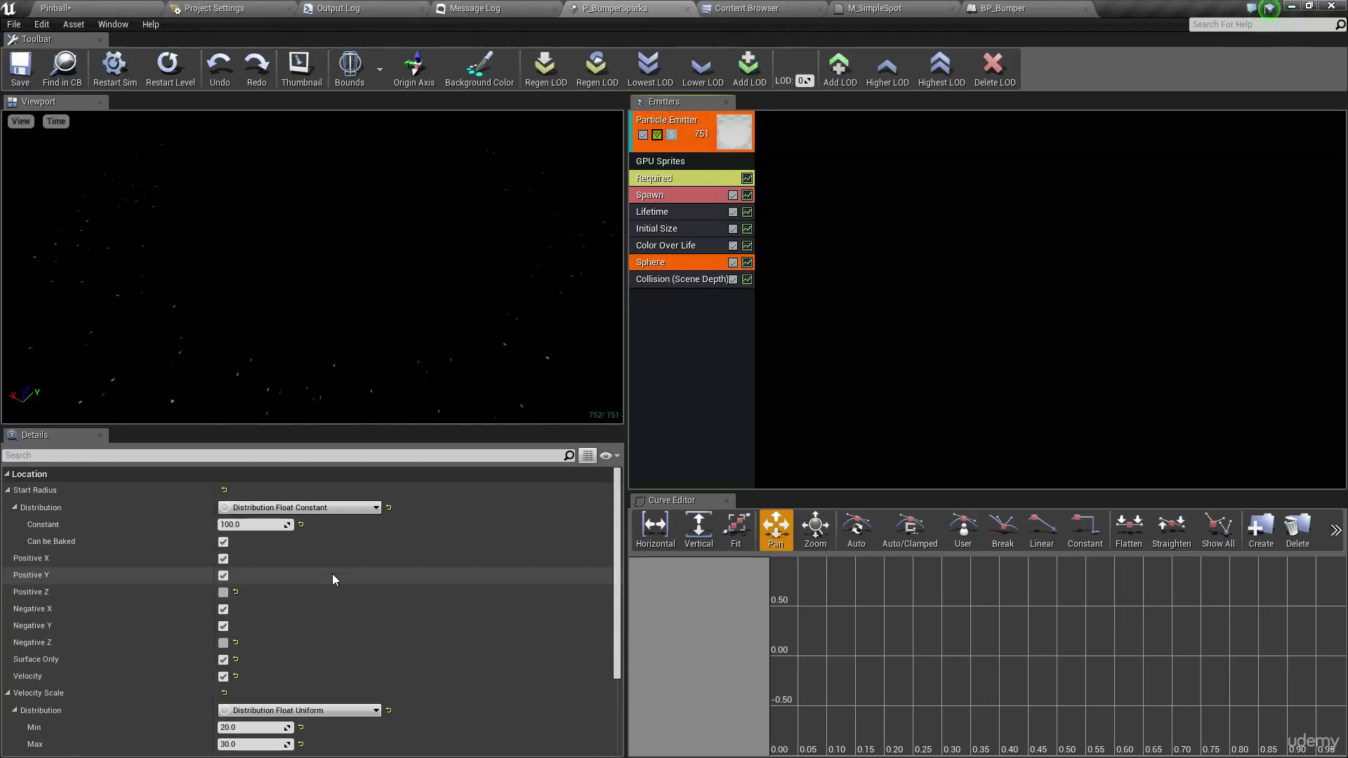
{"action": "left_click", "coordinate": [247, 525]}
{"action": "type", "text": "150"}
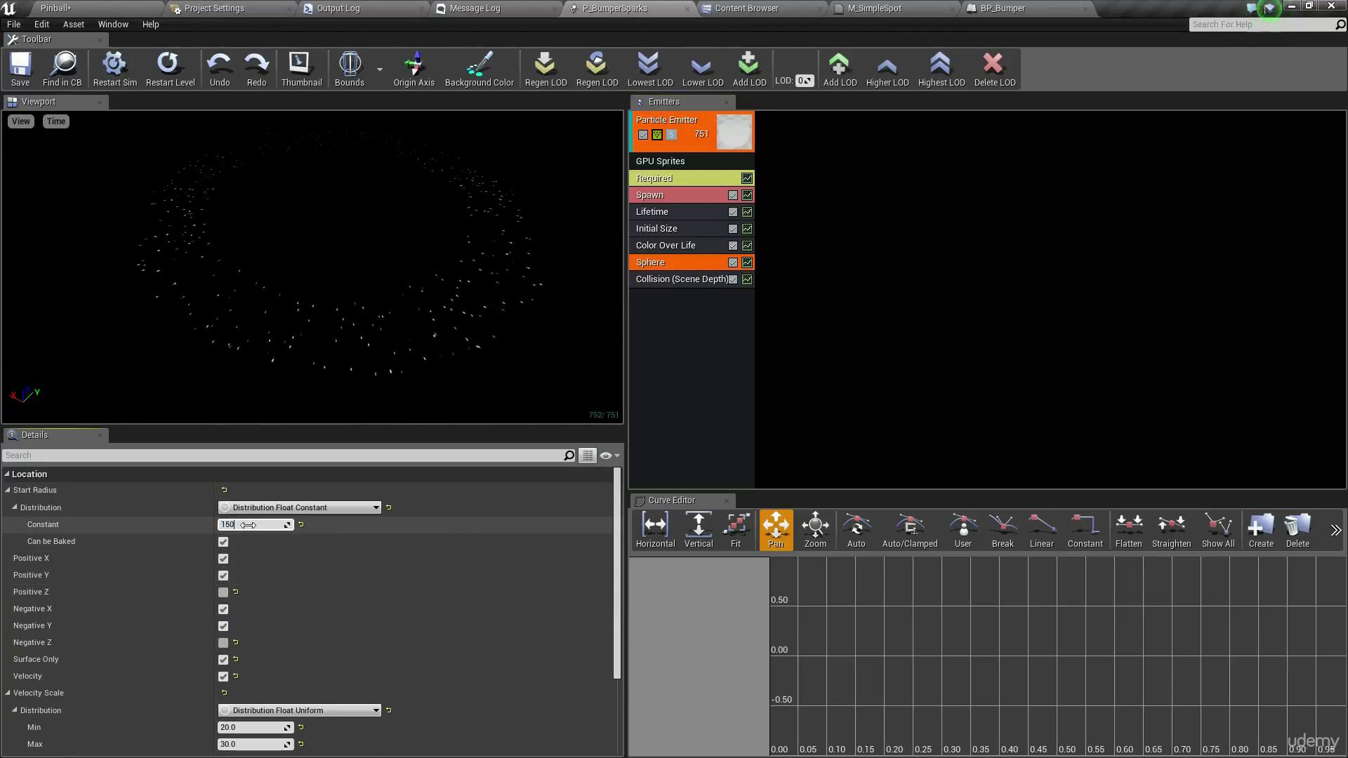
{"action": "key", "text": "Return"}
{"action": "type", "text": "200"}
{"action": "key", "text": "Return"}
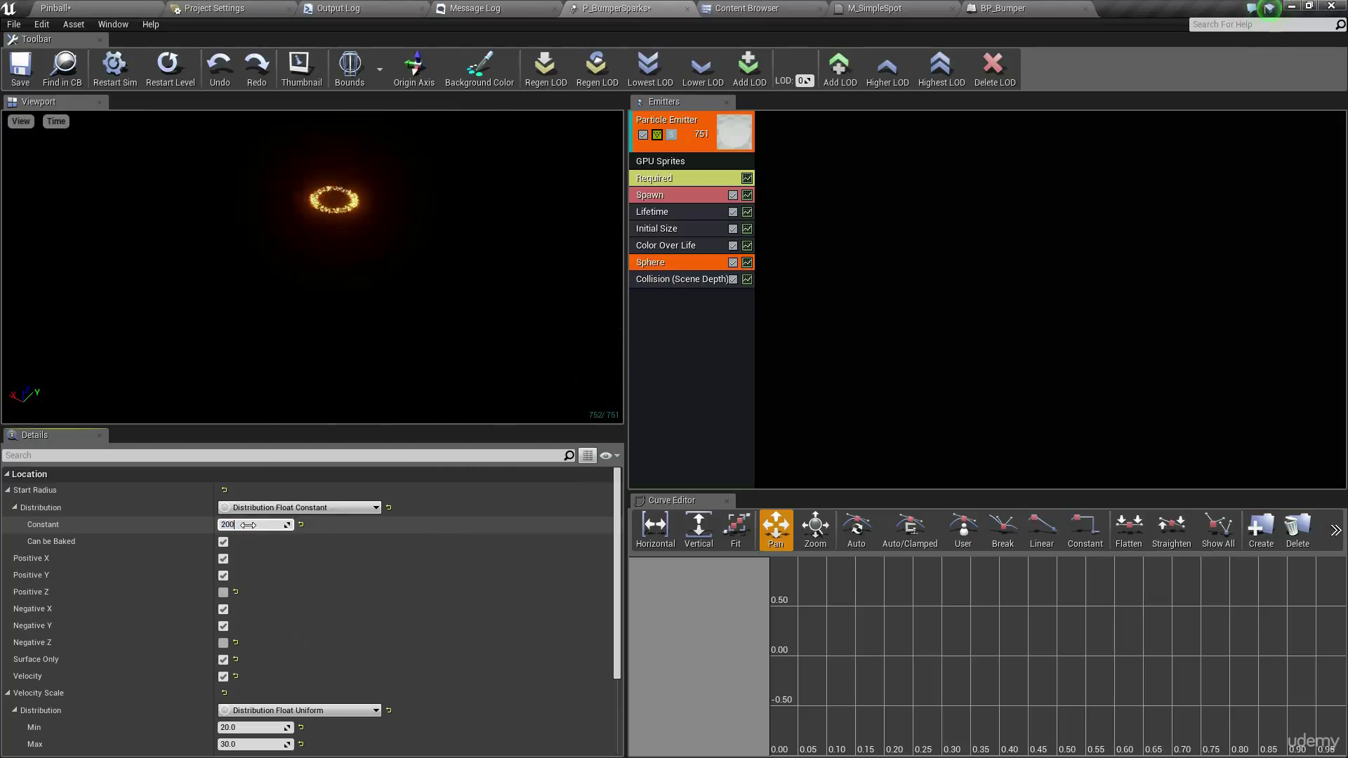
Play-test the Pinball level with the flippers to check the enlarged spark ring around the bumpers, and end the session
{"action": "left_click", "coordinate": [57, 8]}
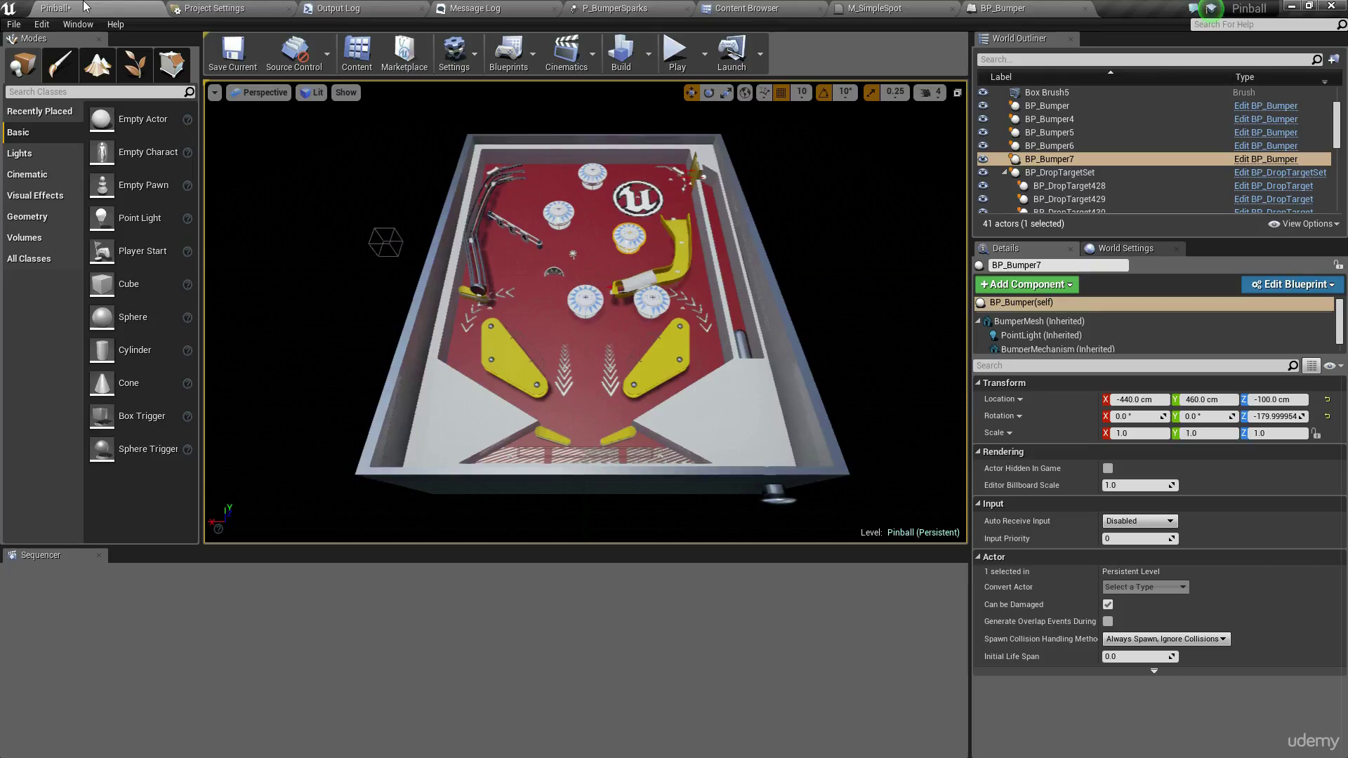
{"action": "left_click", "coordinate": [677, 55]}
{"action": "left_click", "coordinate": [587, 226]}
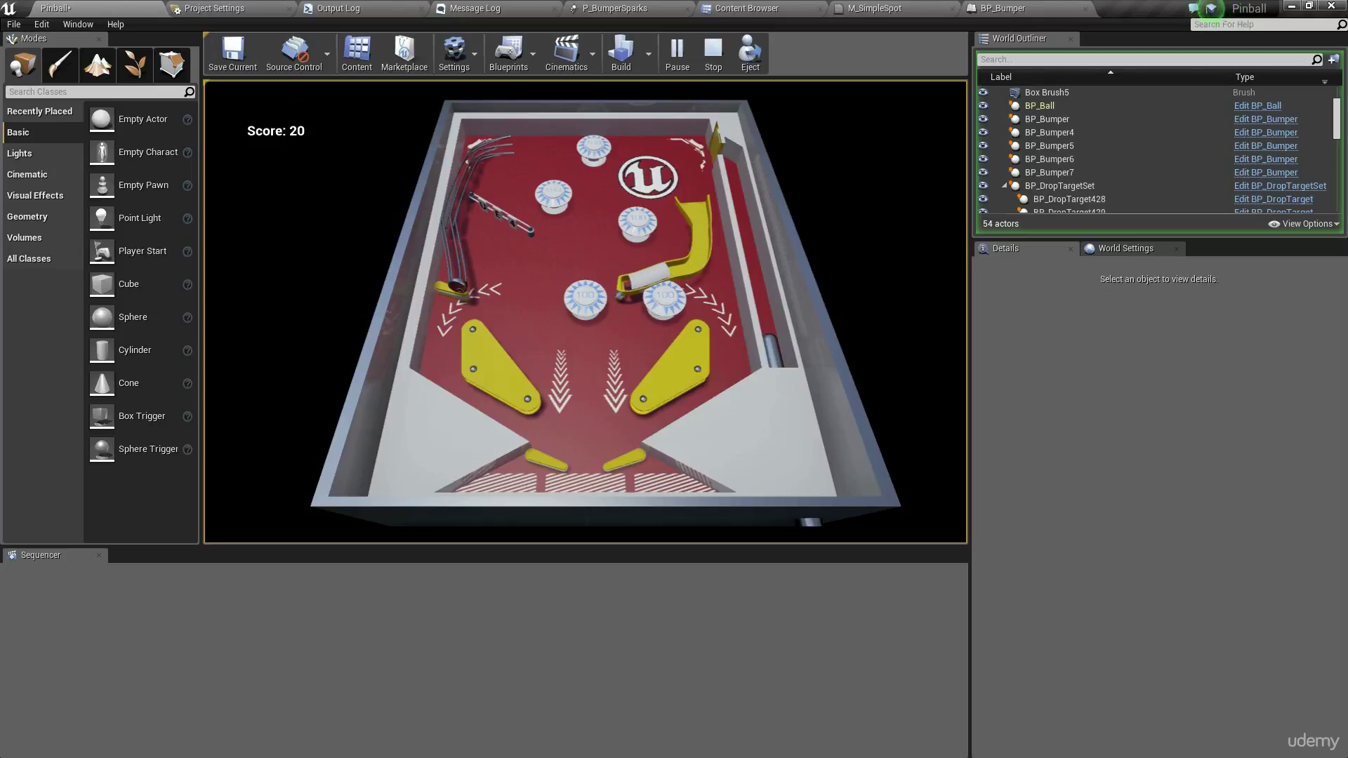
{"action": "key", "text": "a"}
{"action": "key", "text": "a"}
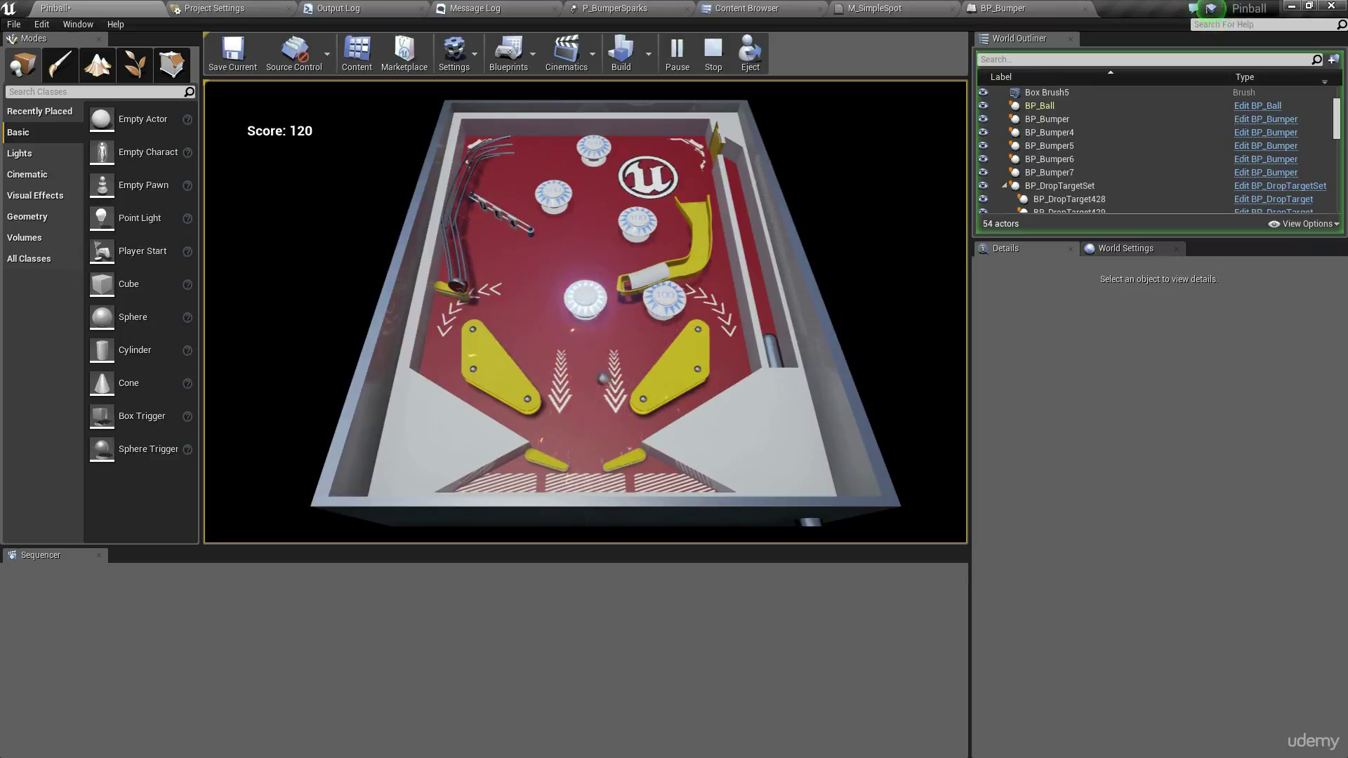
{"action": "key", "text": "d"}
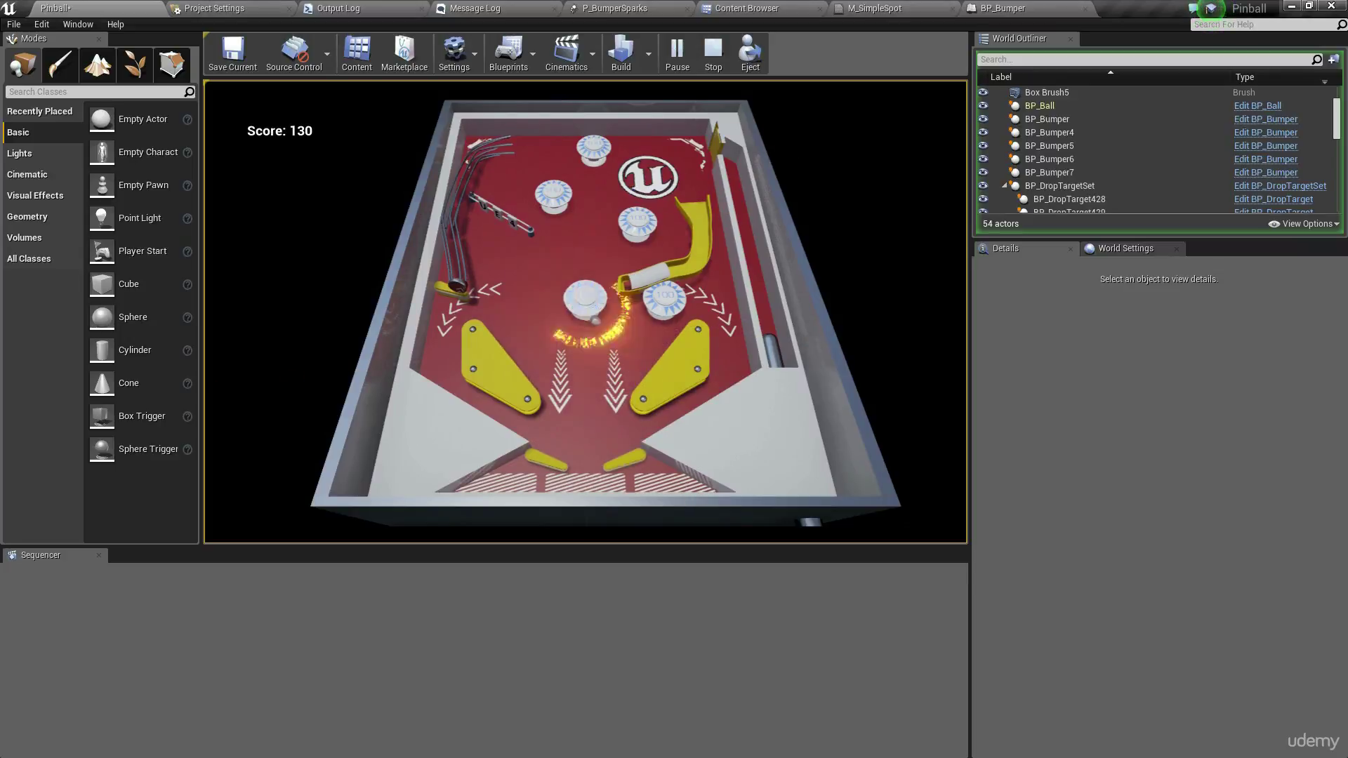
{"action": "key", "text": "a"}
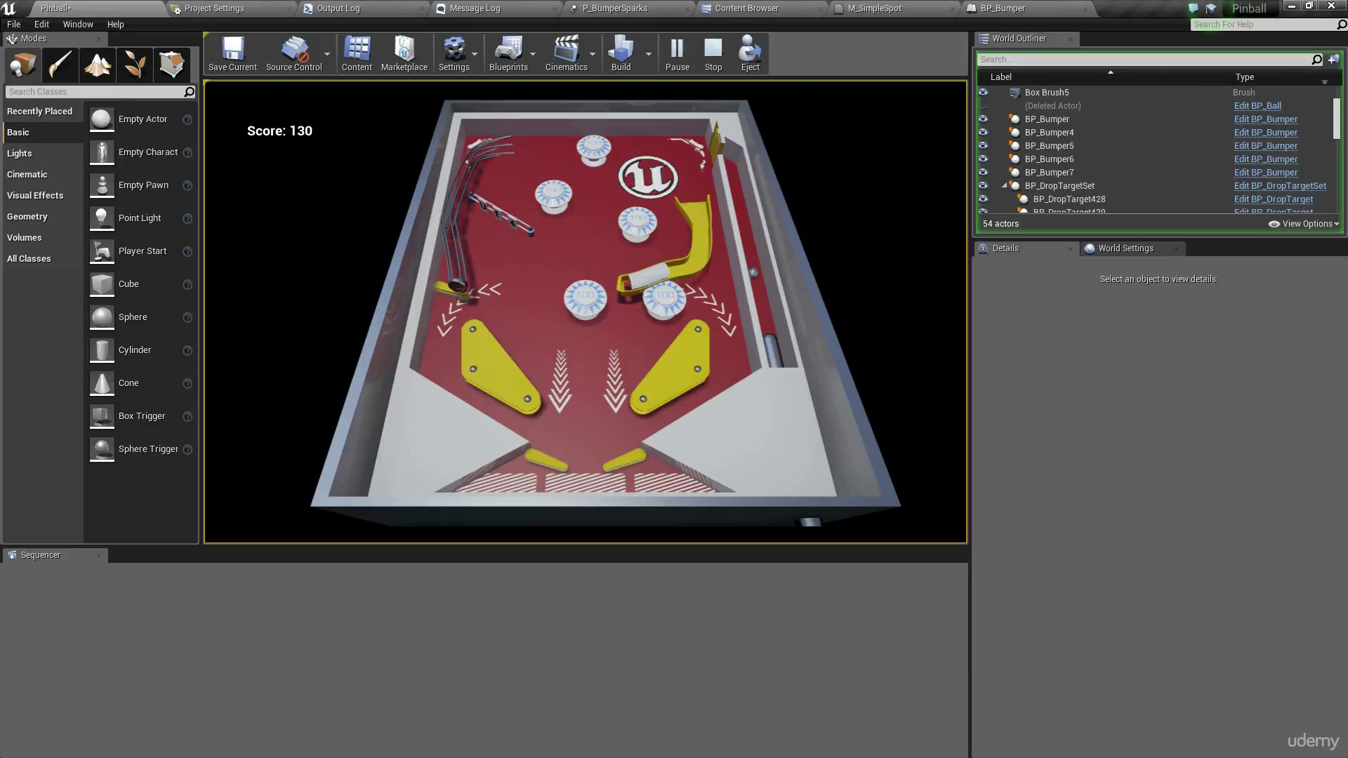
{"action": "key", "text": "Escape"}
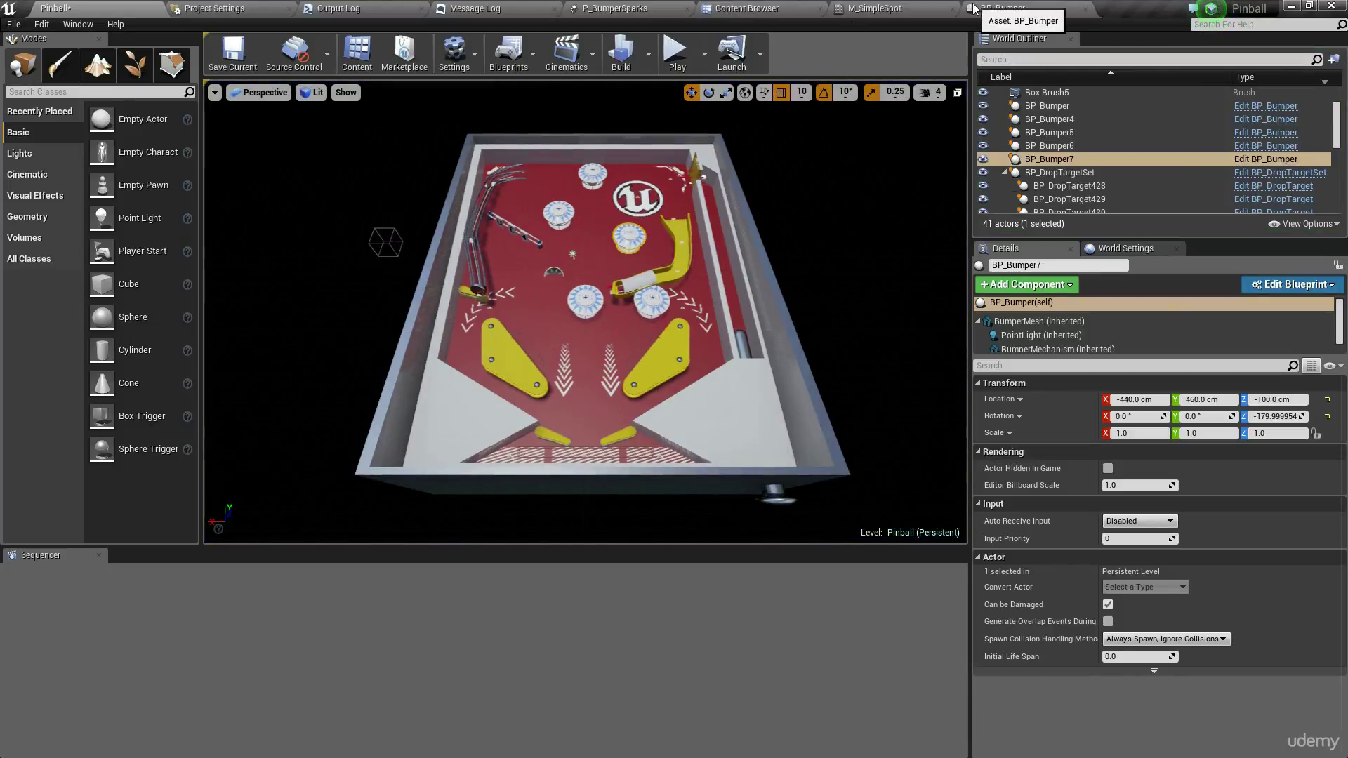
Add a Const Acceleration module to the particle emitter in P_BumperSparks
{"action": "left_click", "coordinate": [874, 8]}
{"action": "left_click", "coordinate": [747, 8]}
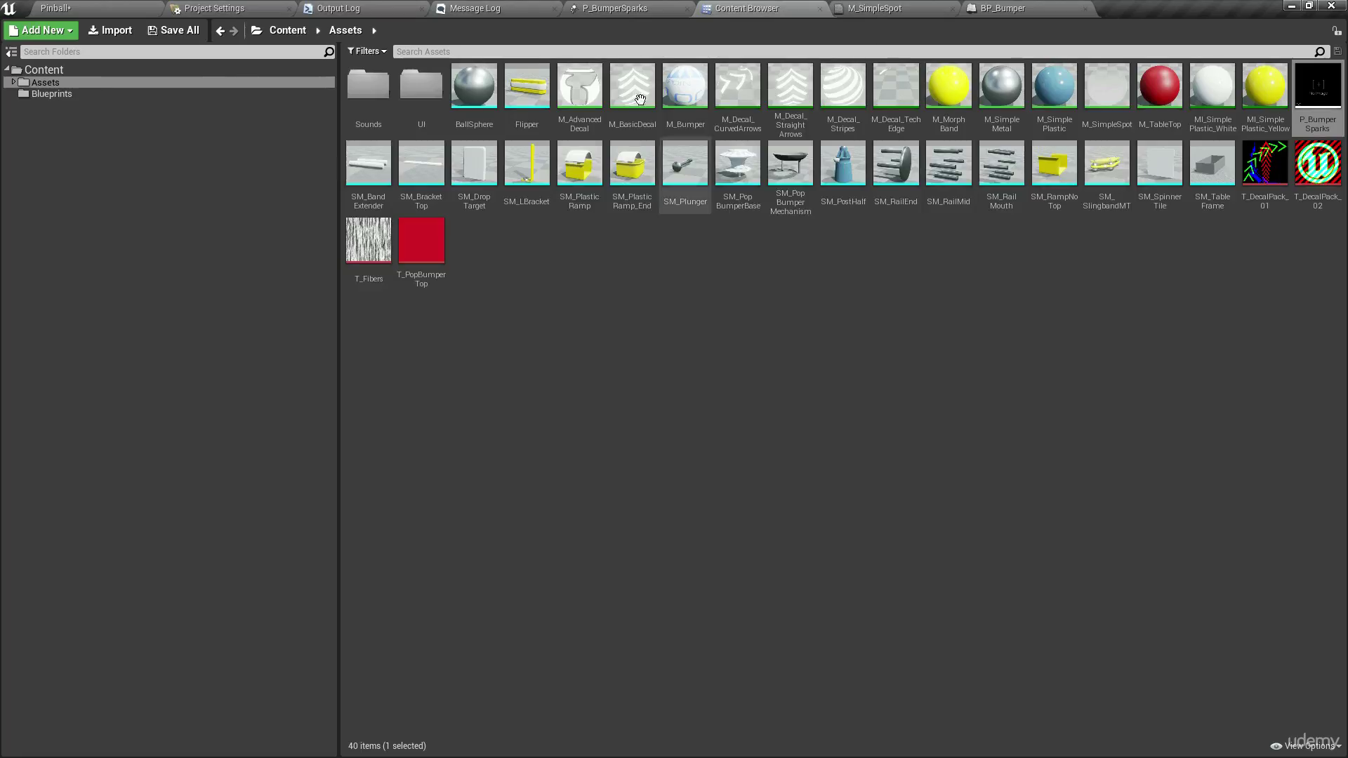
{"action": "left_click", "coordinate": [615, 8]}
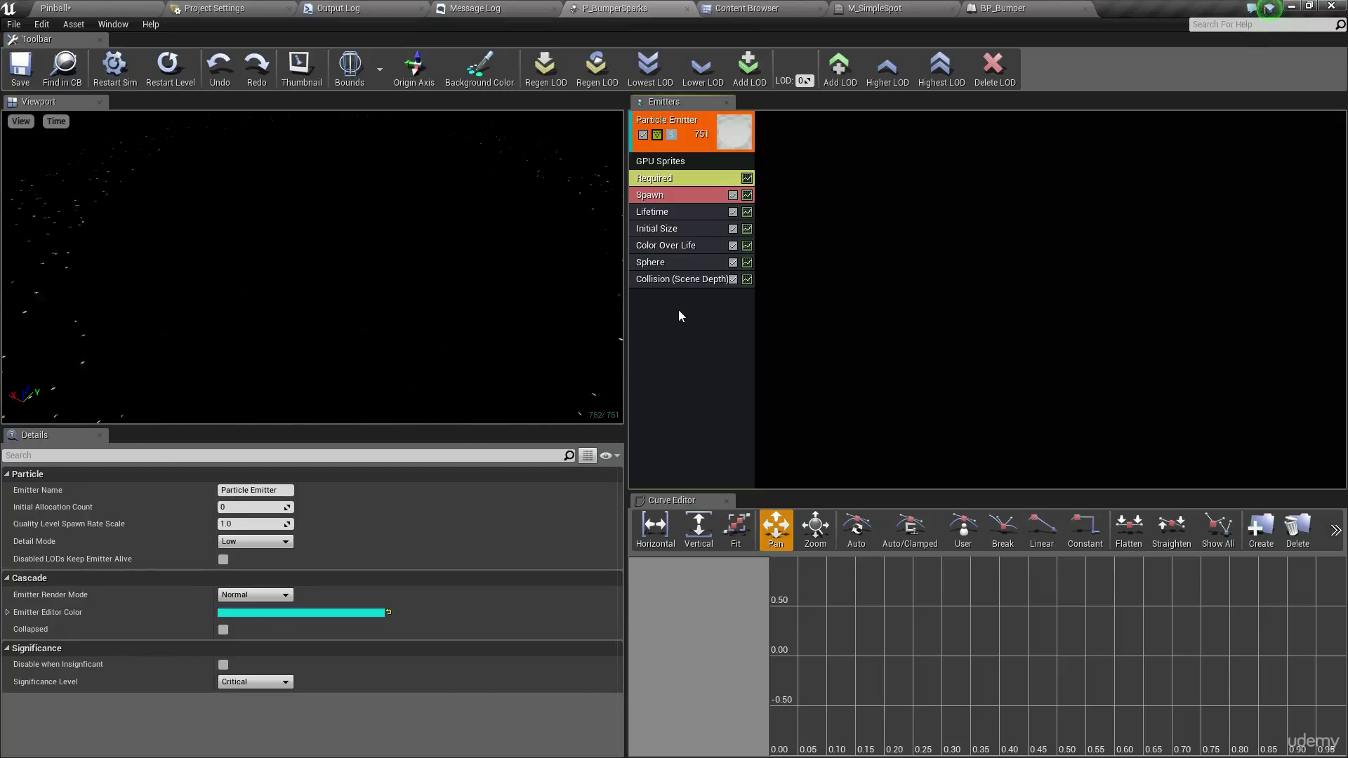
{"action": "right_click", "coordinate": [652, 298]}
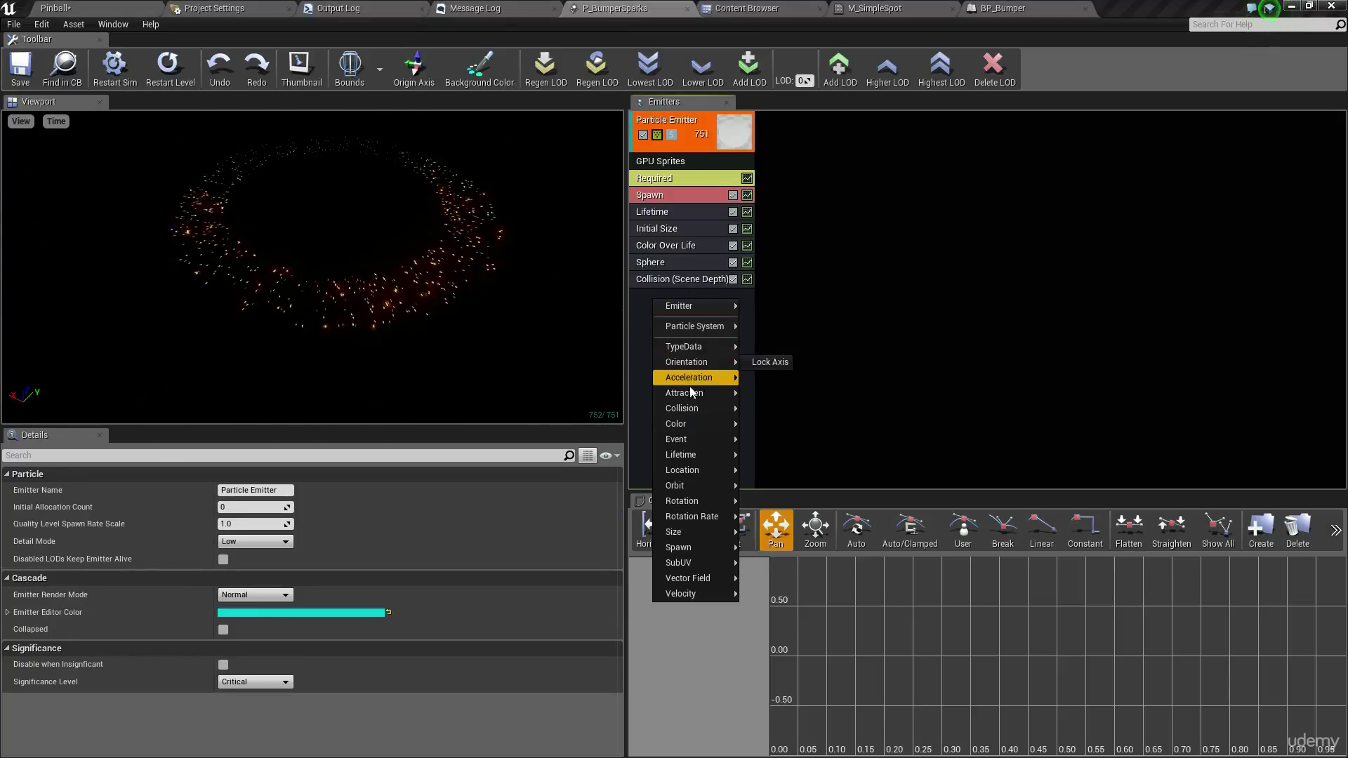
{"action": "mouse_move", "coordinate": [688, 377]}
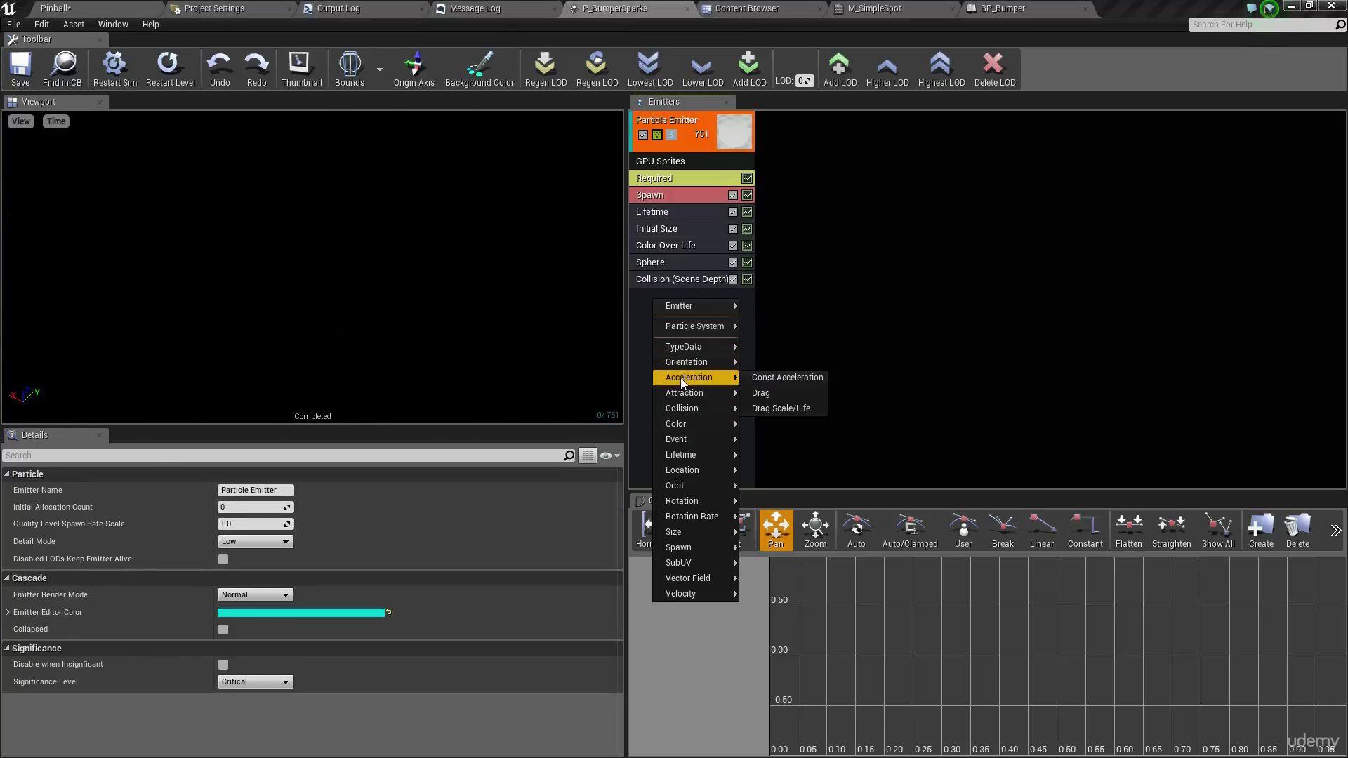
{"action": "left_click", "coordinate": [784, 377]}
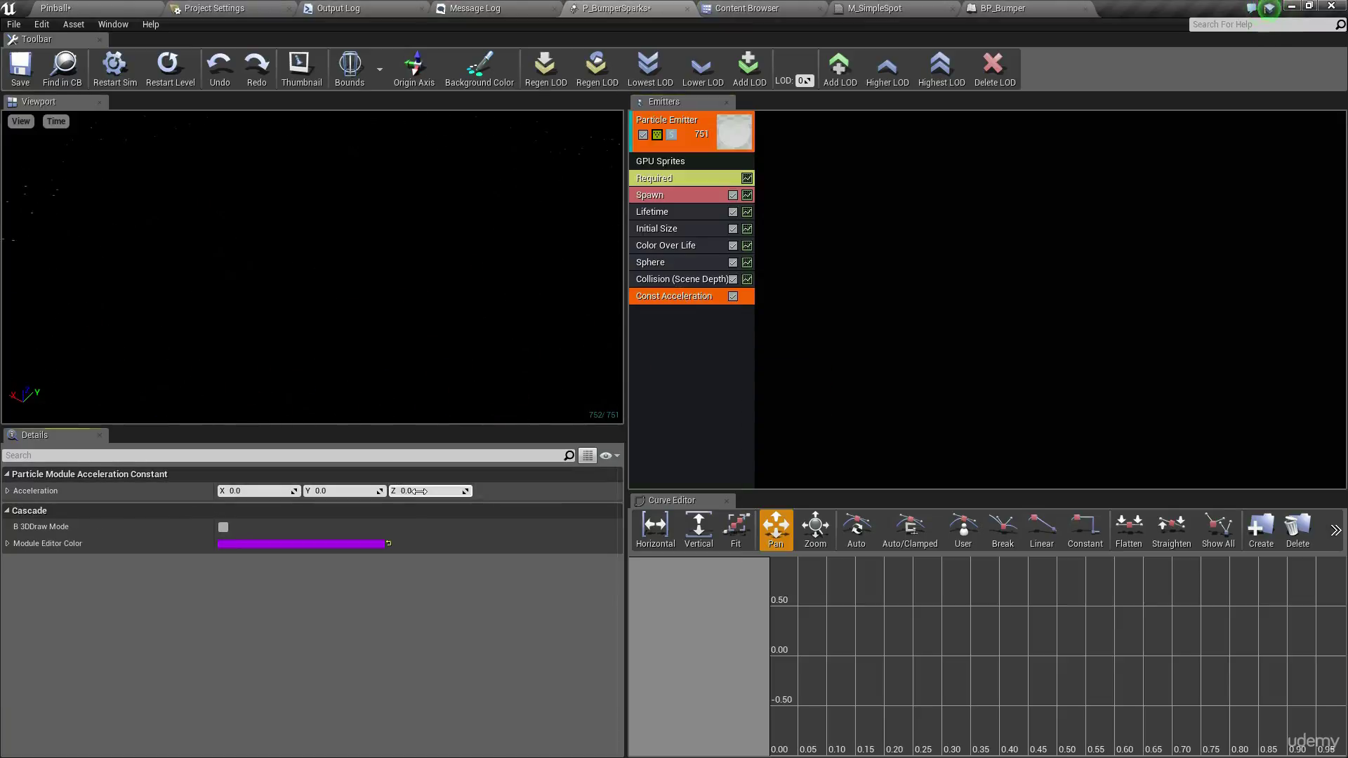
Set the Const Acceleration module's Z acceleration to -200 and deselect the module
{"action": "left_click", "coordinate": [443, 489]}
{"action": "type", "text": "-980"}
{"action": "key", "text": "Return"}
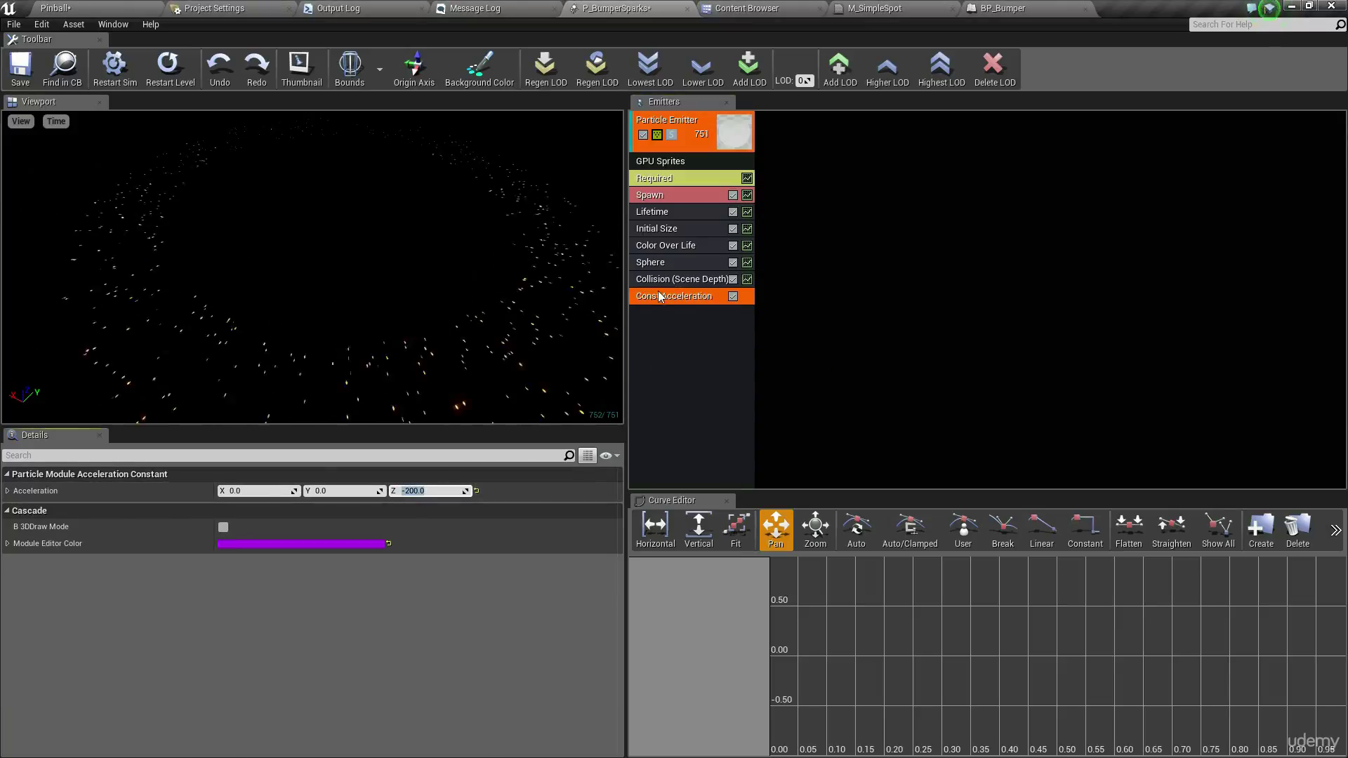
{"action": "left_click", "coordinate": [905, 324]}
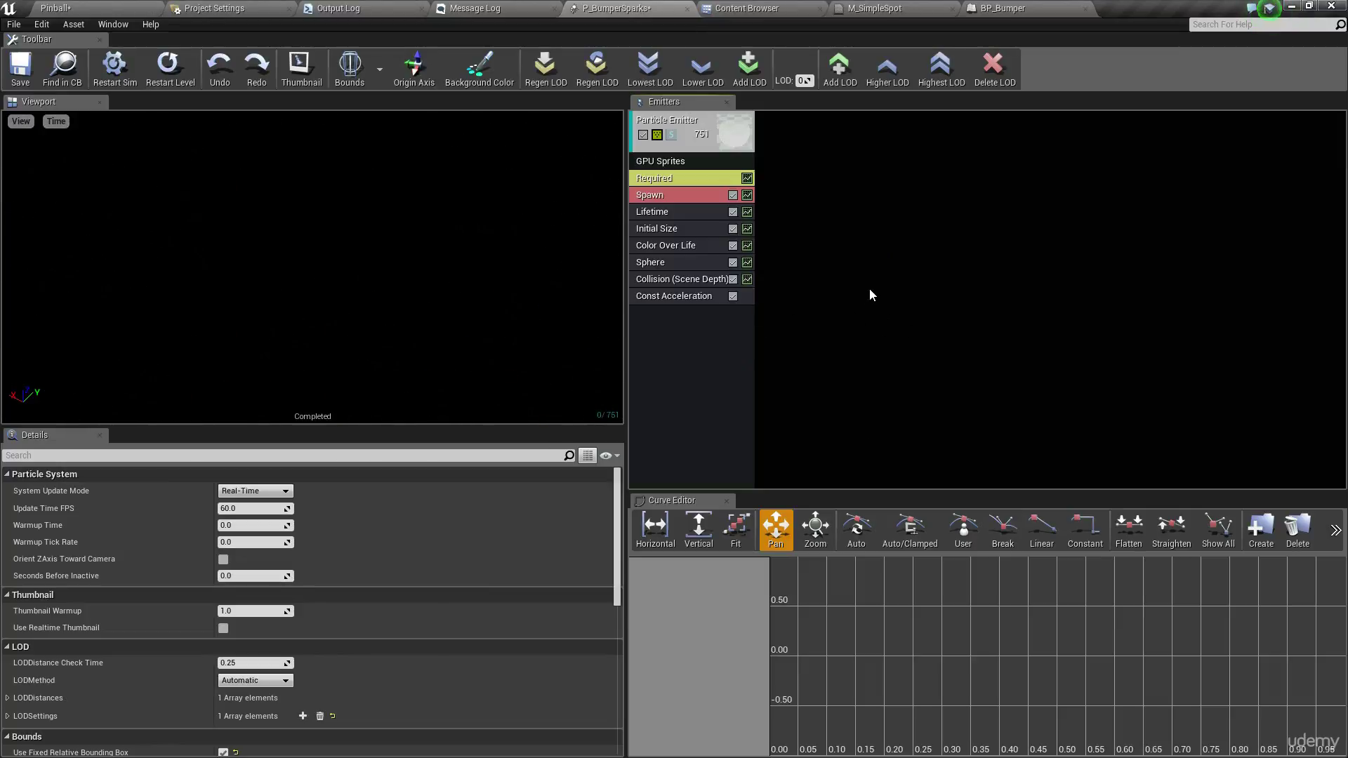
Return to the Pinball level and save it
{"action": "left_click", "coordinate": [125, 6]}
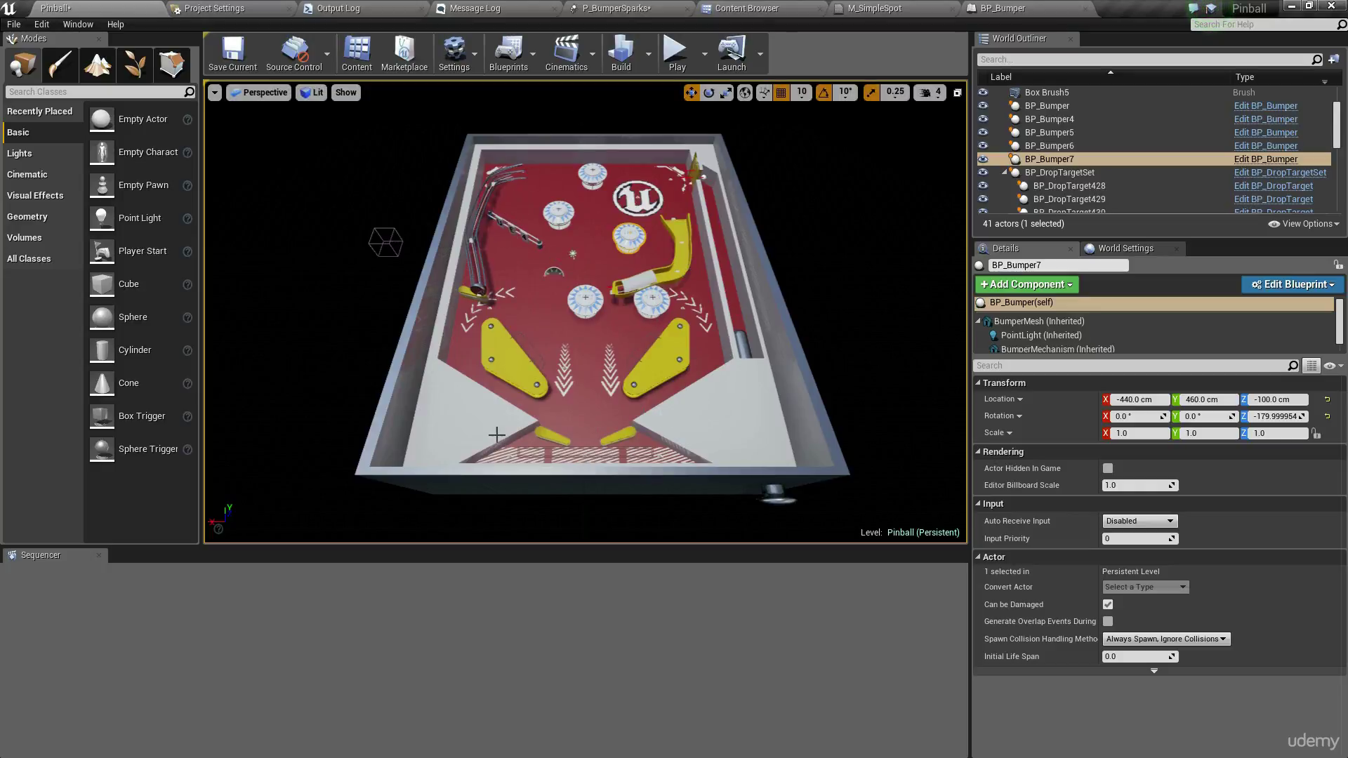
{"action": "left_click", "coordinate": [232, 52]}
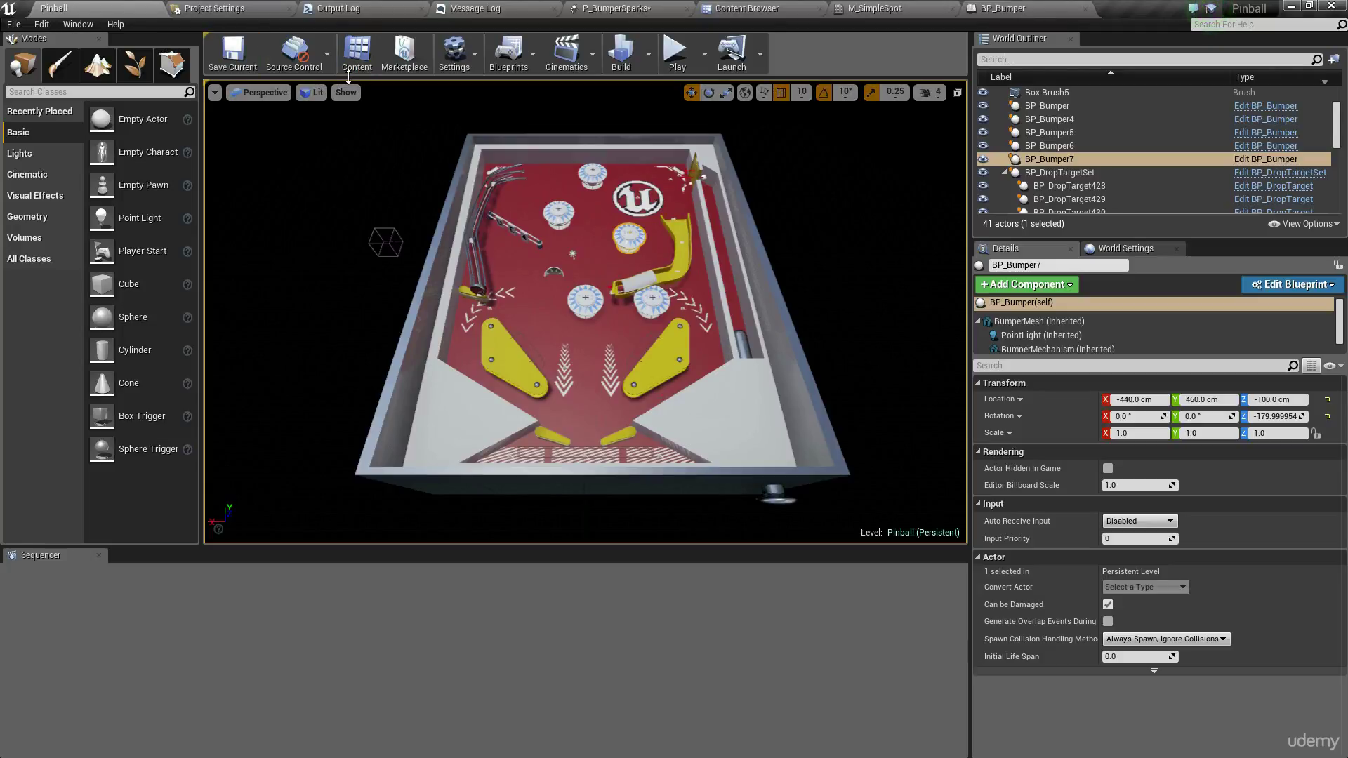